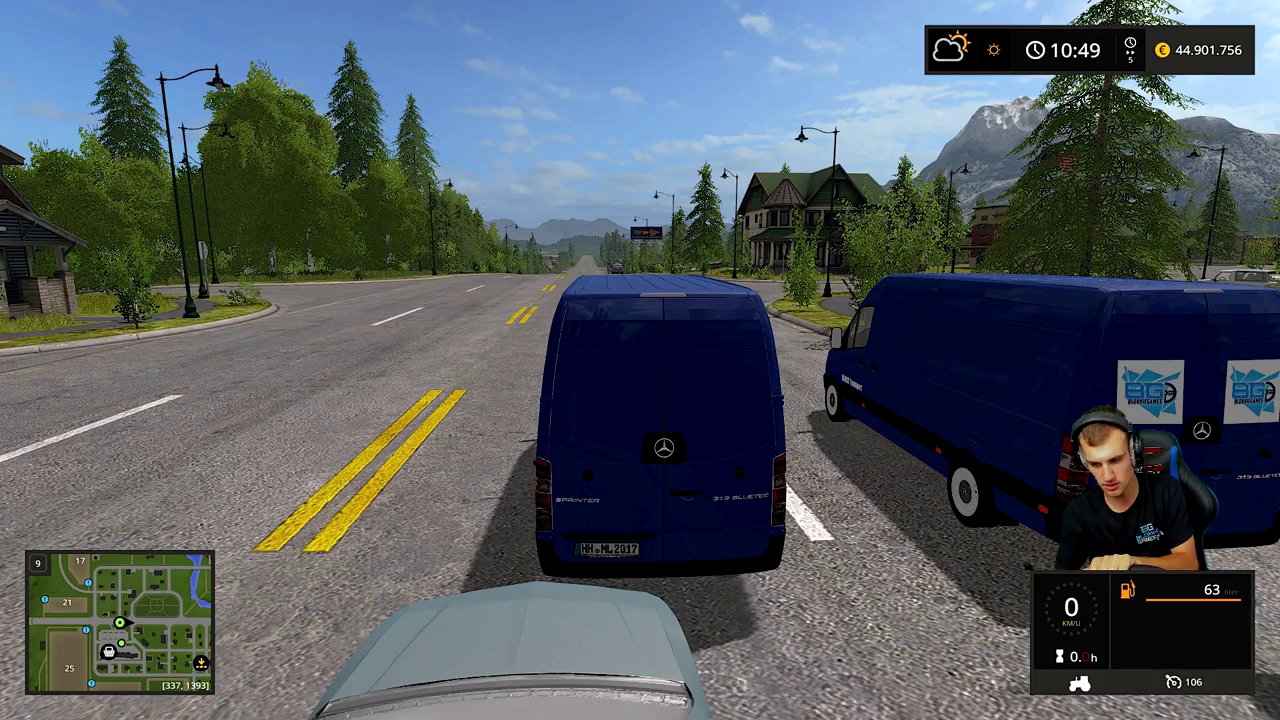
key("w")
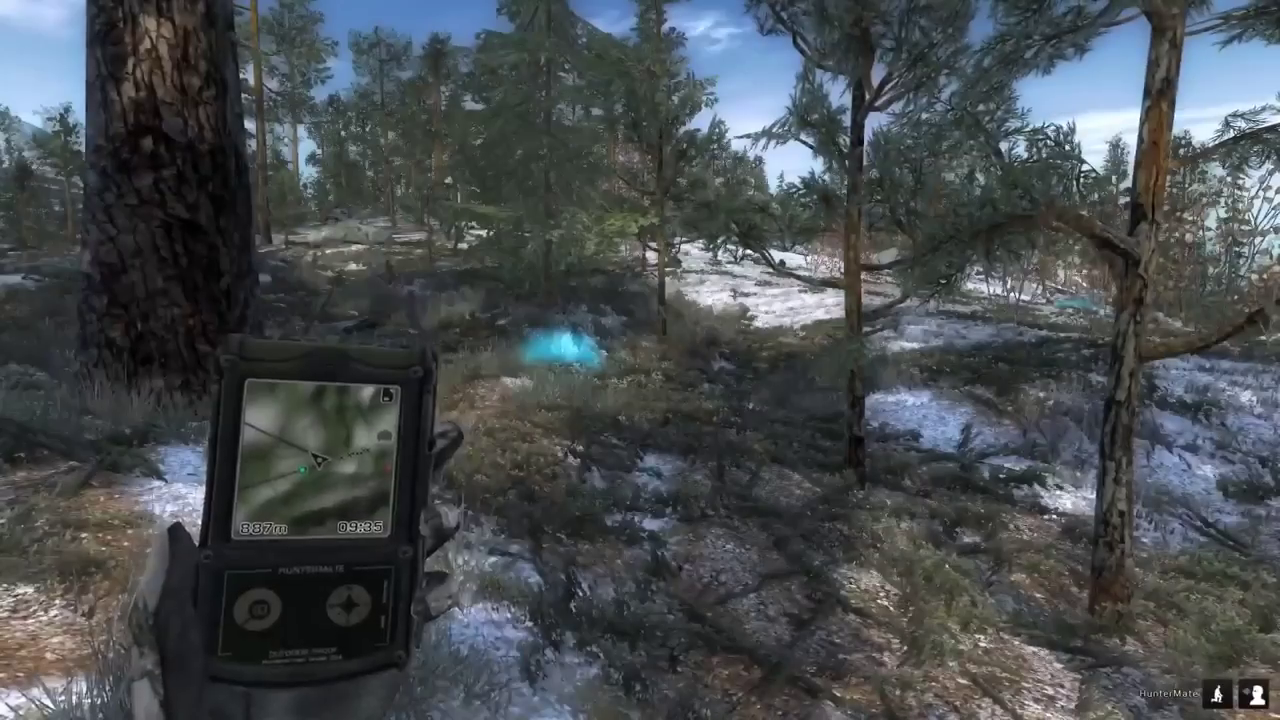
right_click(640, 360)
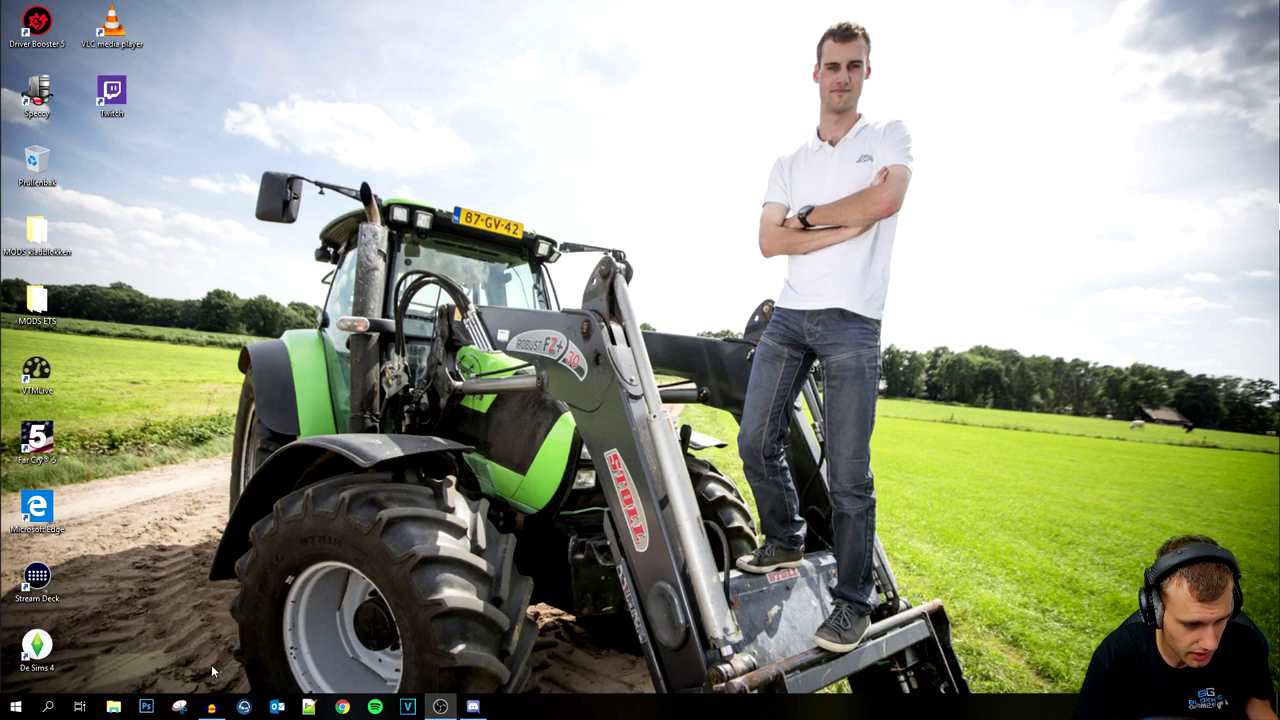
Step: In File Explorer, search the FarmingSimulator2017 mods folder for sprinter and copy FS17_Mercedes_Benz_Sprinter_LWB.zip
left_click(116, 705)
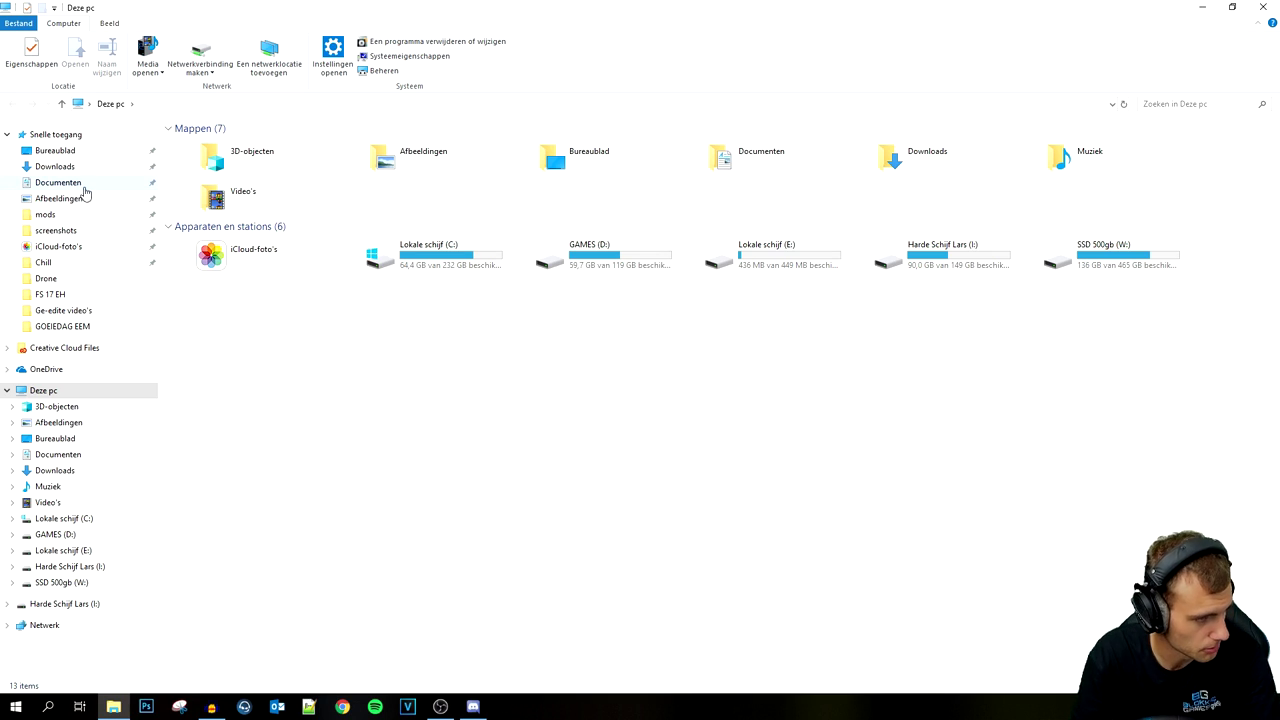
left_click(58, 217)
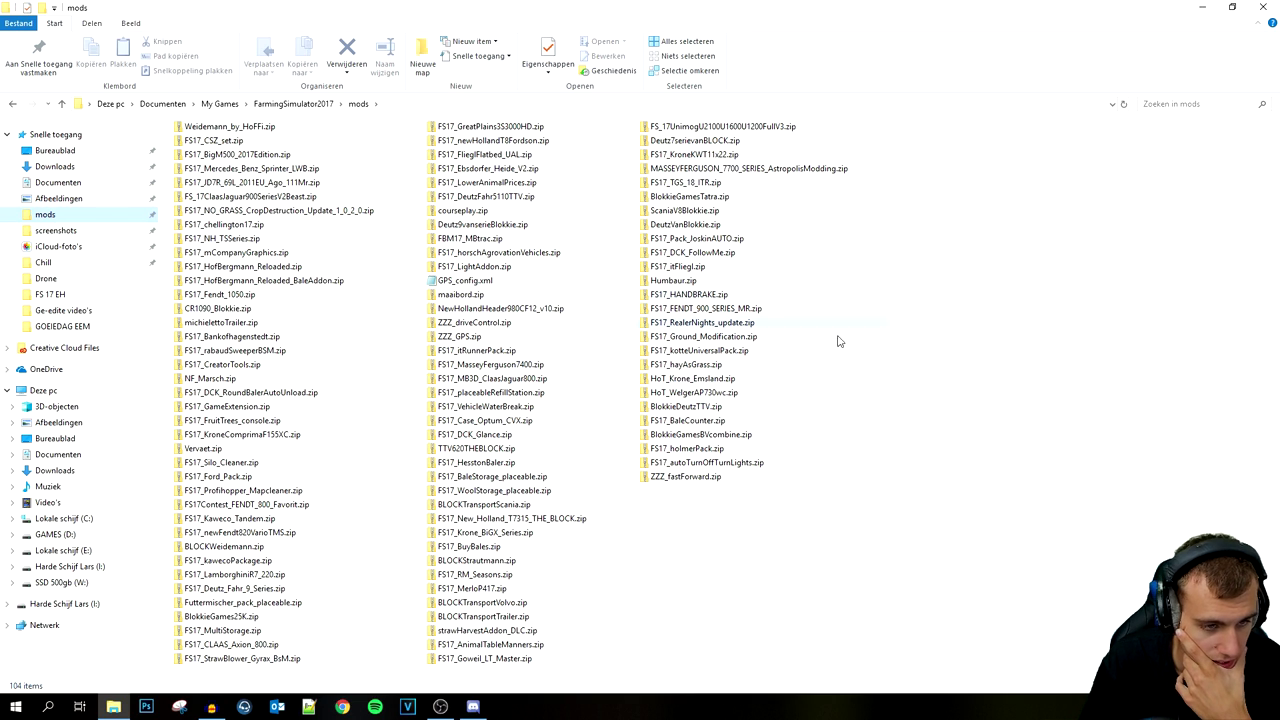
left_click(1178, 104)
type("sr")
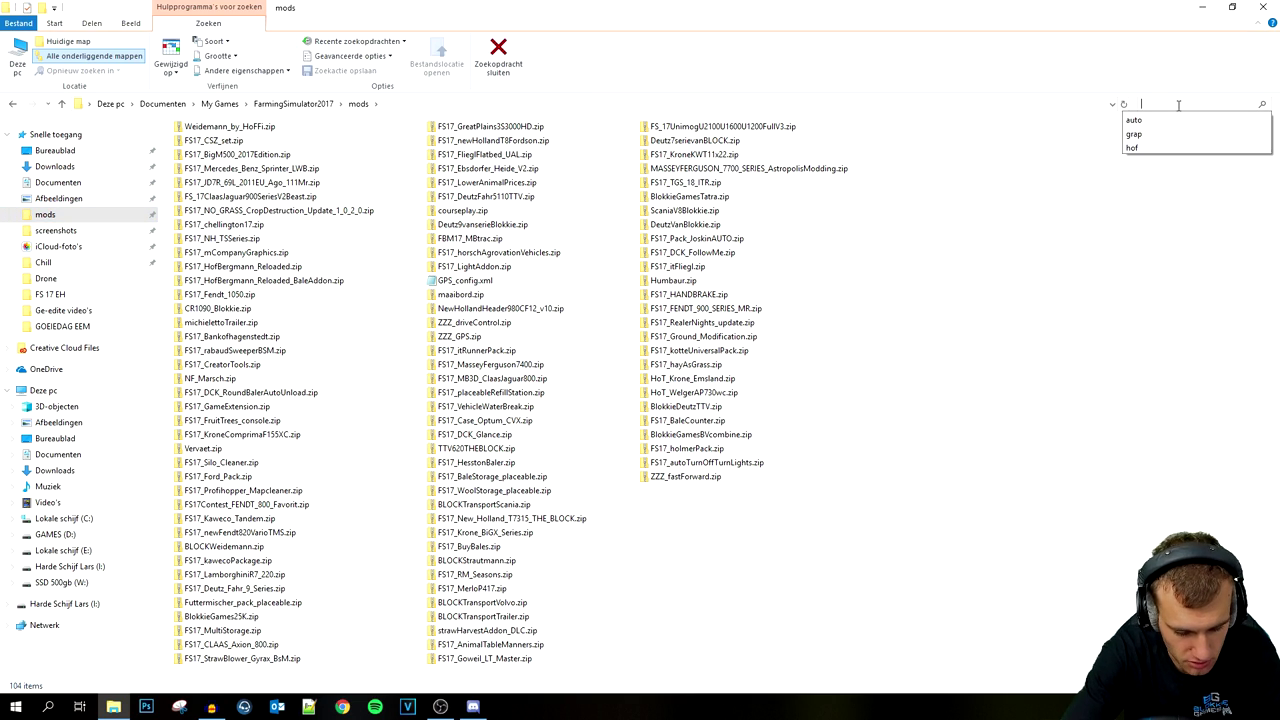
type("inter")
key("Return")
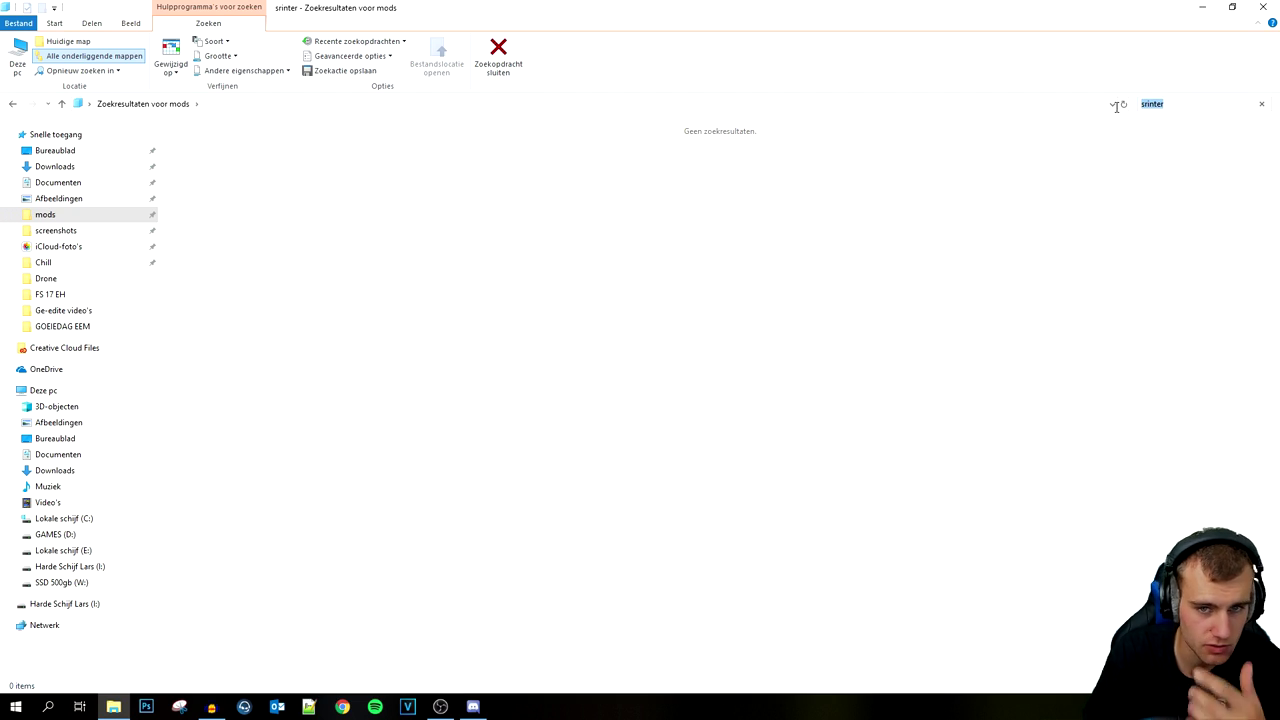
type("spr")
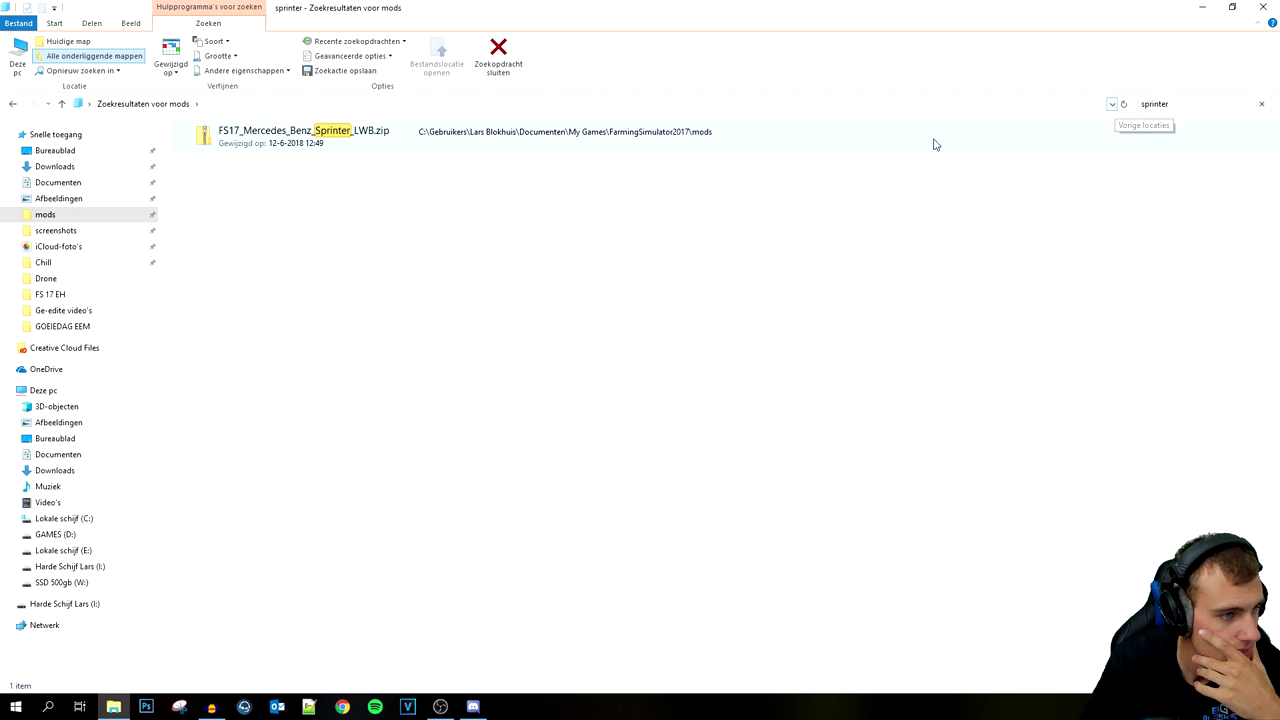
left_click(381, 148)
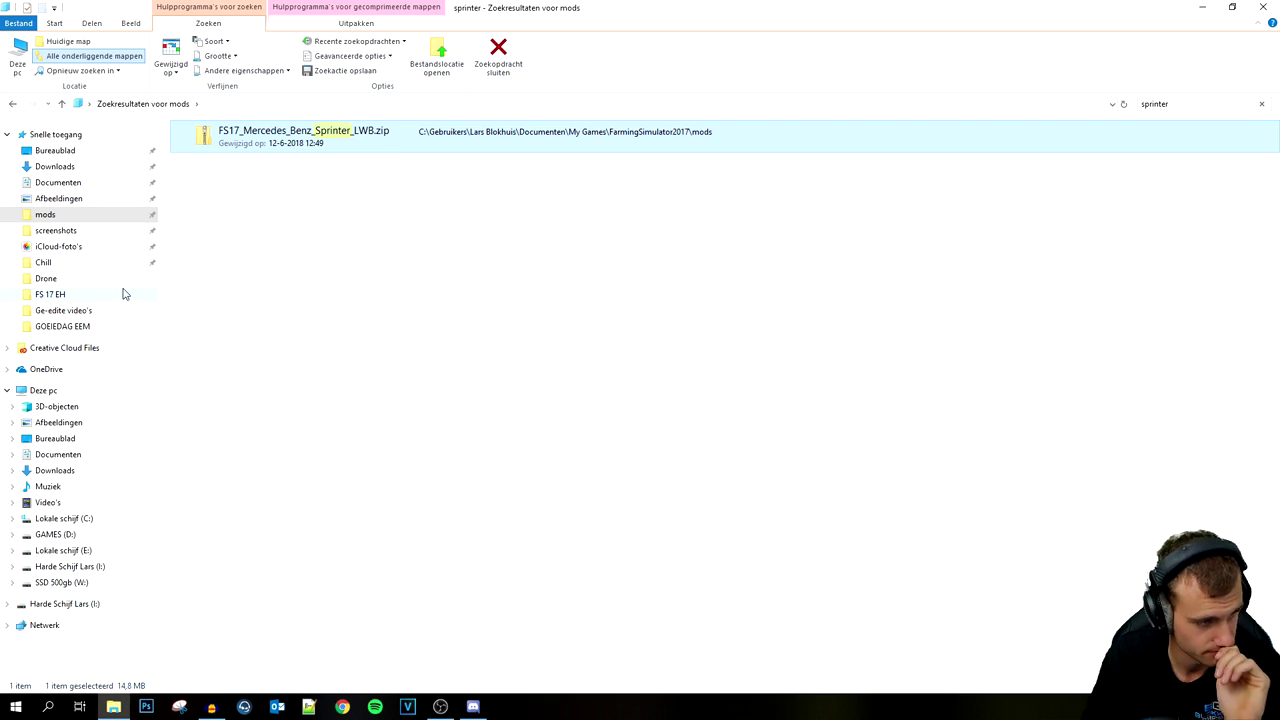
Step: Create a folder named BLOCKSprinter in the MODS folder under Documenten, FS 17
left_click(75, 186)
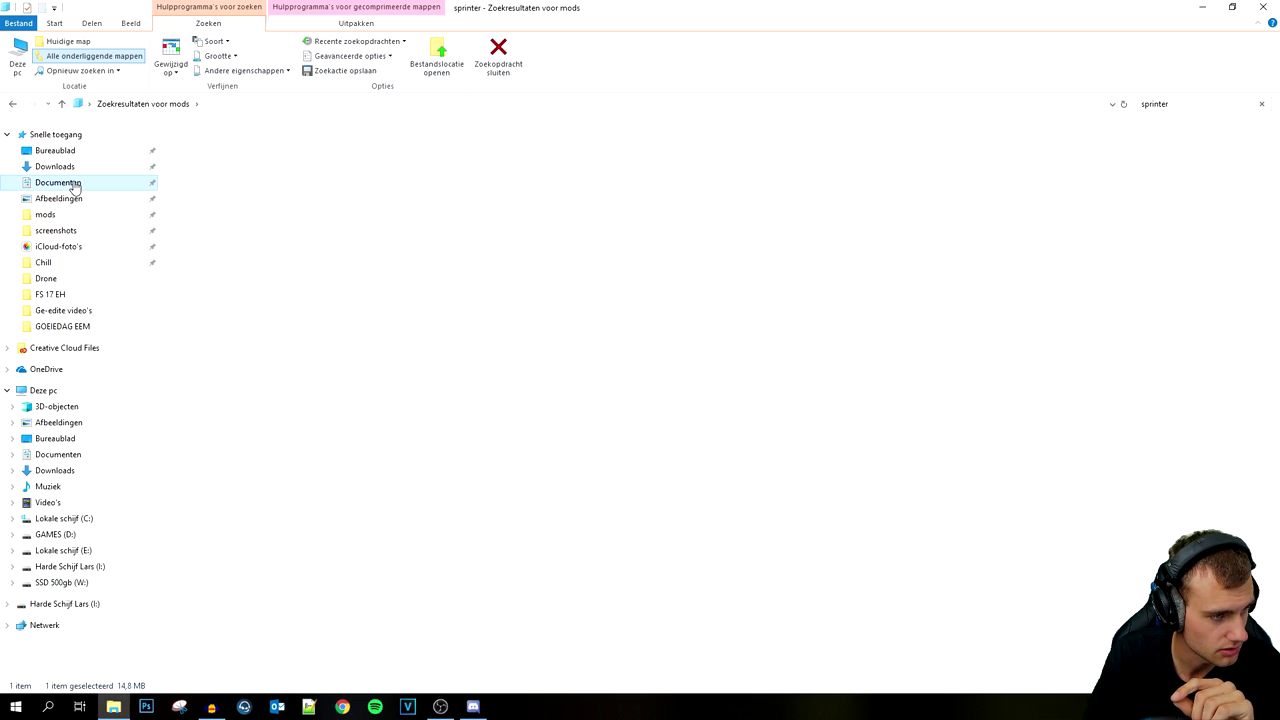
left_click(198, 398)
double_click(226, 396)
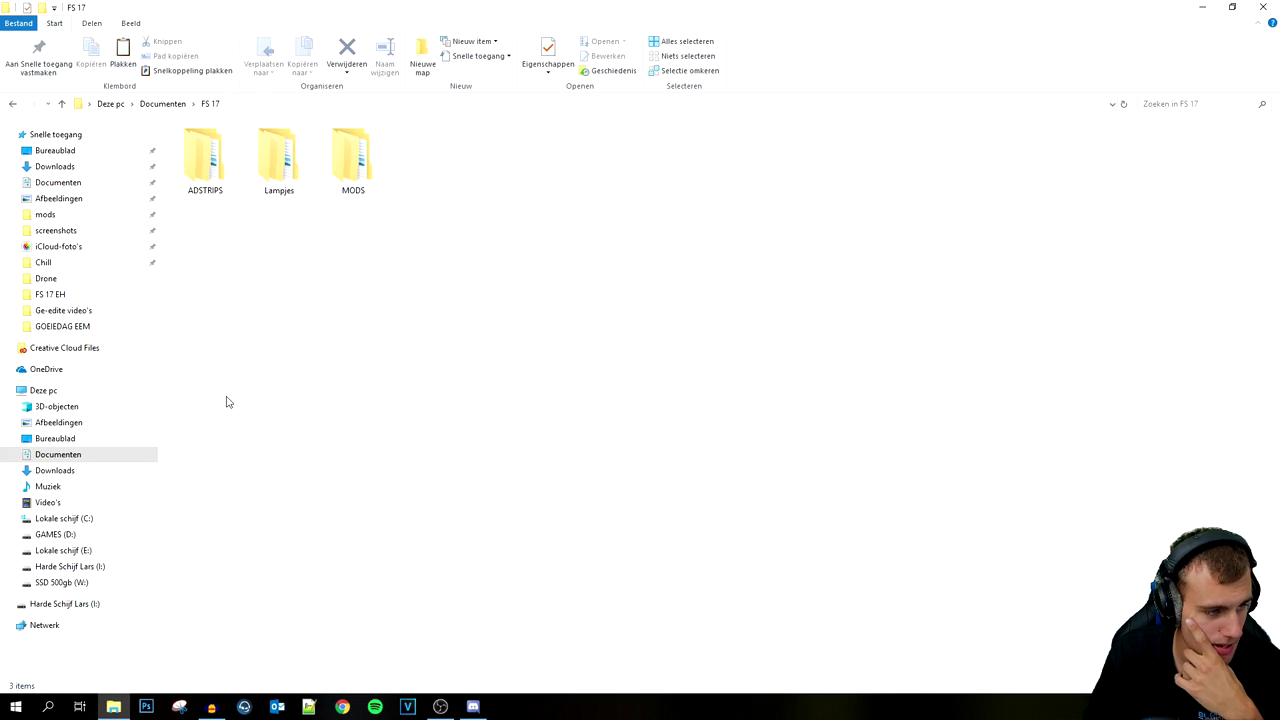
double_click(354, 158)
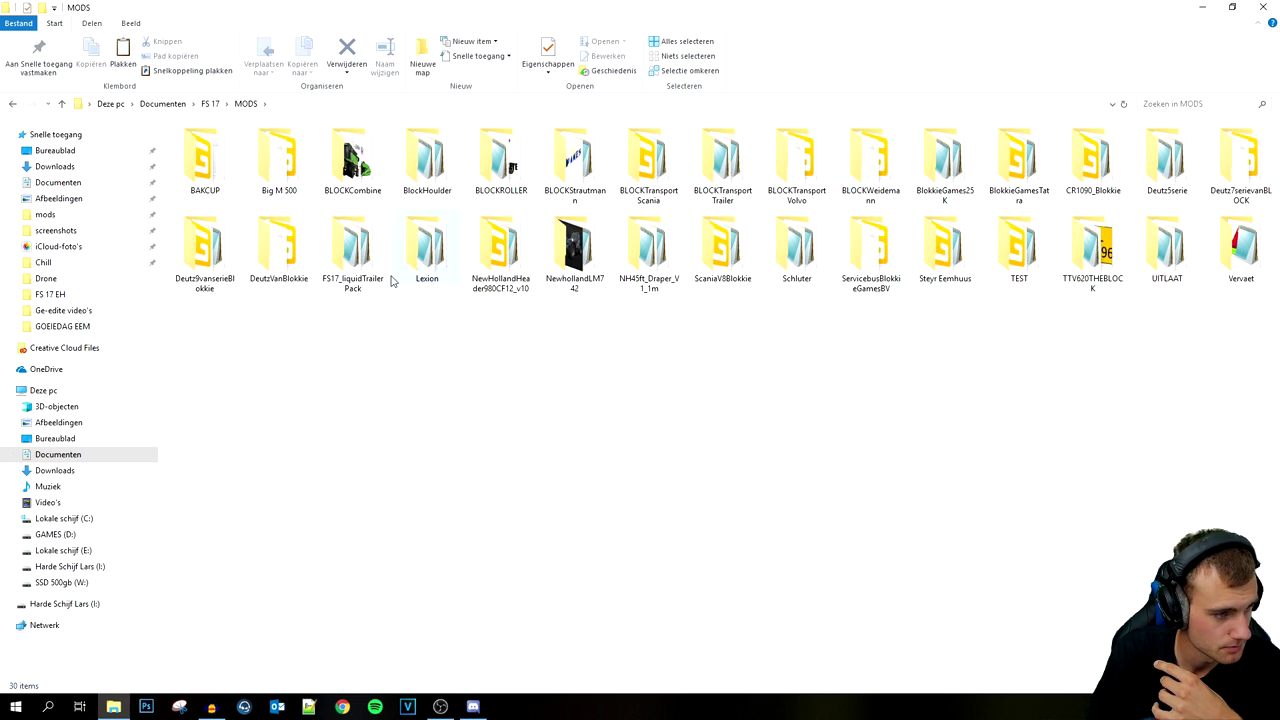
right_click(1090, 392)
mouse_move(1006, 537)
left_click(1126, 541)
key("BackSpace")
type("BLOCKSprinter")
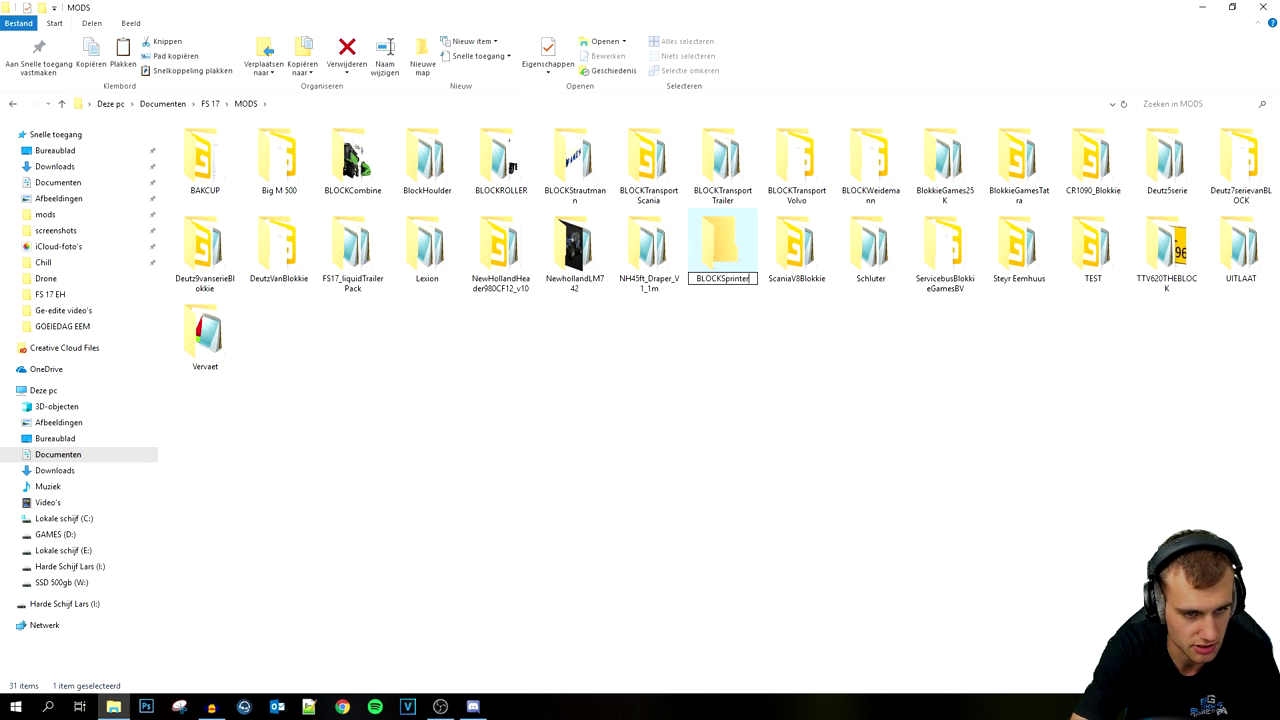
key("Return")
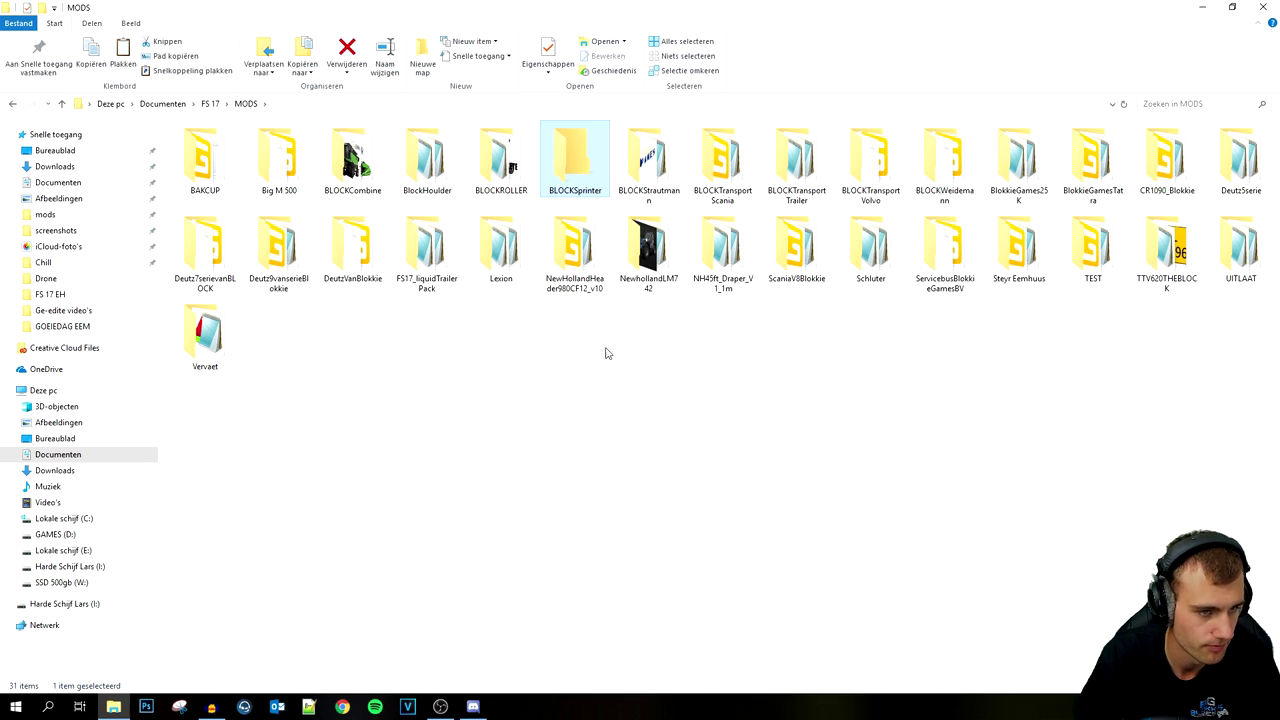
Step: Paste the Sprinter zip into the BLOCKSprinter folder and extract all its files there, closing the extra window that shows the extracted files
double_click(597, 177)
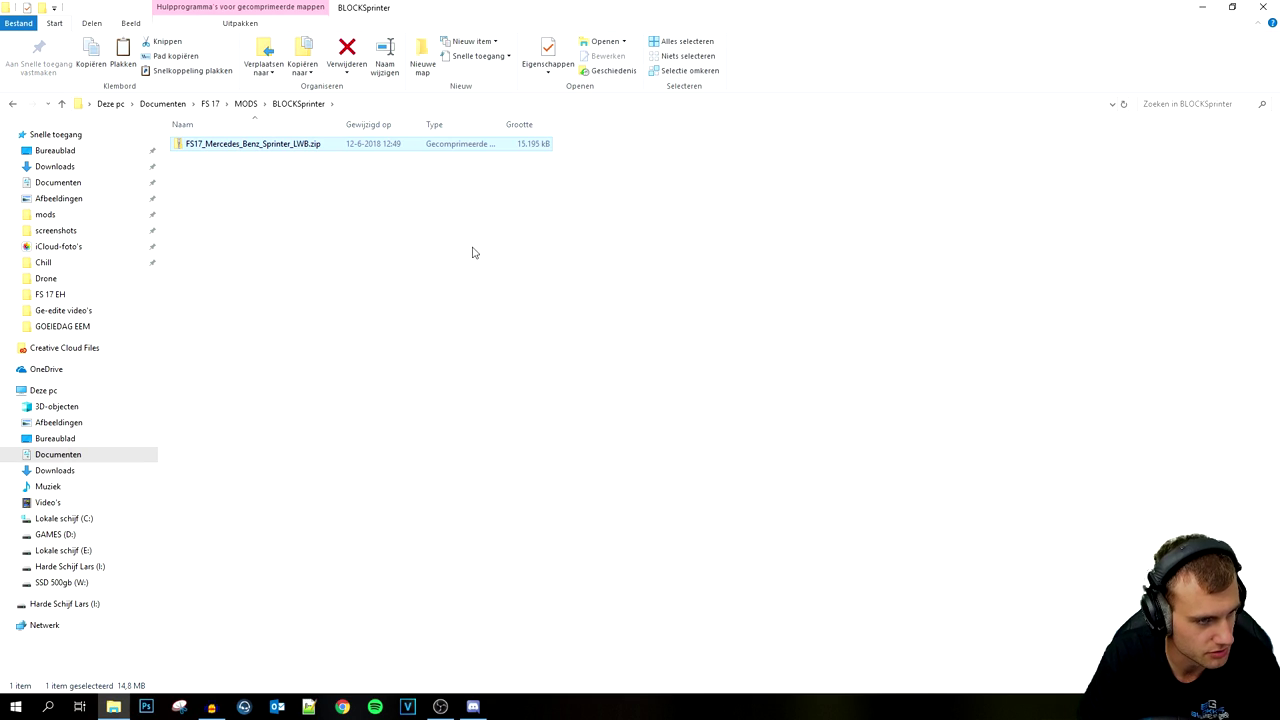
right_click(362, 142)
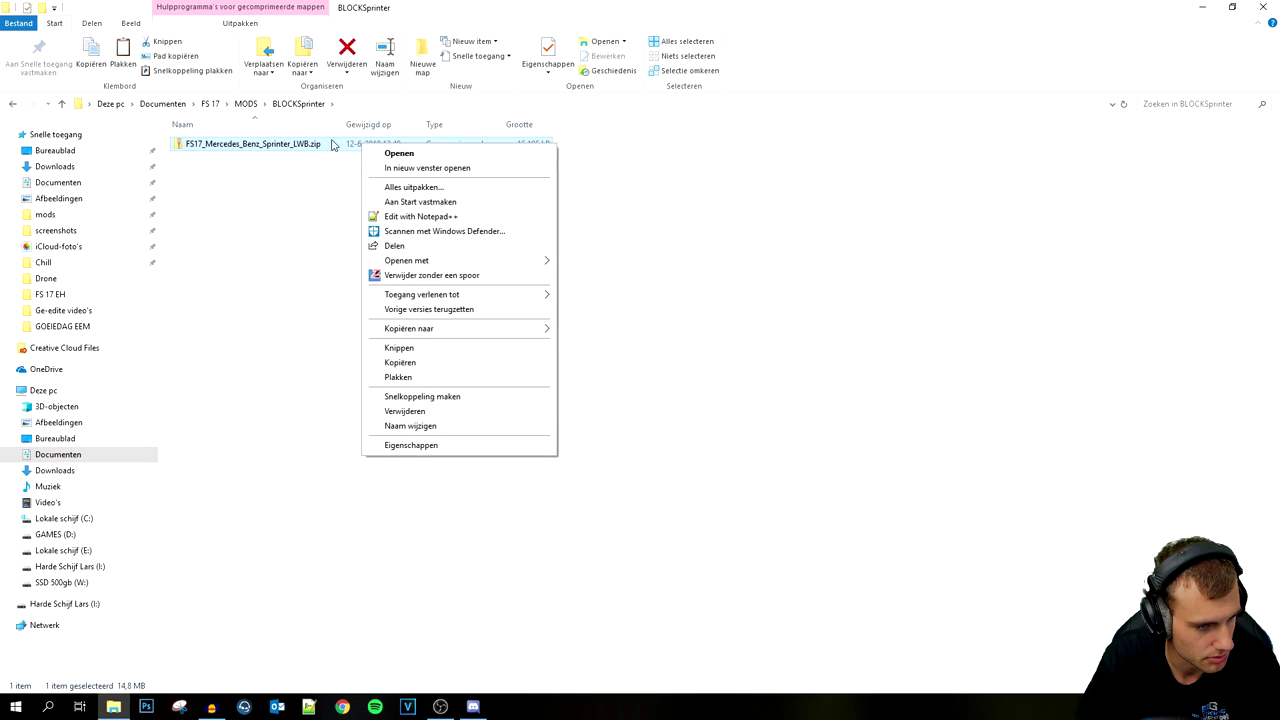
left_click(316, 159)
right_click(292, 144)
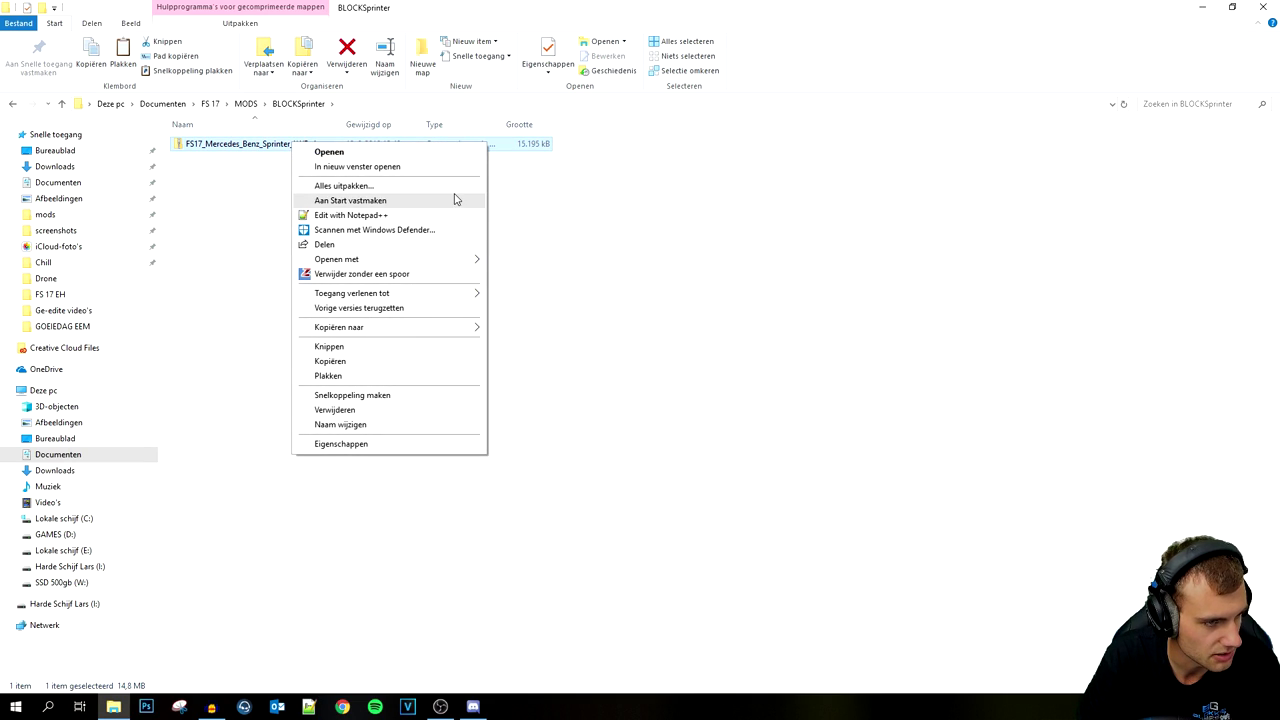
left_click(428, 187)
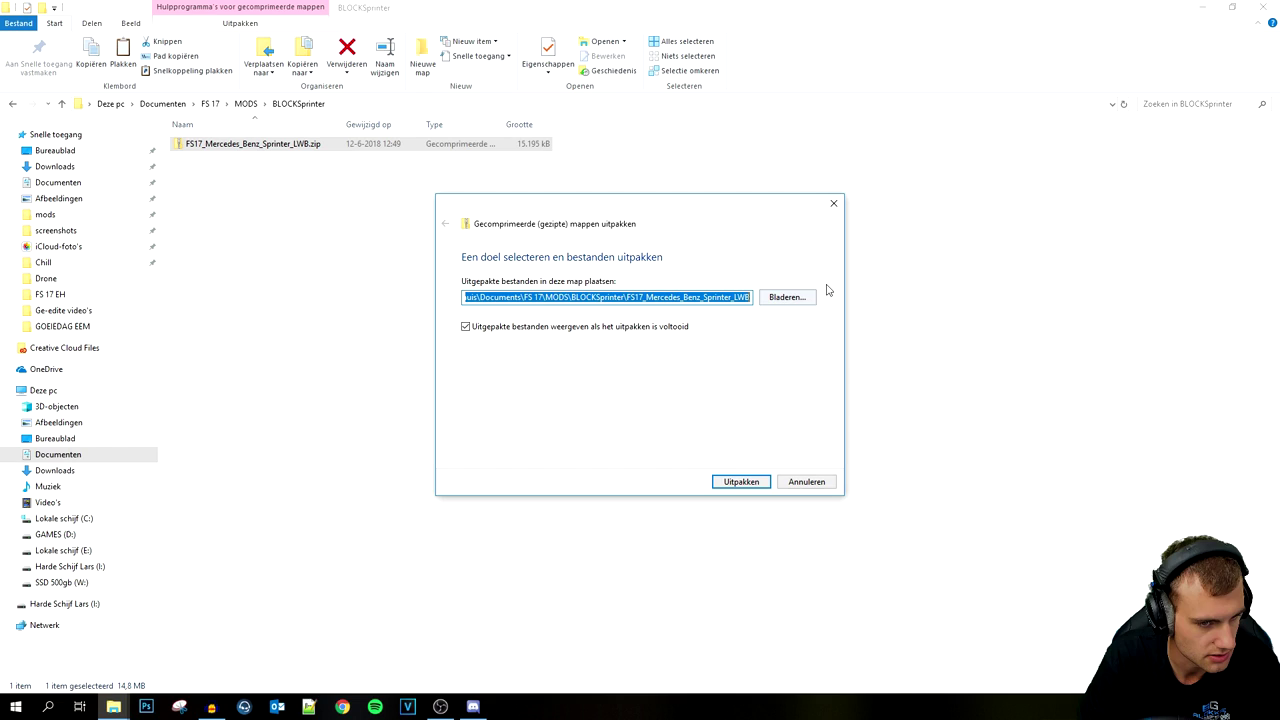
left_click(743, 479)
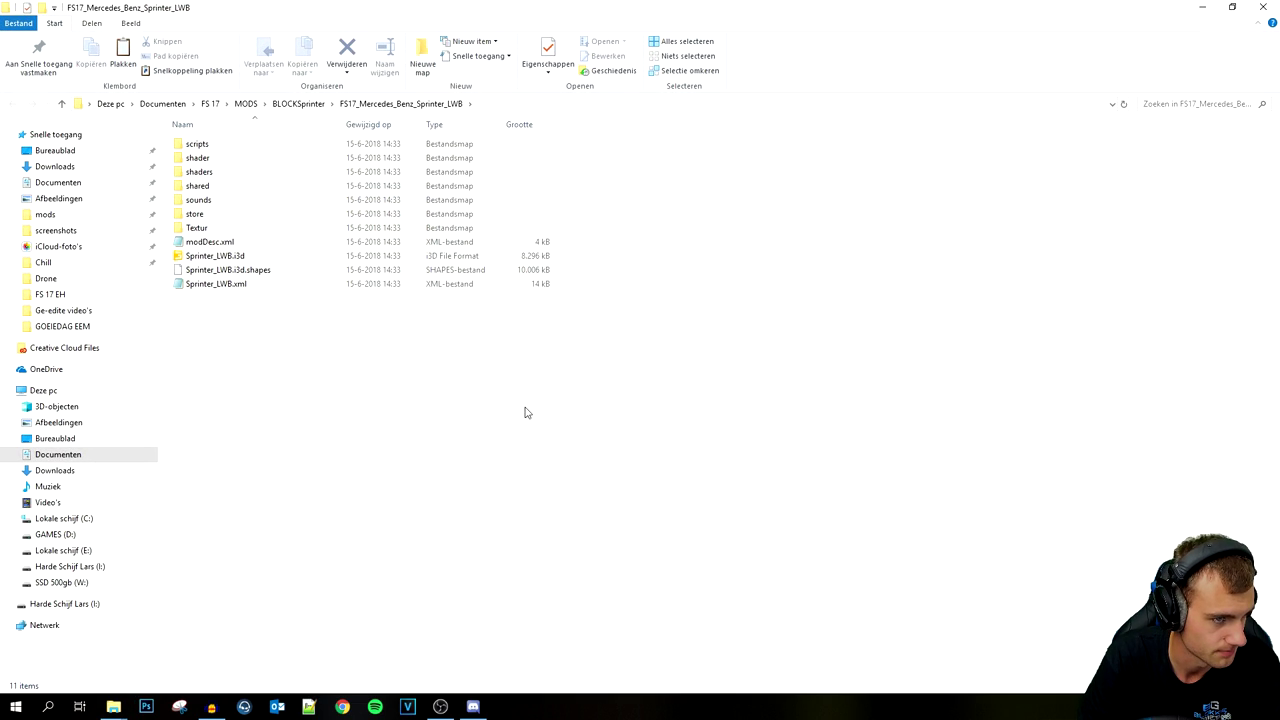
left_click(1263, 7)
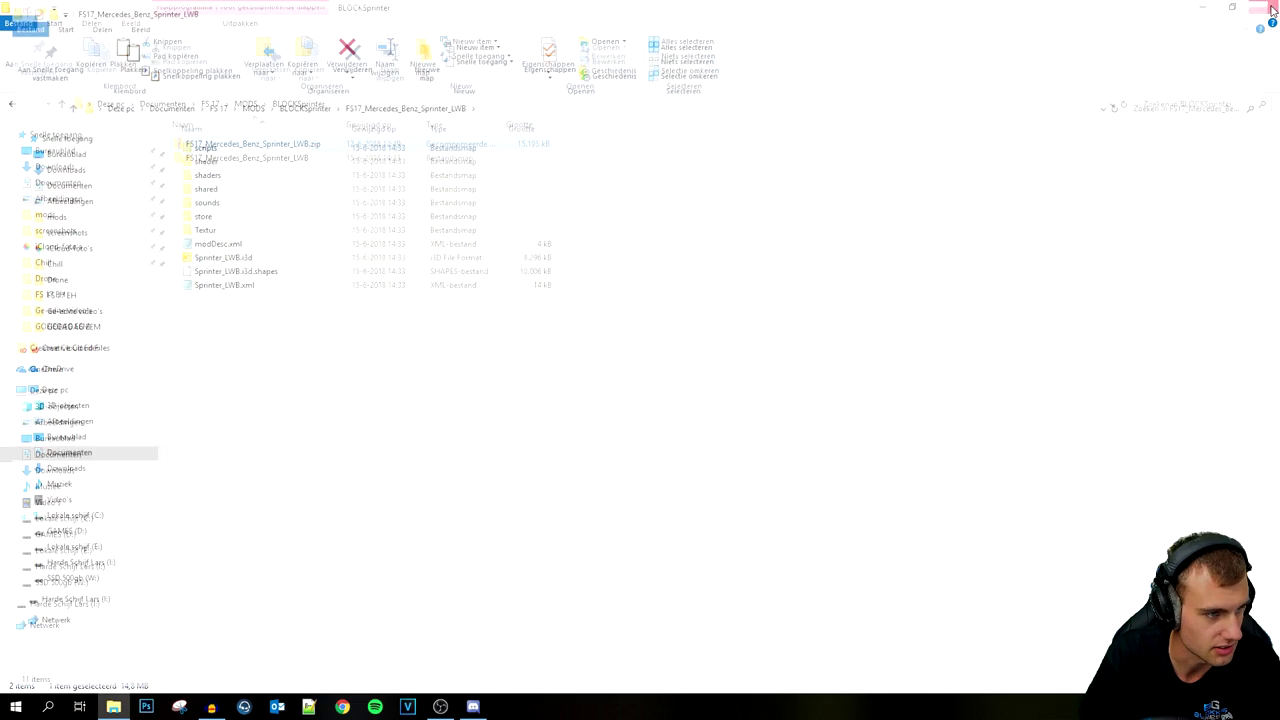
Step: Delete the zip archive from the BLOCKSprinter folder and open the extracted FS17_Mercedes_Benz_Sprinter_LWB folder
key("F2")
key("BackSpace")
key("Return")
left_click(717, 354)
left_click(264, 146)
key("Delete")
double_click(264, 147)
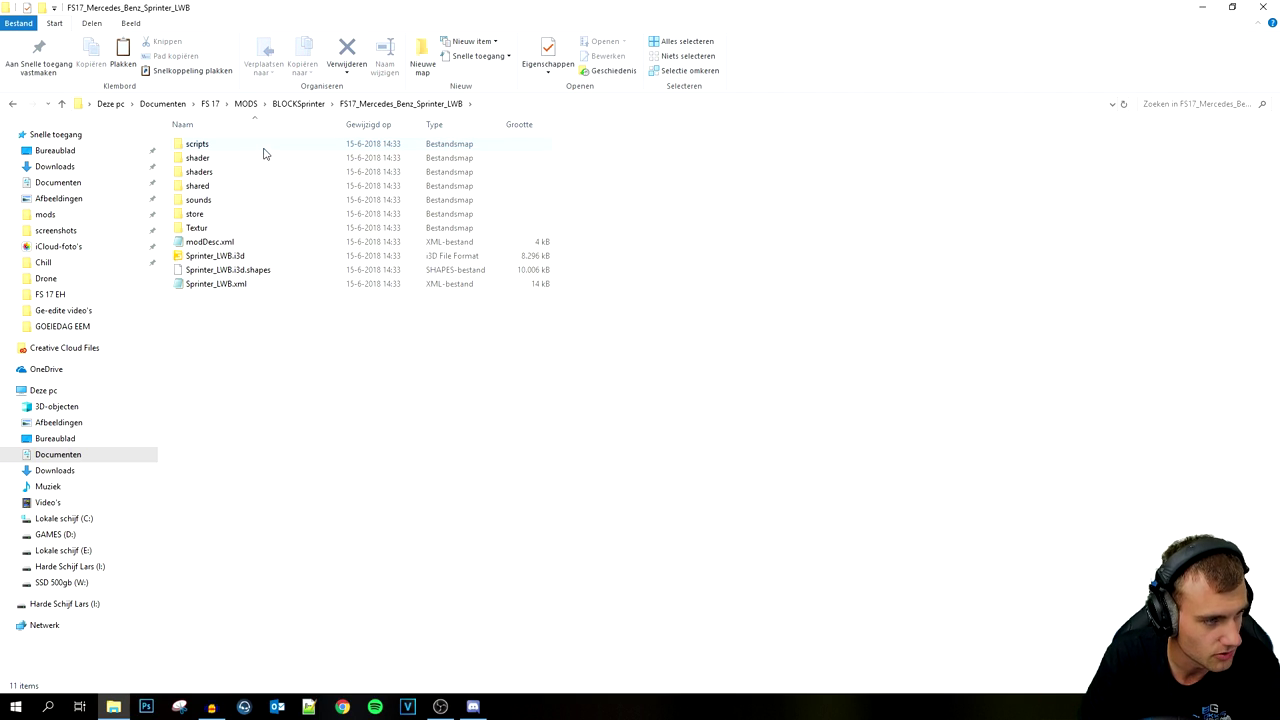
Step: Play engine_on.wav from the mod's sounds folder, close the music player and return to the main mod folder
double_click(288, 201)
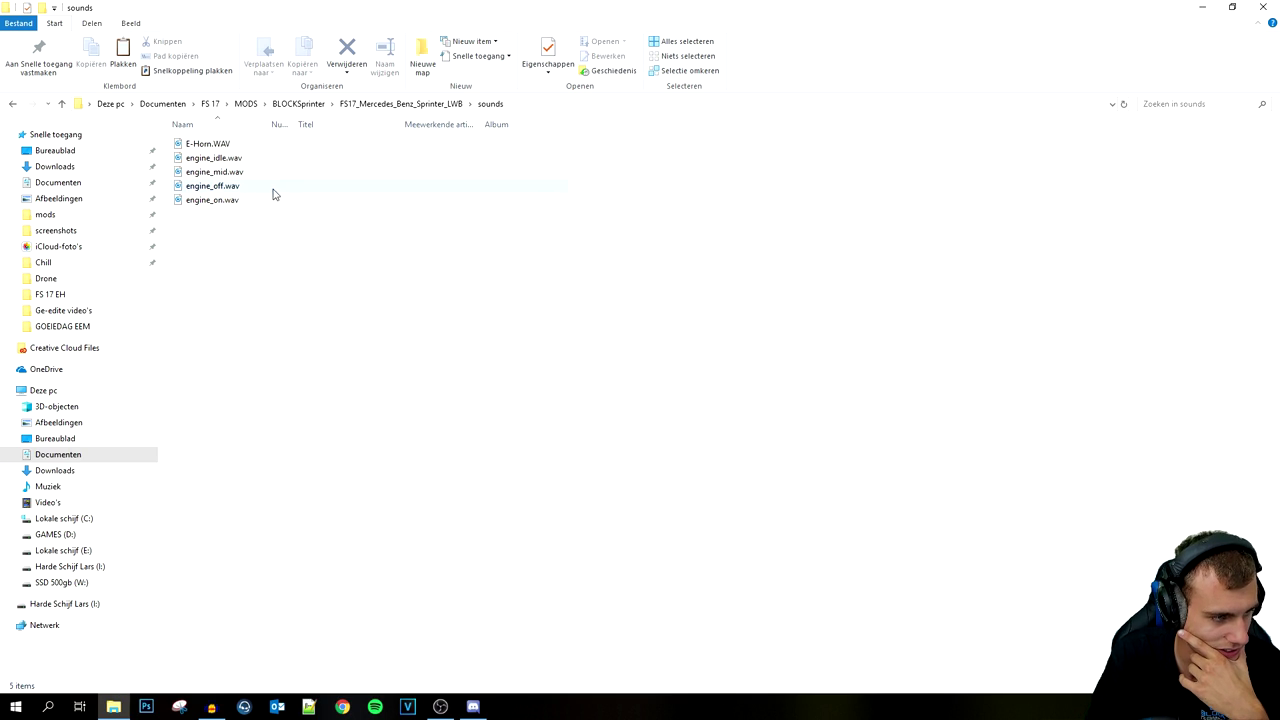
double_click(270, 201)
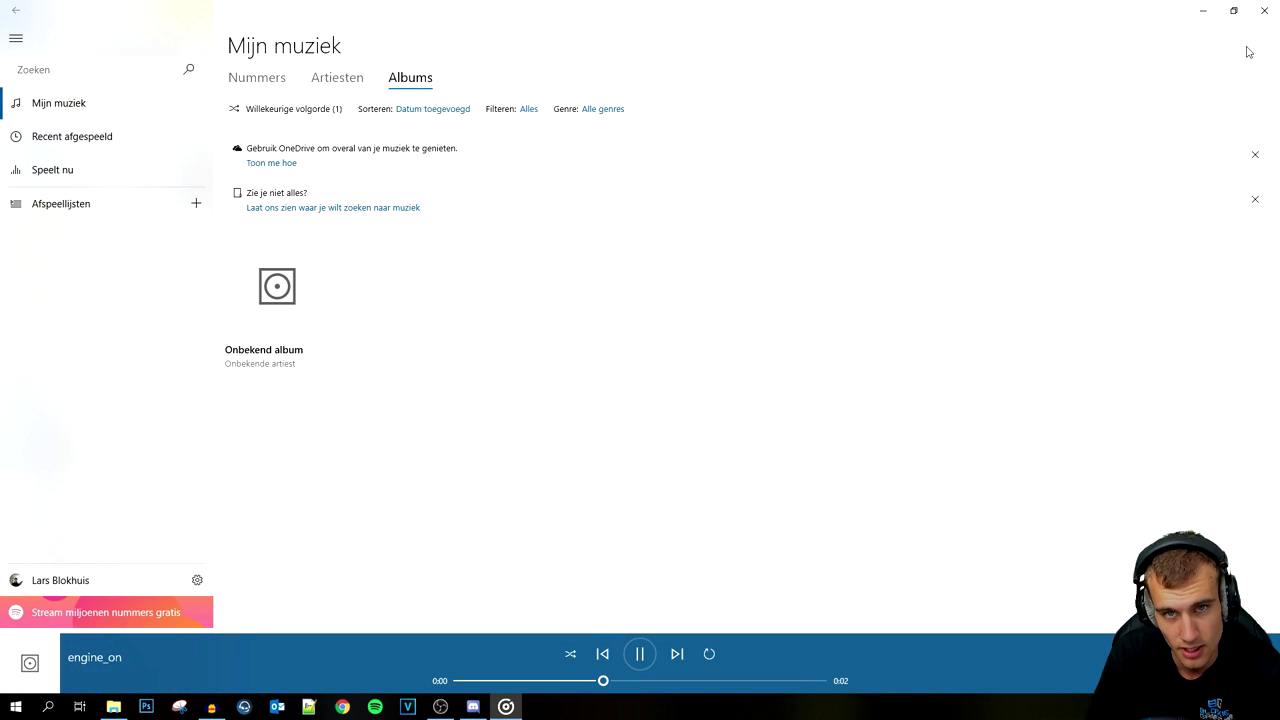
left_click(1264, 10)
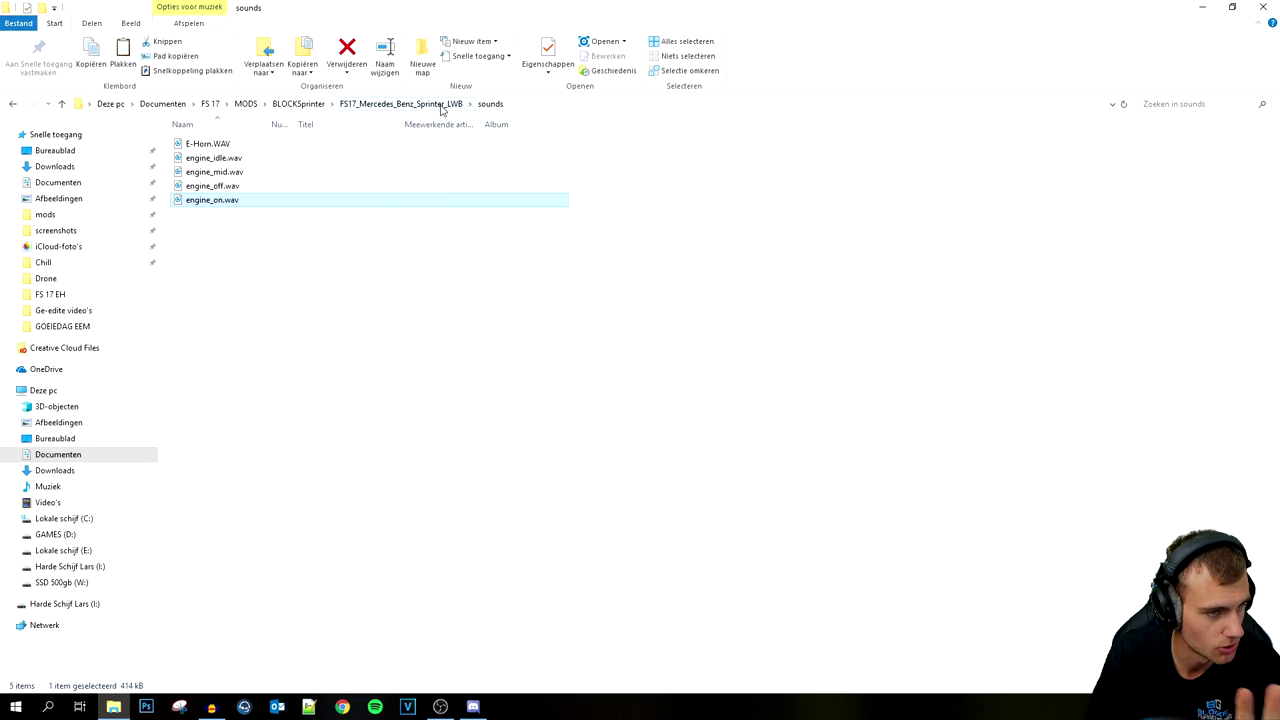
left_click(440, 106)
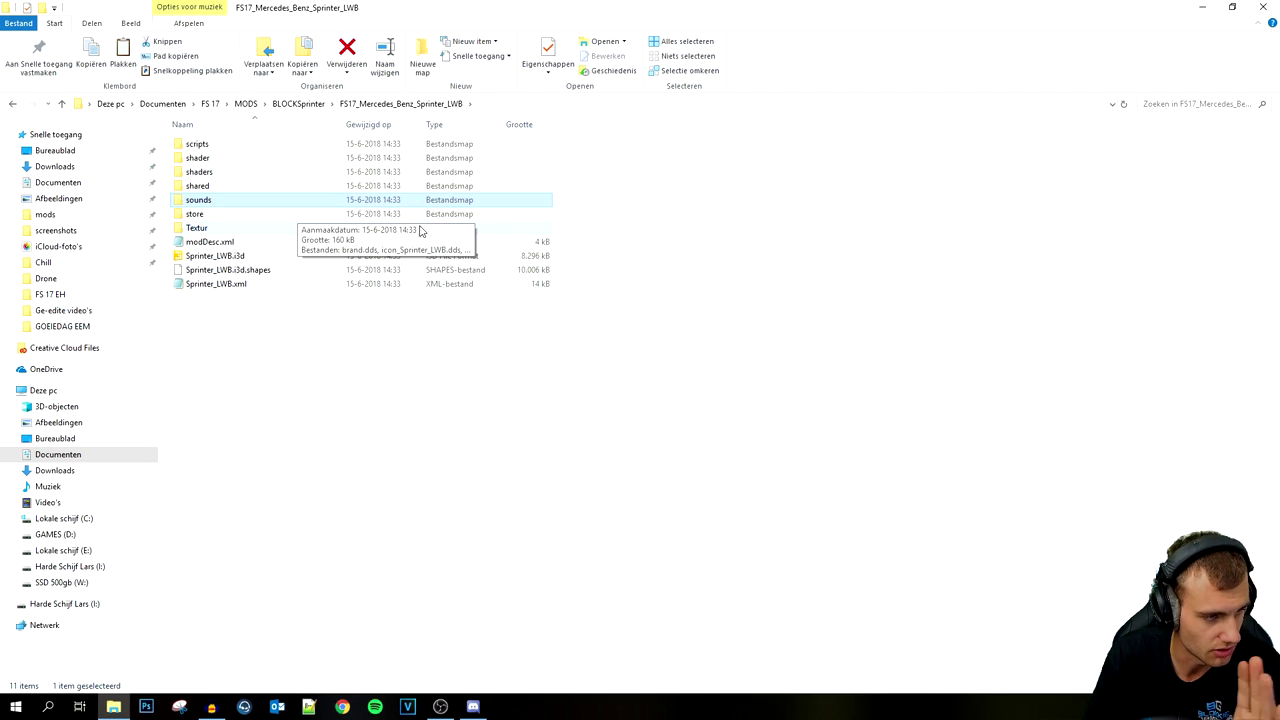
Step: Open Sprinter_LWB.xml from the mod folder in Notepad++
left_click(225, 290)
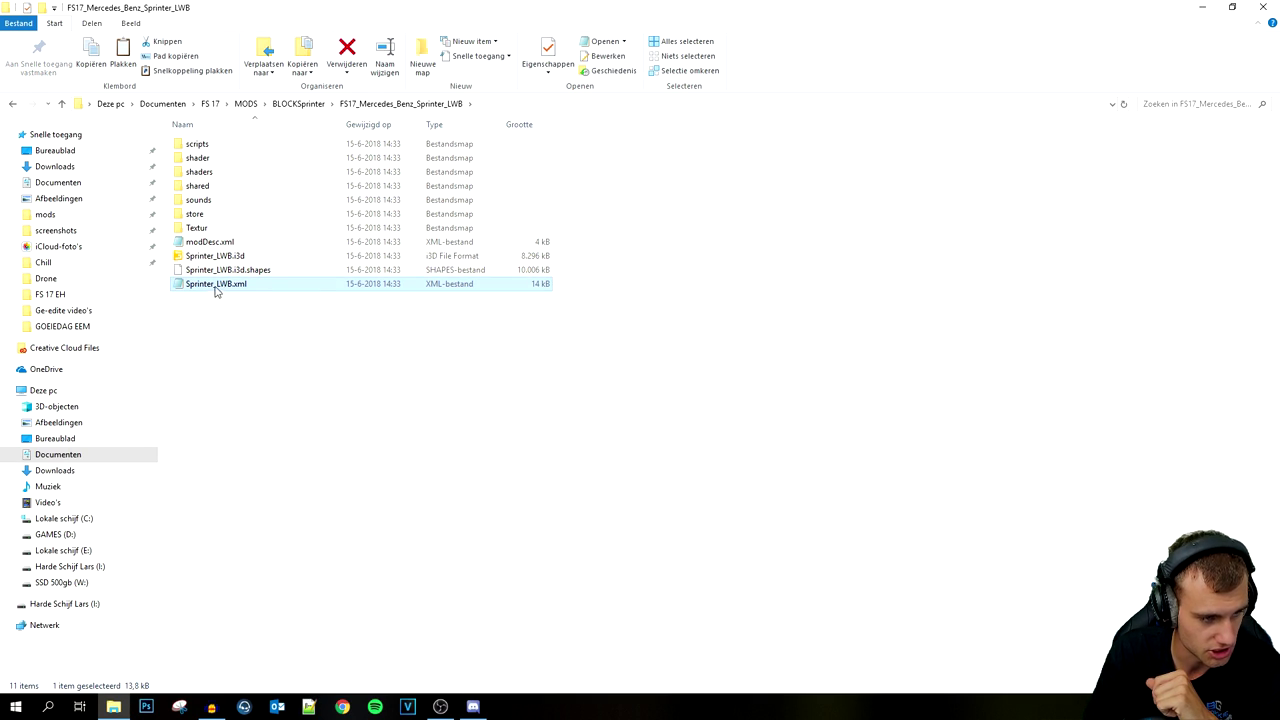
right_click(224, 287)
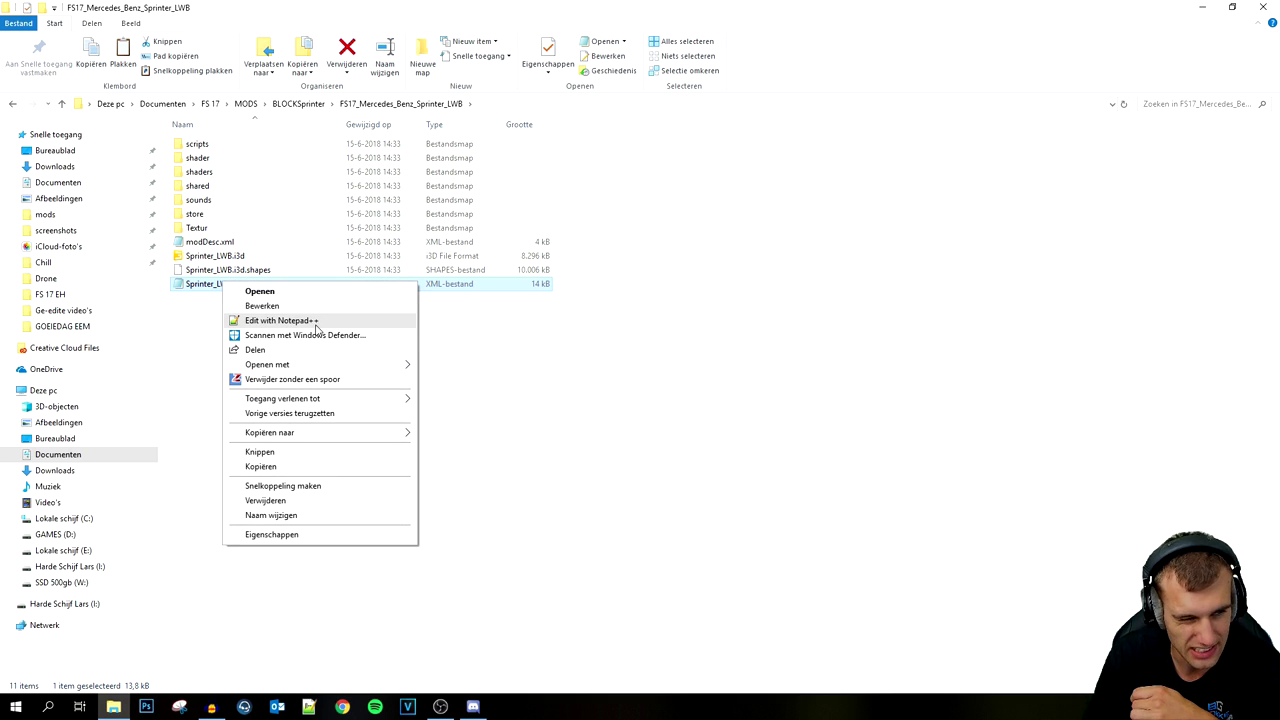
left_click(316, 324)
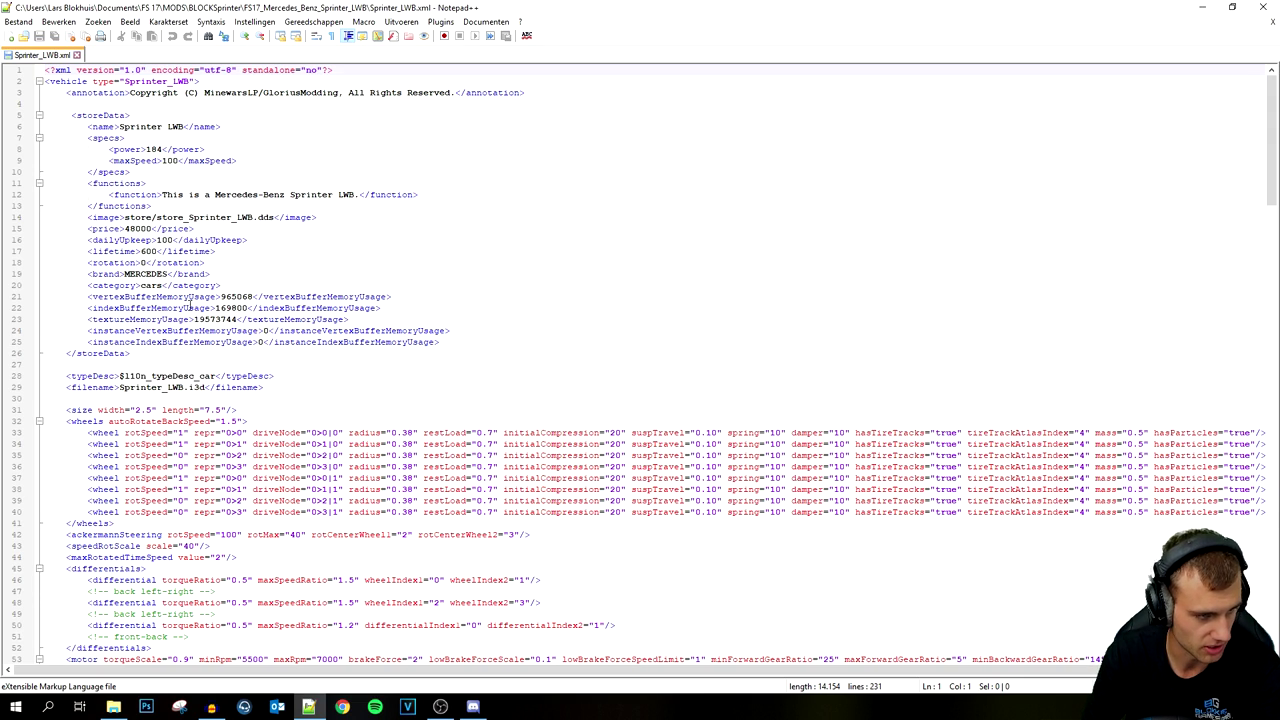
Step: View Sprinter_LWB.xml in Kladblok for comparison, close it and return to the file in Notepad++
left_click(1210, 12)
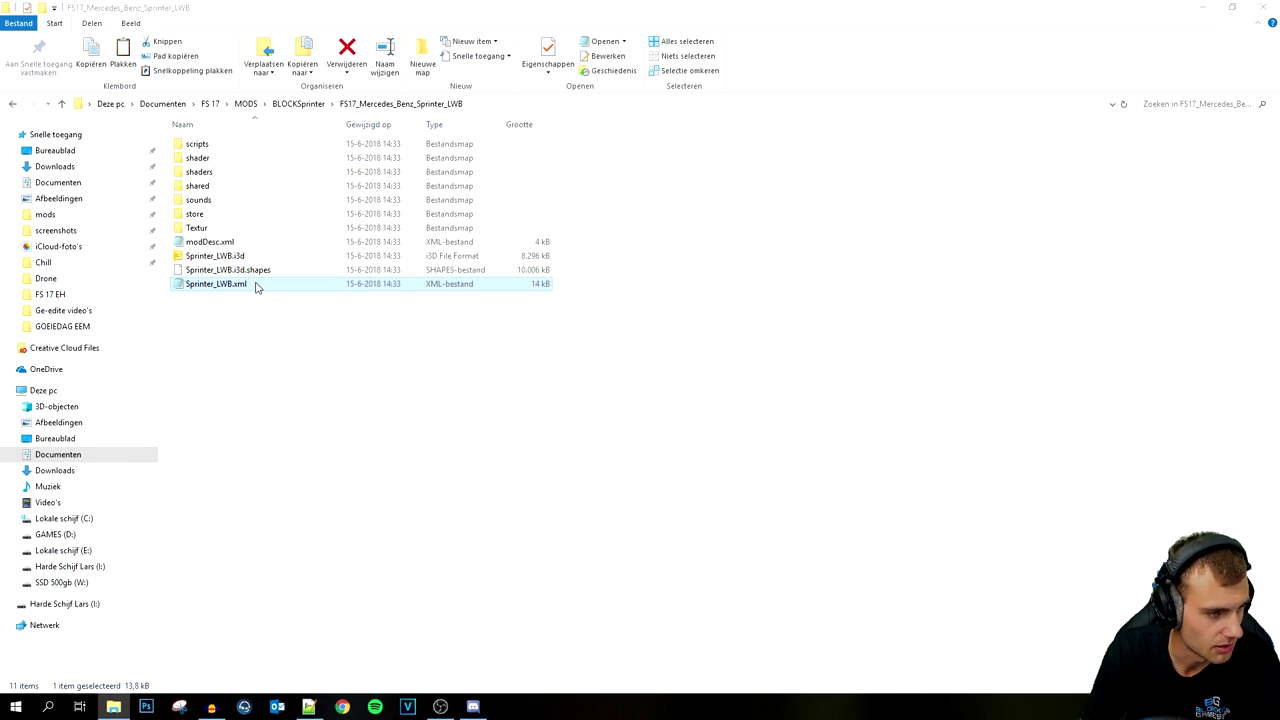
double_click(230, 284)
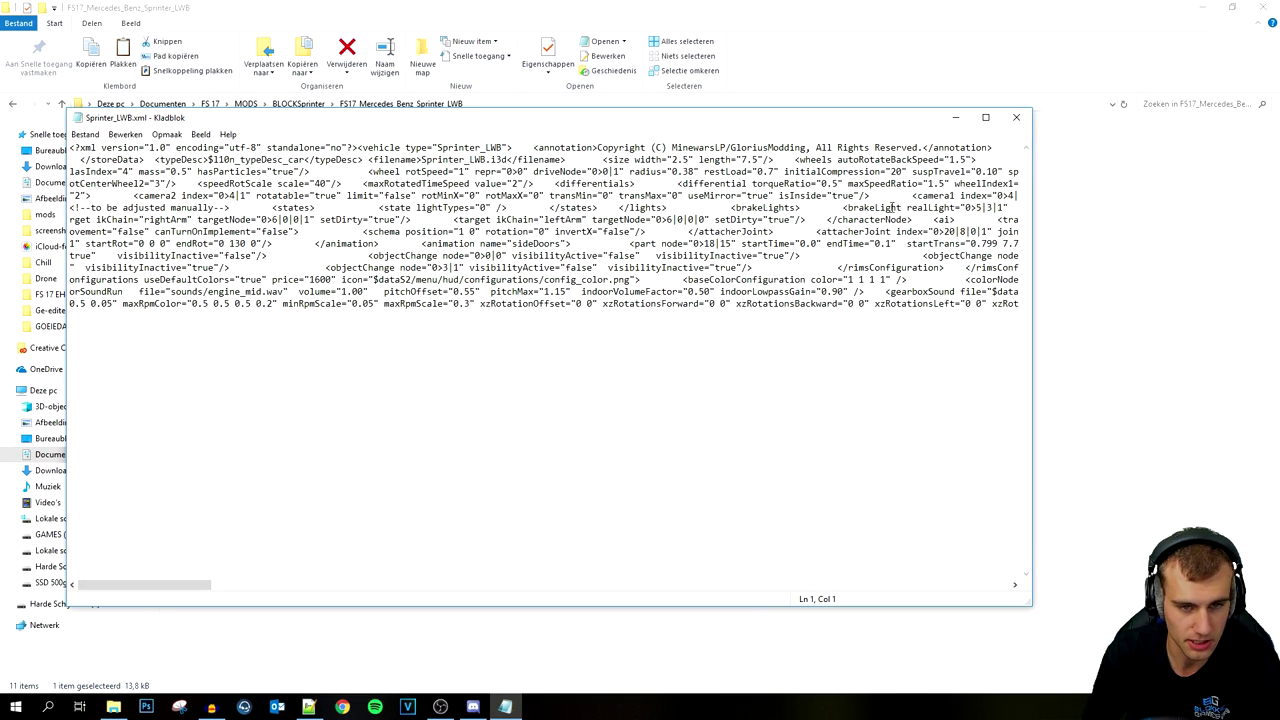
left_click(1018, 119)
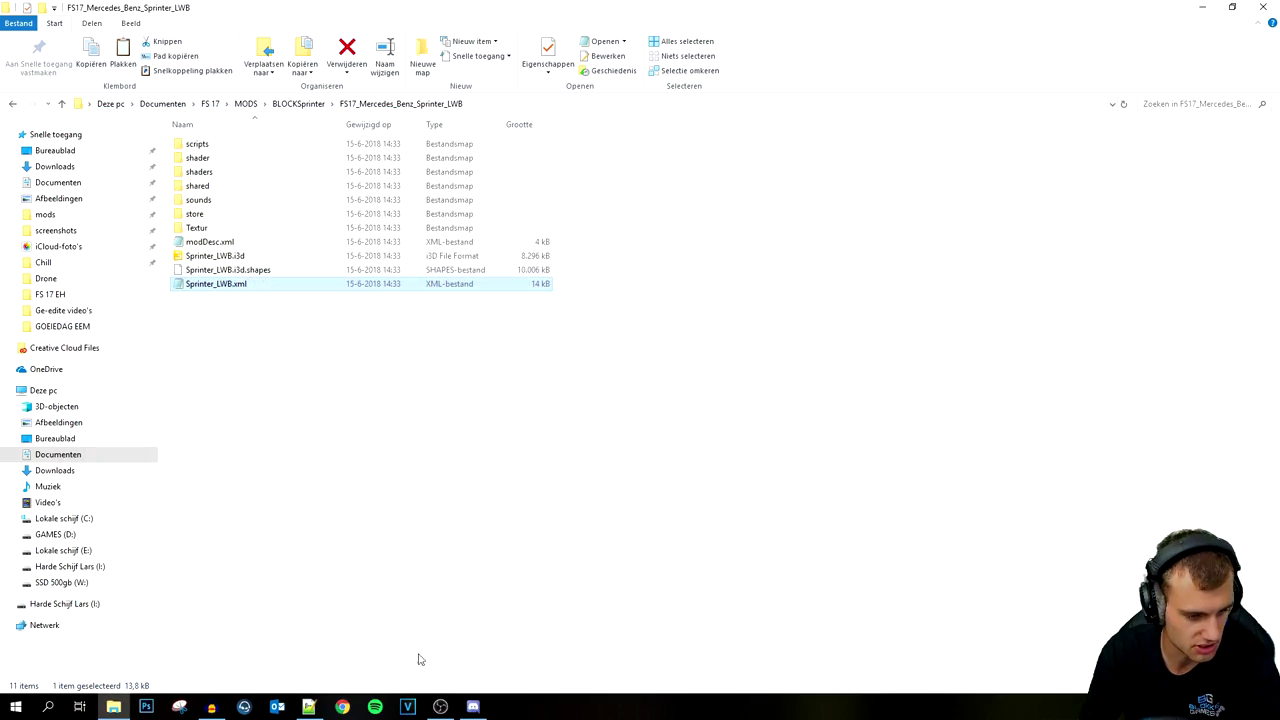
left_click(309, 707)
Step: Change the vehicle's store name in Sprinter_LWB.xml to BLOCK Sprinter
scroll(267, 269, "down", 20)
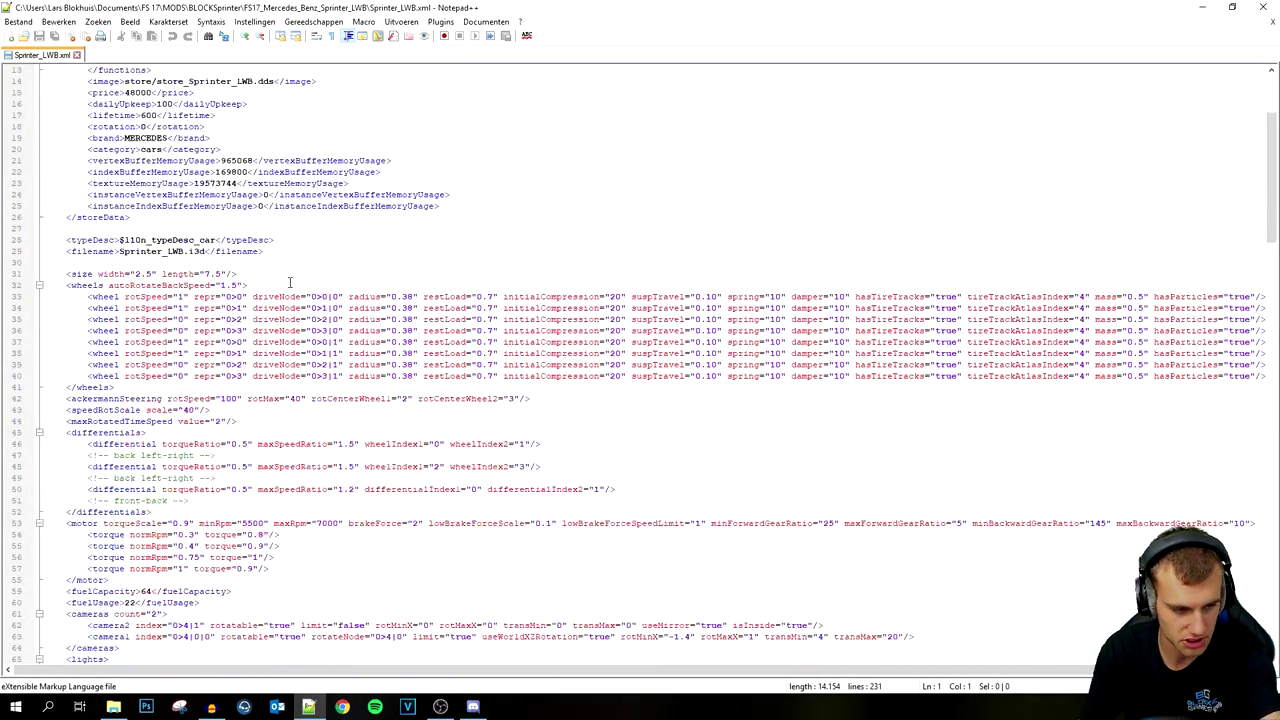
scroll(297, 331, "up", 20)
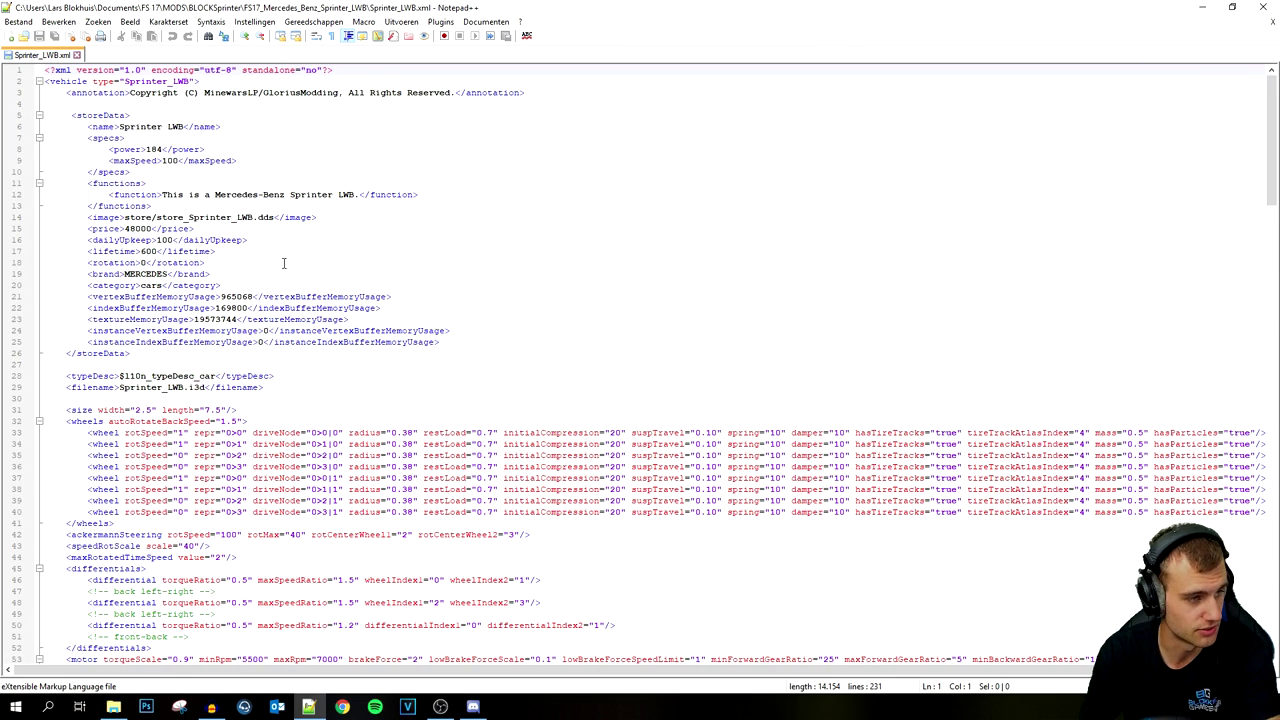
left_click_drag(185, 126, 124, 127)
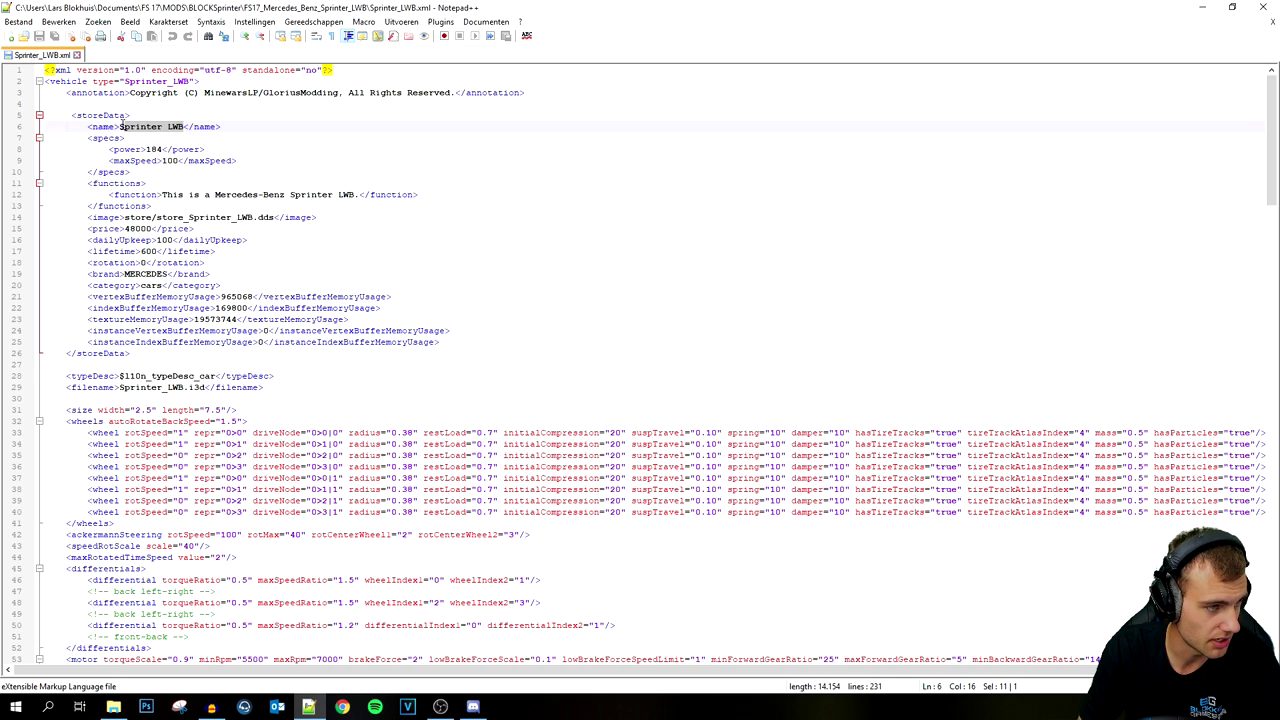
type("BL")
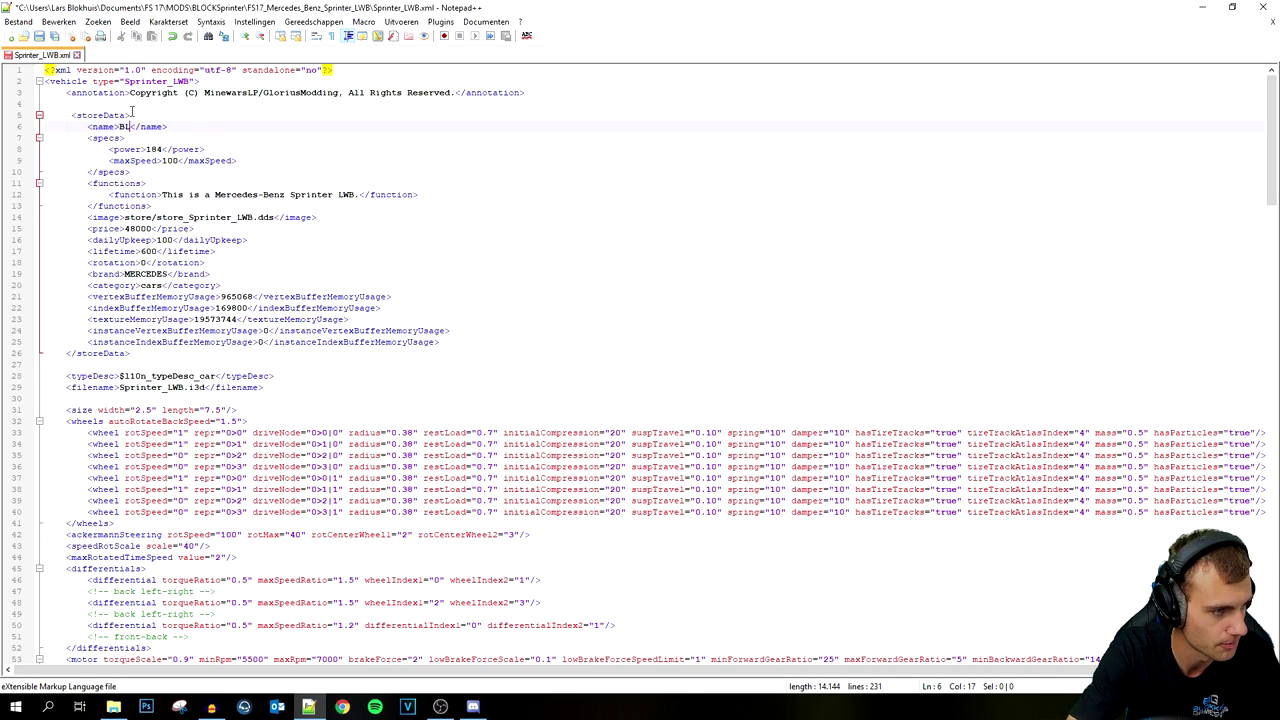
type("OCK Sprint")
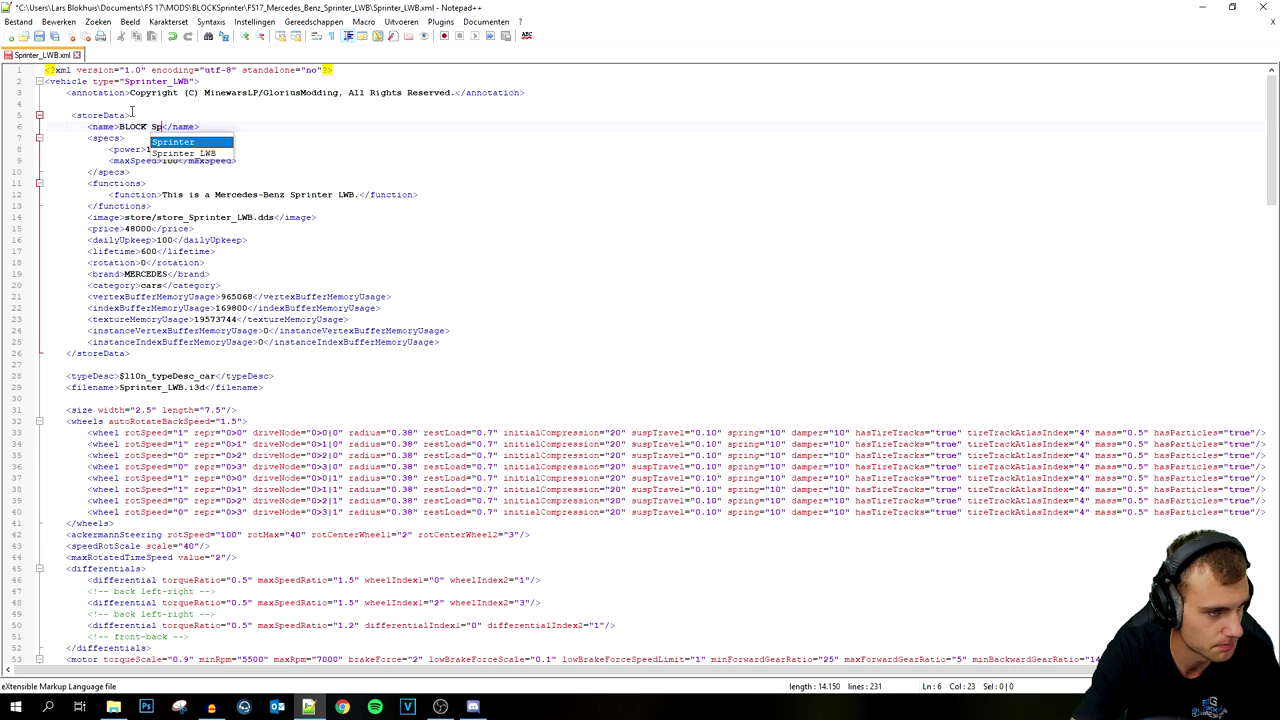
type("er")
left_click(716, 297)
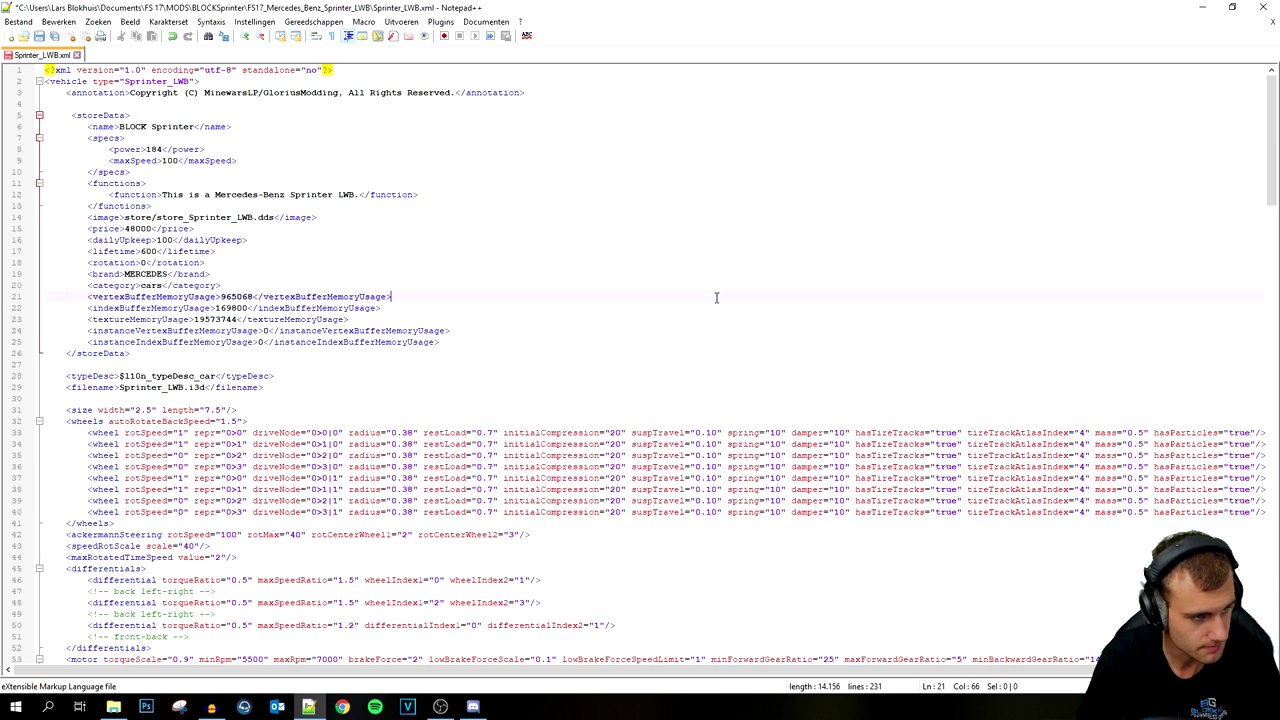
Step: Set the power to 195 and the maxSpeed to 130 in the store specs
left_click(161, 149)
key("BackSpace")
key("BackSpace")
type("95")
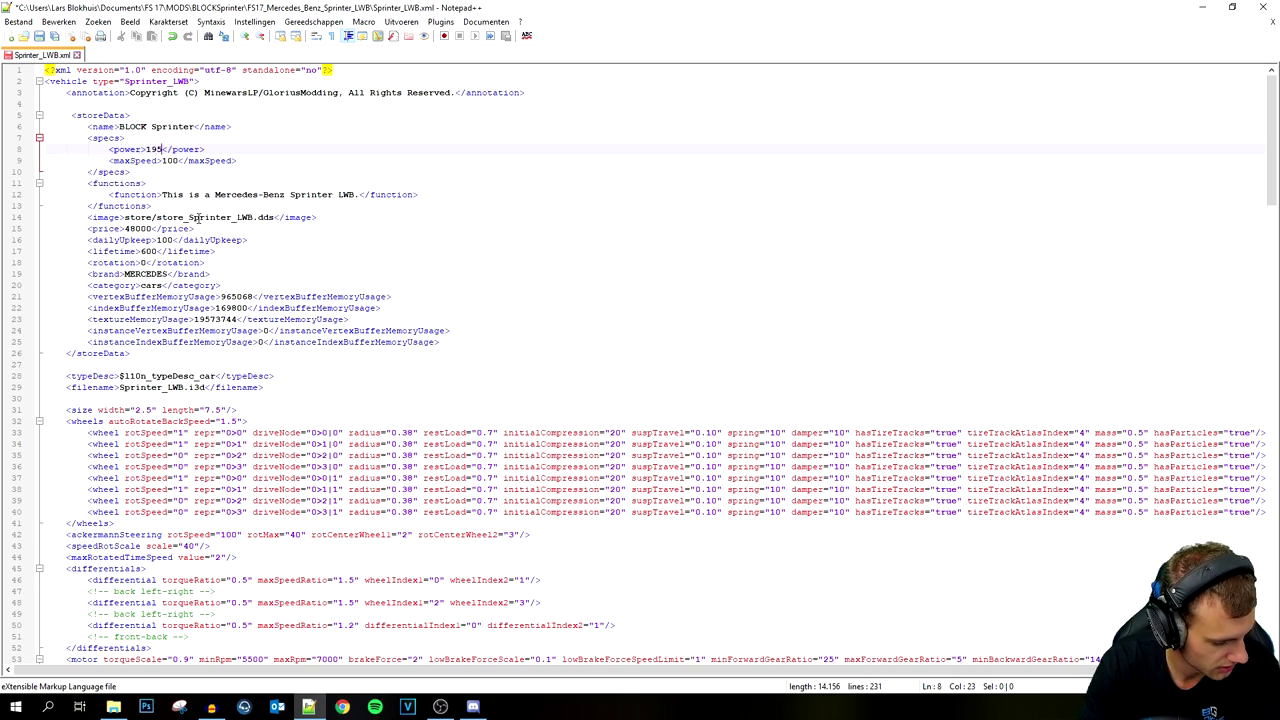
left_click(178, 160)
key("BackSpace")
key("BackSpace")
type("30")
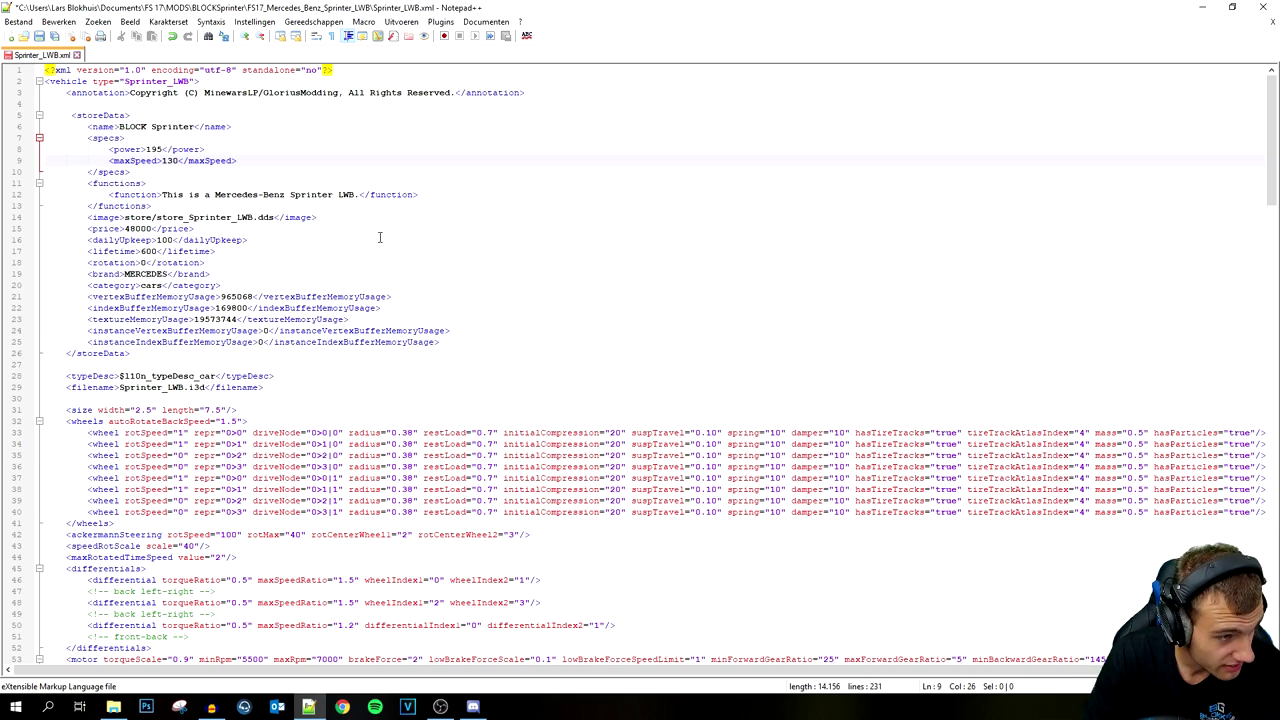
Step: Replace the function description text with "Dit is de Sprinter van THE BLOCK."
left_click_drag(161, 194, 352, 196)
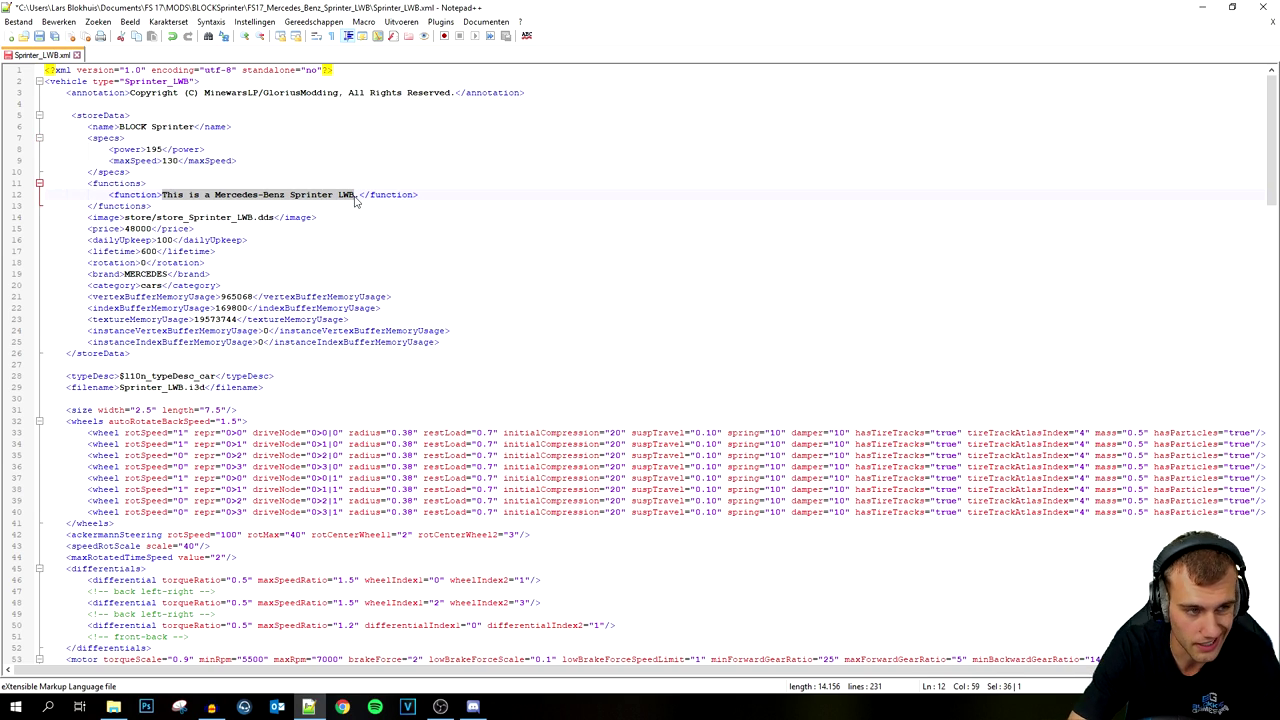
key("BackSpace")
type("Dit is de Spr")
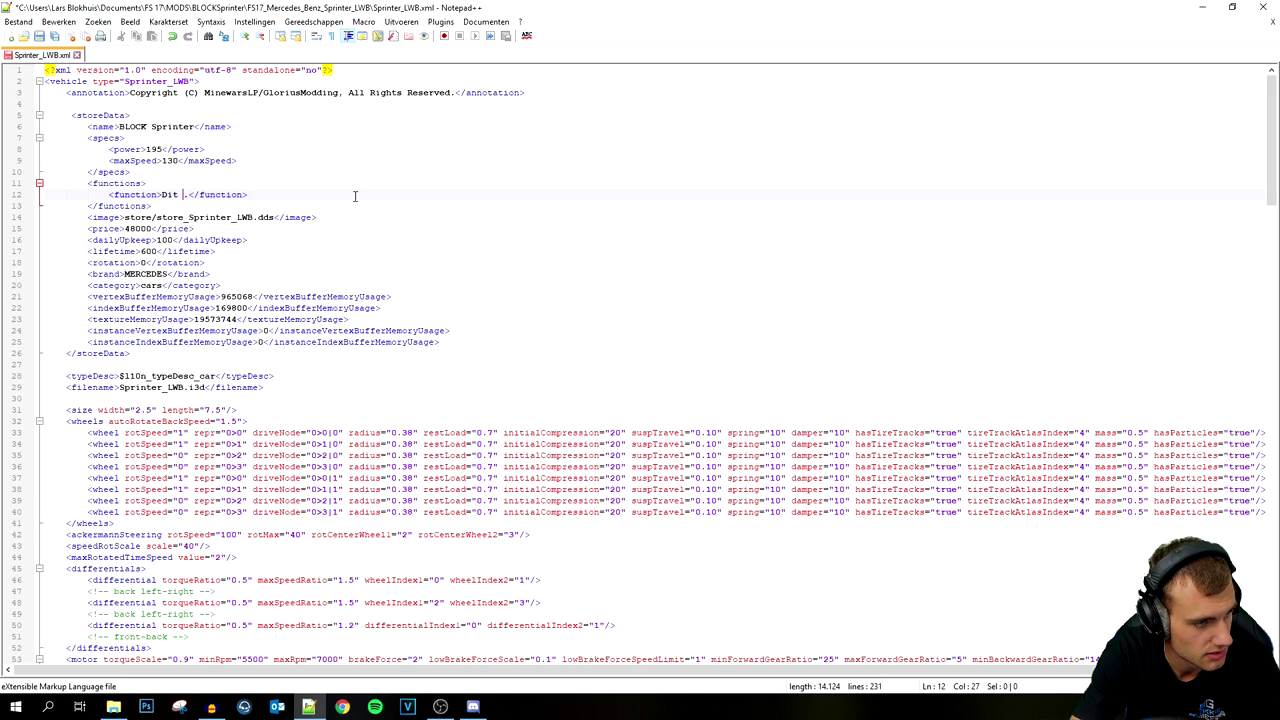
type("inter van TEH B l")
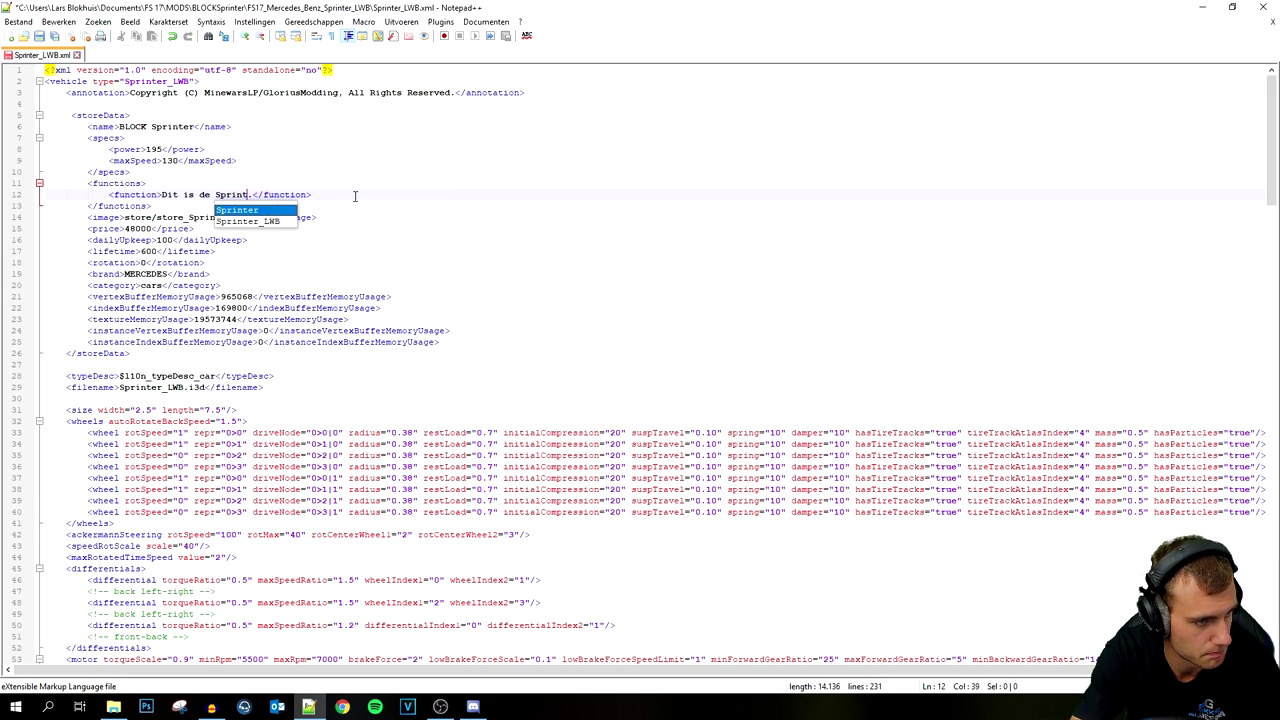
type("OCK")
key("BackSpace")
key("BackSpace")
key("BackSpace")
key("BackSpace")
key("BackSpace")
key("BackSpace")
type("HE BLOCK")
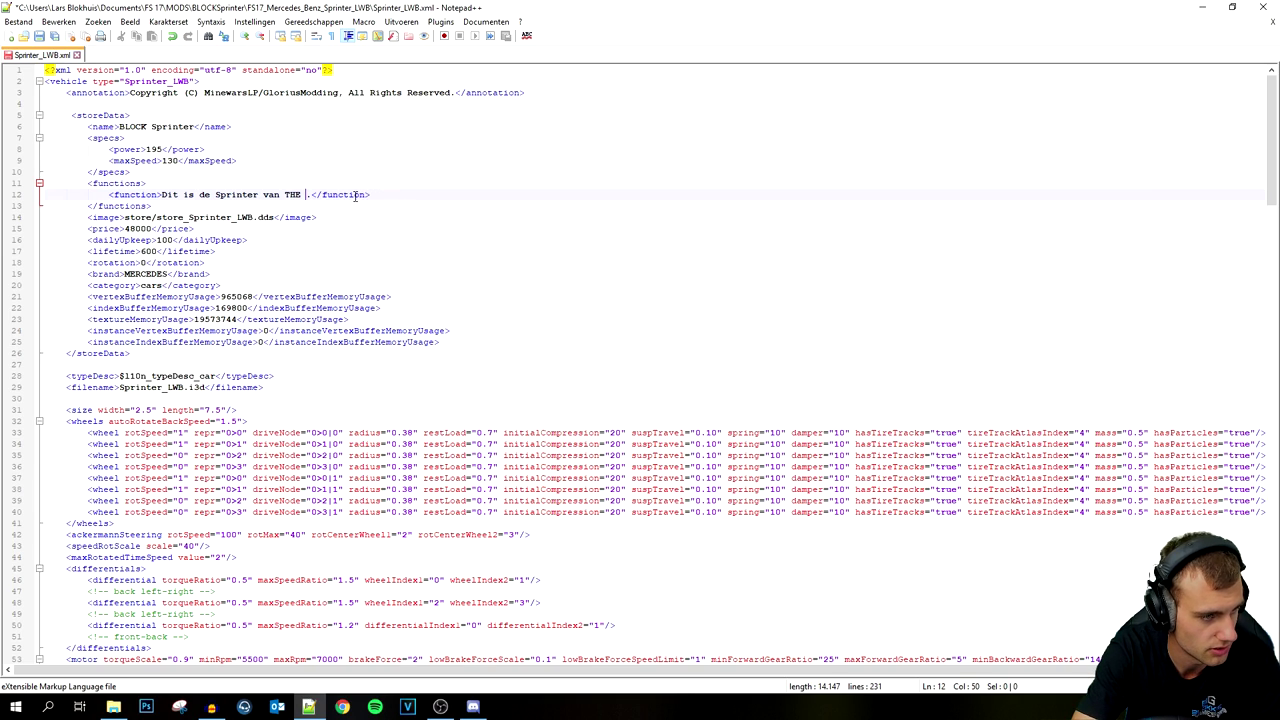
left_click(712, 332)
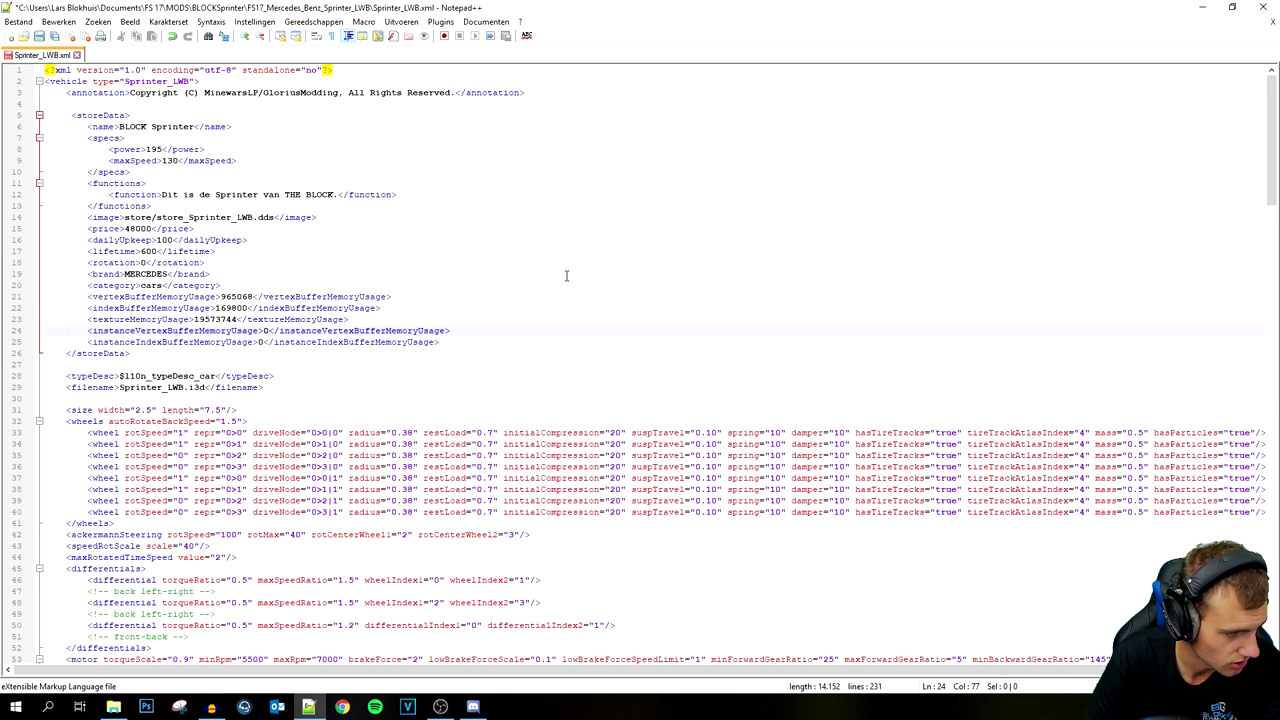
Step: Set the motor's torqueScale to 1.2 and its brakeForce to 3
scroll(565, 276, "down", 1)
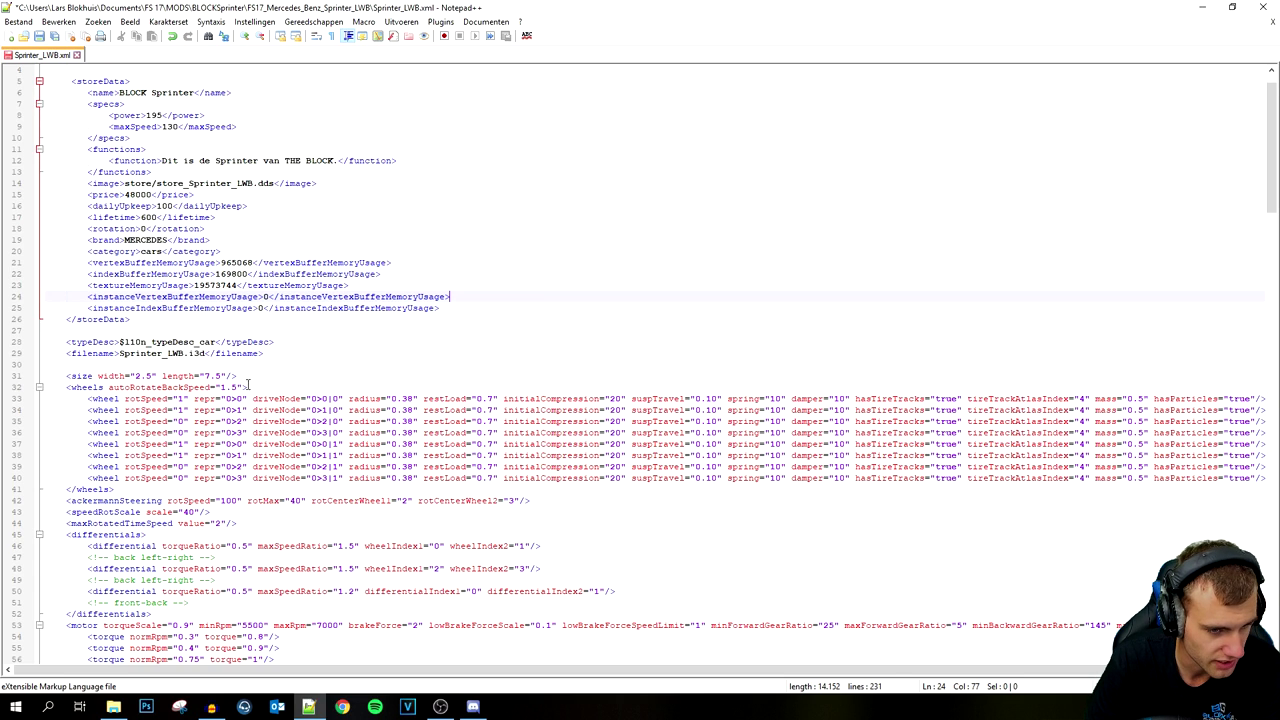
scroll(165, 387, "down", 5)
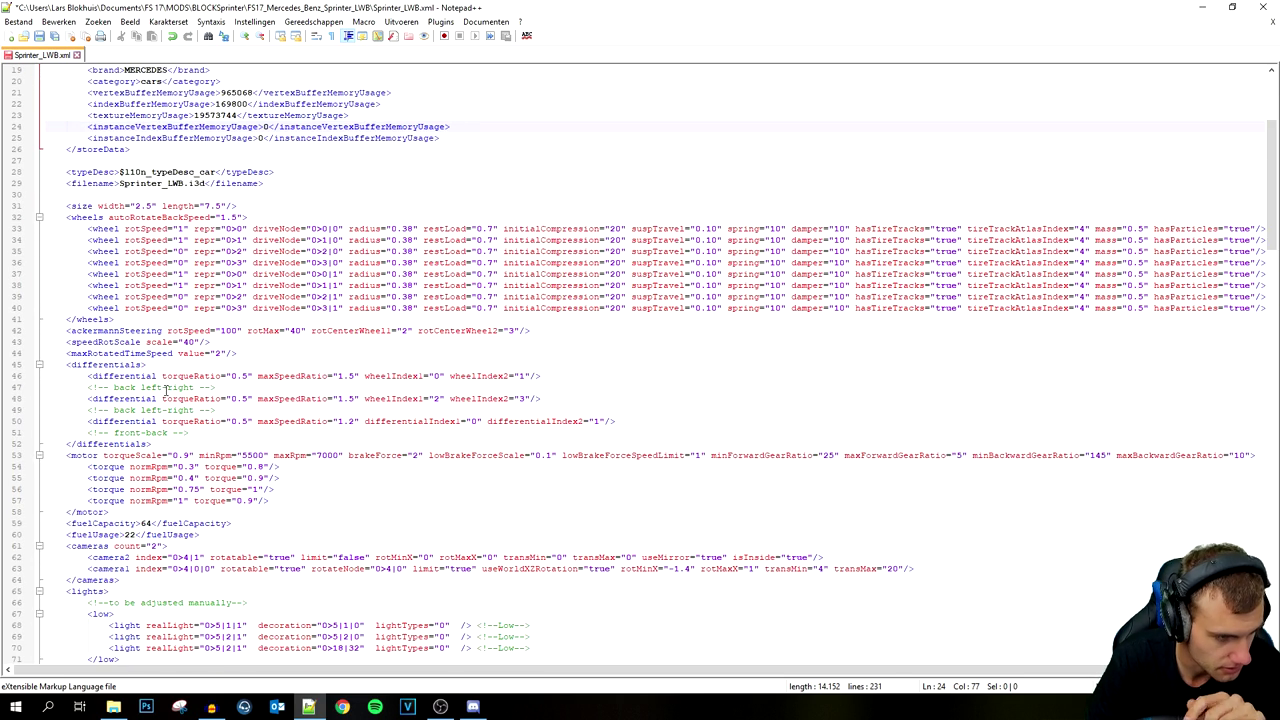
scroll(155, 386, "down", 2)
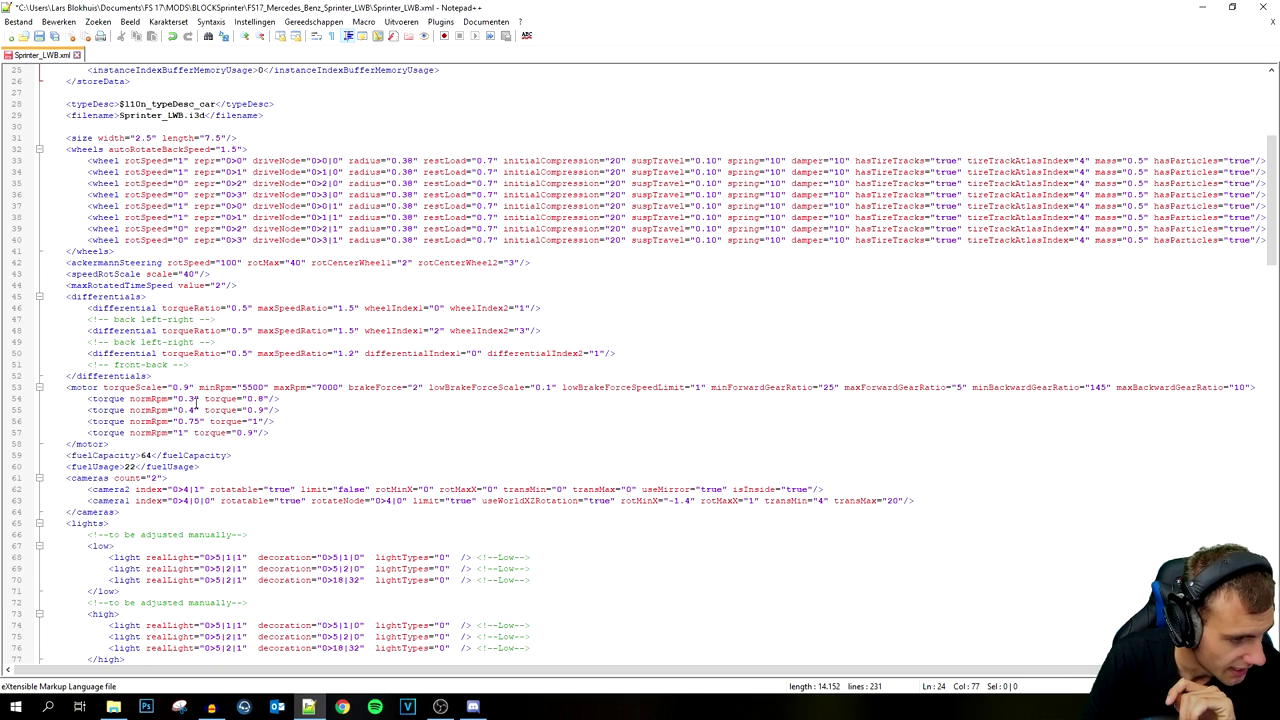
left_click(186, 386)
key("BackSpace")
key("BackSpace")
key("BackSpace")
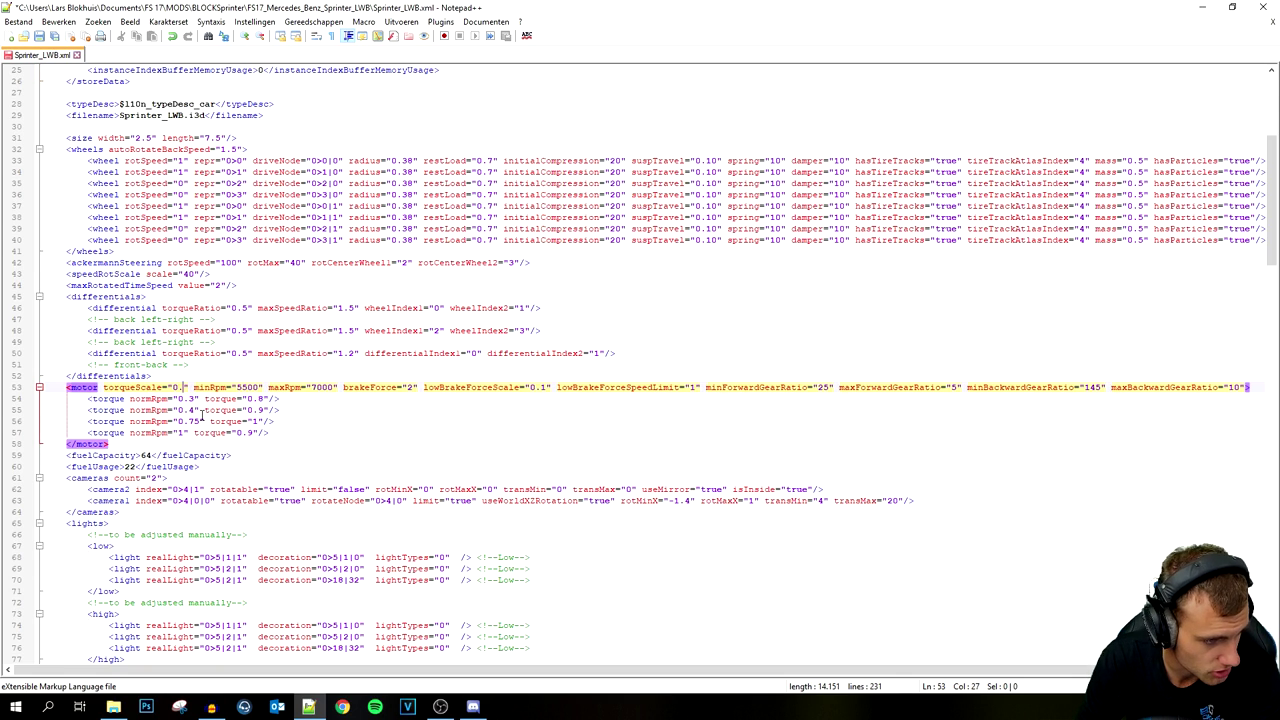
type("1.2")
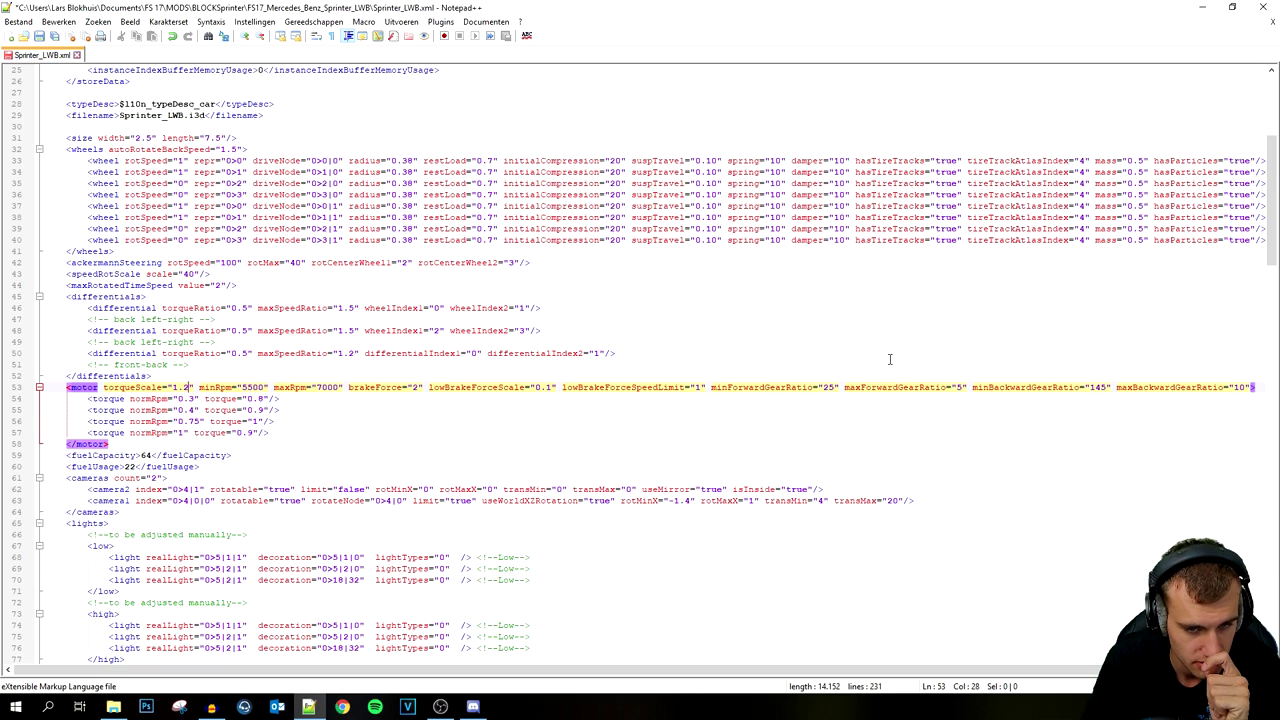
double_click(418, 387)
type("3")
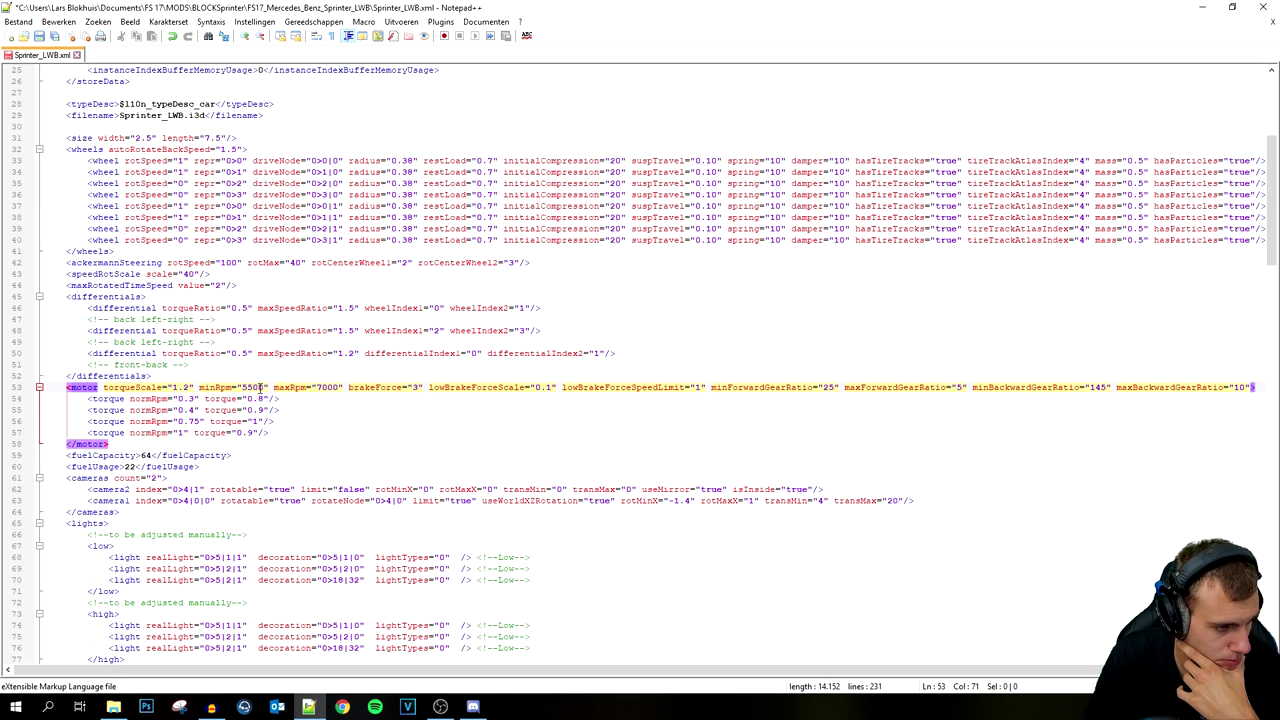
Step: Set the normRpm values of the motor's first three torque entries to 0.6, 0.7 and 0.95
left_click(195, 398)
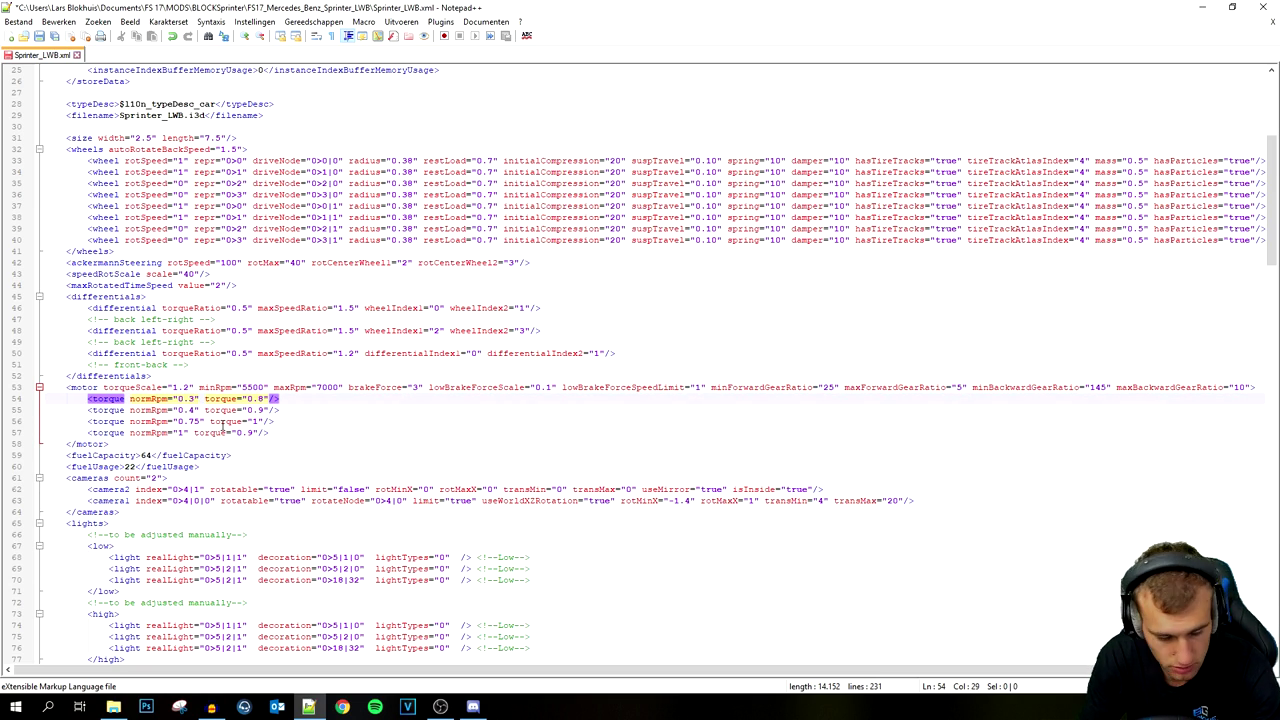
key("BackSpace")
type("6")
key("Down")
key("BackSpace")
type("7")
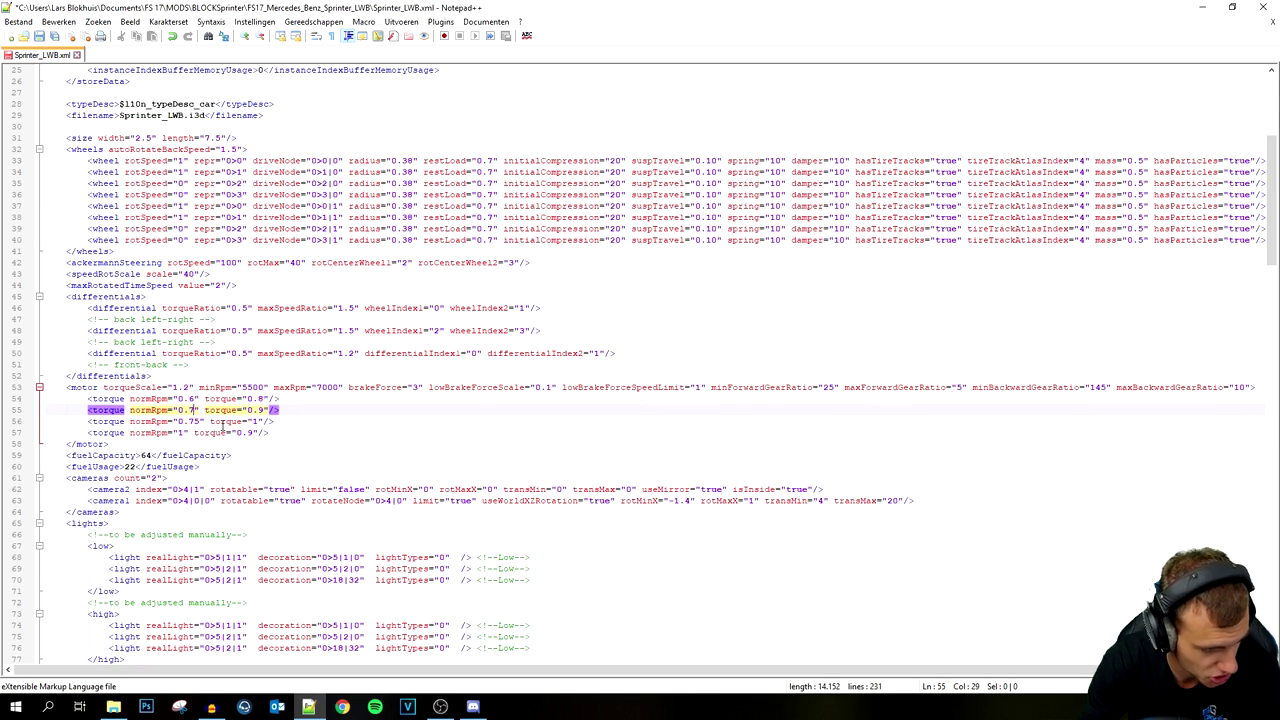
key("Down")
key("BackSpace")
key("BackSpace")
type("95")
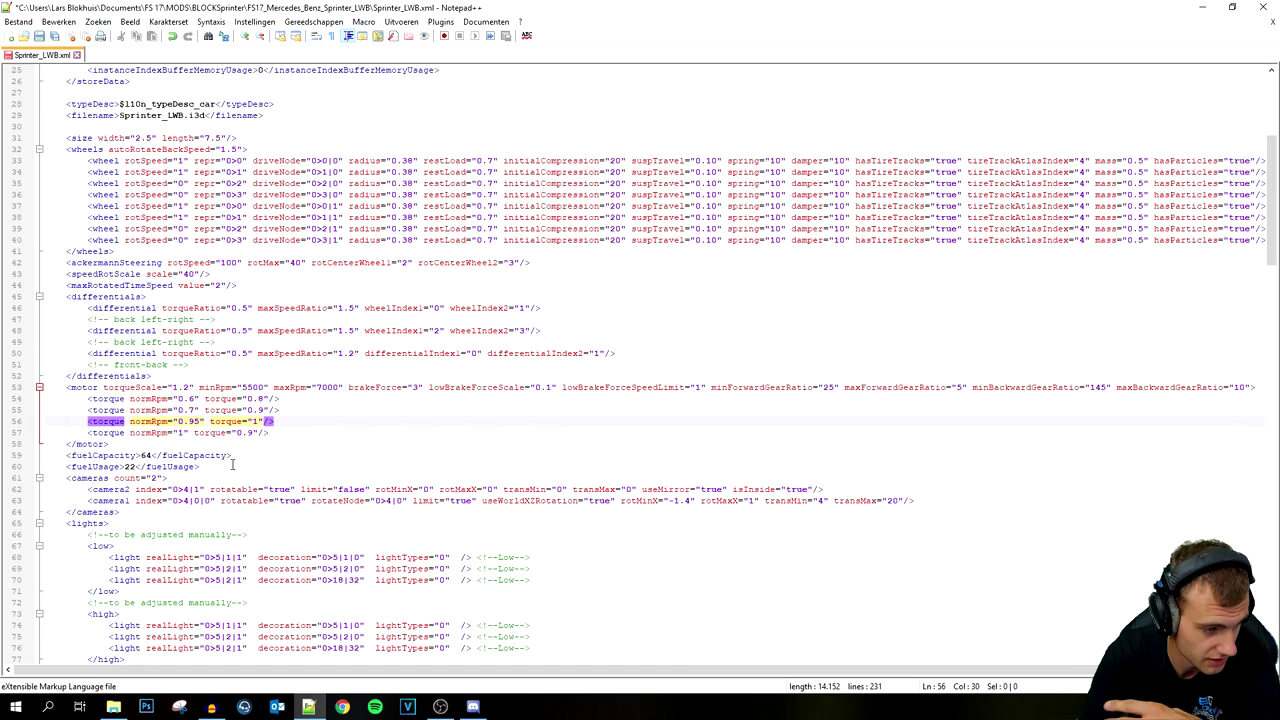
Step: Set the vehicle's fuelUsage to 30
left_click(147, 455)
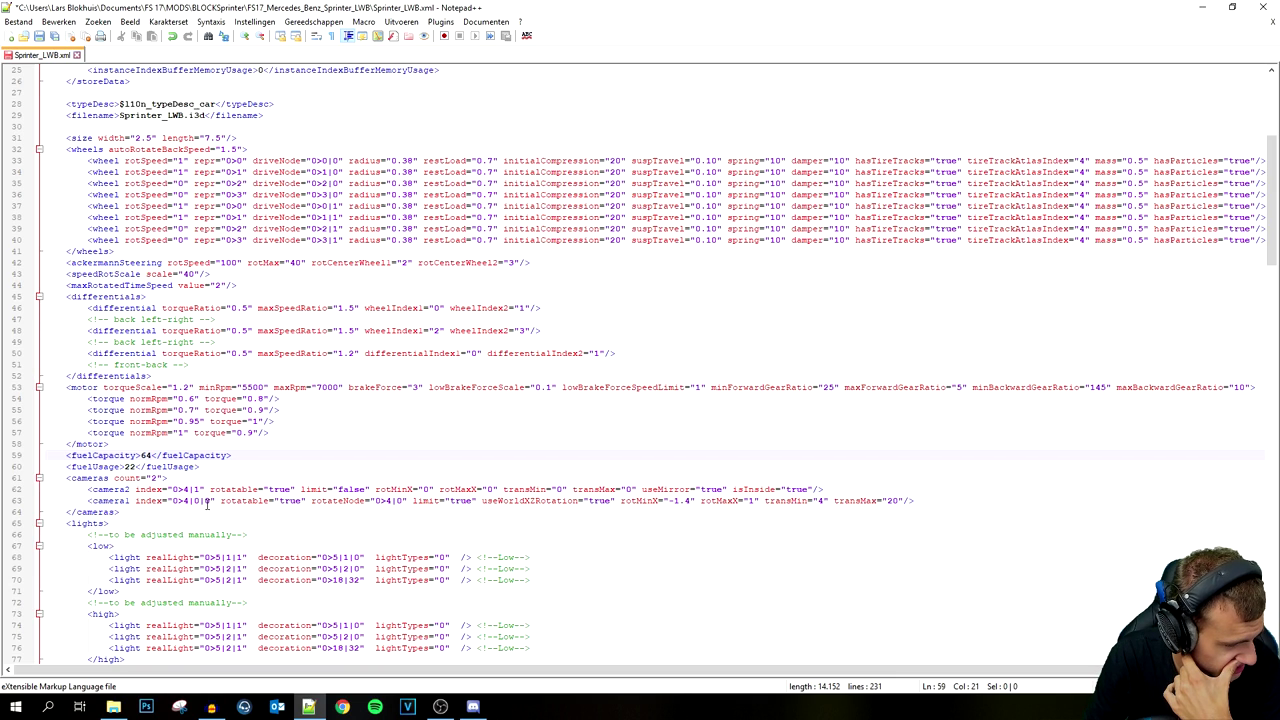
left_click(133, 466)
key("BackSpace")
key("BackSpace")
type("30")
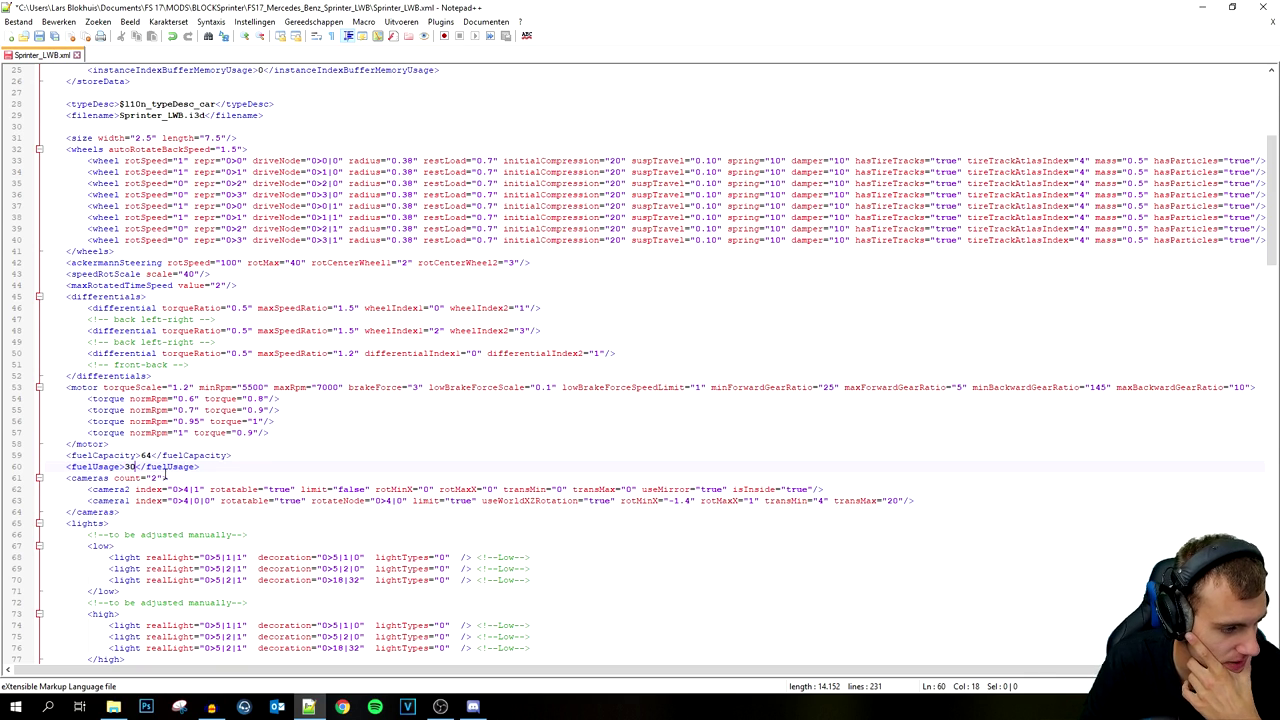
Step: Review the rest of Sprinter_LWB.xml, from the lights section down to the motor sound entries
scroll(297, 500, "down", 5)
scroll(545, 517, "up", 1)
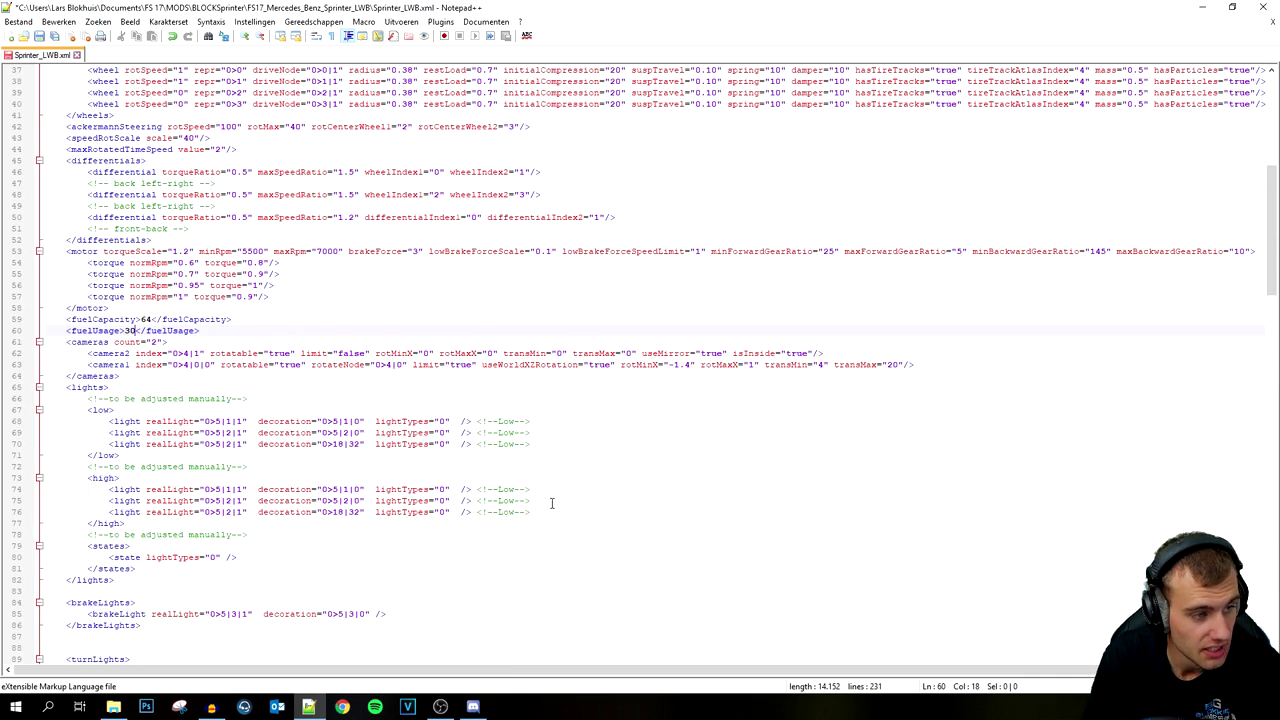
scroll(552, 480, "down", 14)
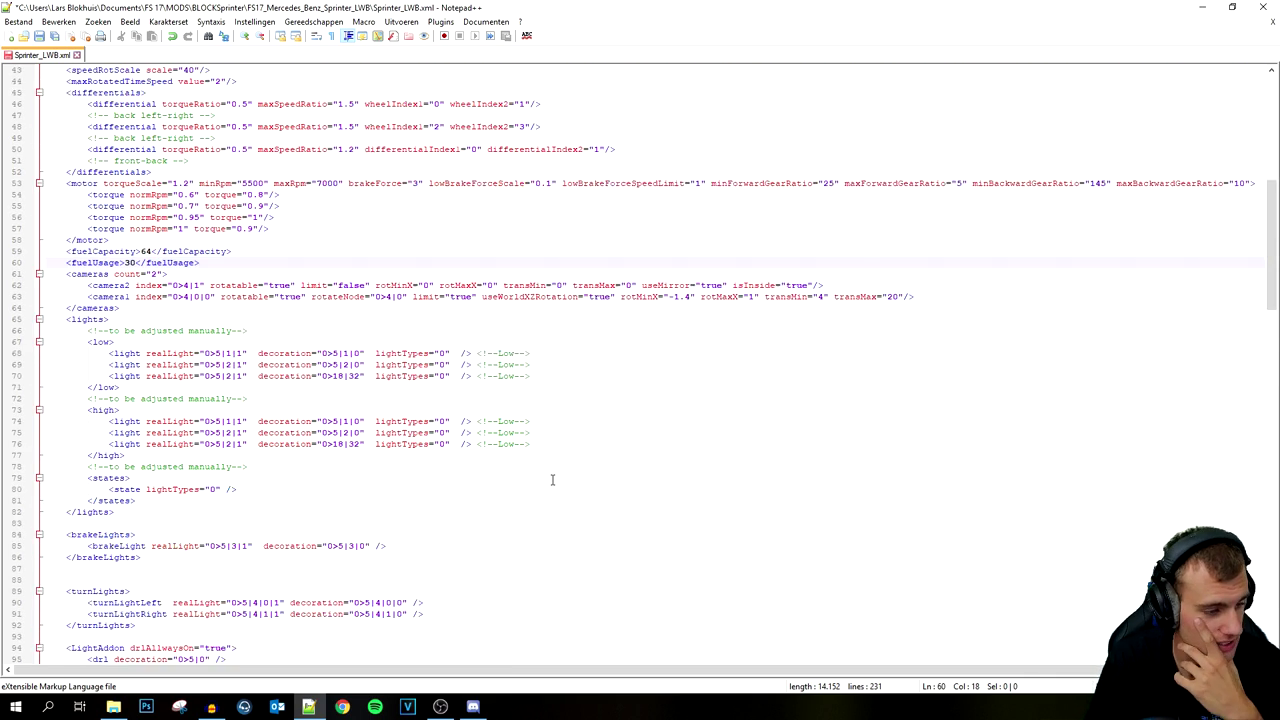
scroll(594, 484, "down", 5)
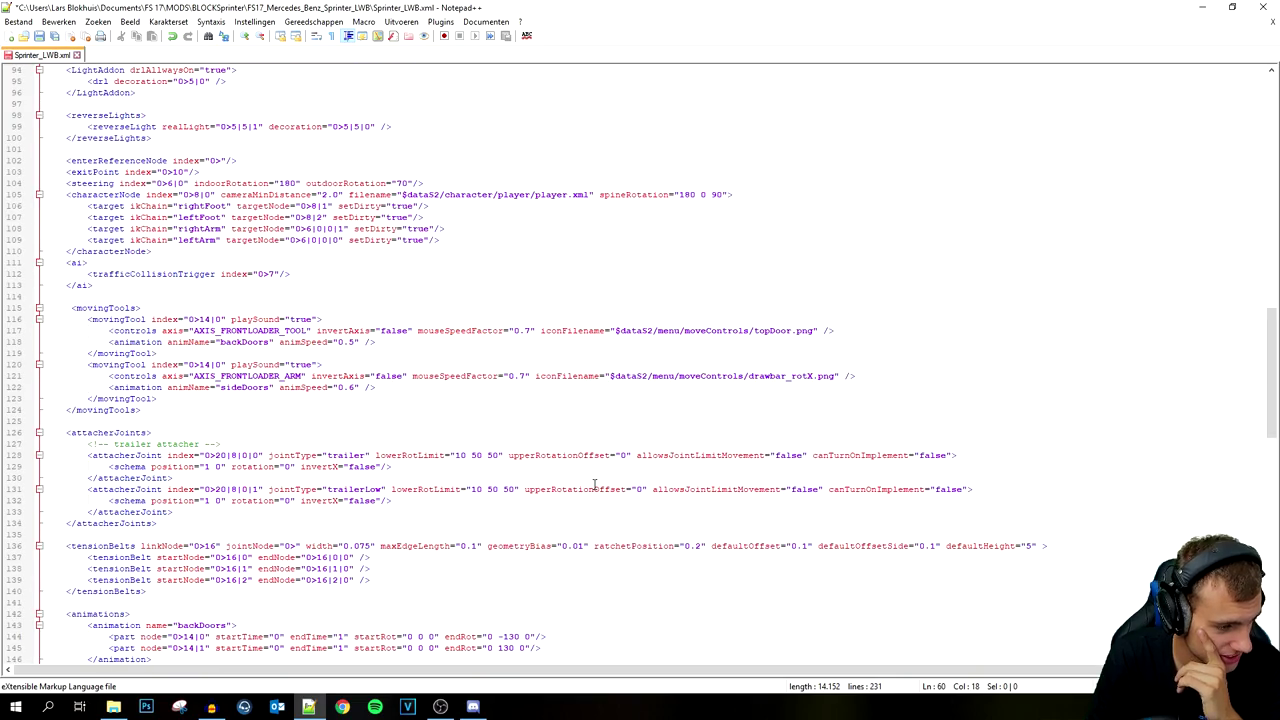
scroll(350, 255, "down", 20)
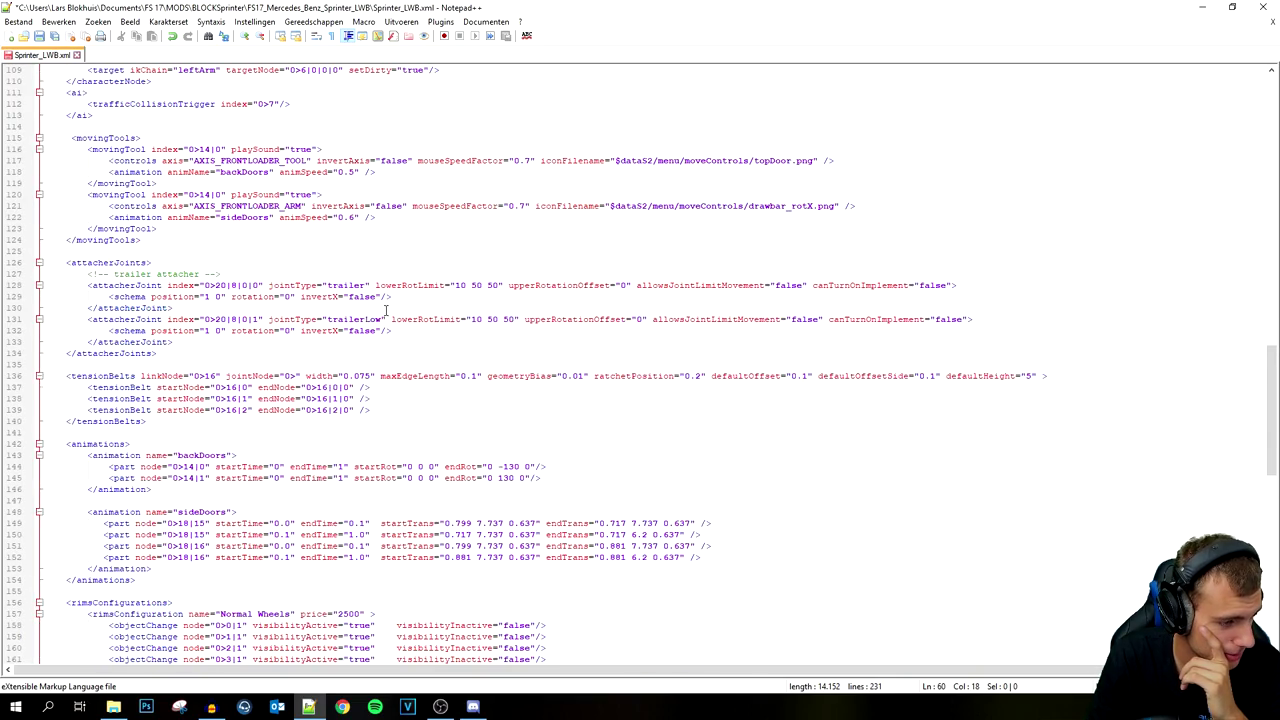
scroll(386, 310, "down", 4)
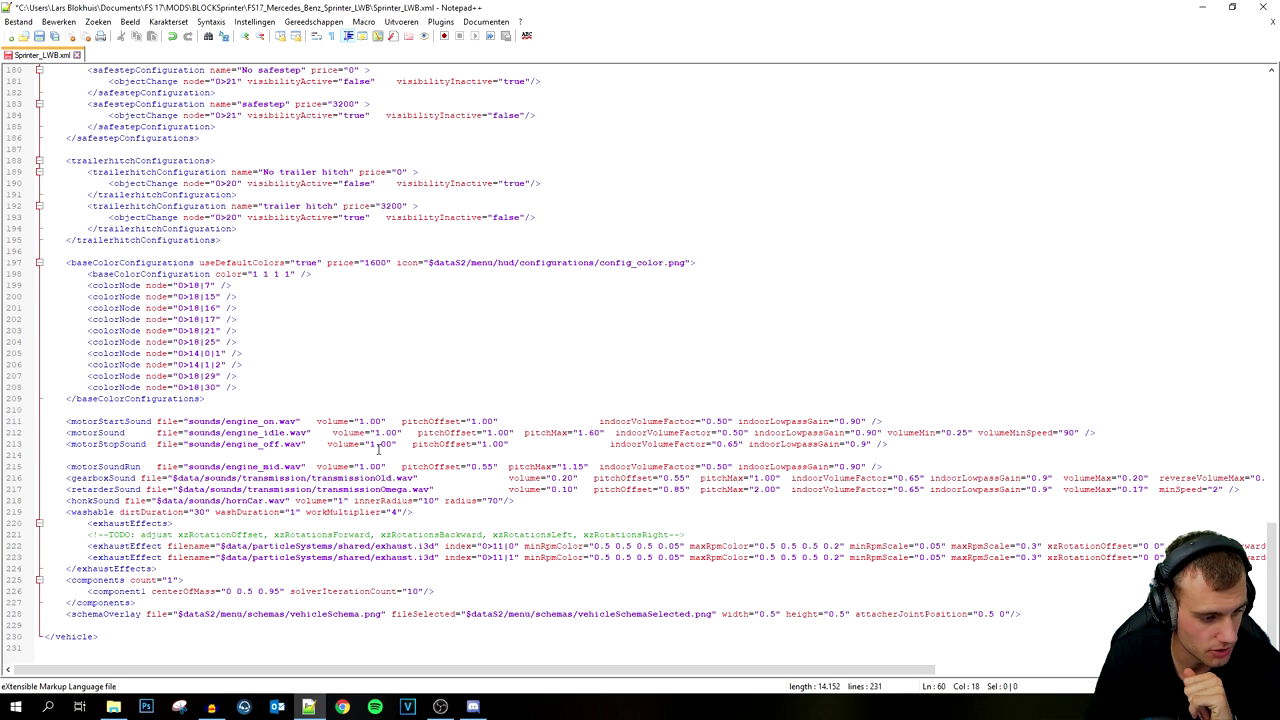
Step: Switch to File Explorer and open the sounds folder of the ServicebusBlokkieGamesBV mod
left_click(113, 707)
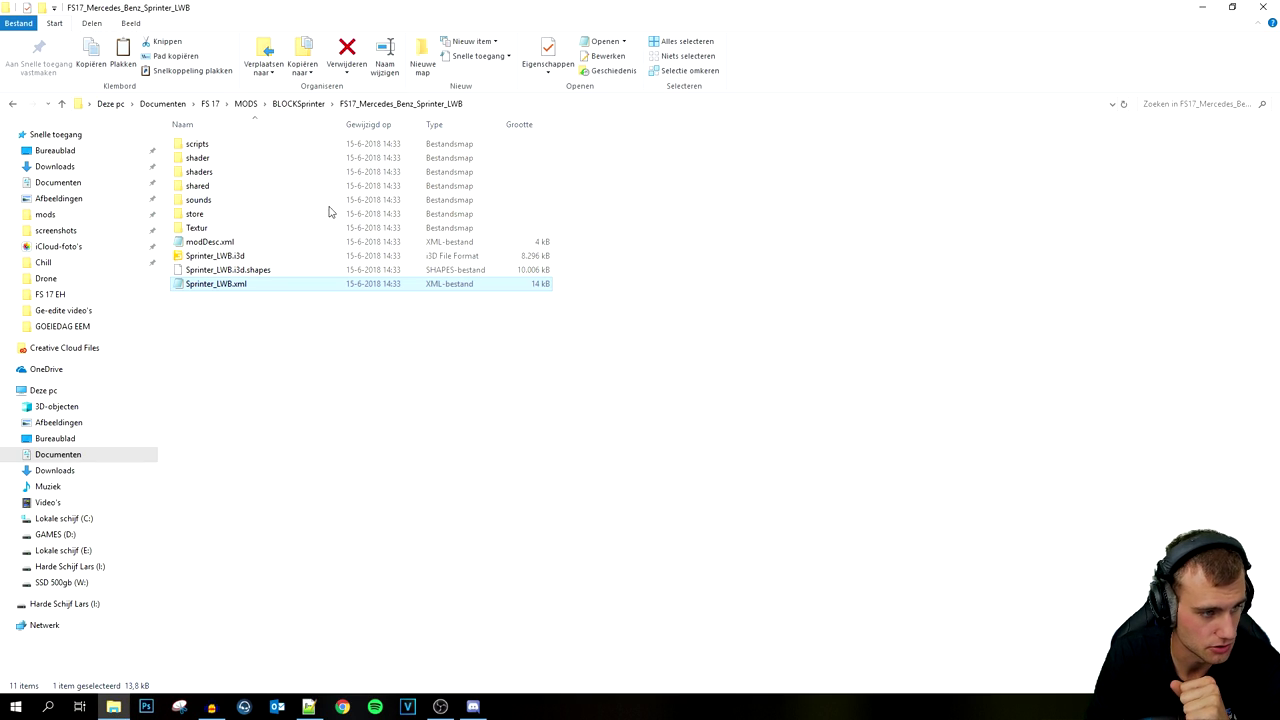
left_click(240, 108)
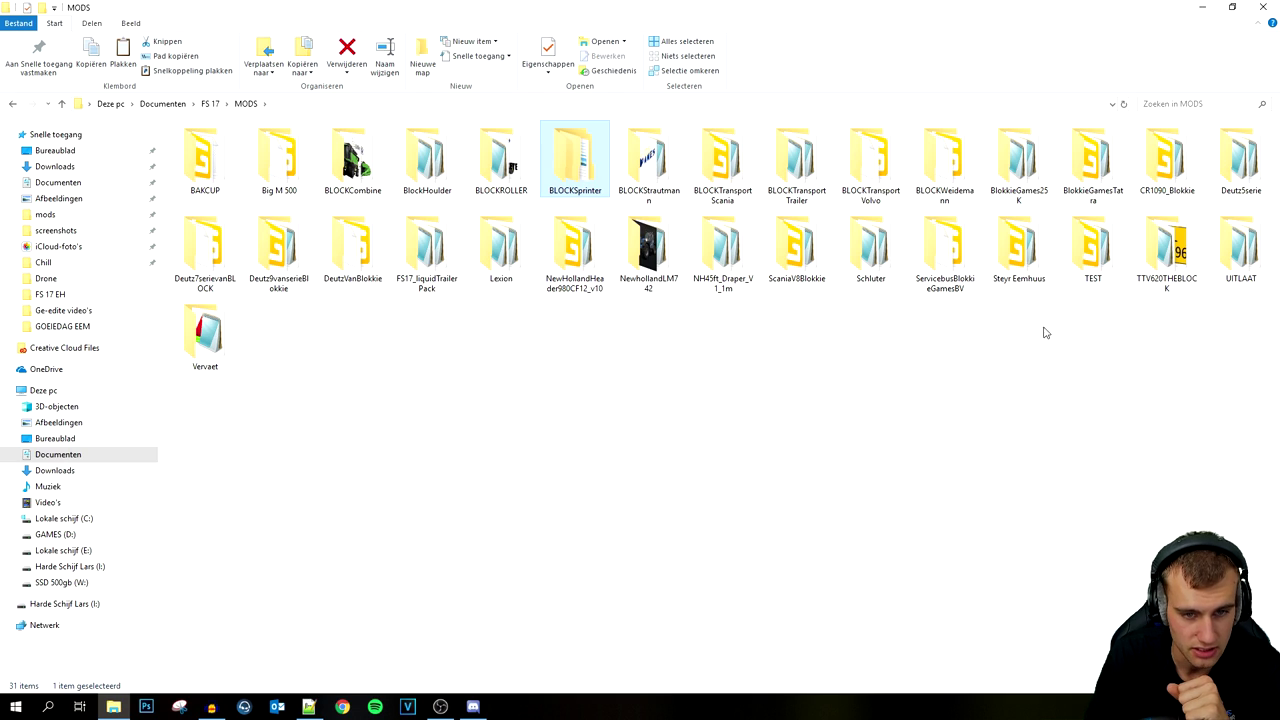
double_click(965, 272)
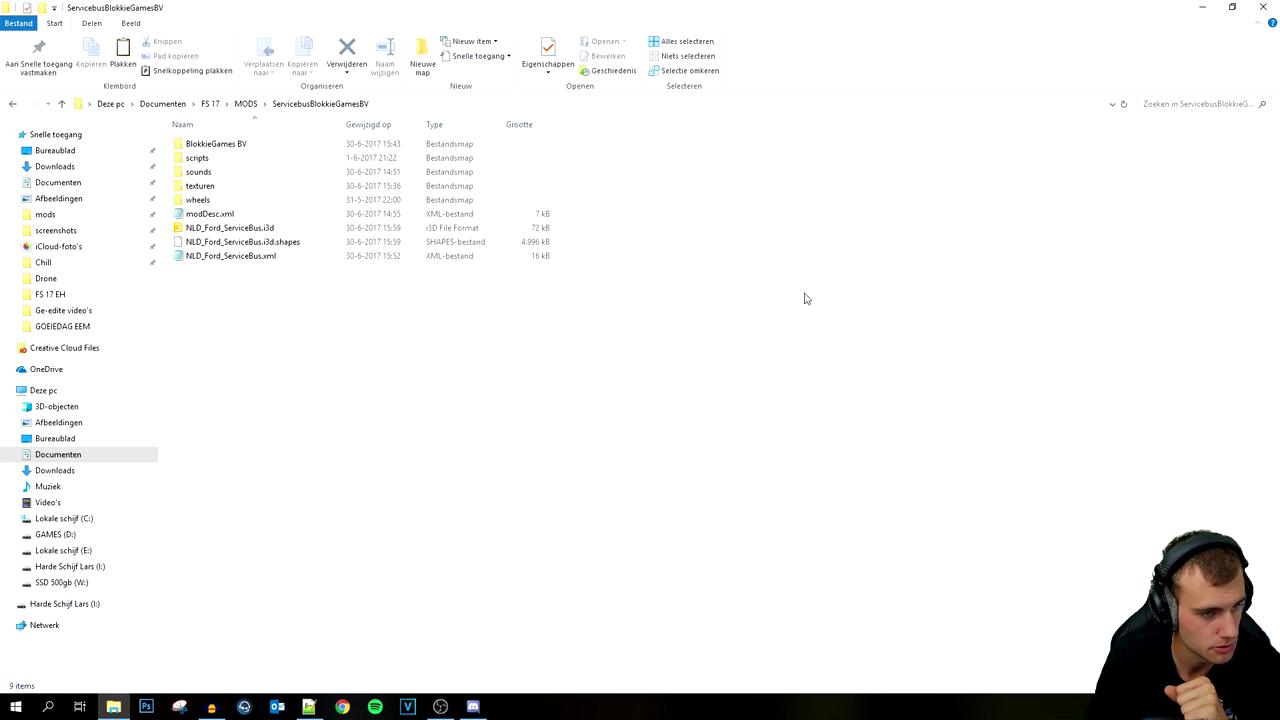
double_click(229, 172)
Step: Listen to car_start.wav, close the music player and play piQup_run.wav
double_click(238, 159)
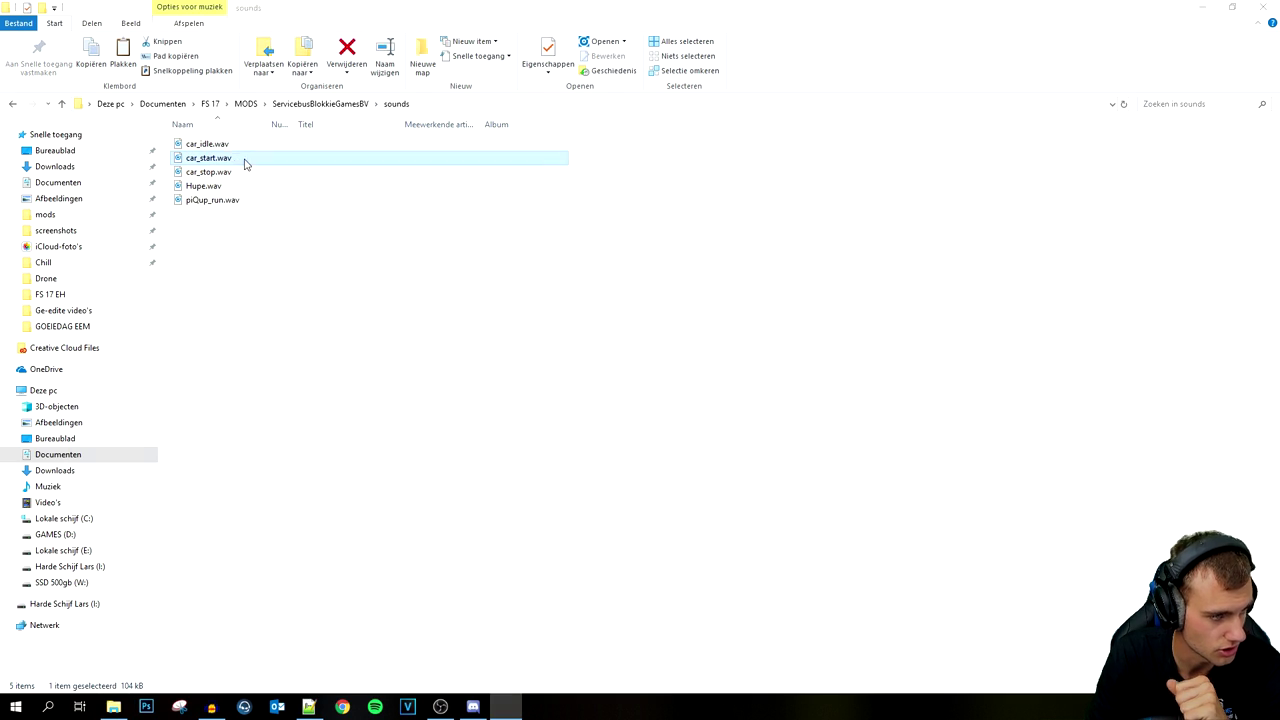
left_click(1264, 14)
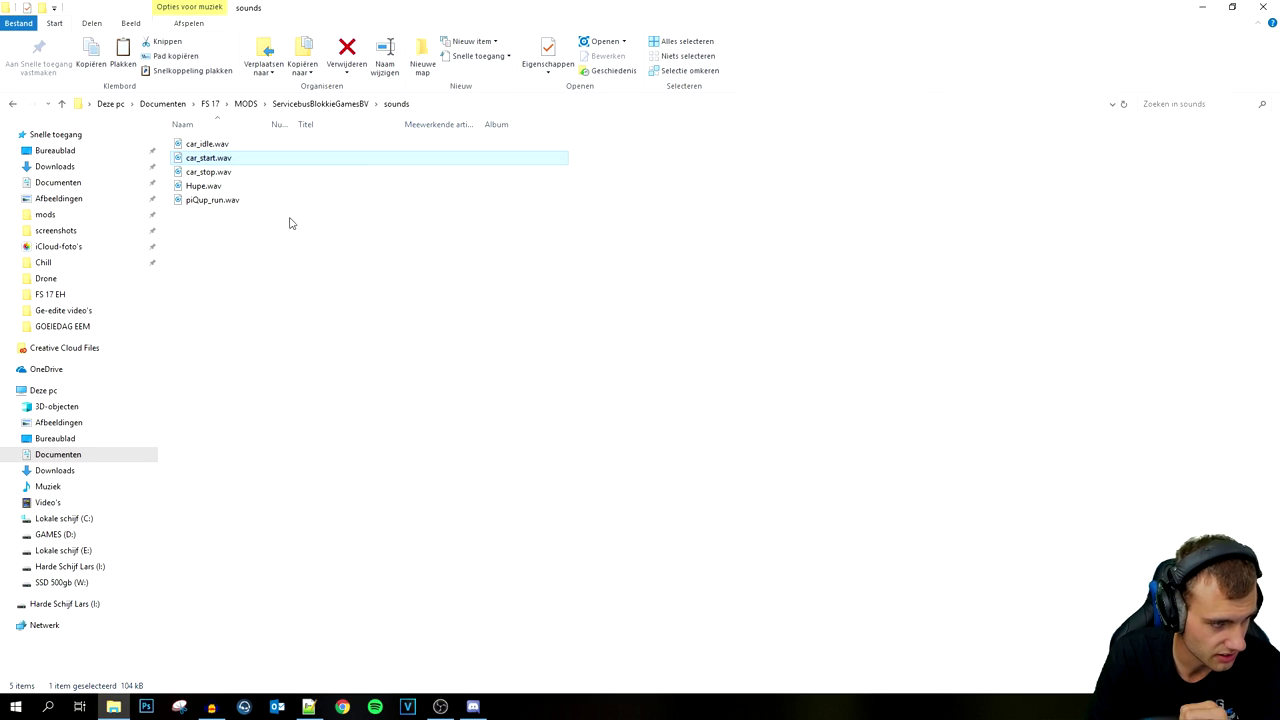
double_click(261, 203)
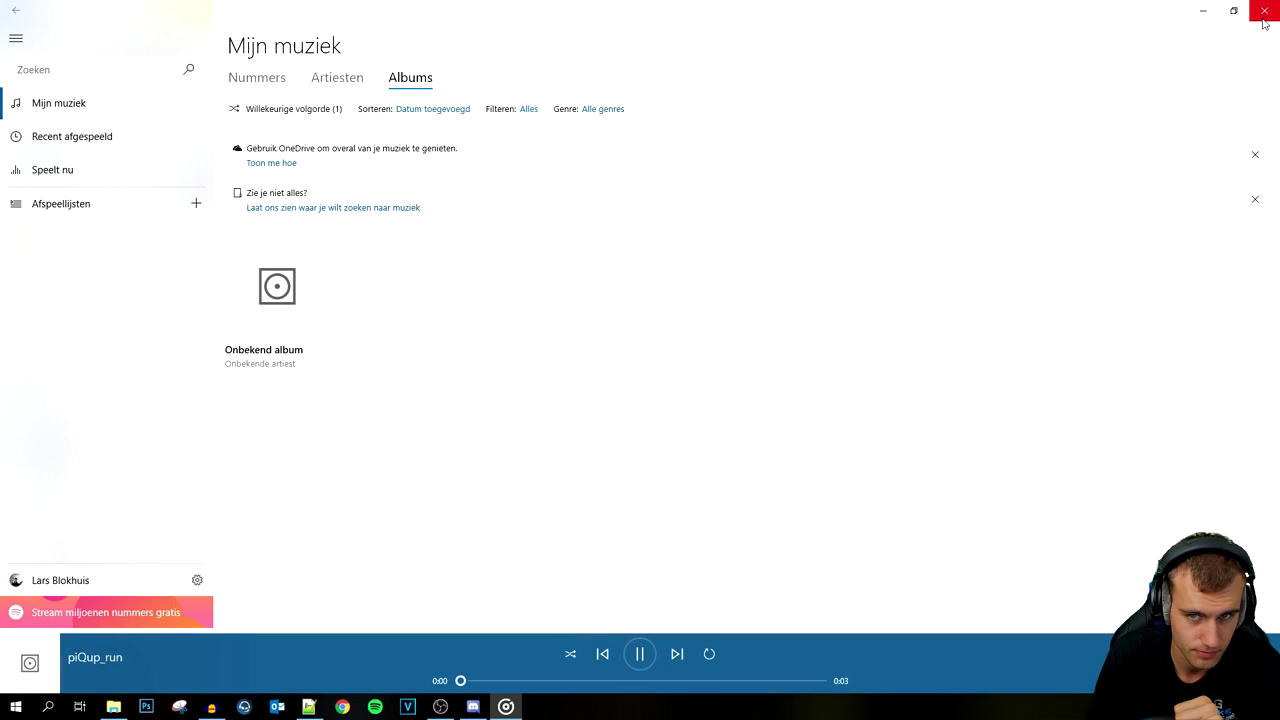
Step: Stop piQup_run.wav, listen to Hupe.wav and close the music player
left_click(1264, 16)
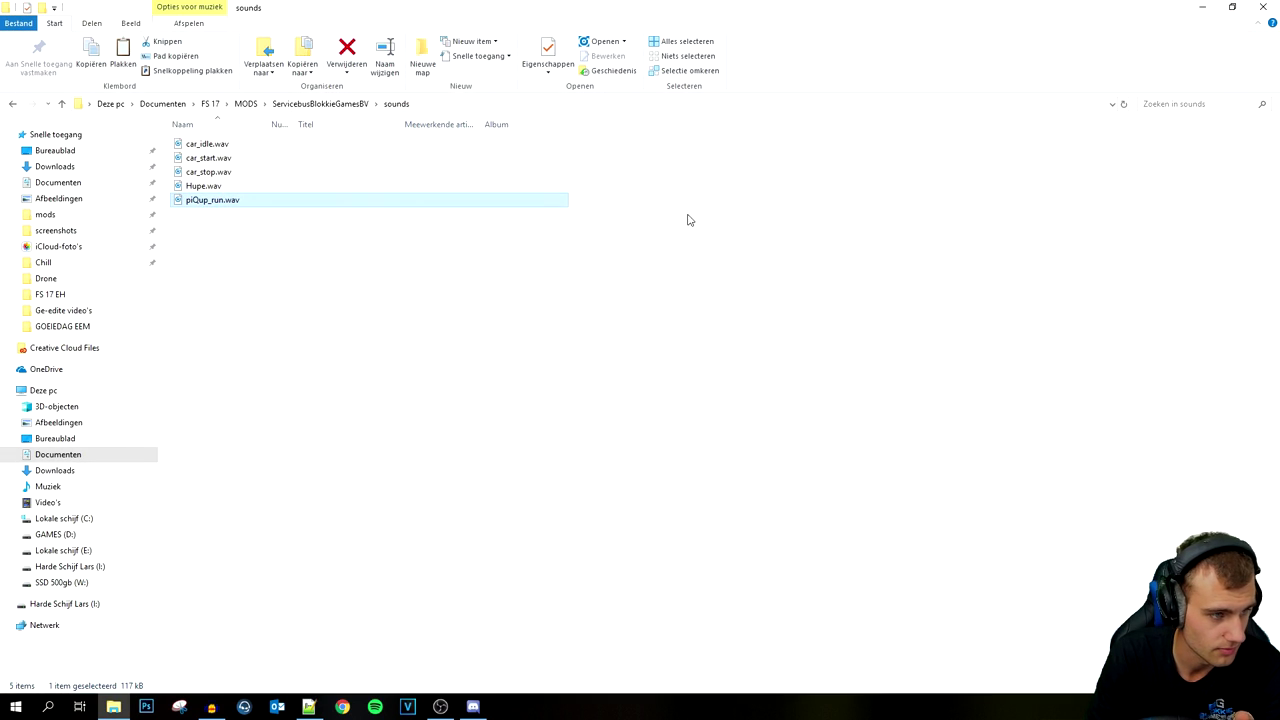
double_click(229, 190)
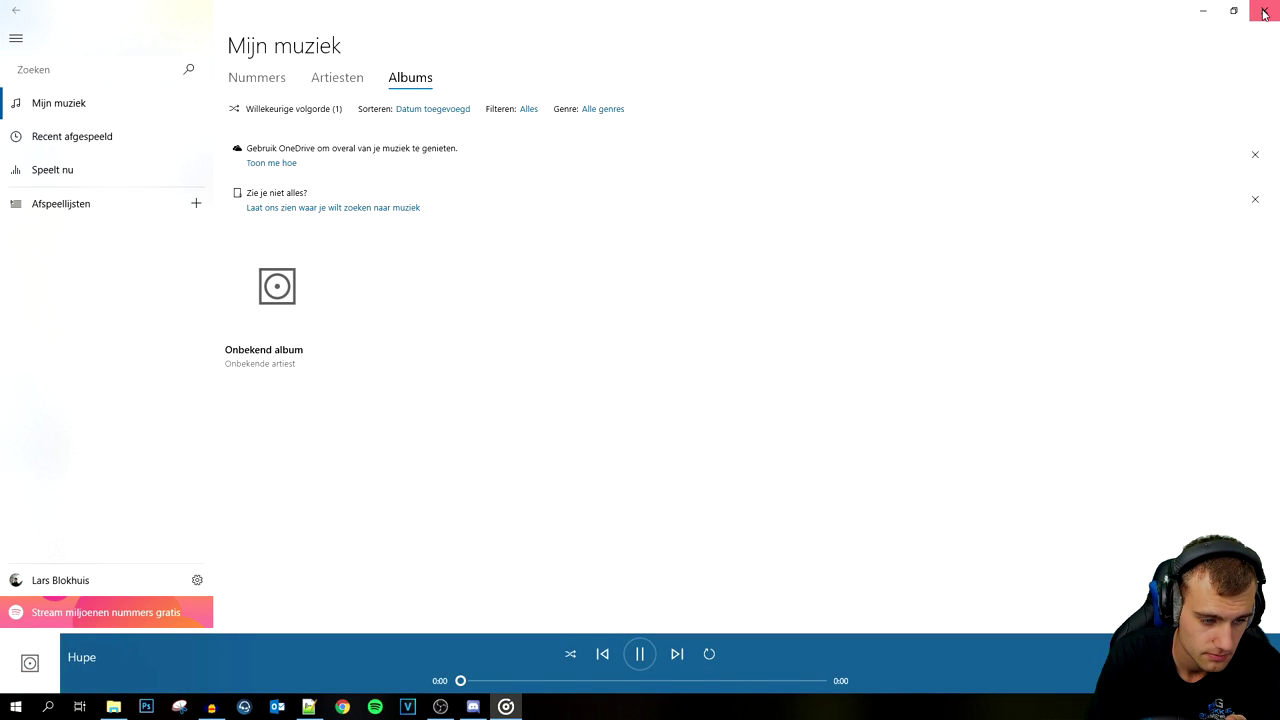
left_click(1264, 14)
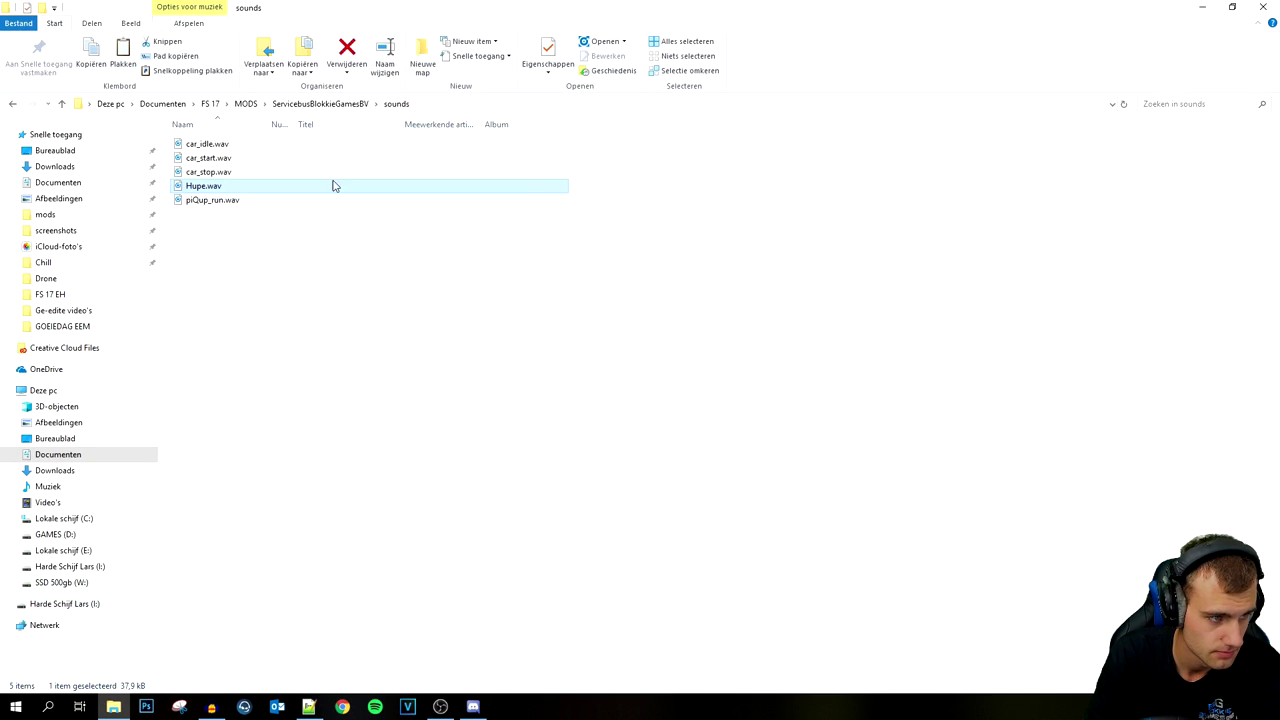
Step: Go back to the MODS folder and open the sounds folder of FS17_Mercedes_Benz_Sprinter_LWB inside BLOCKSprinter
left_click(322, 105)
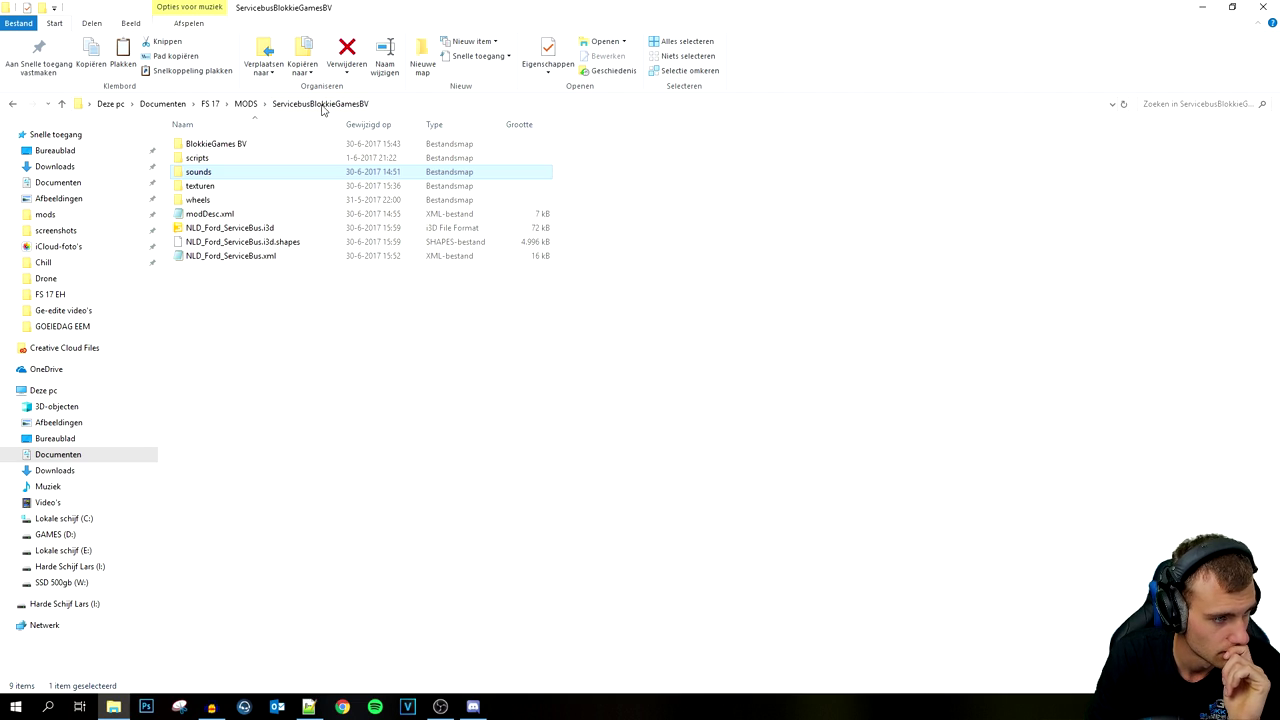
left_click(15, 104)
left_click(15, 104)
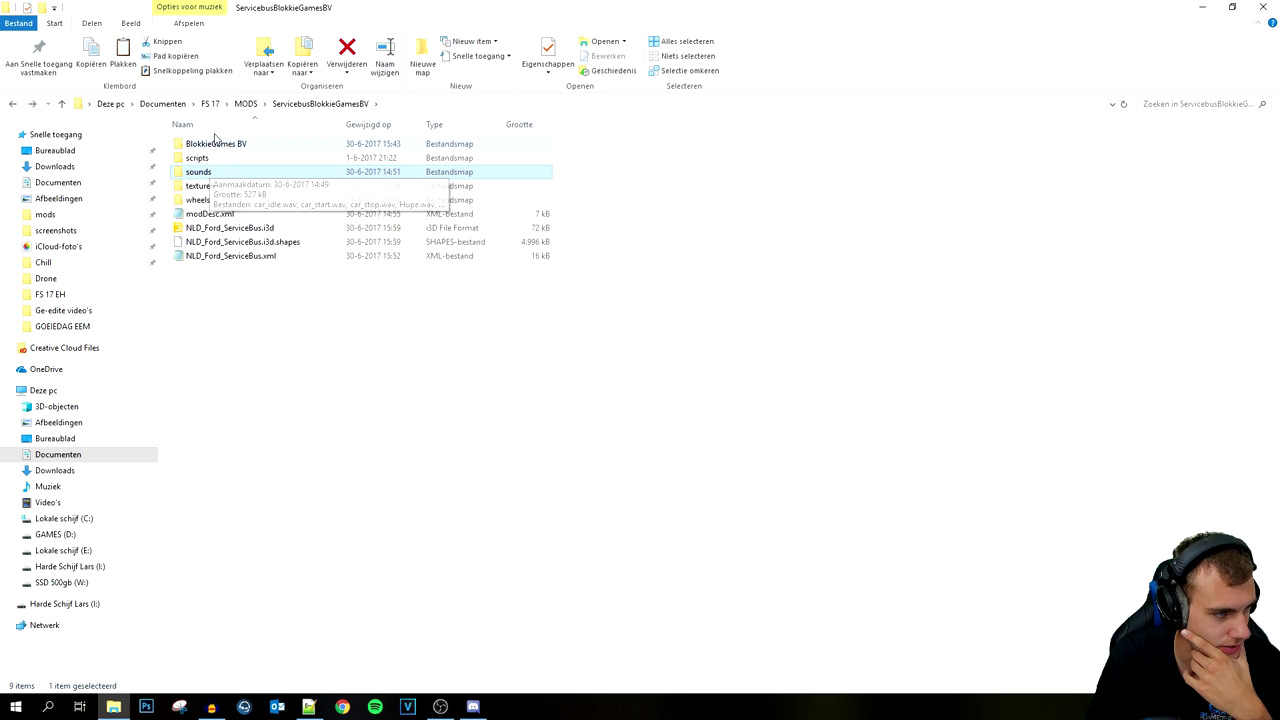
left_click(246, 104)
double_click(549, 160)
double_click(224, 150)
double_click(200, 200)
Step: Listen to engine_on.wav, engine_off.wav, engine_mid.wav and engine_idle.wav one after another, closing the player after each
double_click(238, 199)
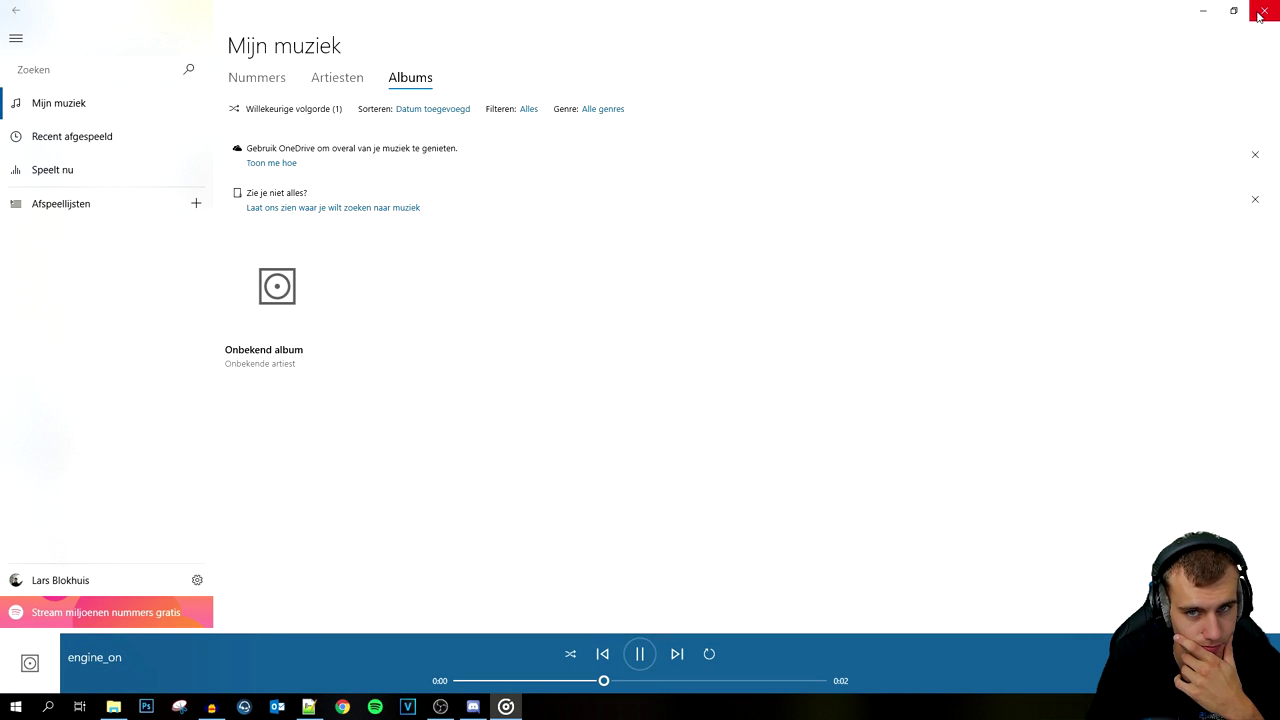
left_click(1260, 14)
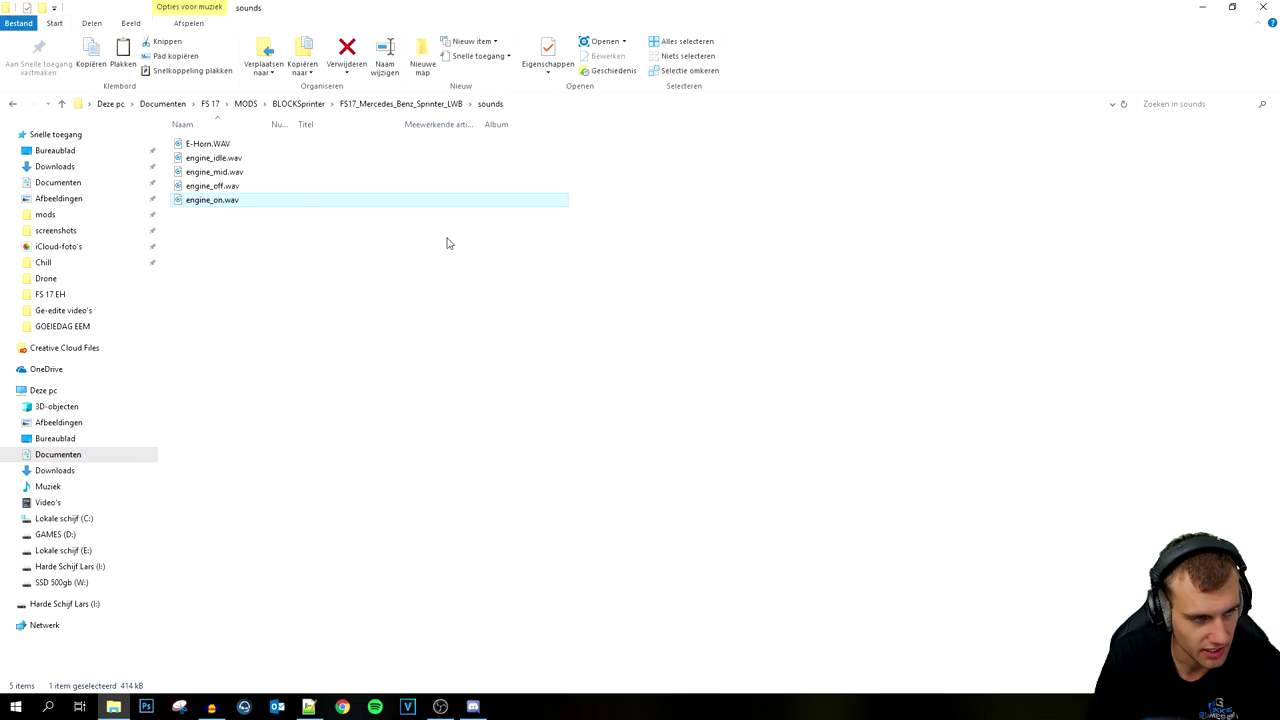
double_click(276, 186)
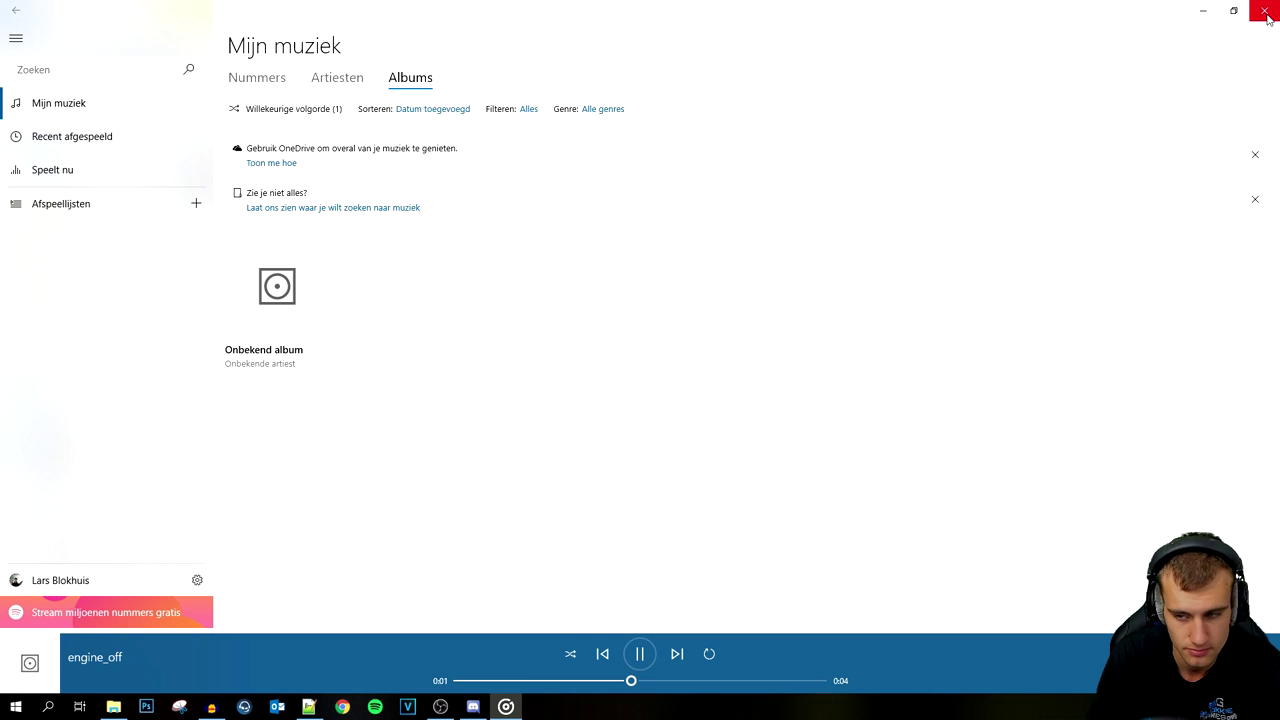
left_click(1266, 14)
double_click(240, 170)
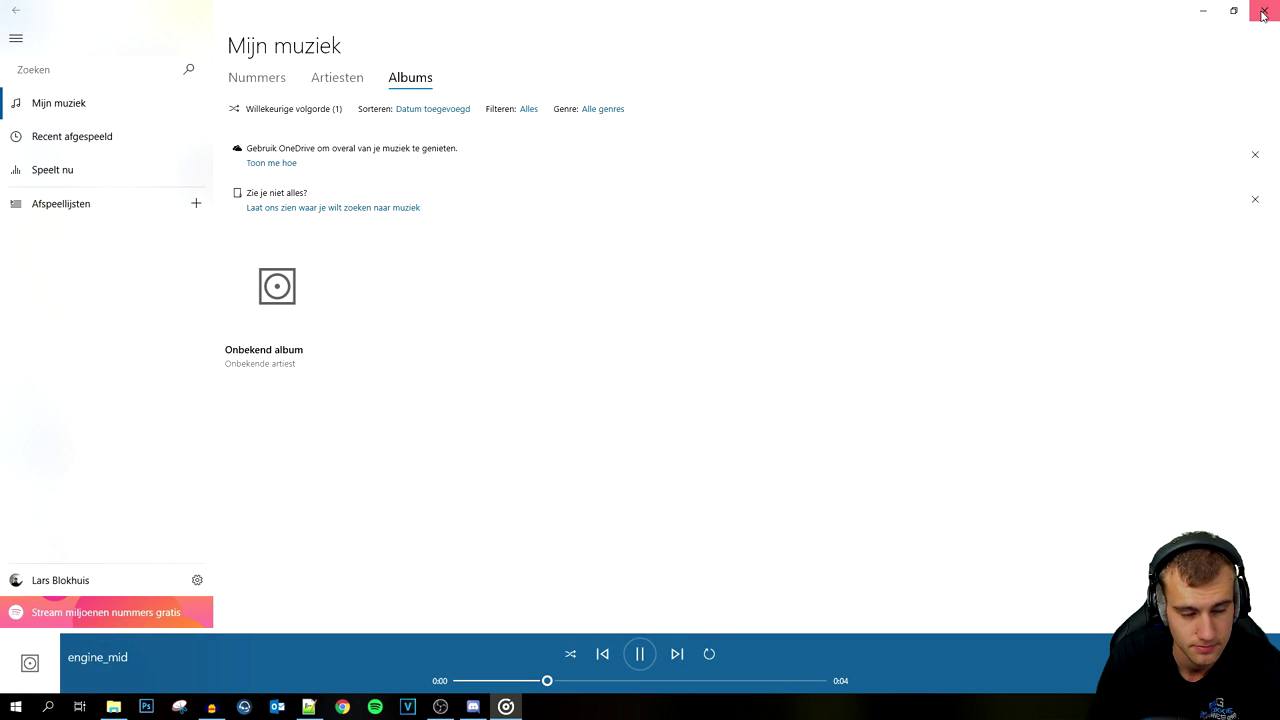
left_click(1266, 12)
double_click(258, 158)
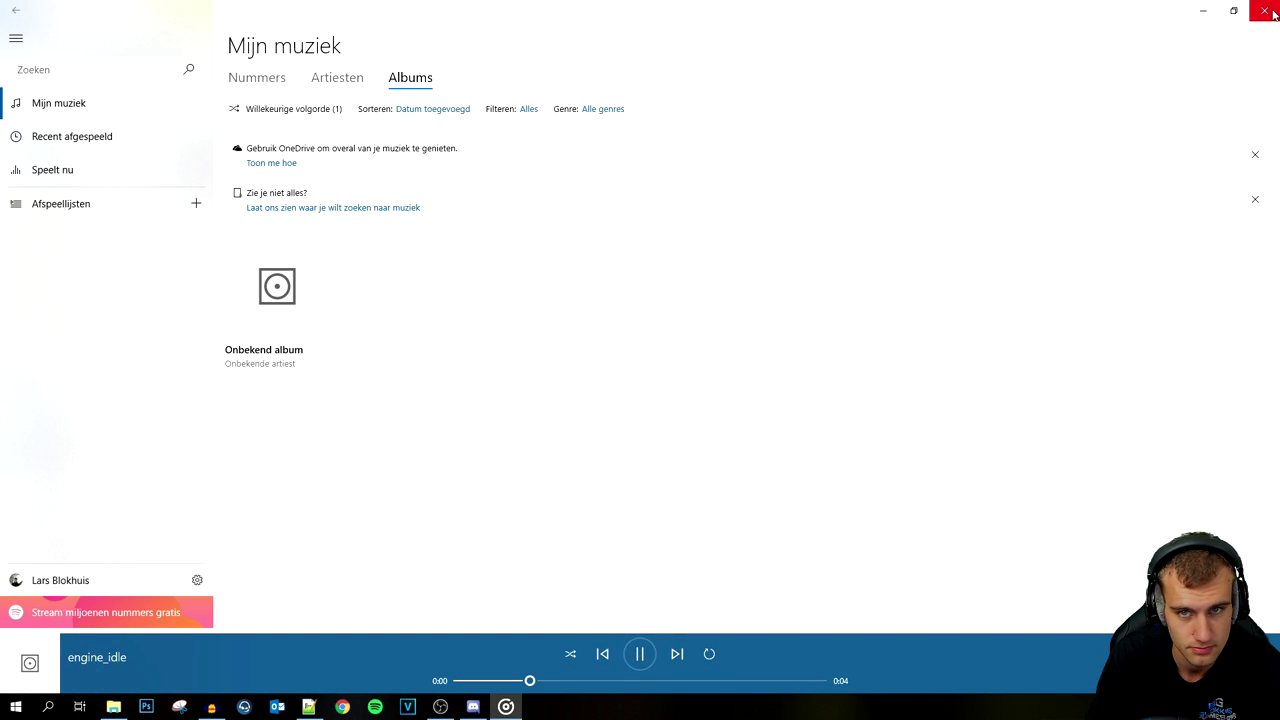
left_click(1265, 11)
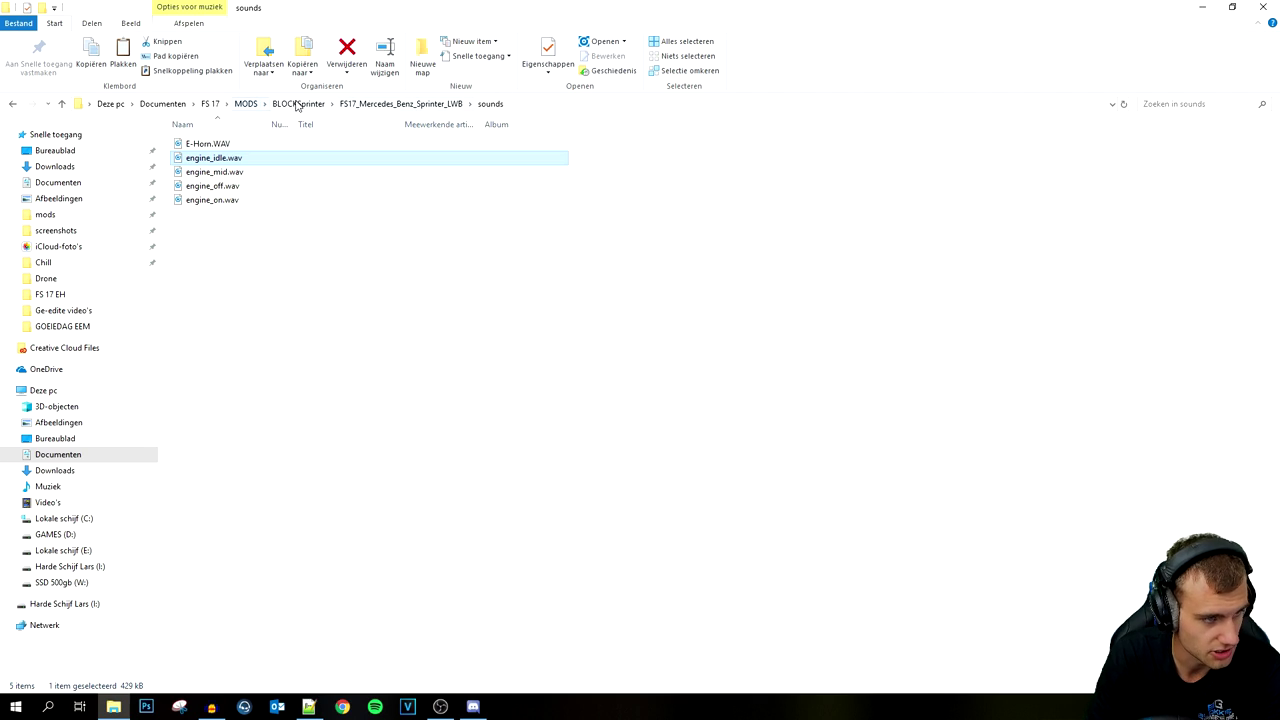
Step: Return to the BLOCKSprinter folder and switch to Sprinter_LWB.xml in Notepad++
left_click(299, 104)
left_click(227, 105)
left_click(493, 436)
left_click(493, 436)
left_click(312, 702)
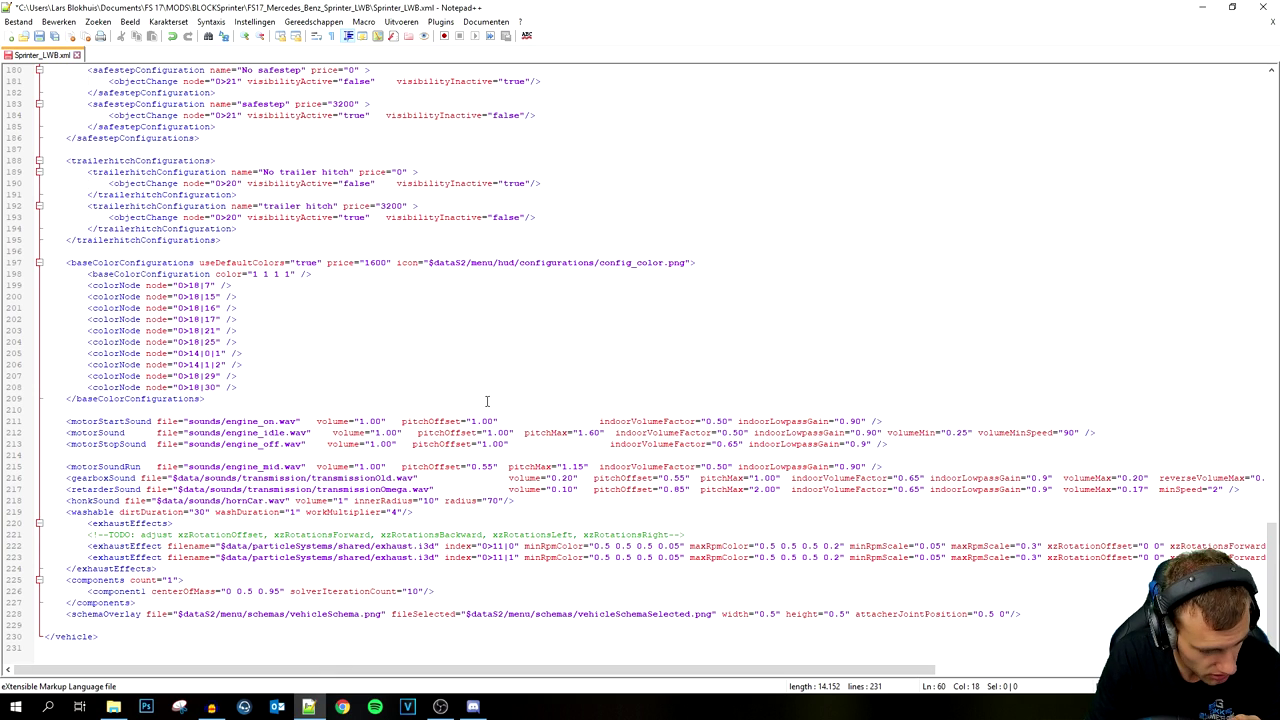
Step: Copy the store name BLOCK Sprinter at the start of Sprinter_LWB.xml, then save the file and close the editor
scroll(487, 401, "up", 20)
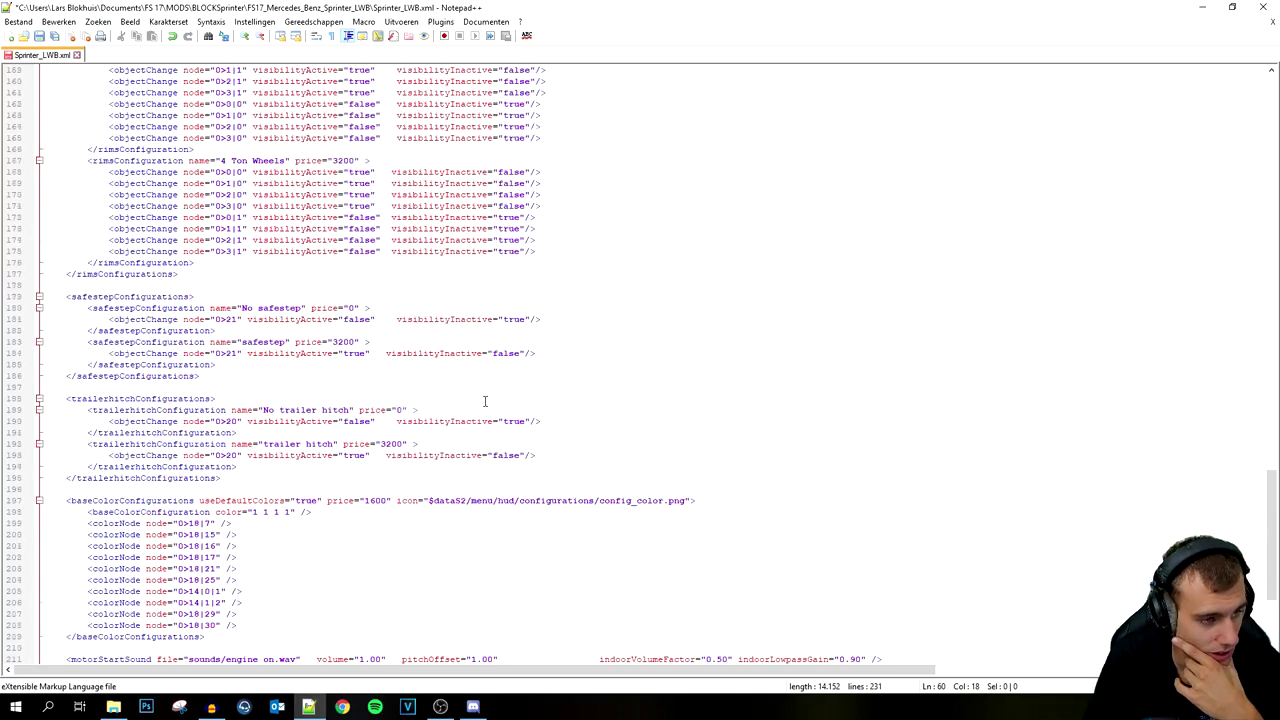
scroll(392, 376, "up", 15)
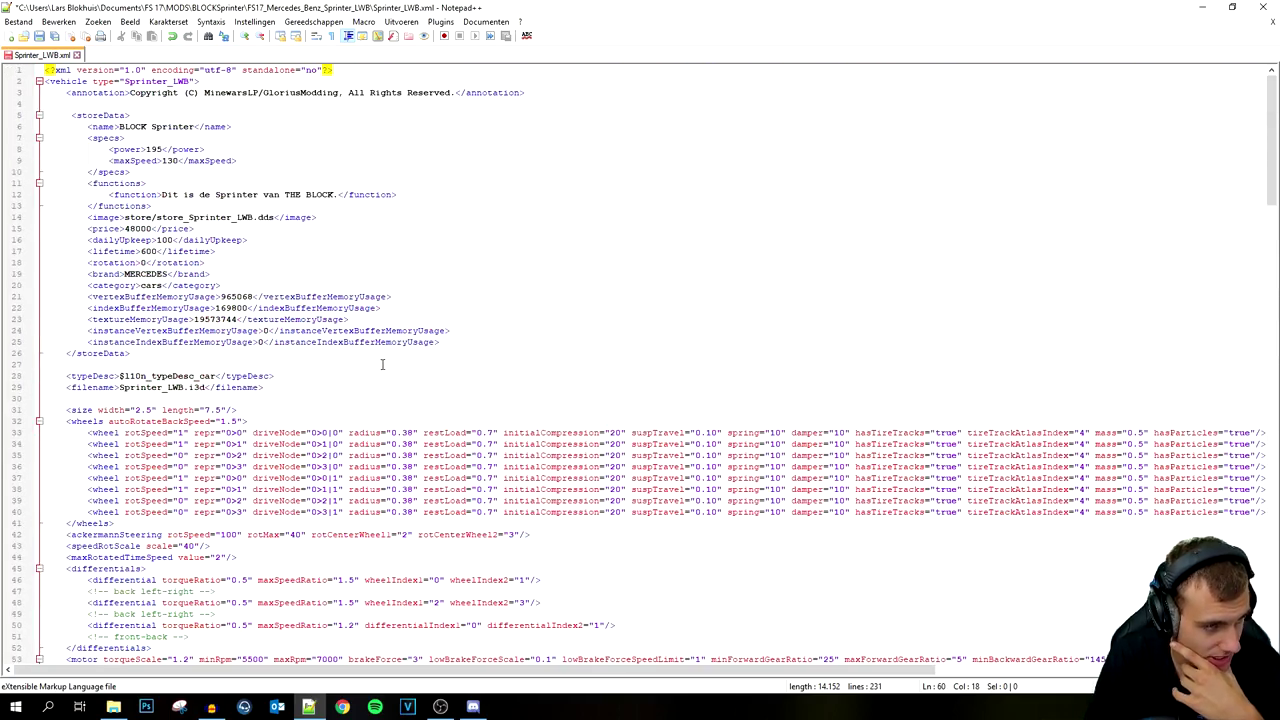
left_click_drag(119, 127, 196, 127)
key("ctrl+c")
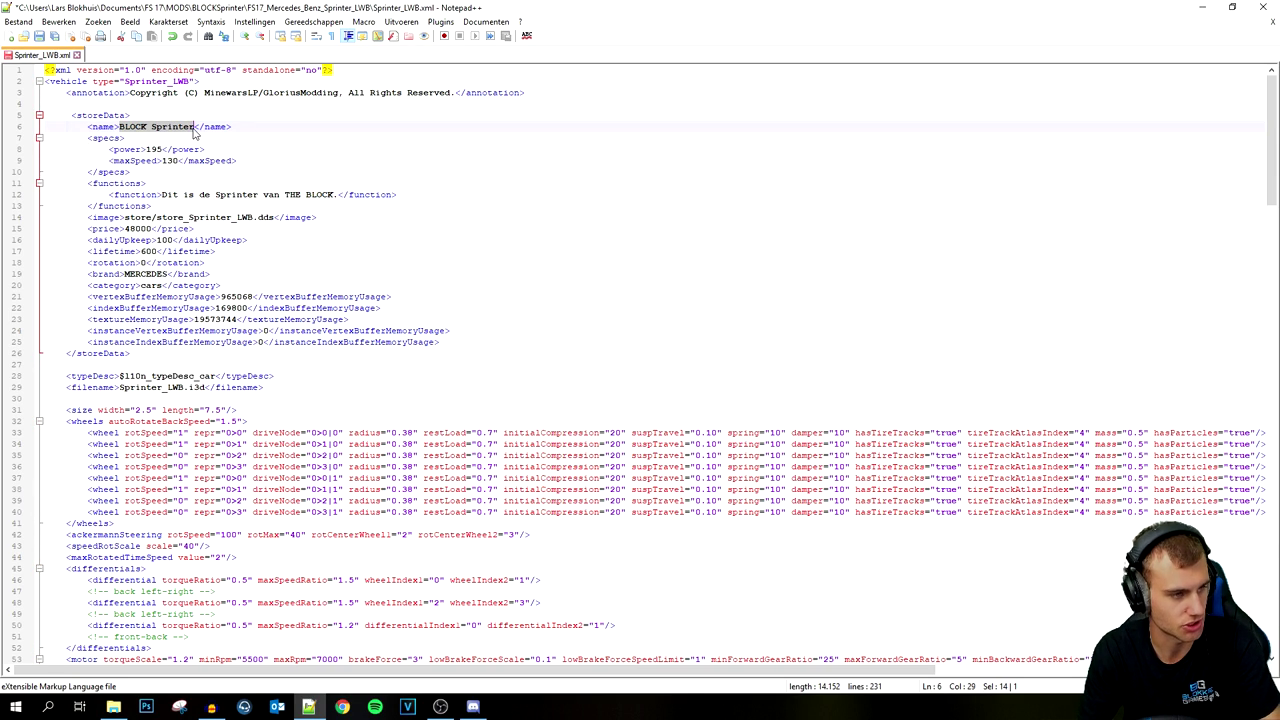
key("ctrl+s")
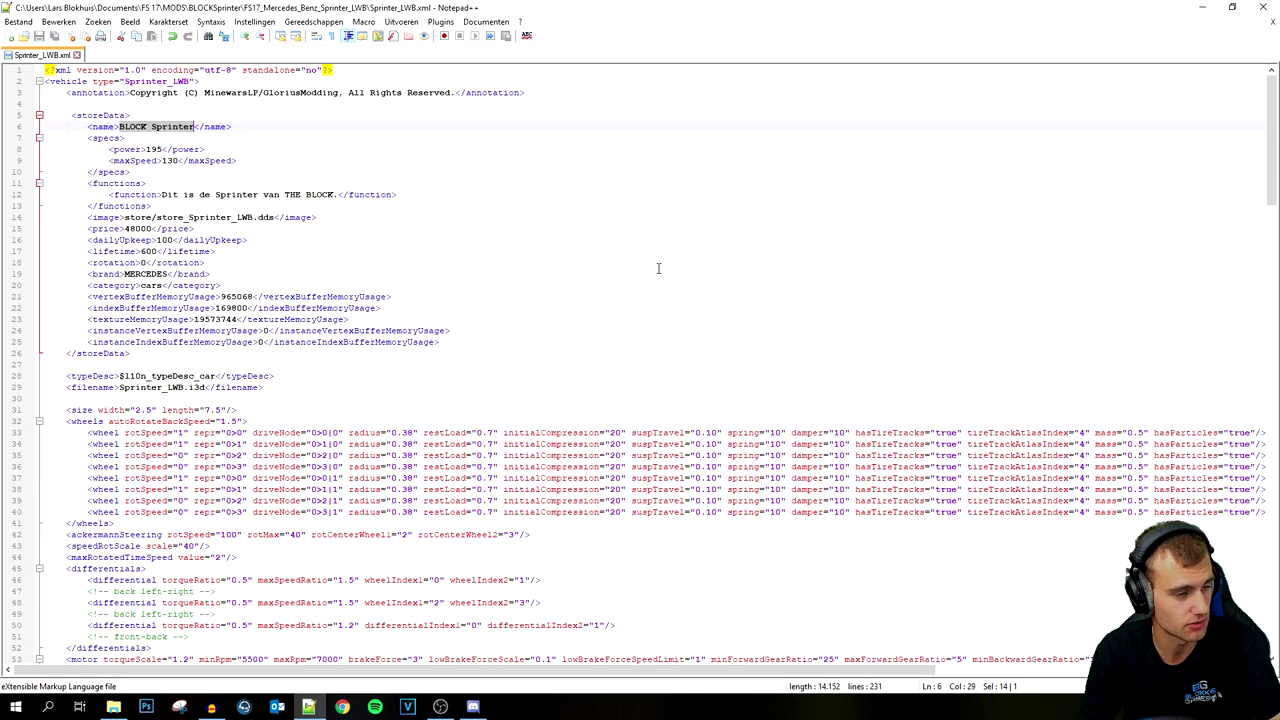
left_click(1263, 7)
Step: Open modDesc.xml from the FS17_Mercedes_Benz_Sprinter_LWB folder in Notepad++
double_click(265, 143)
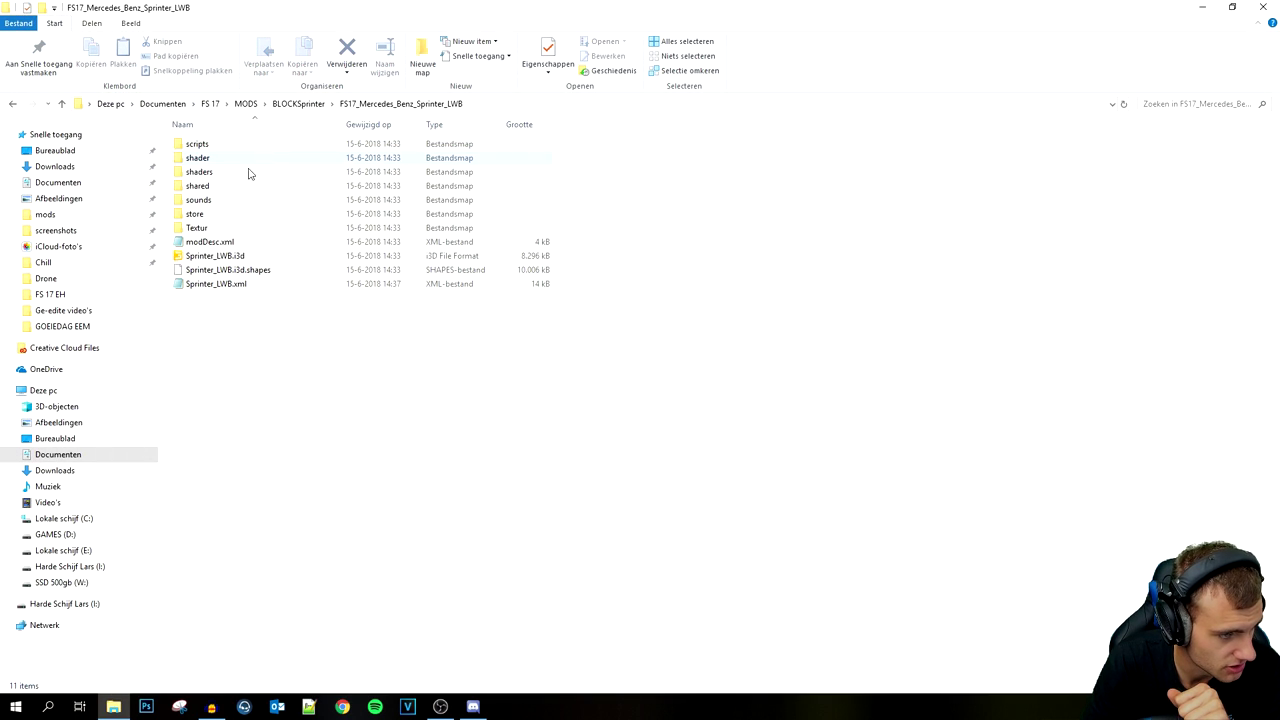
right_click(212, 241)
left_click(423, 295)
right_click(213, 244)
left_click(252, 280)
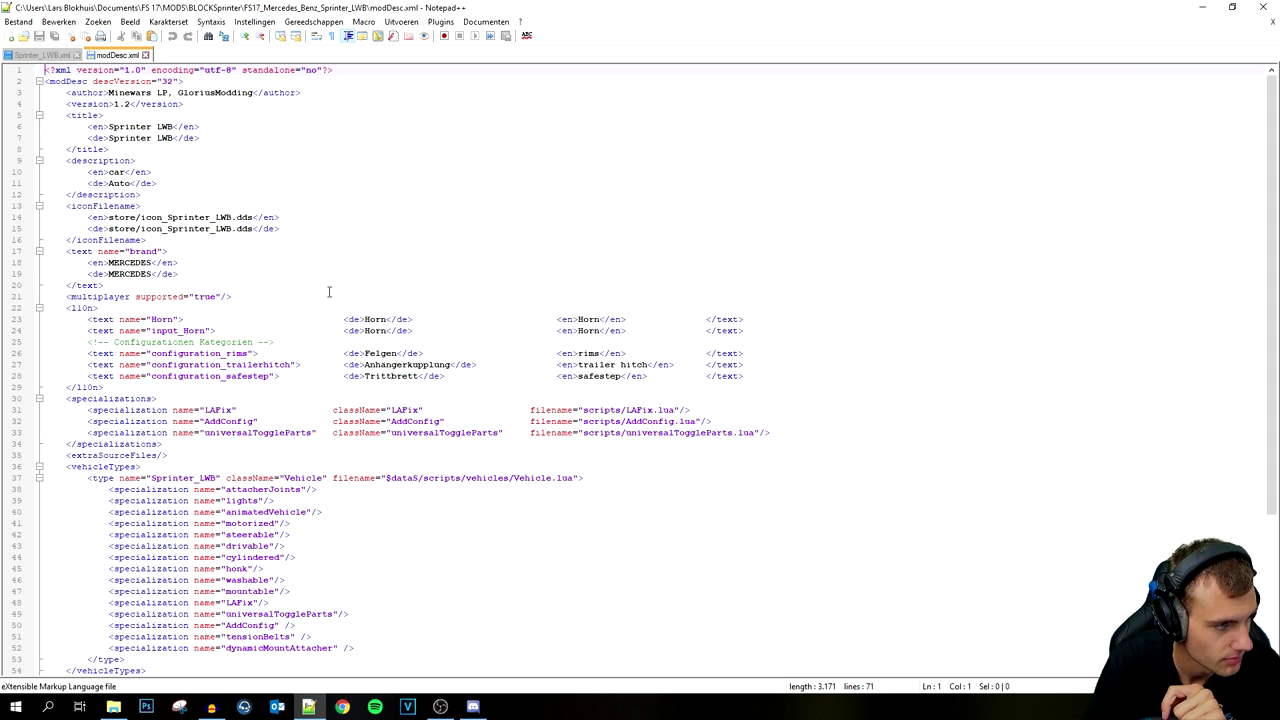
Step: Replace the English and German titles in modDesc.xml with BLOCK Sprinter, then save the file and close the editor
mouse_move(172, 127)
left_mouse_down()
mouse_move(100, 139)
mouse_move(109, 127)
mouse_move(174, 138)
left_mouse_up()
key("ctrl+v")
key("ctrl+v")
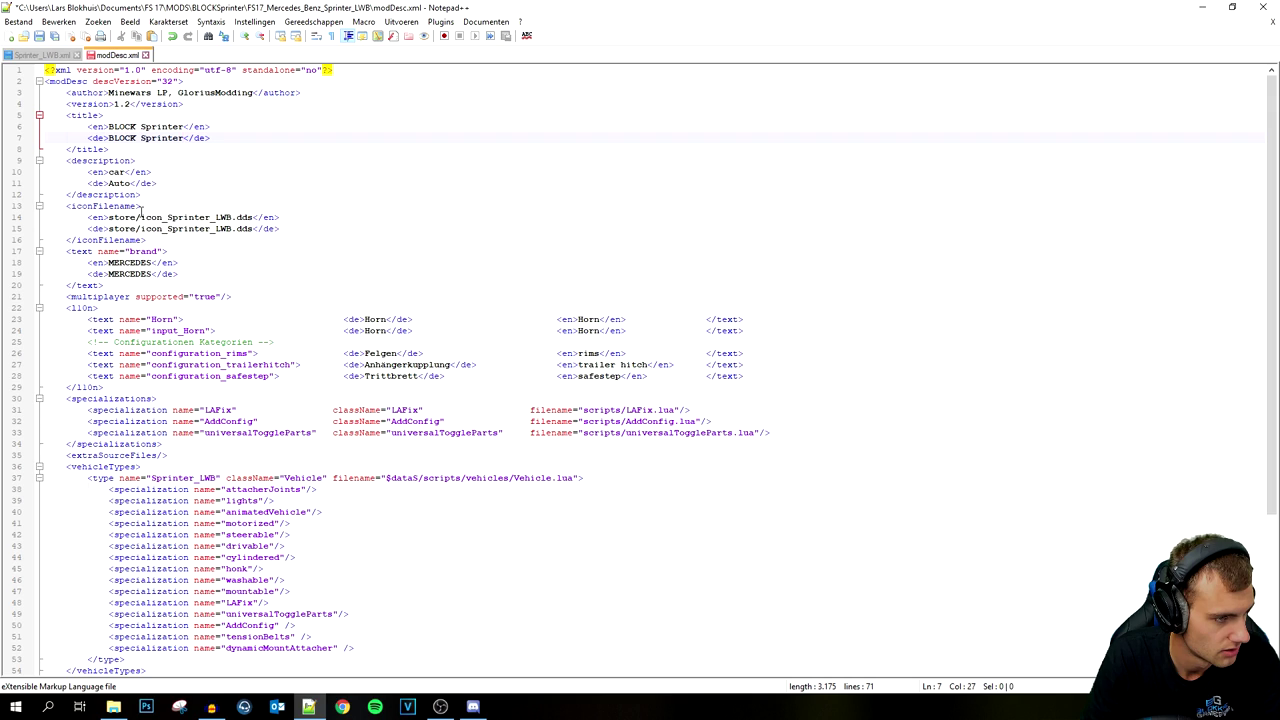
scroll(203, 371, "down", 6)
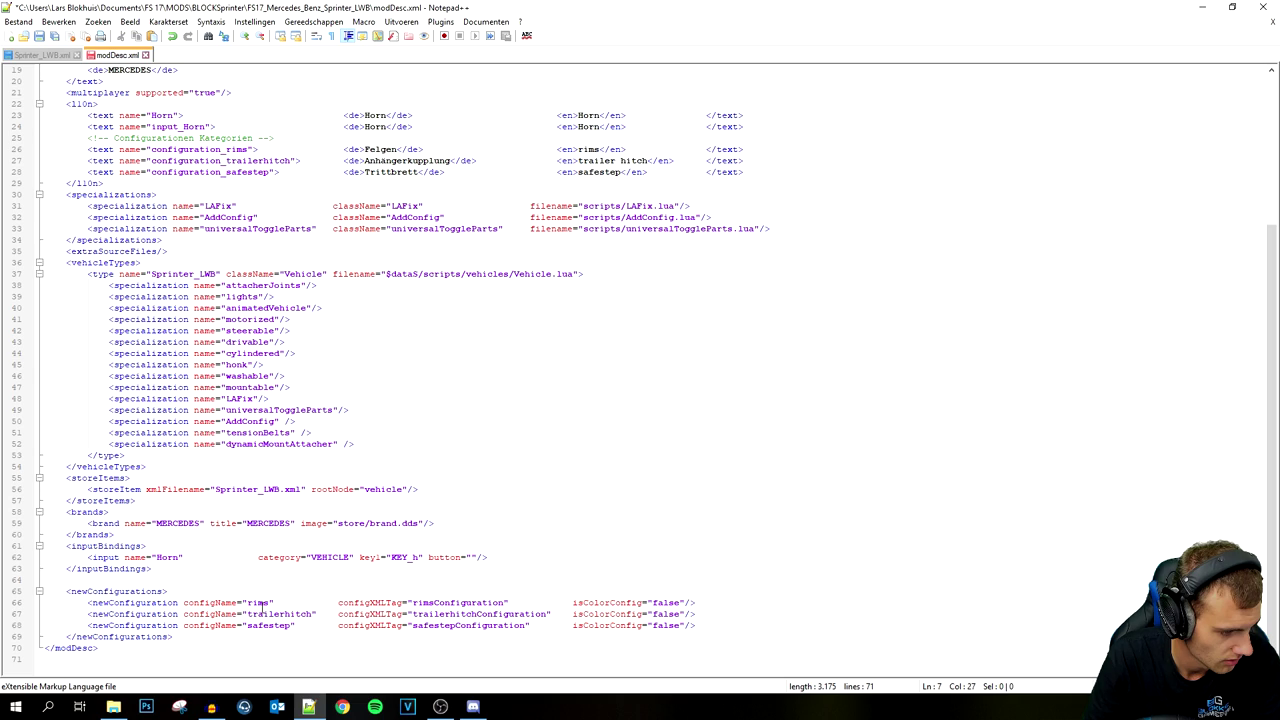
scroll(141, 364, "up", 6)
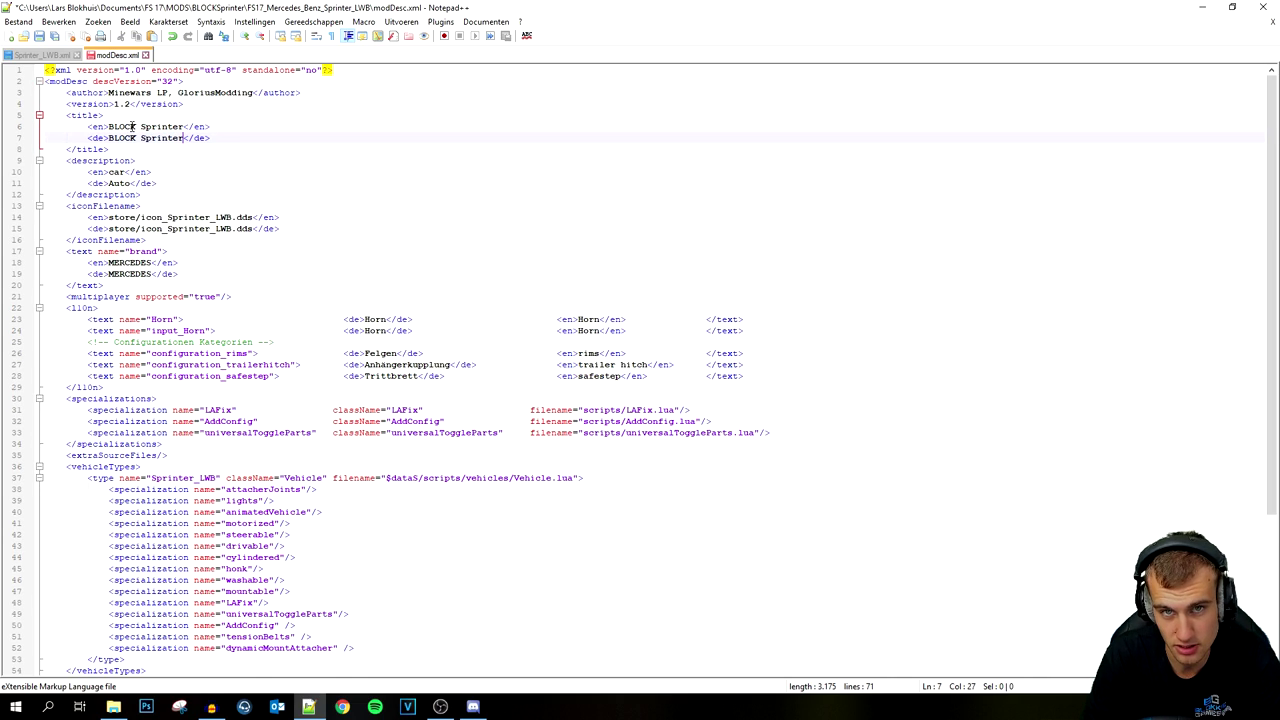
key("ctrl+s")
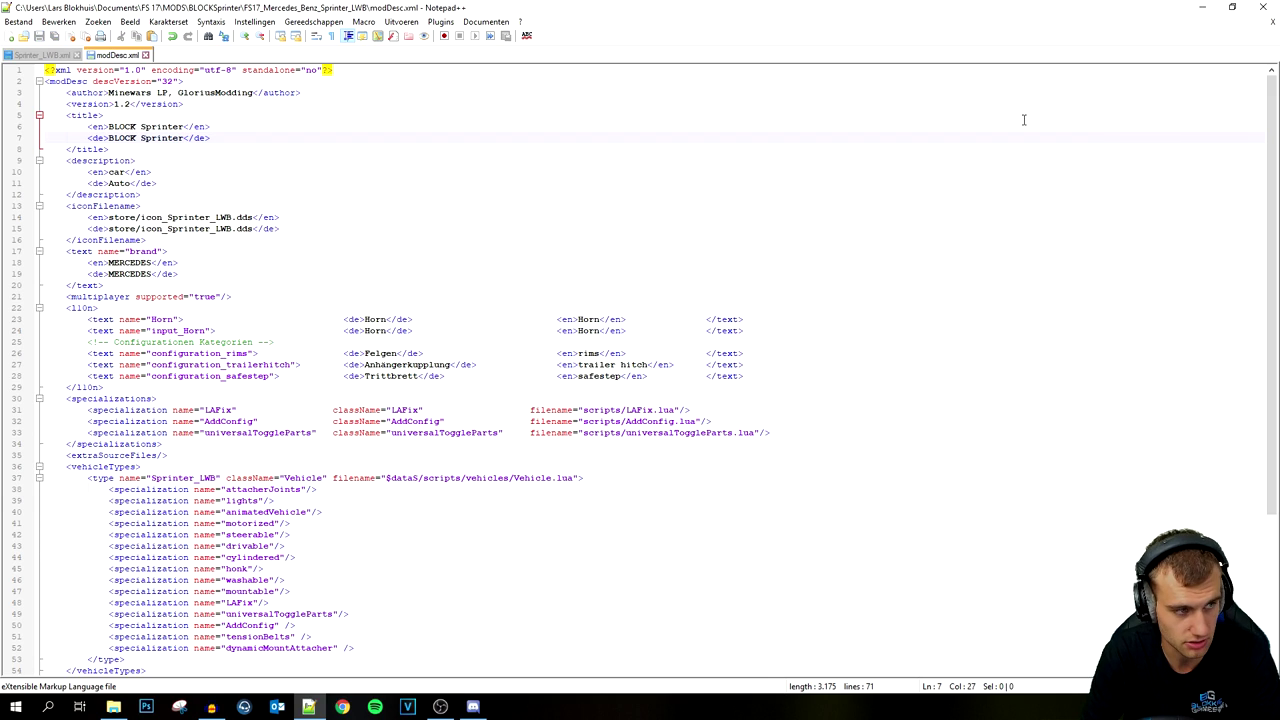
left_click(1263, 8)
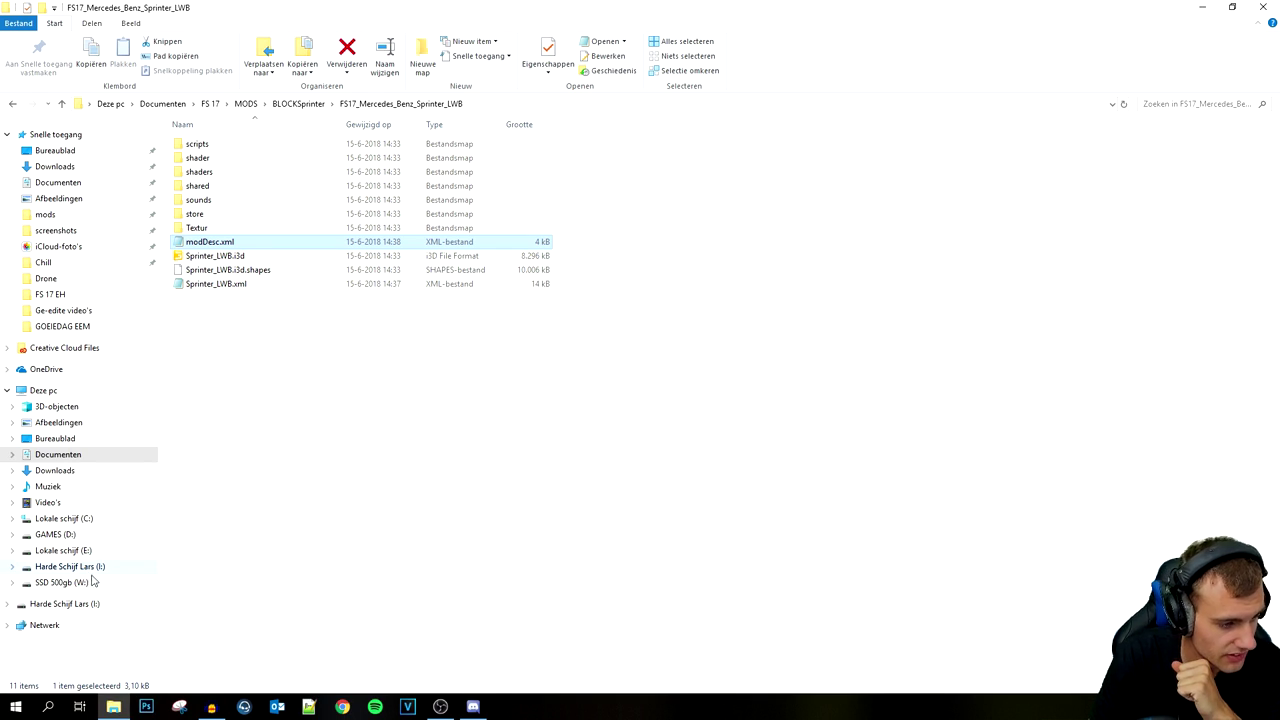
Step: Open the ADSTRIPS folder in FS 17 and check the contents of its LOGO nieuw folder
left_click(246, 104)
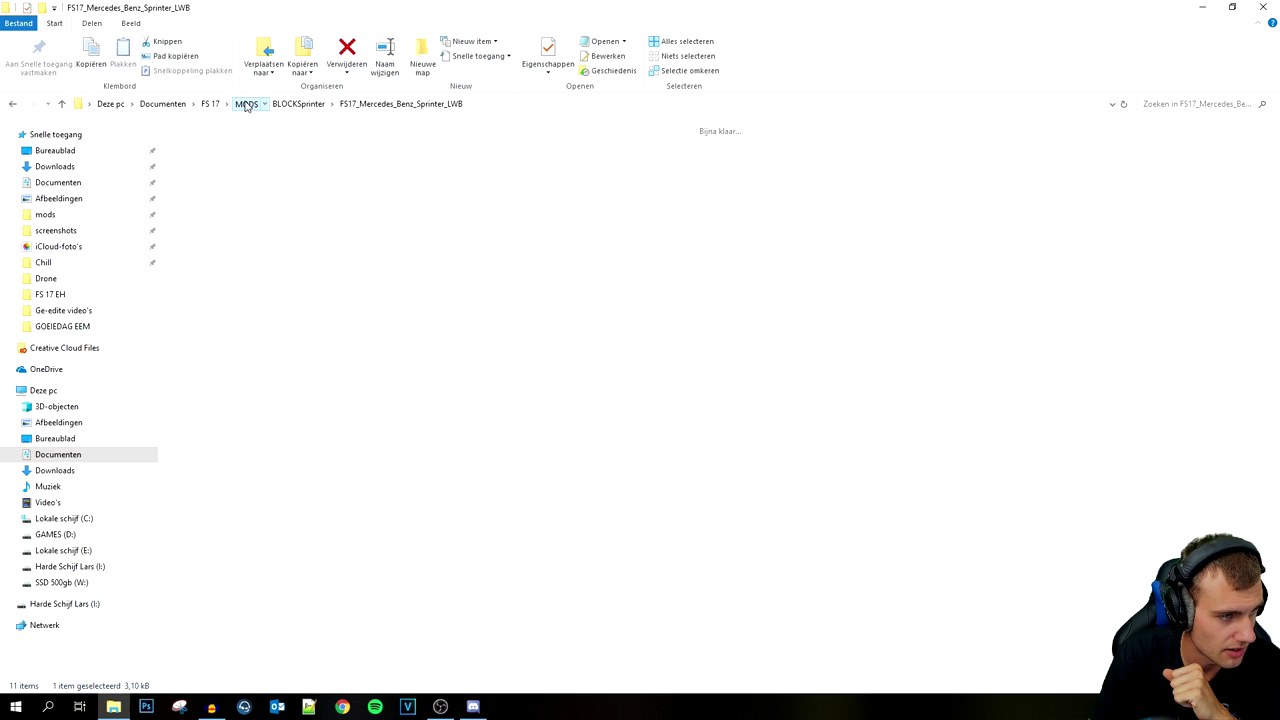
left_click(209, 105)
double_click(196, 166)
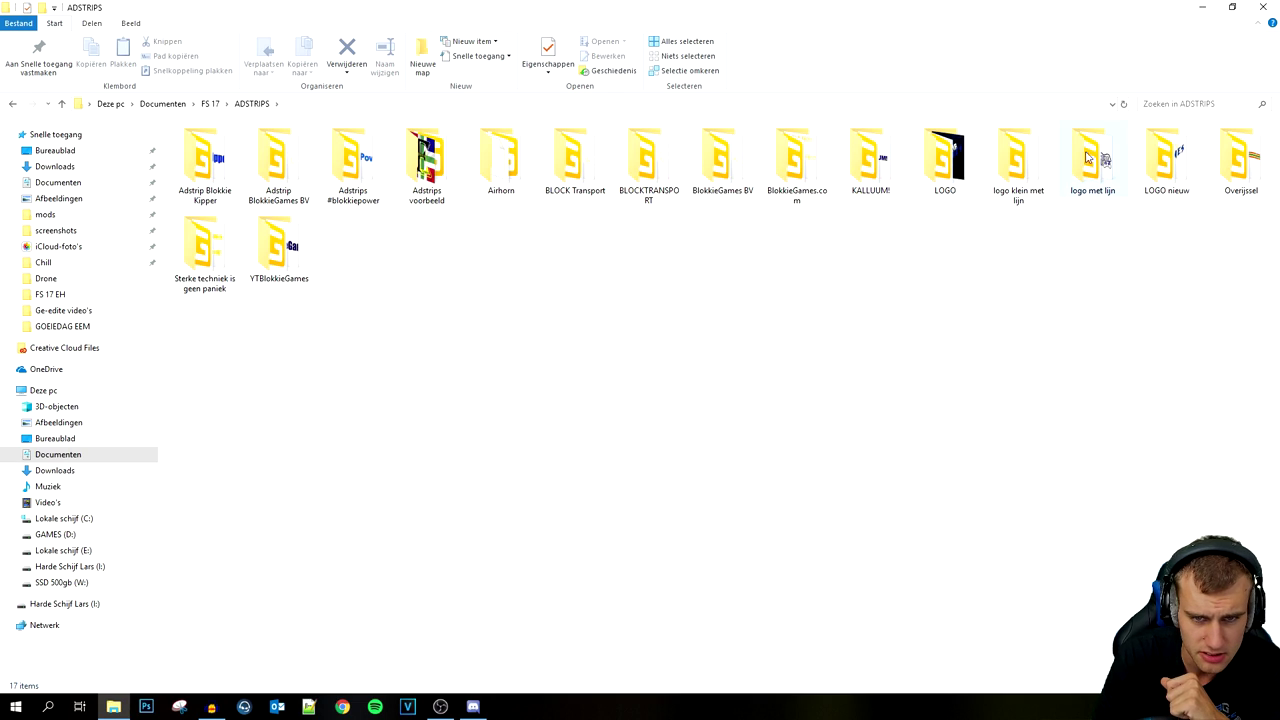
double_click(1165, 155)
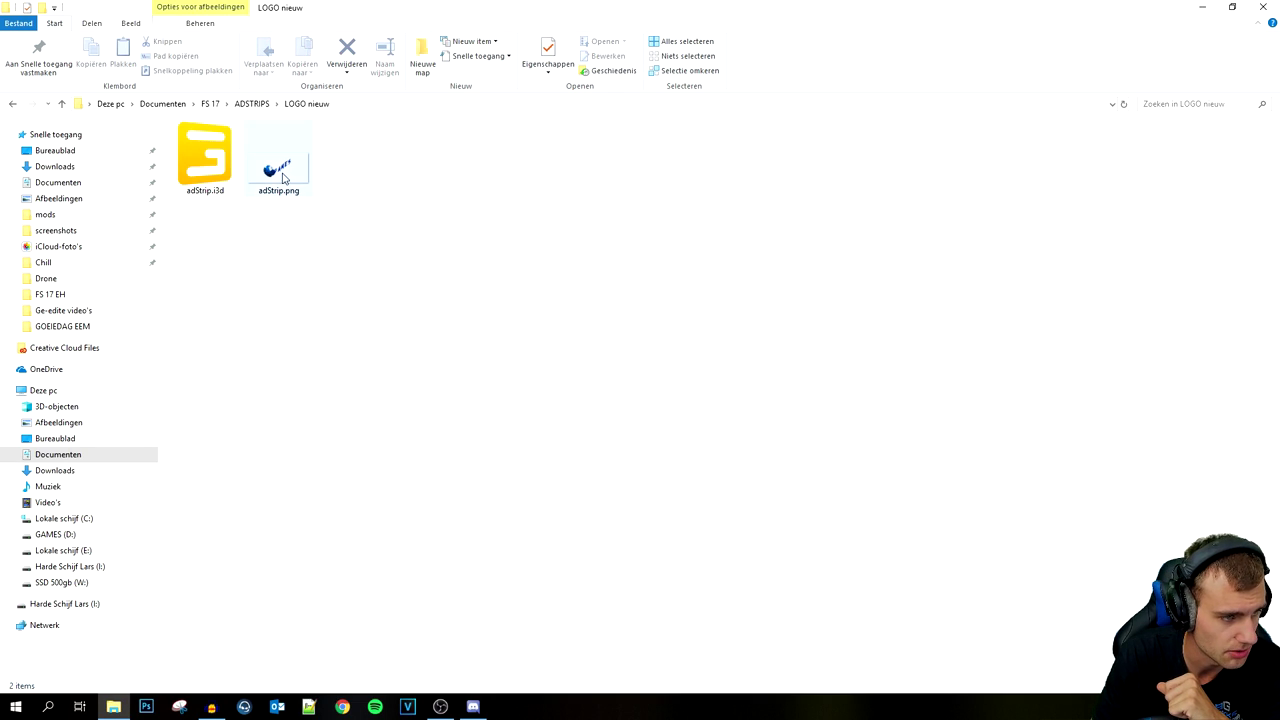
left_click(12, 104)
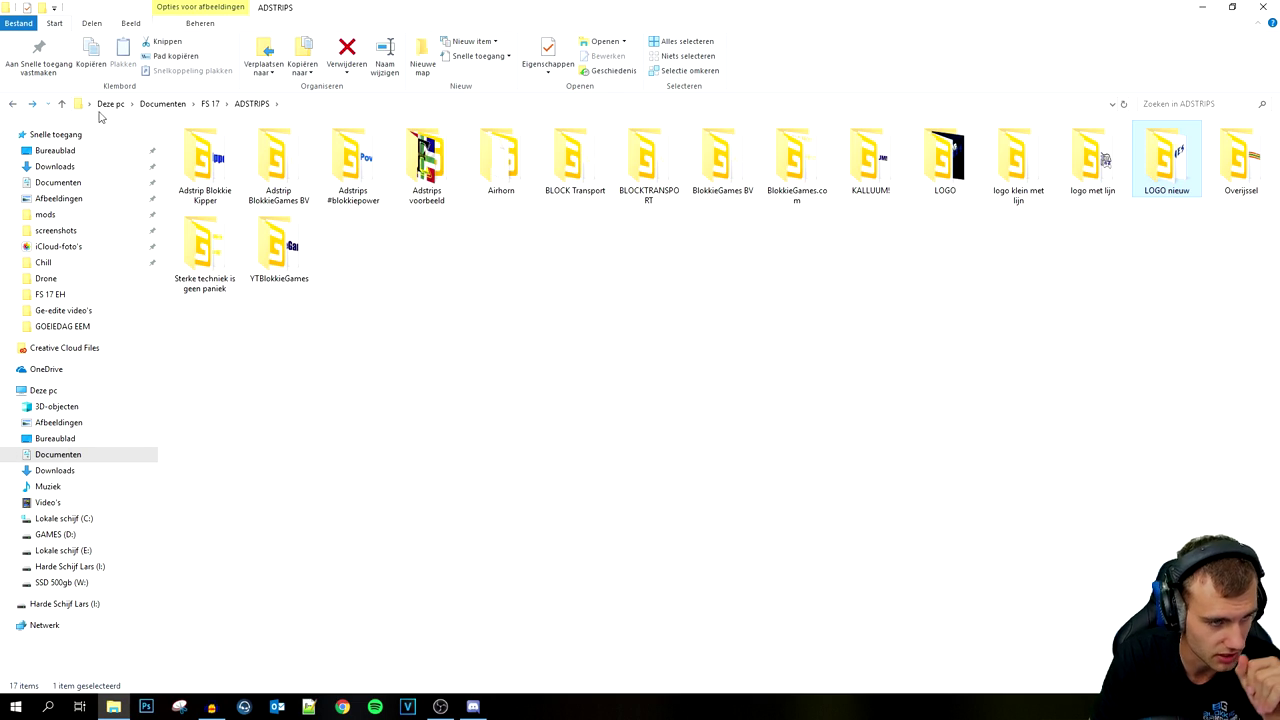
Step: Duplicate the Adstrips voorbeeld folder within ADSTRIPS
left_click(446, 196)
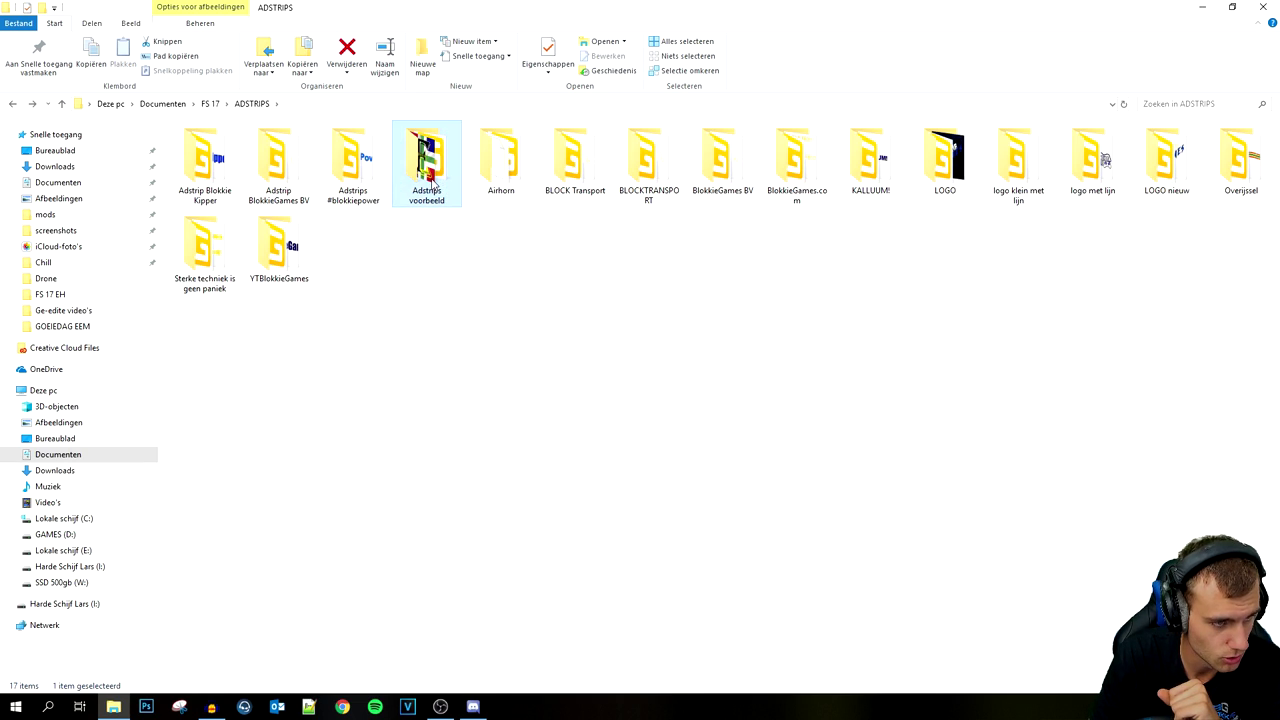
right_click(434, 182)
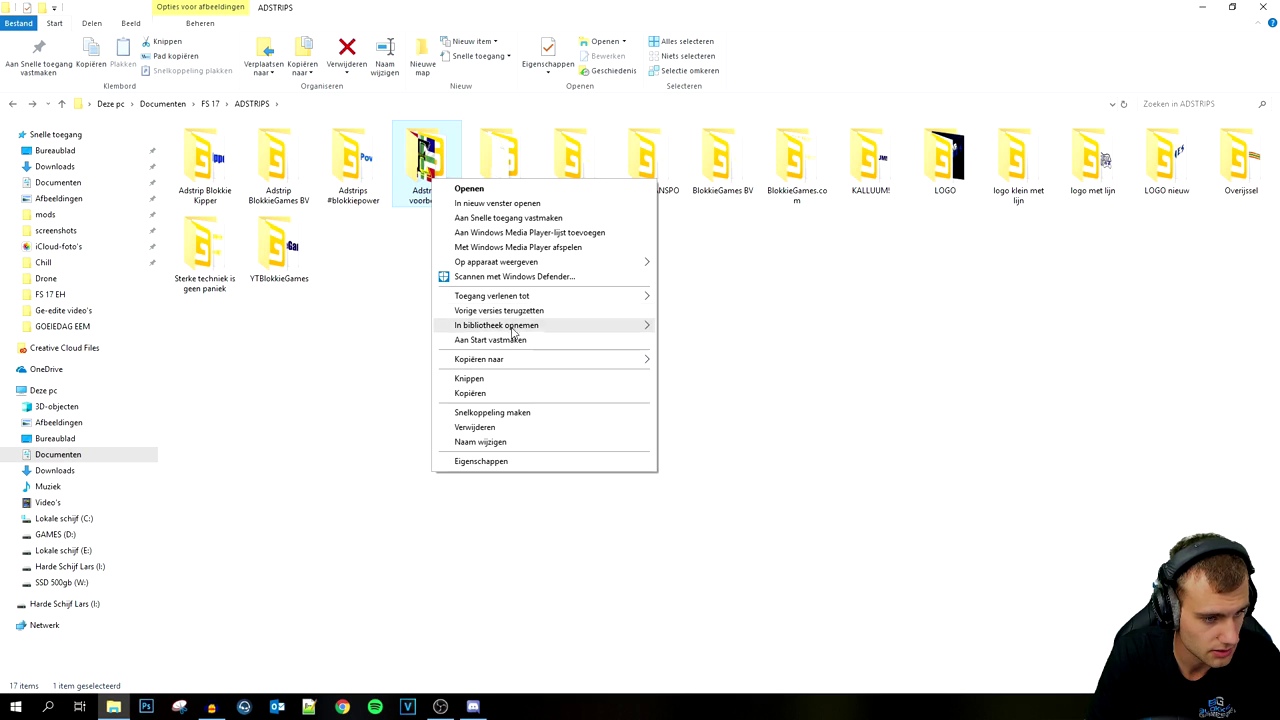
left_click(470, 393)
left_click(451, 357)
key("ctrl+v")
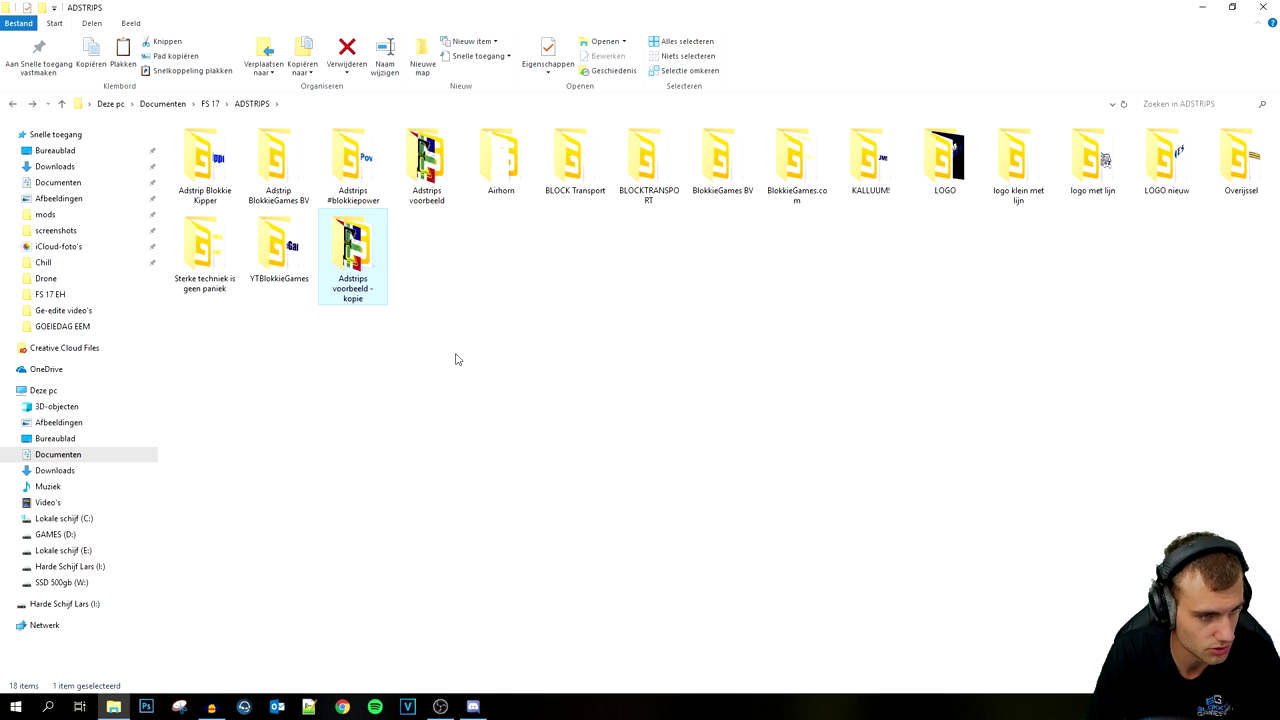
Step: Rename the copied Adstrips voorbeeld folder as Nieuw logo
right_click(381, 271)
left_click(450, 500)
type("Nieuw")
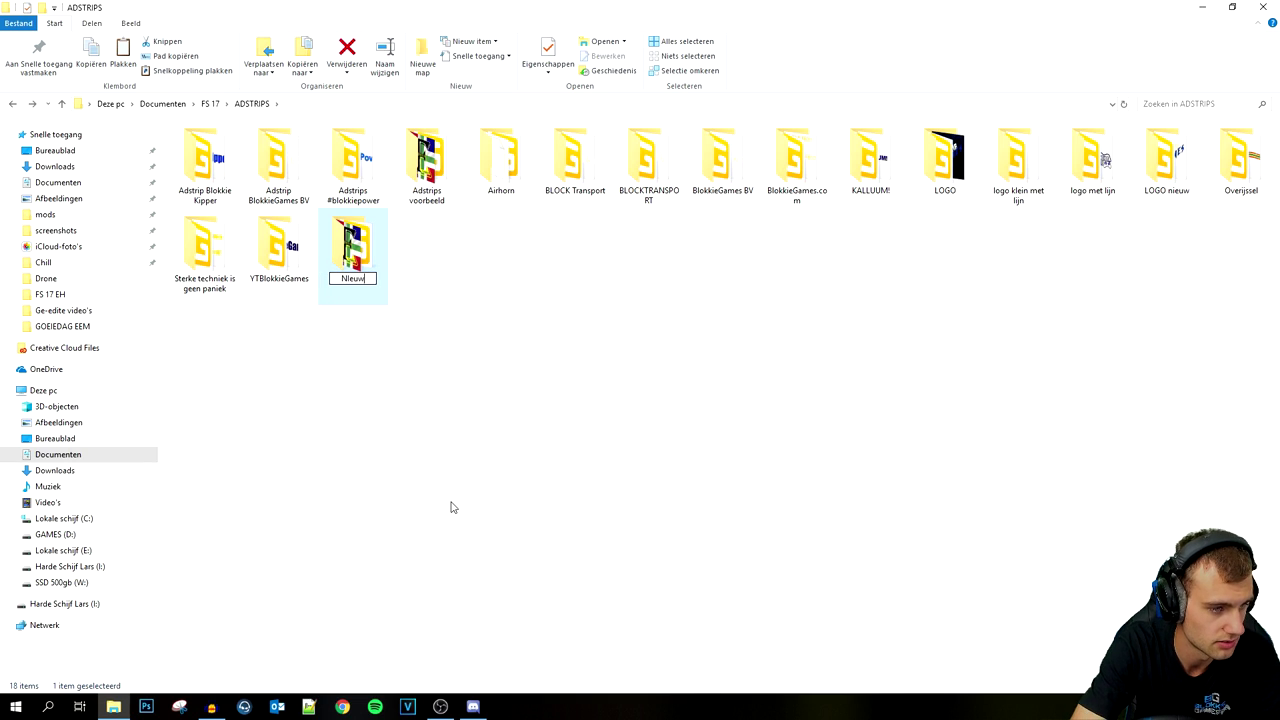
key("BackSpace")
key("BackSpace")
key("BackSpace")
key("BackSpace")
type("ieuw")
key("BackSpace")
key("BackSpace")
key("BackSpace")
type("euw logo")
key("Return")
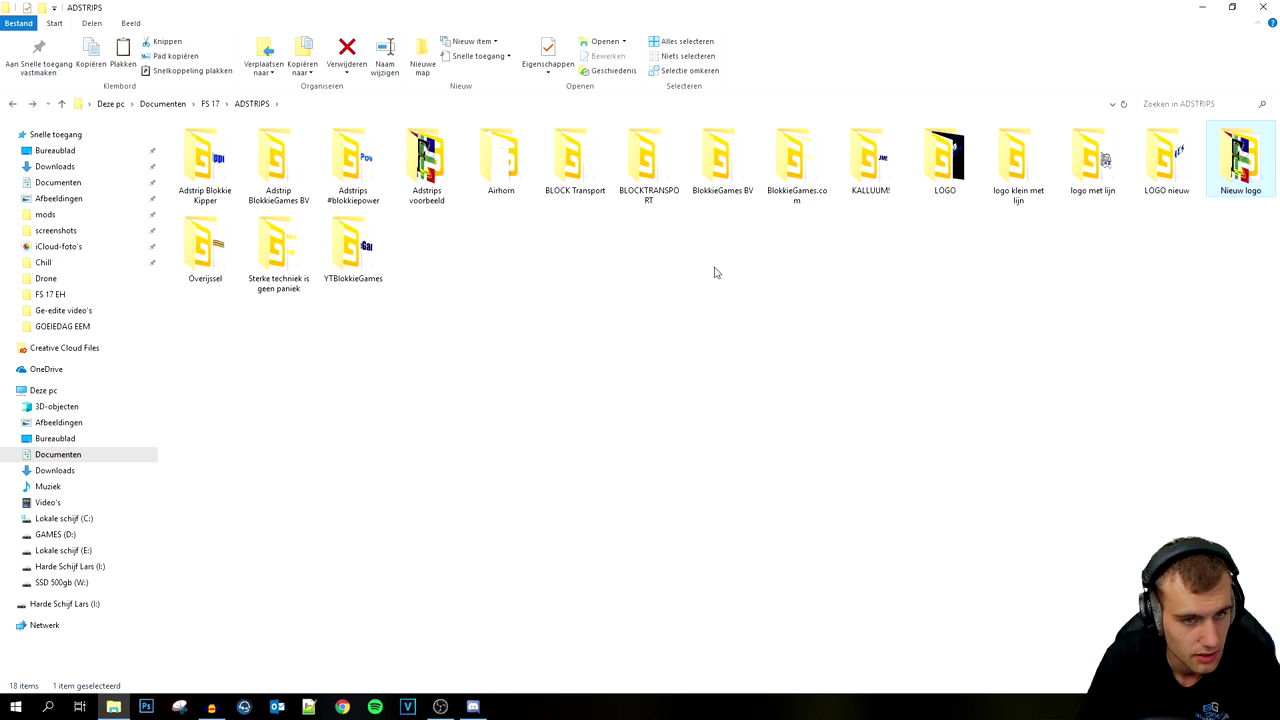
Step: Open adStrip.png from the Nieuw logo folder in paint.net and erase the entire image
double_click(1240, 170)
left_click(279, 170)
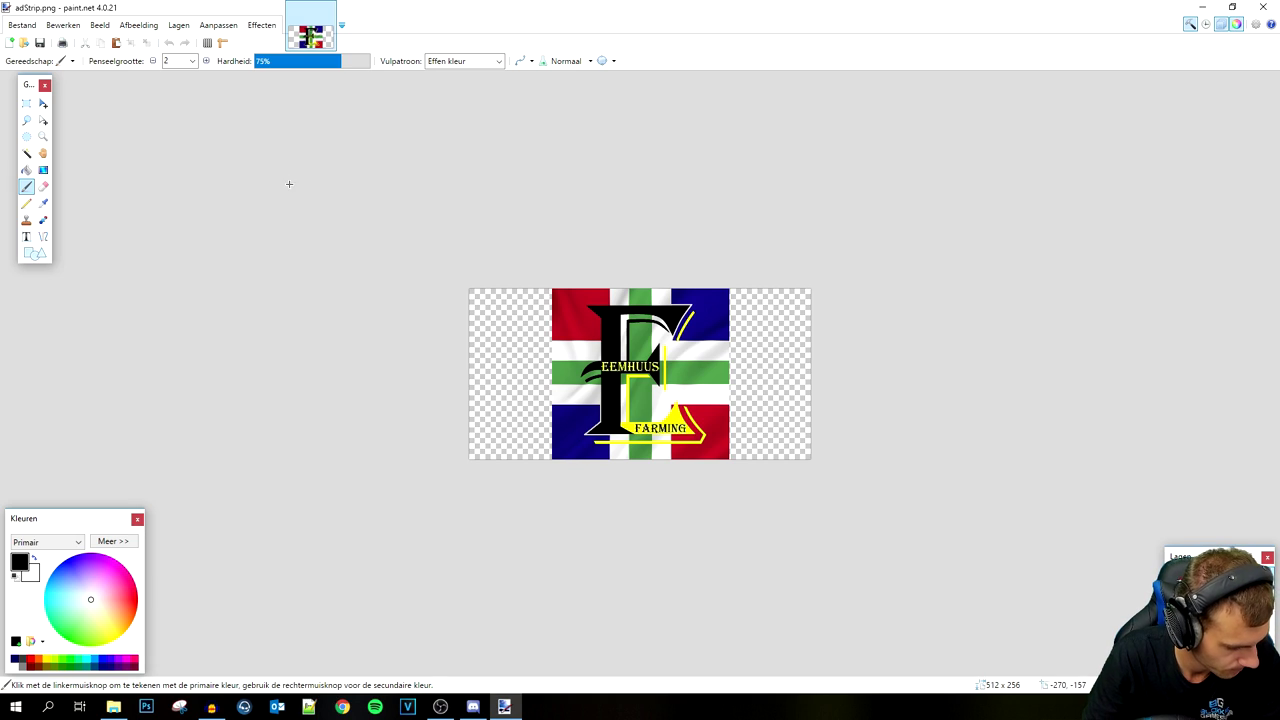
left_click(26, 103)
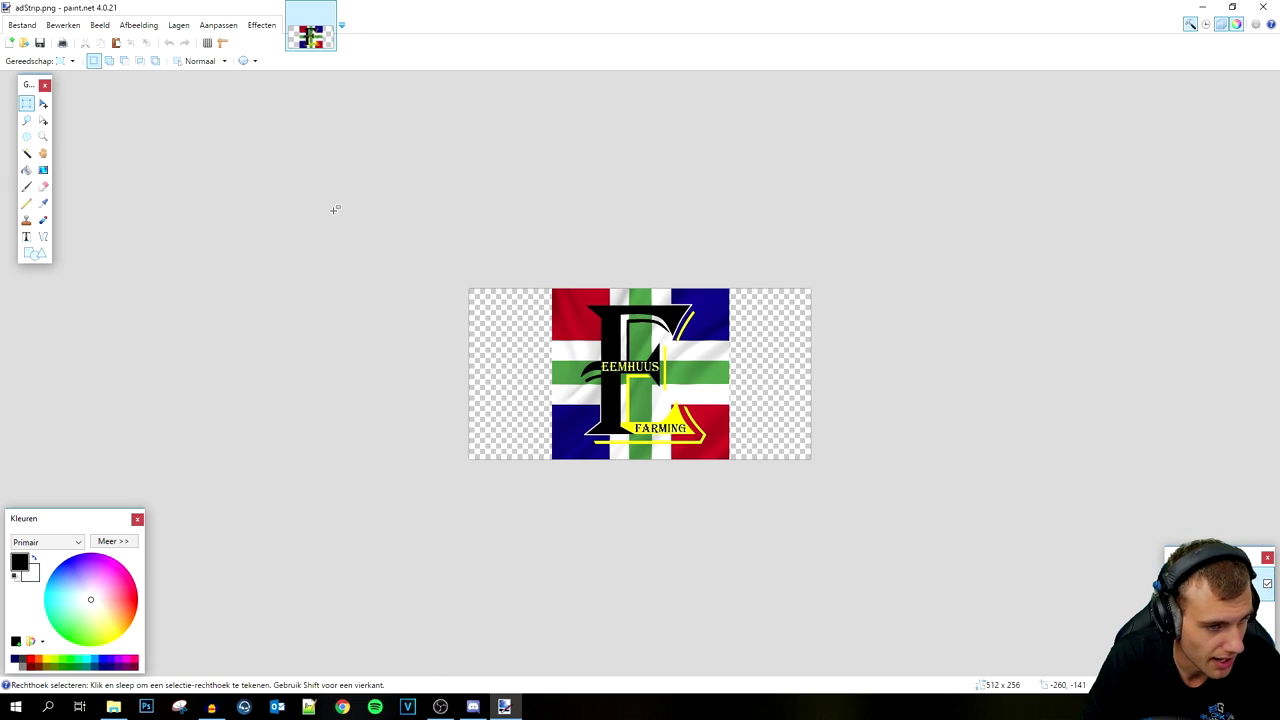
key("ctrl+a")
key("Delete")
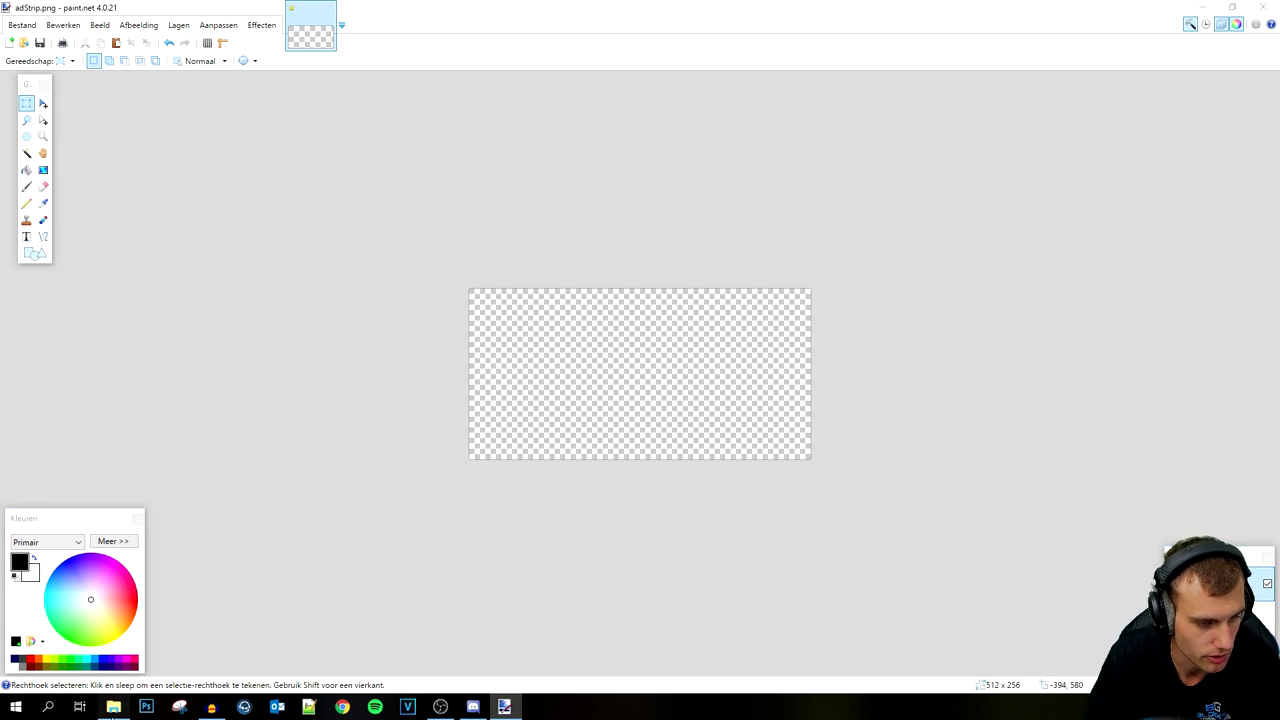
Step: Try to add Blokkiegames_LOGO_3004-blockkleur.png from Photoshop bestanden > Logo's to adStrip.png as a new layer, and close the image without keeping the changes
left_click(113, 706)
left_click(66, 566)
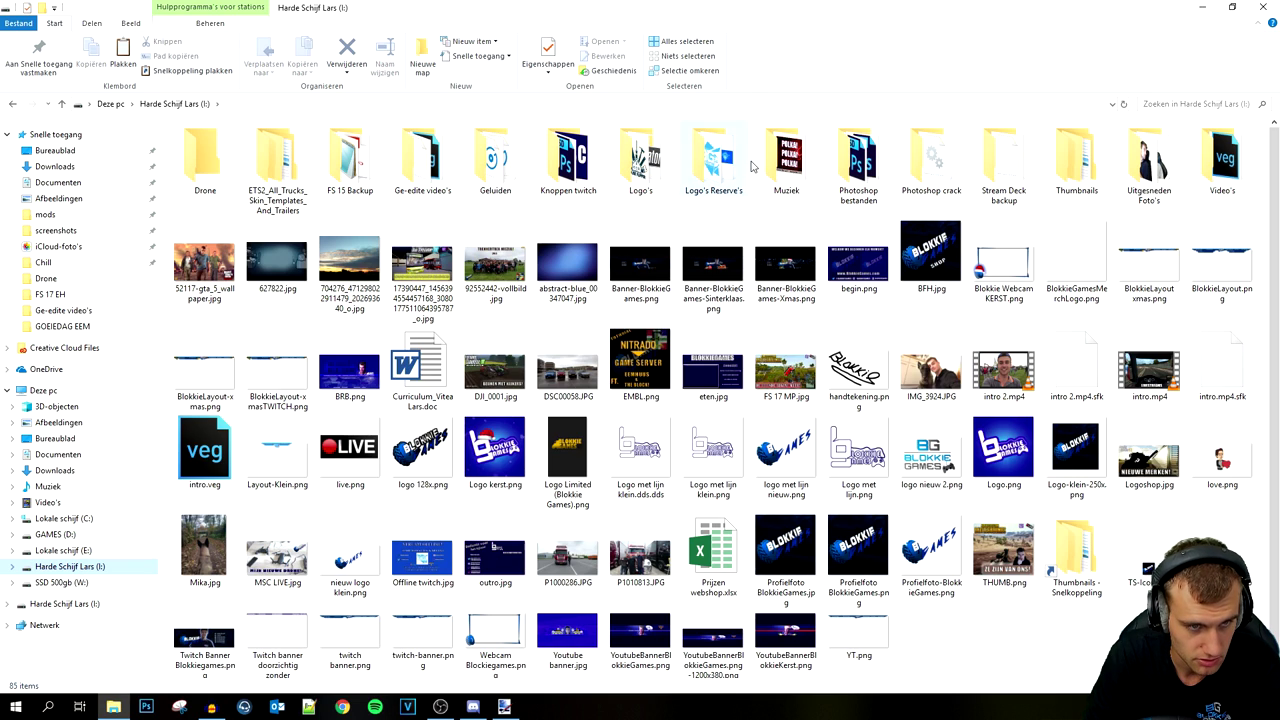
double_click(860, 166)
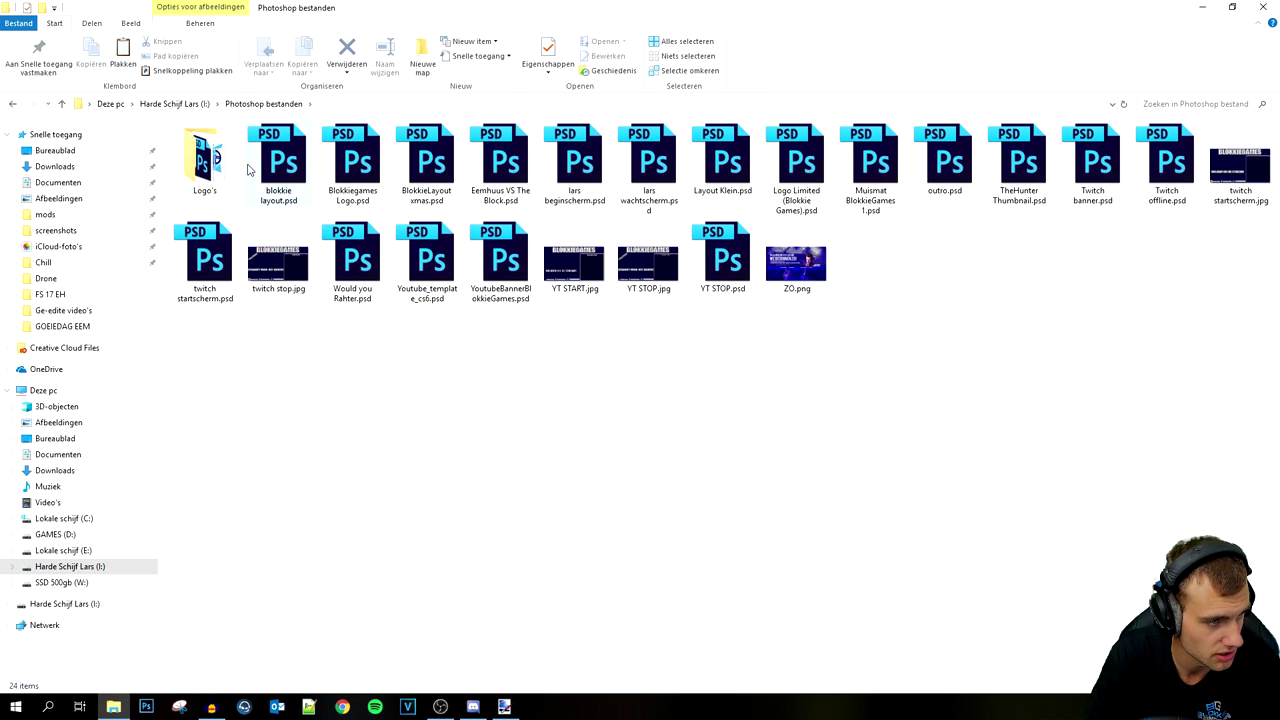
double_click(205, 160)
mouse_move(724, 160)
left_mouse_down()
mouse_move(735, 210)
mouse_move(500, 715)
mouse_move(503, 680)
mouse_move(711, 380)
left_mouse_up()
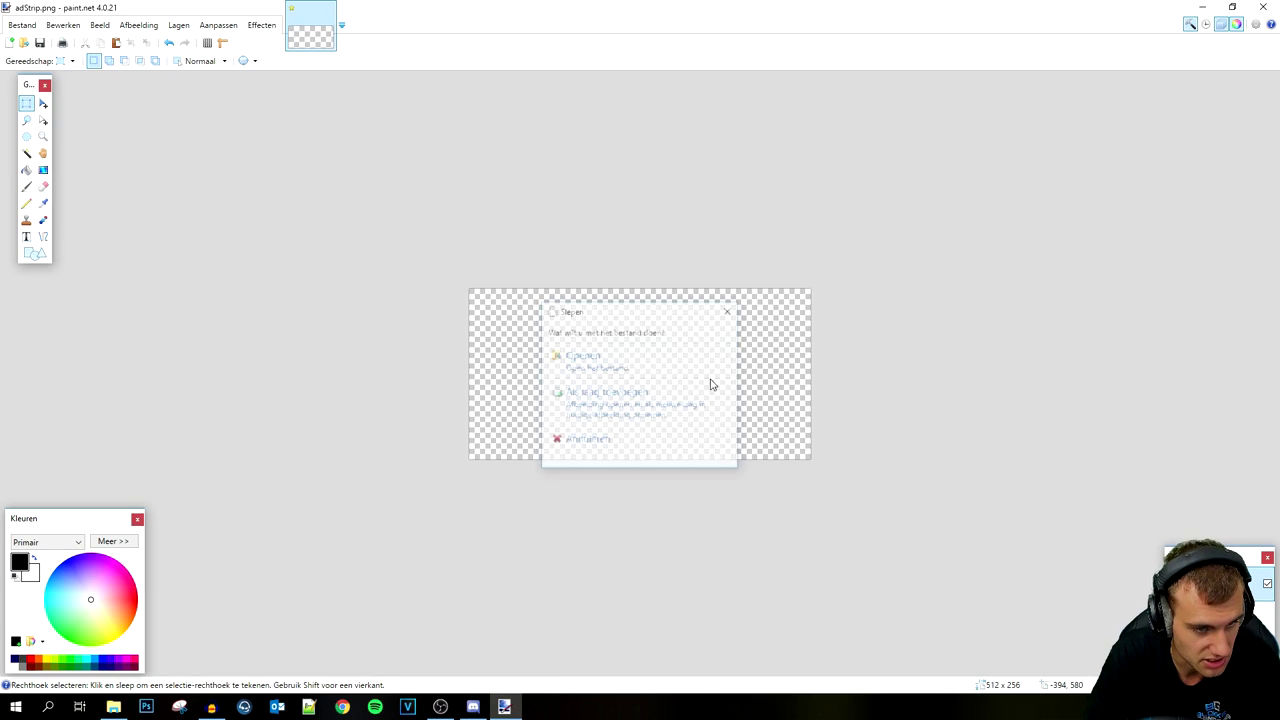
left_click(623, 406)
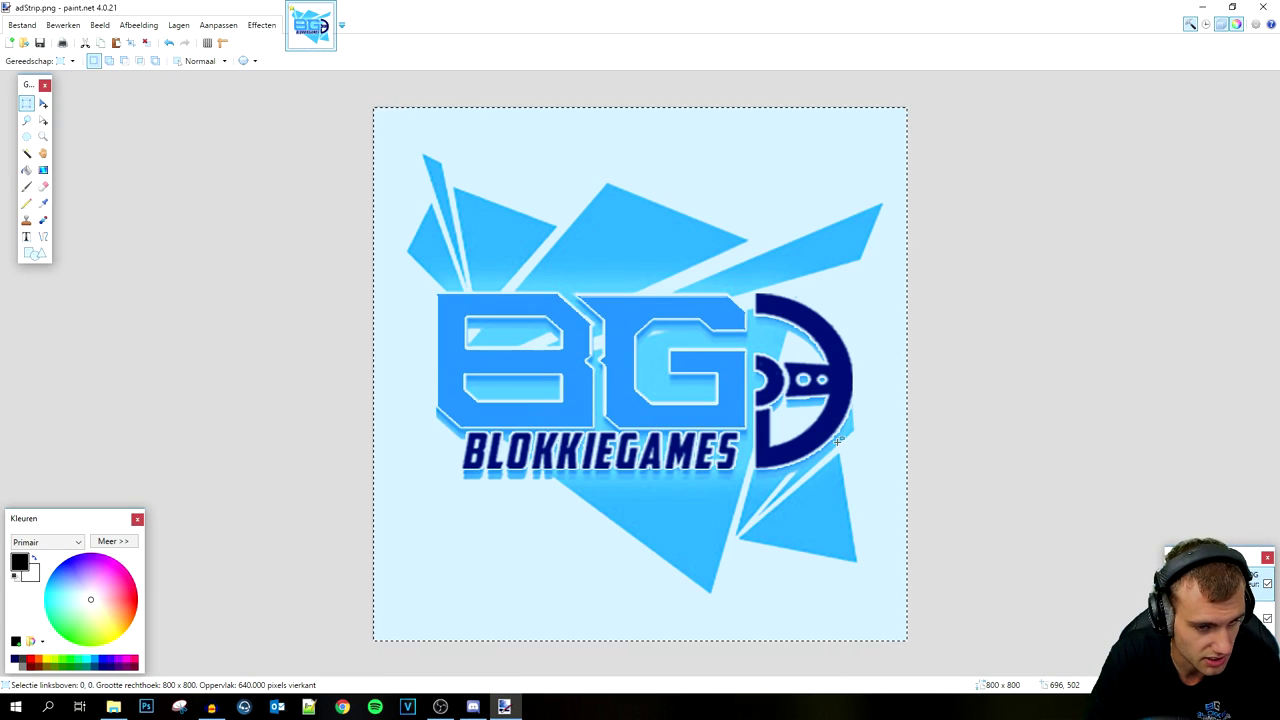
left_click(1263, 7)
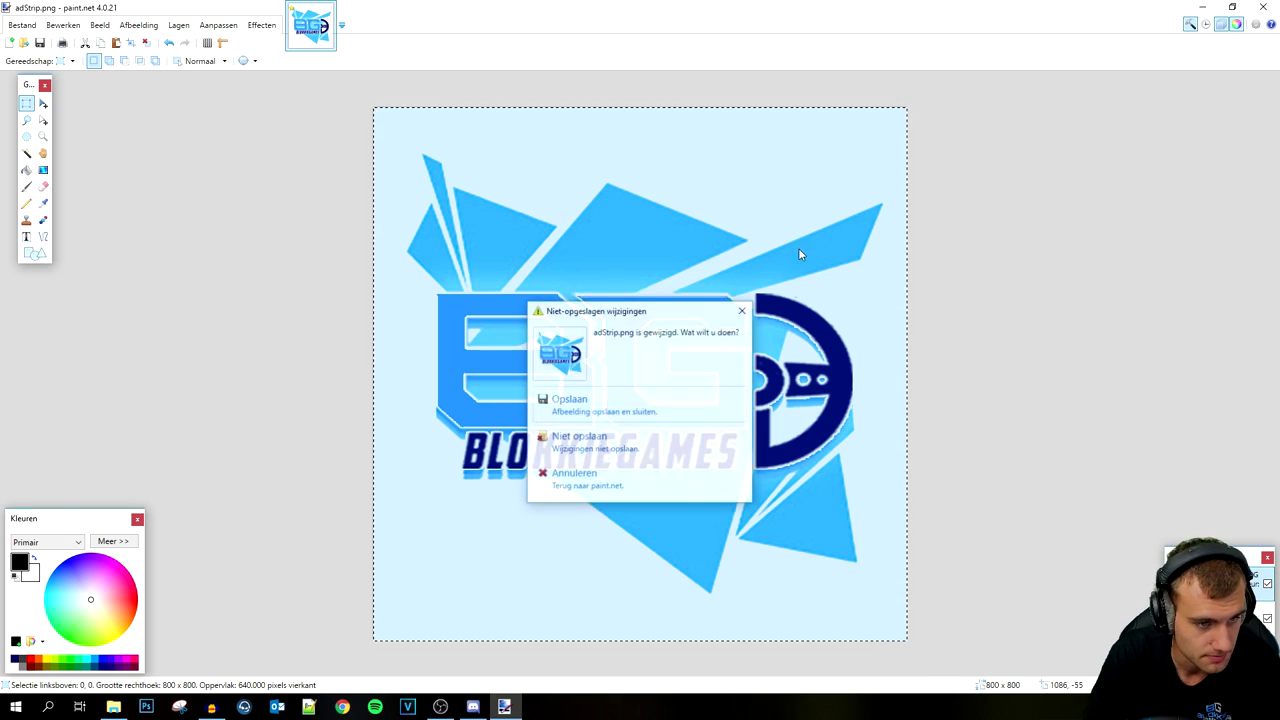
left_click(713, 410)
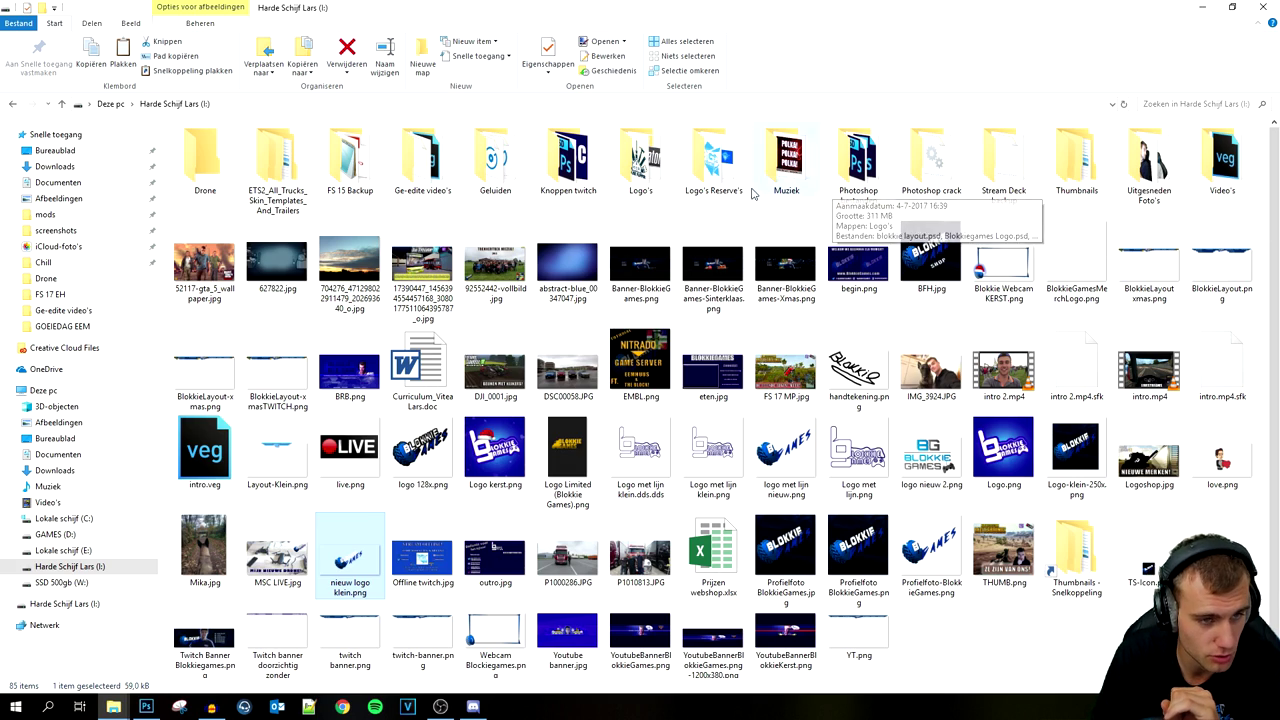
Step: Place Blokkiegames_LOGO_3004-blockkleur.png from Photoshop bestanden > Logo's in the transparent Naamloos-1 document in Photoshop
double_click(858, 168)
double_click(226, 186)
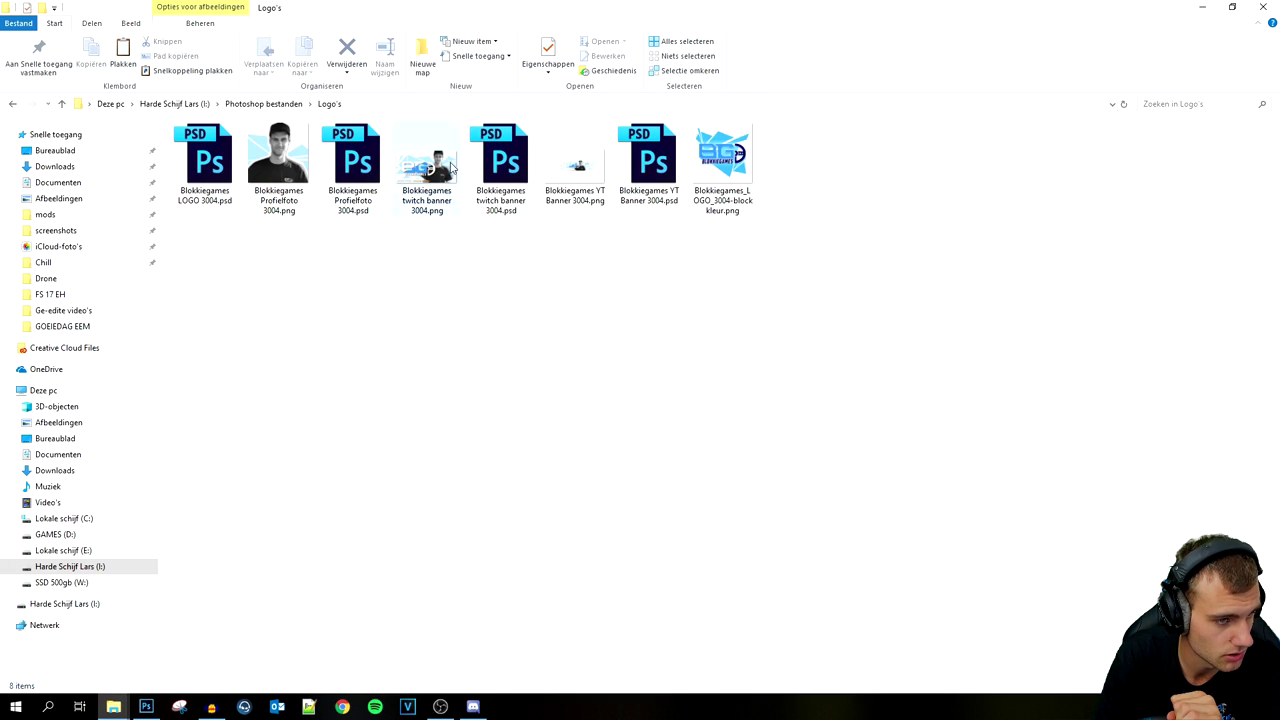
left_click_drag(722, 165, 577, 390)
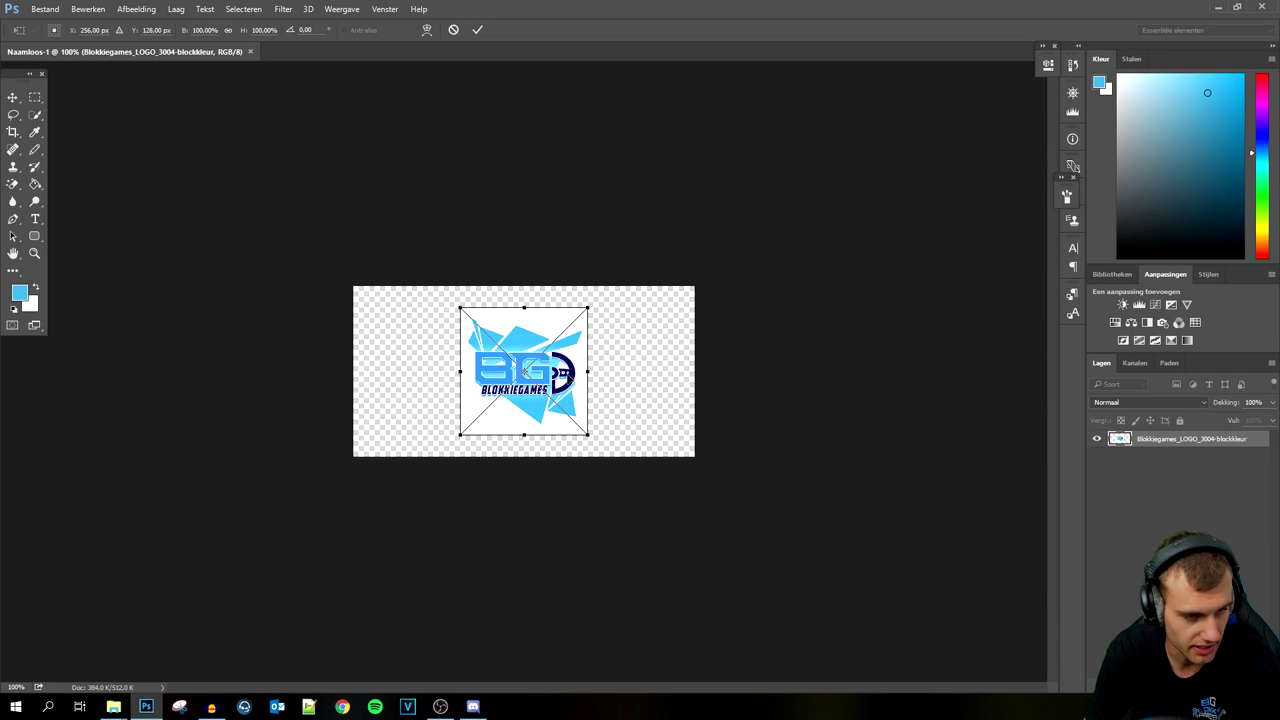
left_click(13, 97)
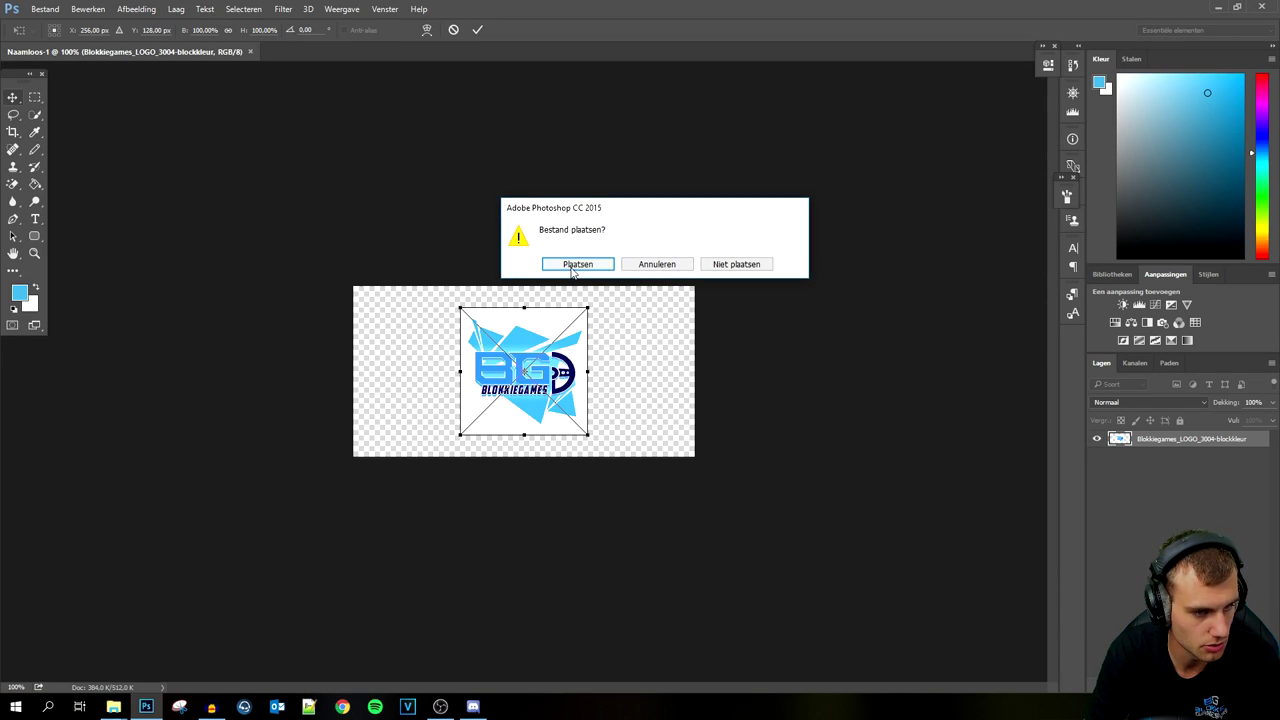
left_click(584, 264)
Step: Enlarge the placed logo proportionally to nearly the full canvas height and move it near the centre of the canvas
left_click_drag(591, 302, 631, 297, "shift")
left_click_drag(590, 344, 573, 355)
left_click(477, 29)
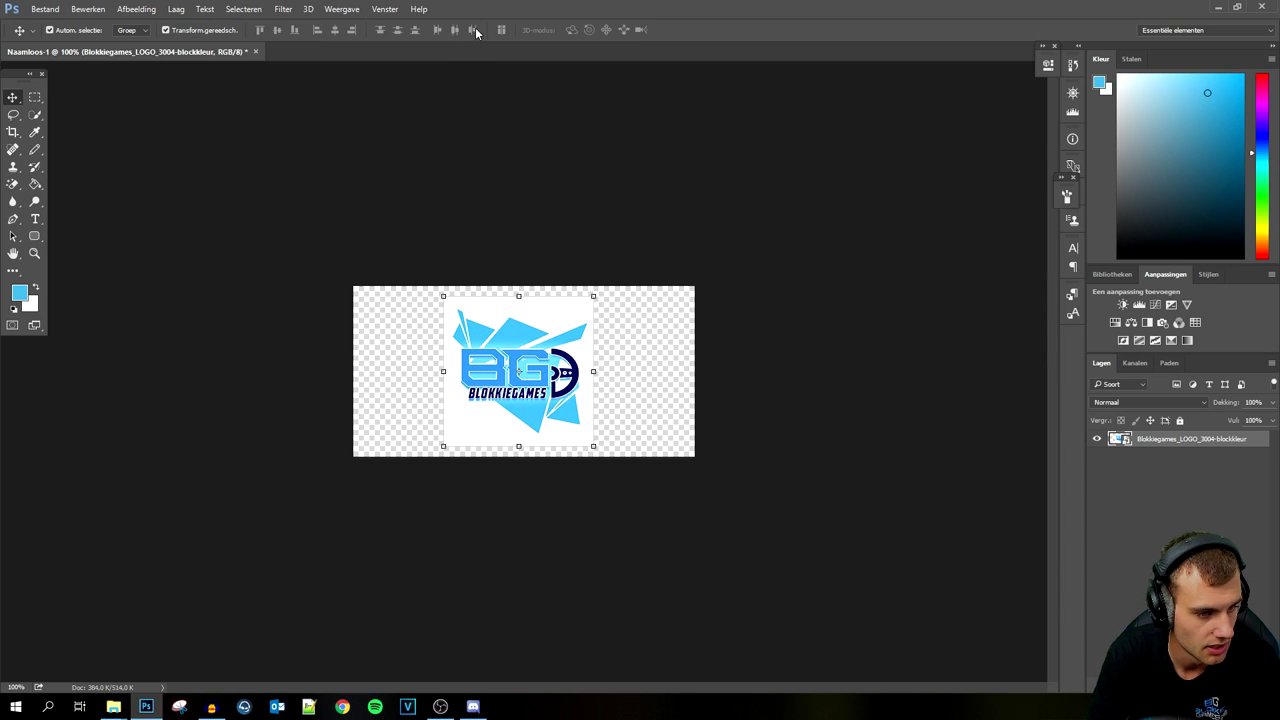
left_click(43, 12)
left_click(60, 156)
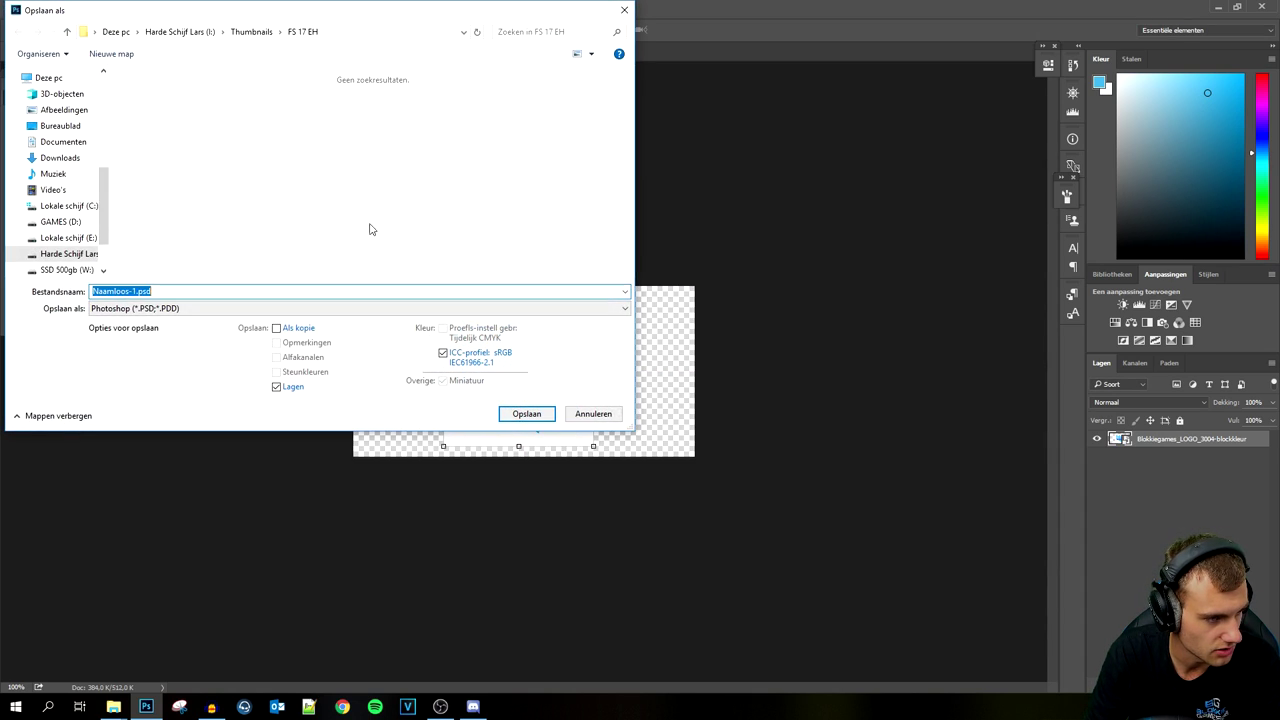
left_click(230, 309)
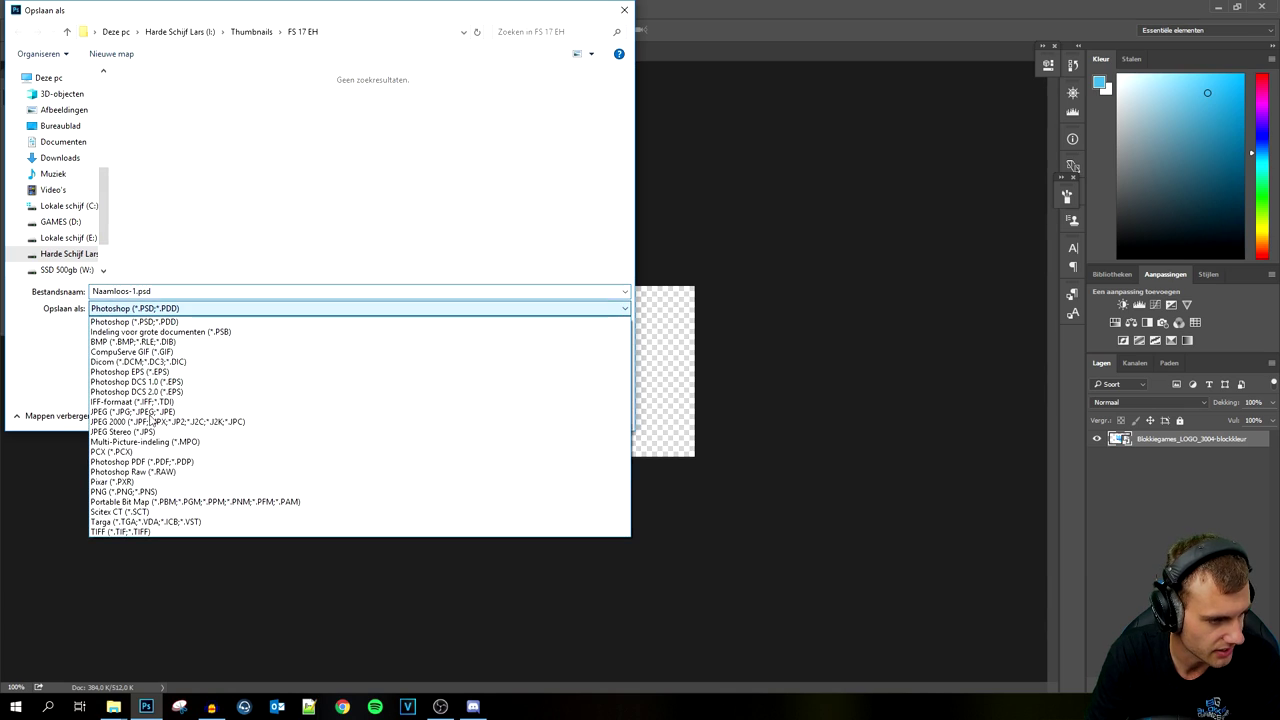
left_click(120, 492)
key("shift+Tab")
type("n")
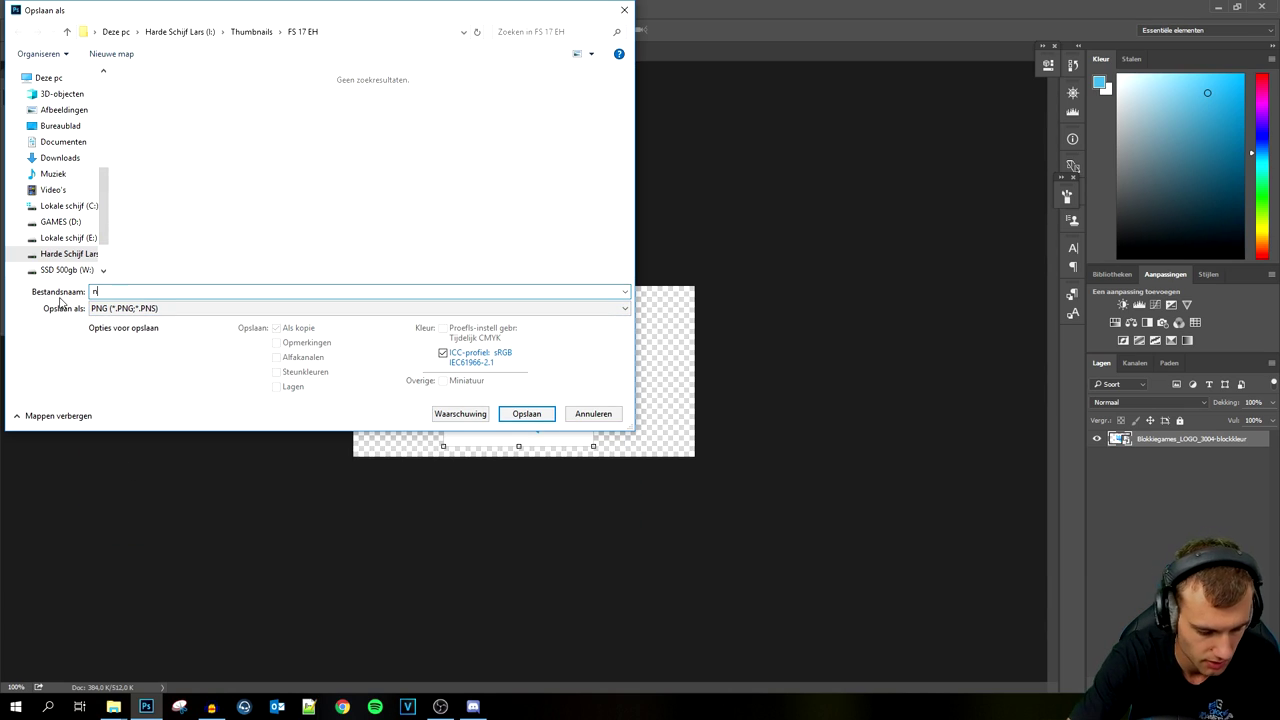
type("ieuw logo klein")
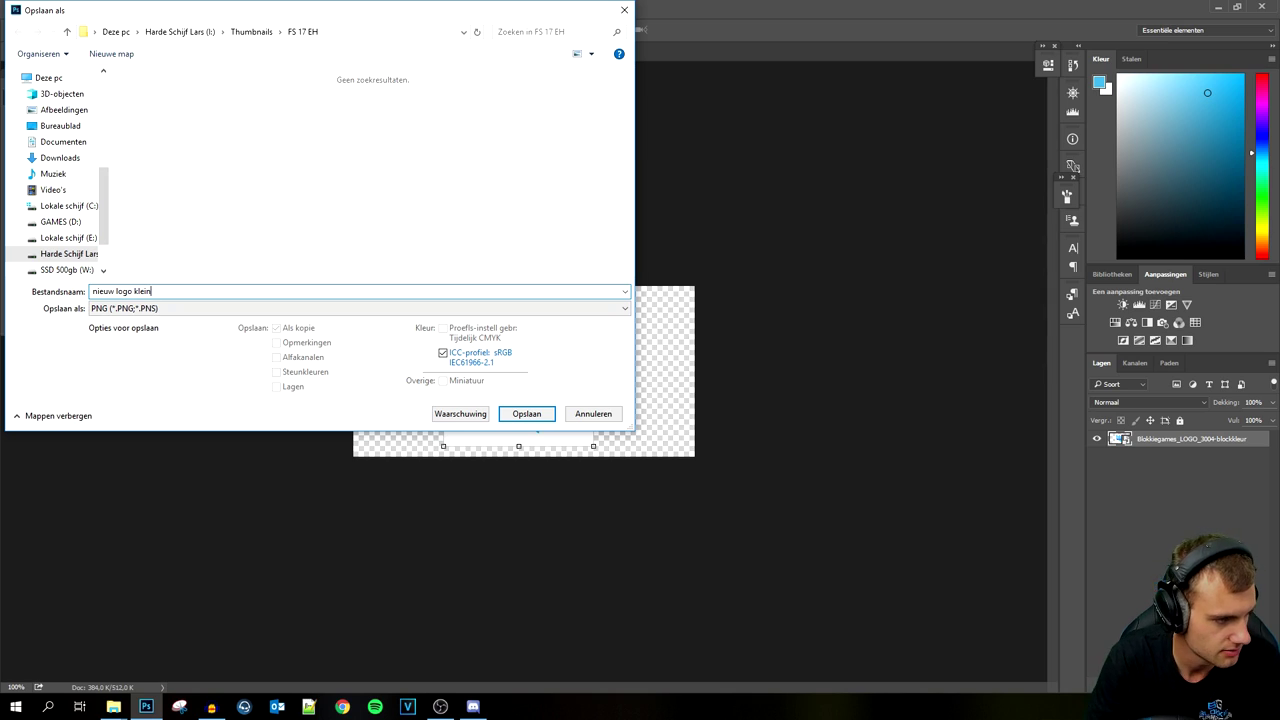
left_click(190, 31)
left_click(526, 414)
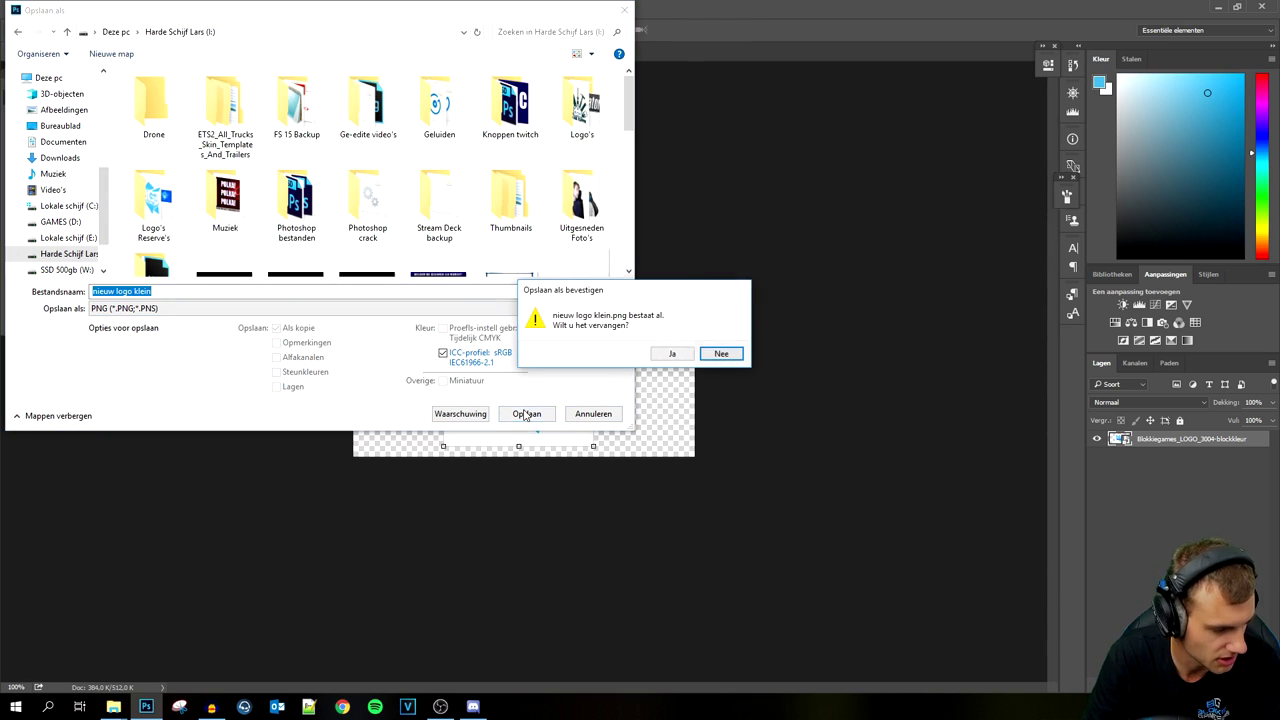
left_click(675, 354)
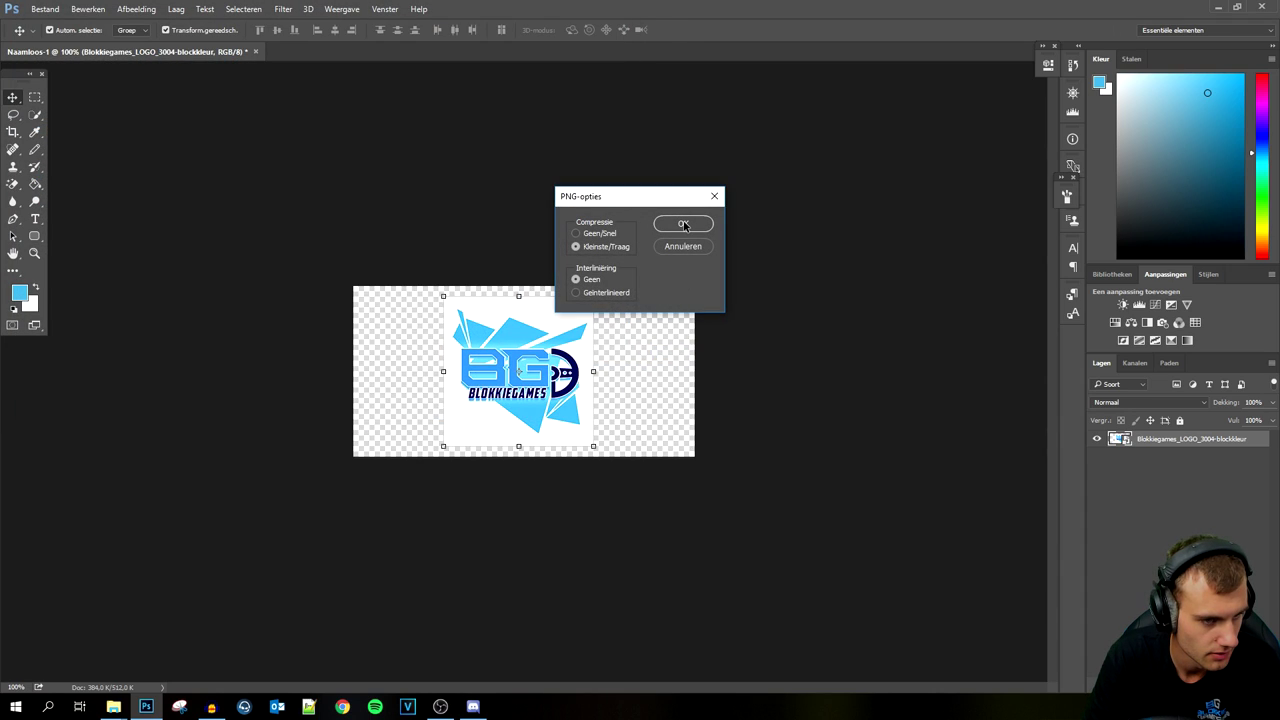
left_click(714, 196)
Step: Save the logo document as a PNG named nnieuw logo klein in the root of drive I:
left_click(45, 9)
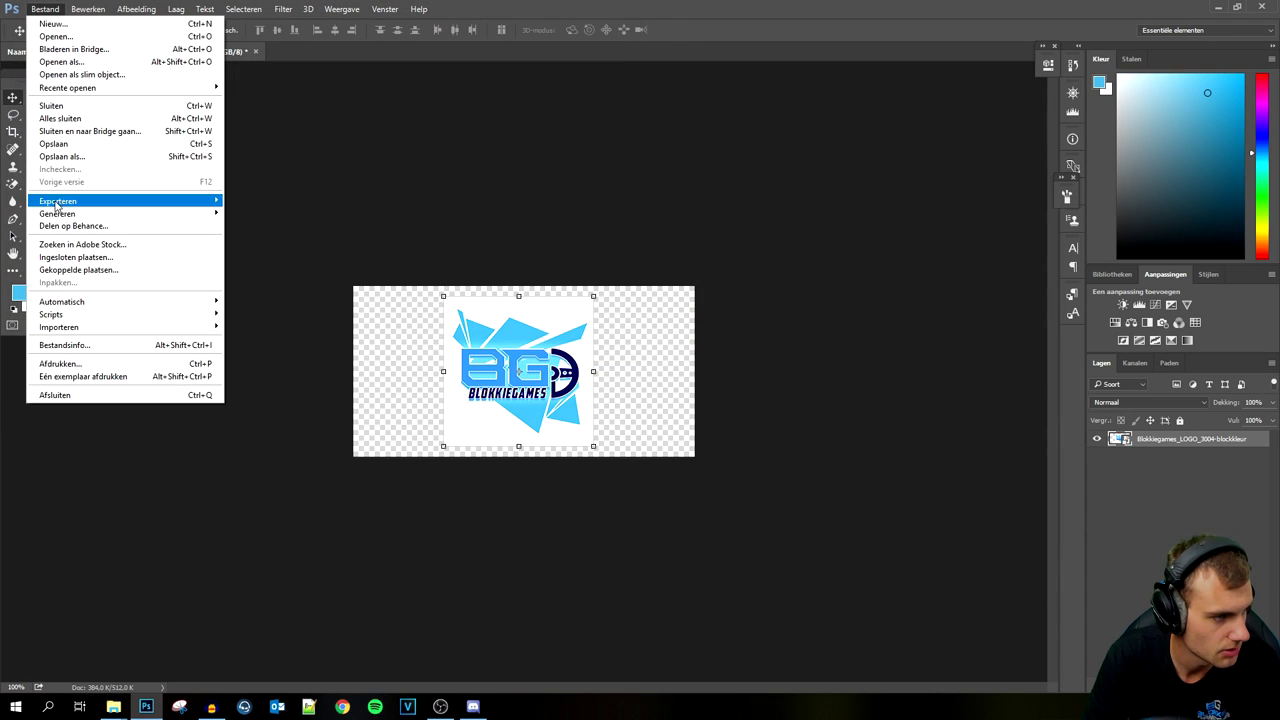
left_click(73, 157)
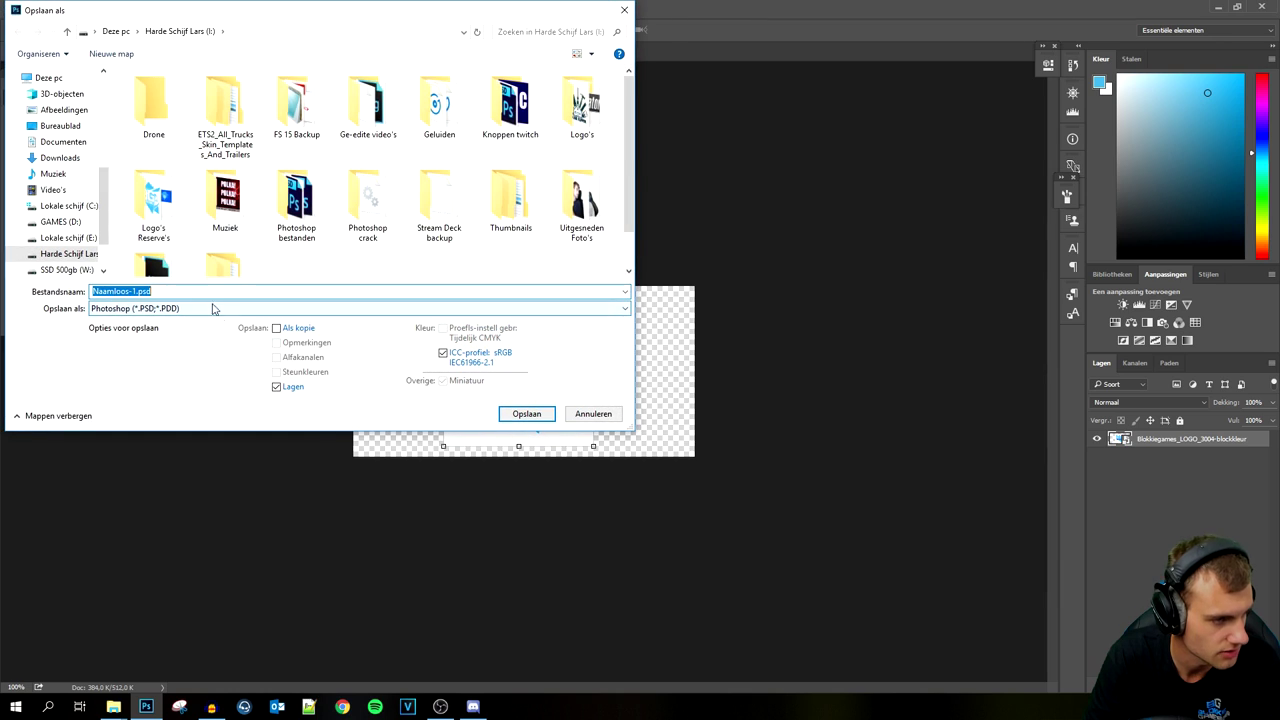
key("BackSpace")
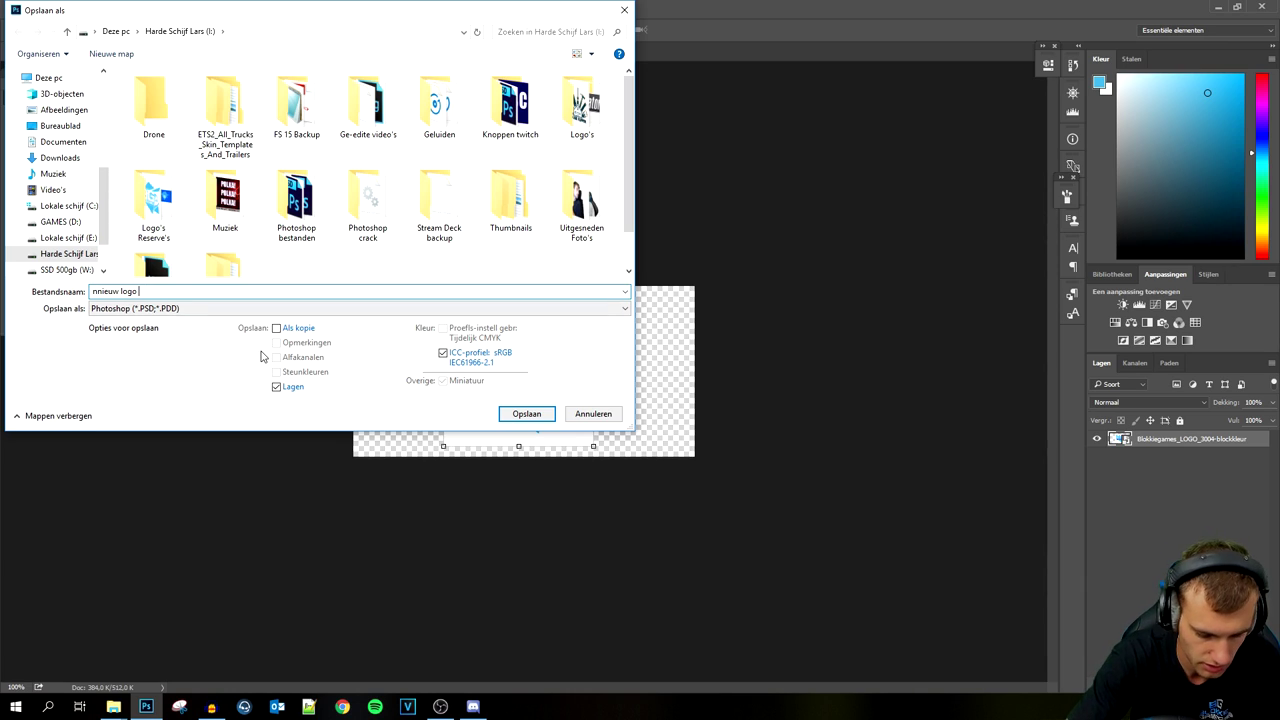
left_click(218, 310)
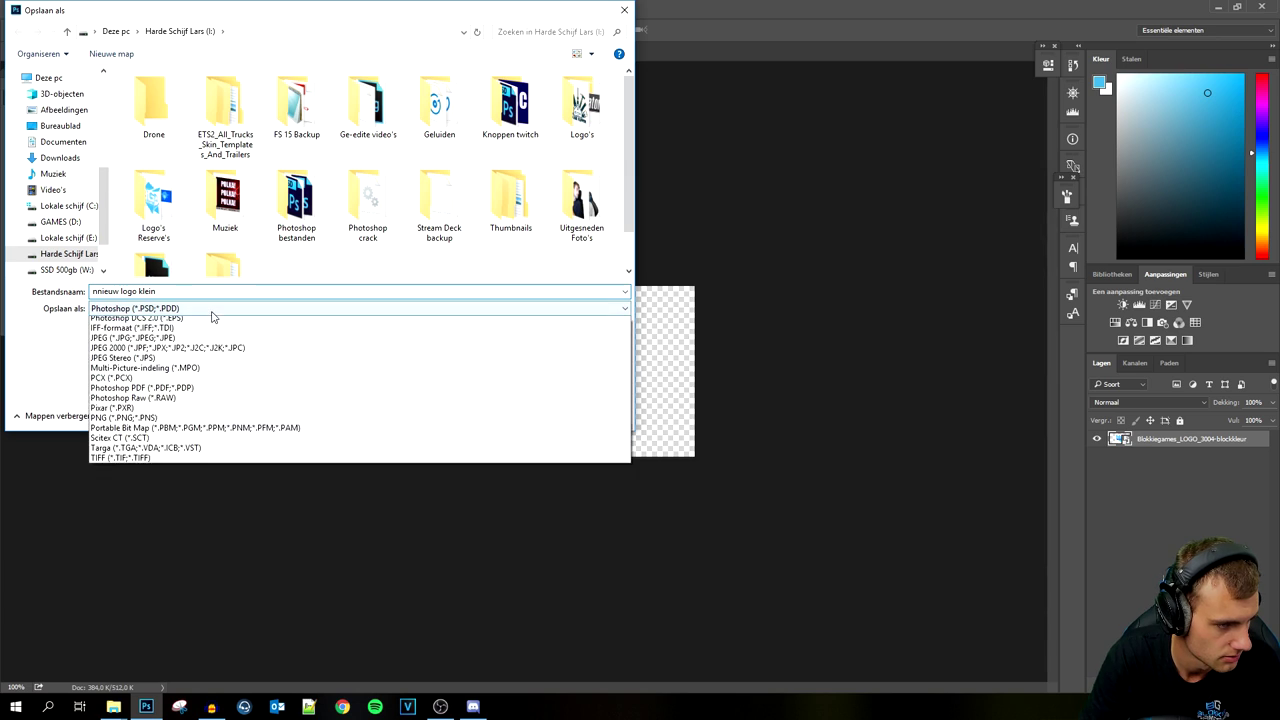
left_click(400, 491)
left_click(526, 413)
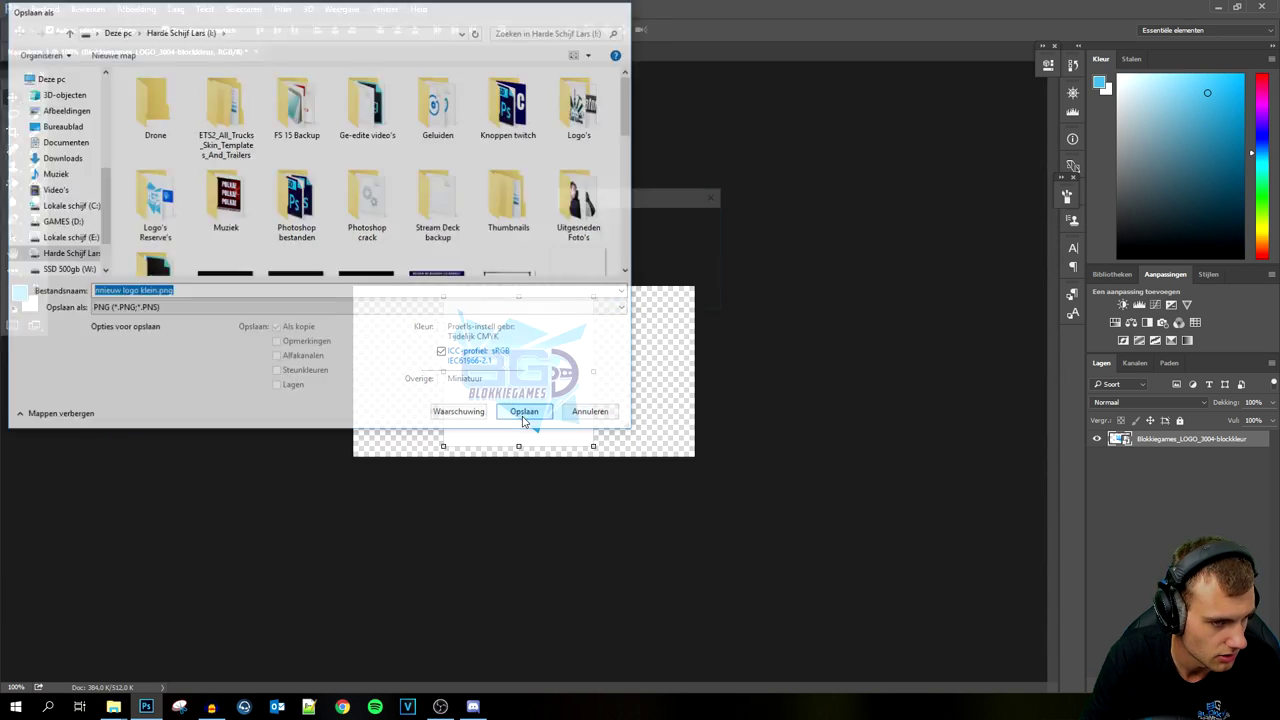
left_click(677, 220)
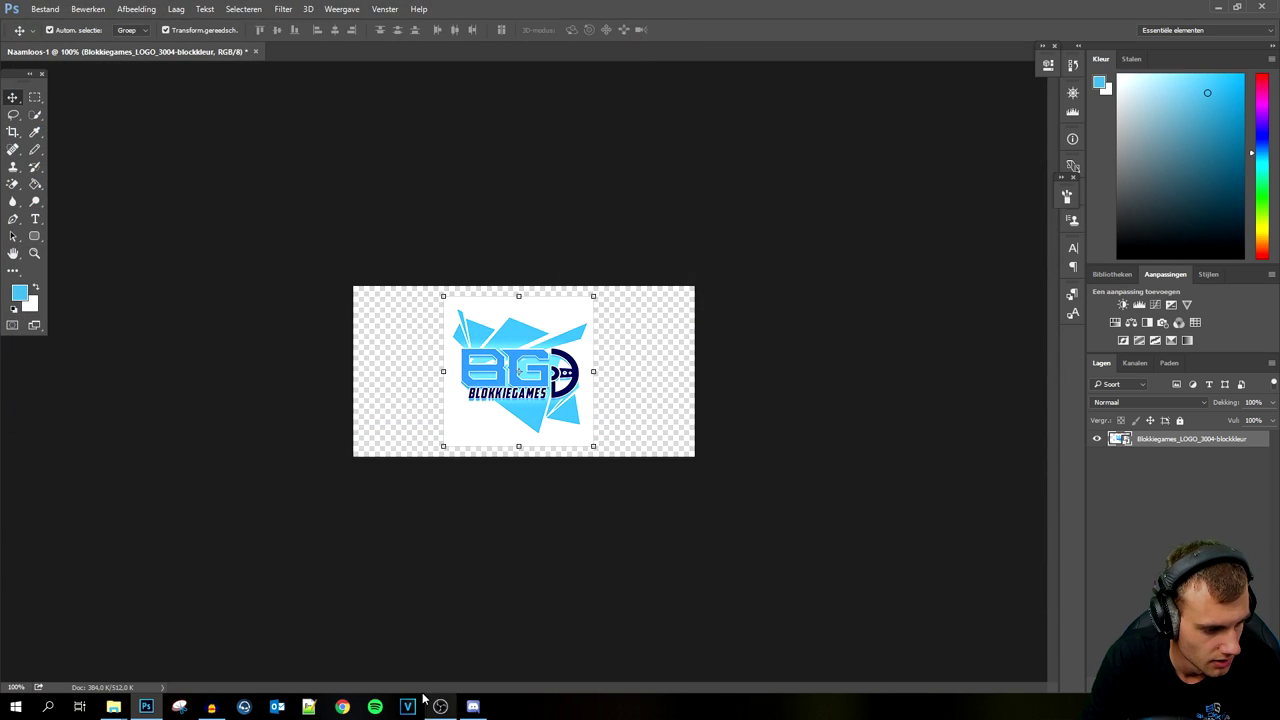
Step: Copy nnieuw logo klein.png from the root of drive I: in File Explorer
mouse_move(113, 706)
left_click(78, 640)
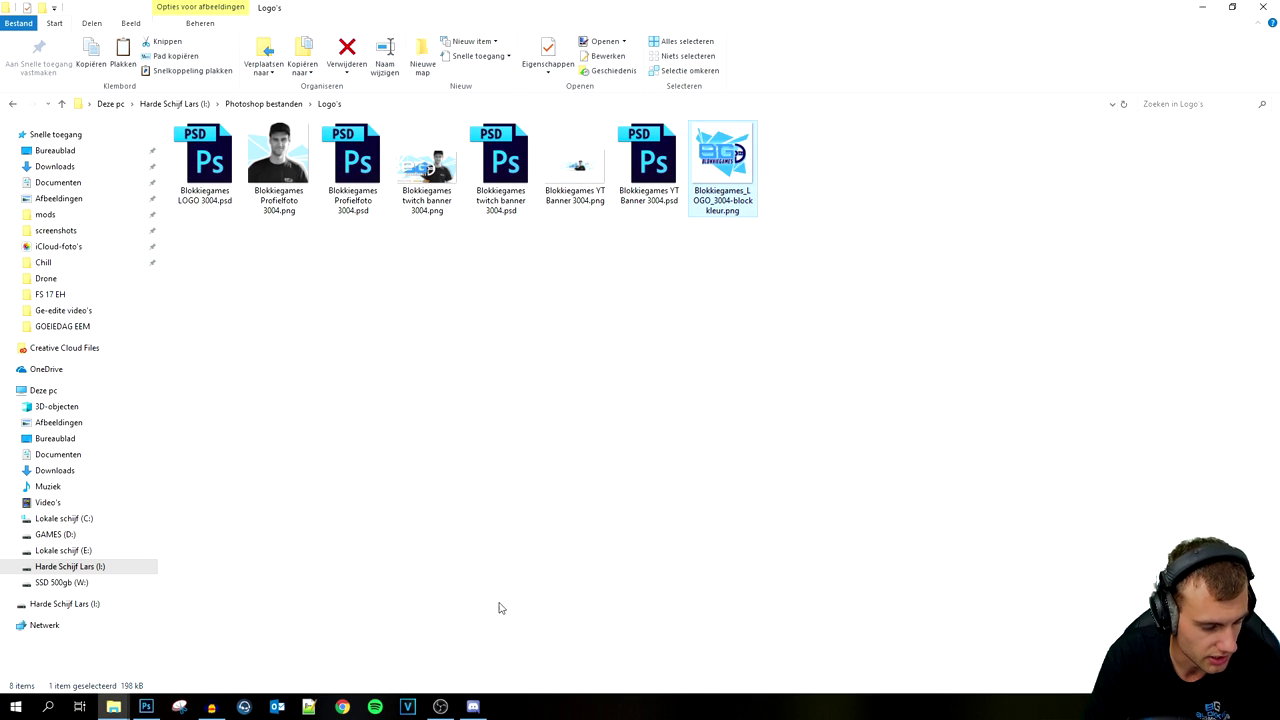
left_click(92, 566)
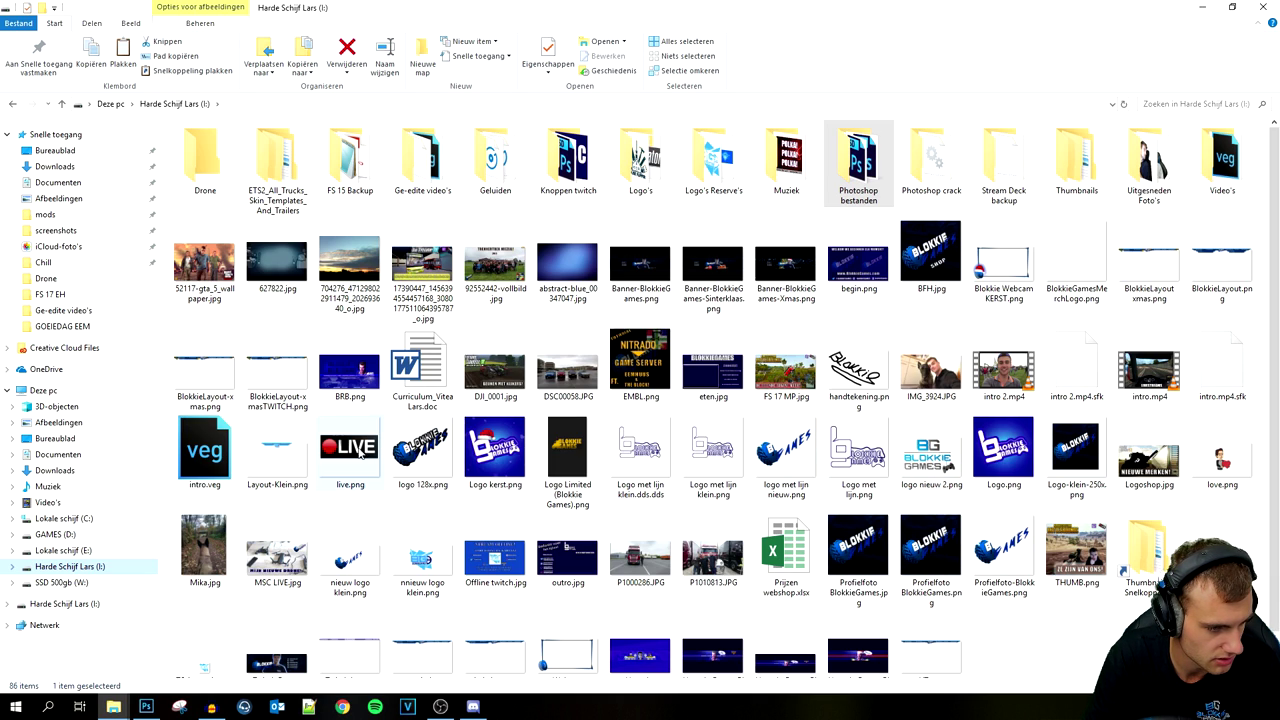
scroll(958, 531, "down", 1)
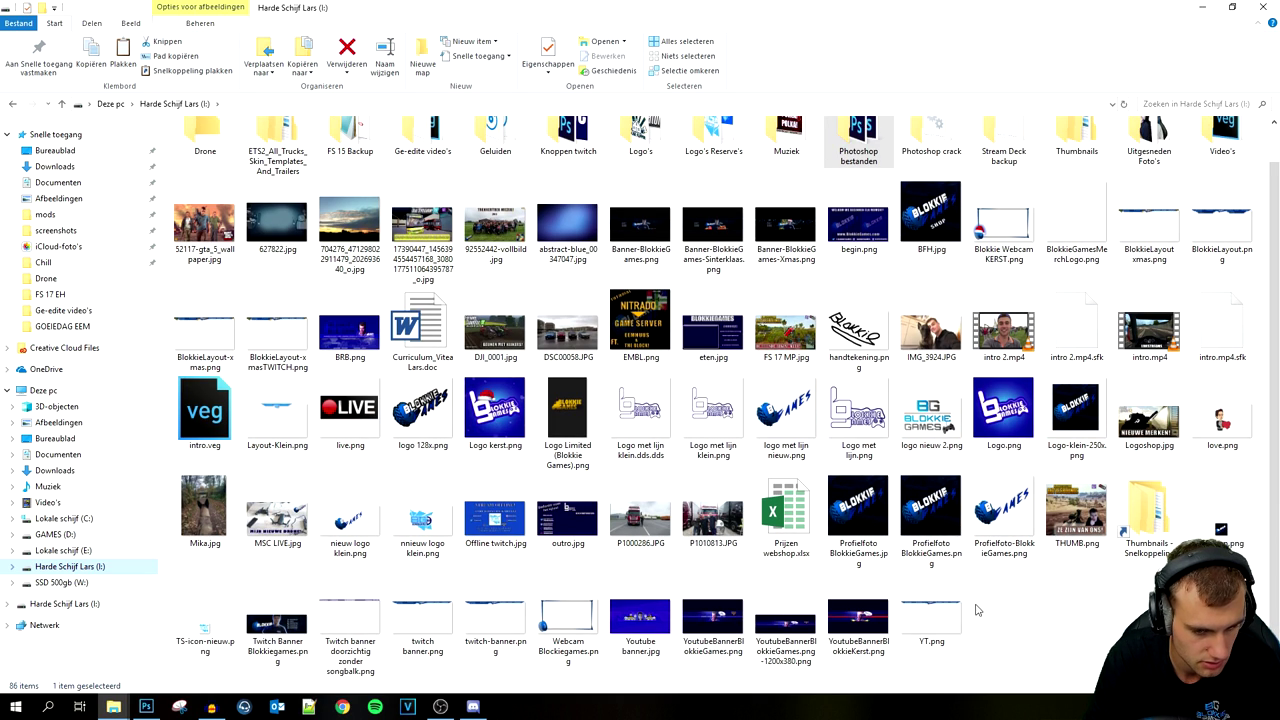
left_click(438, 540)
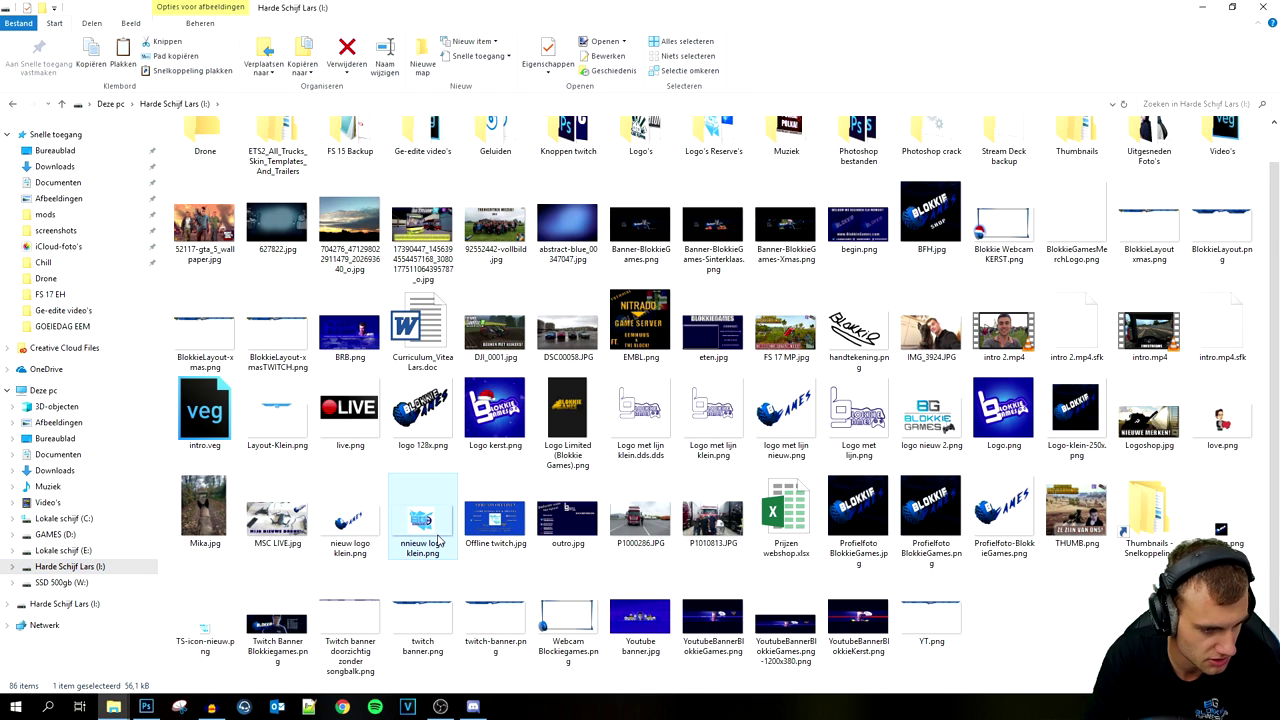
Step: Open the Nieuw logo folder under Documenten > FS 17 > ADSTRIPS
left_click(46, 215)
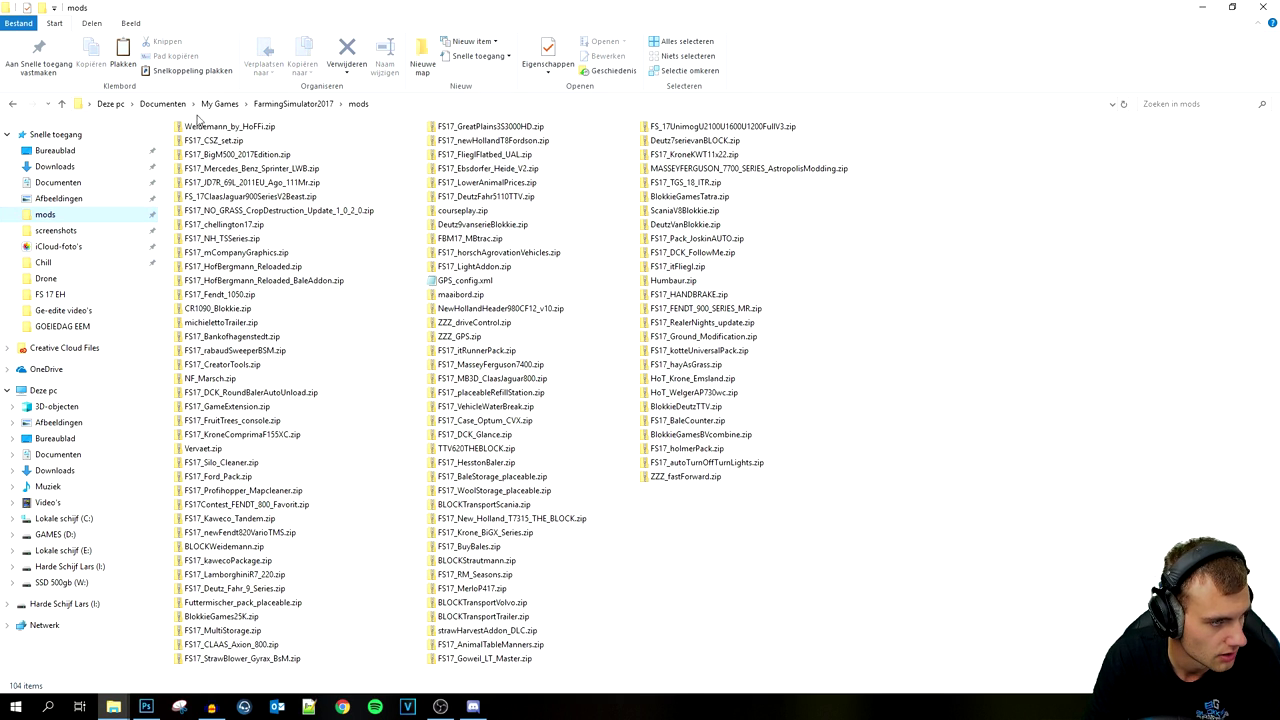
left_click(288, 104)
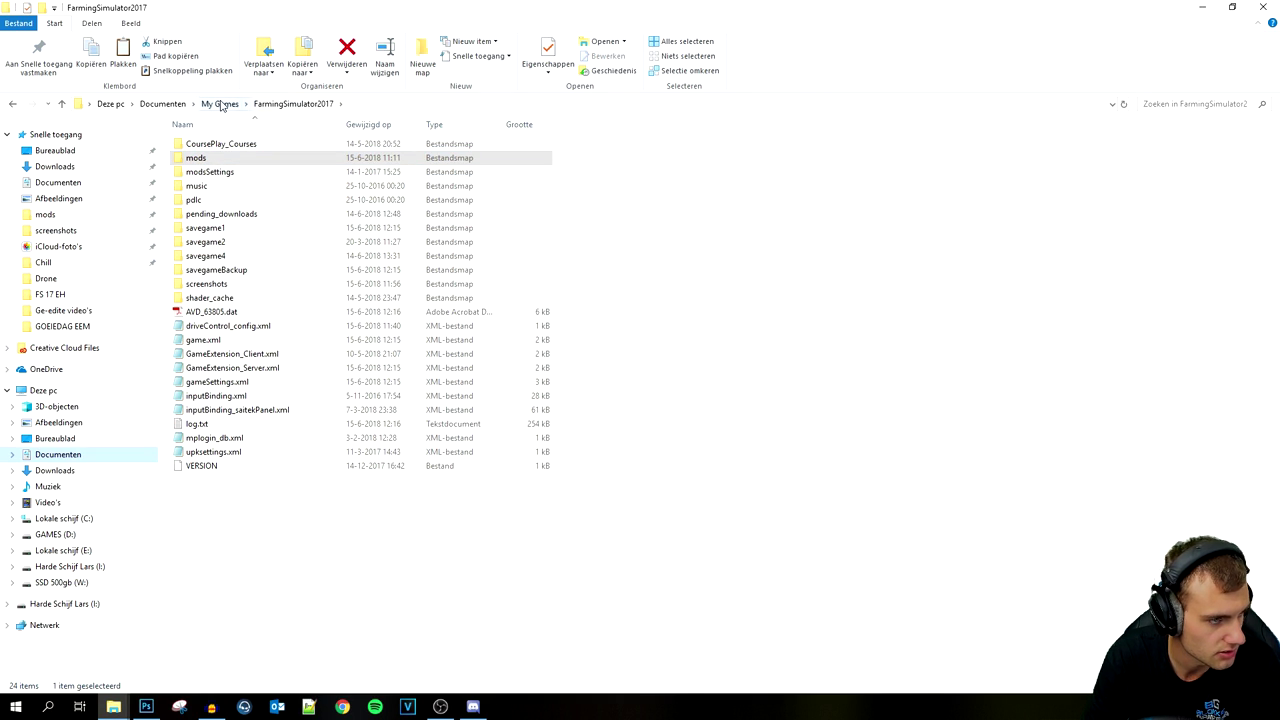
left_click(218, 104)
left_click(176, 104)
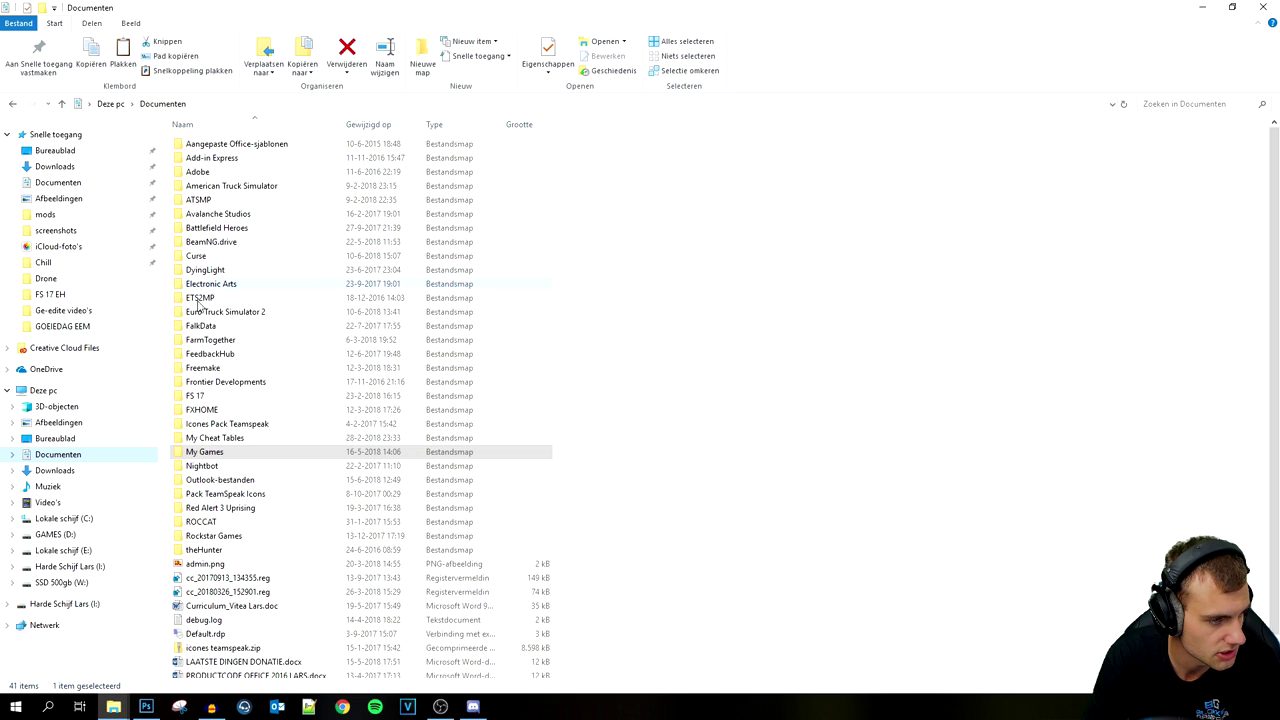
double_click(212, 406)
double_click(205, 168)
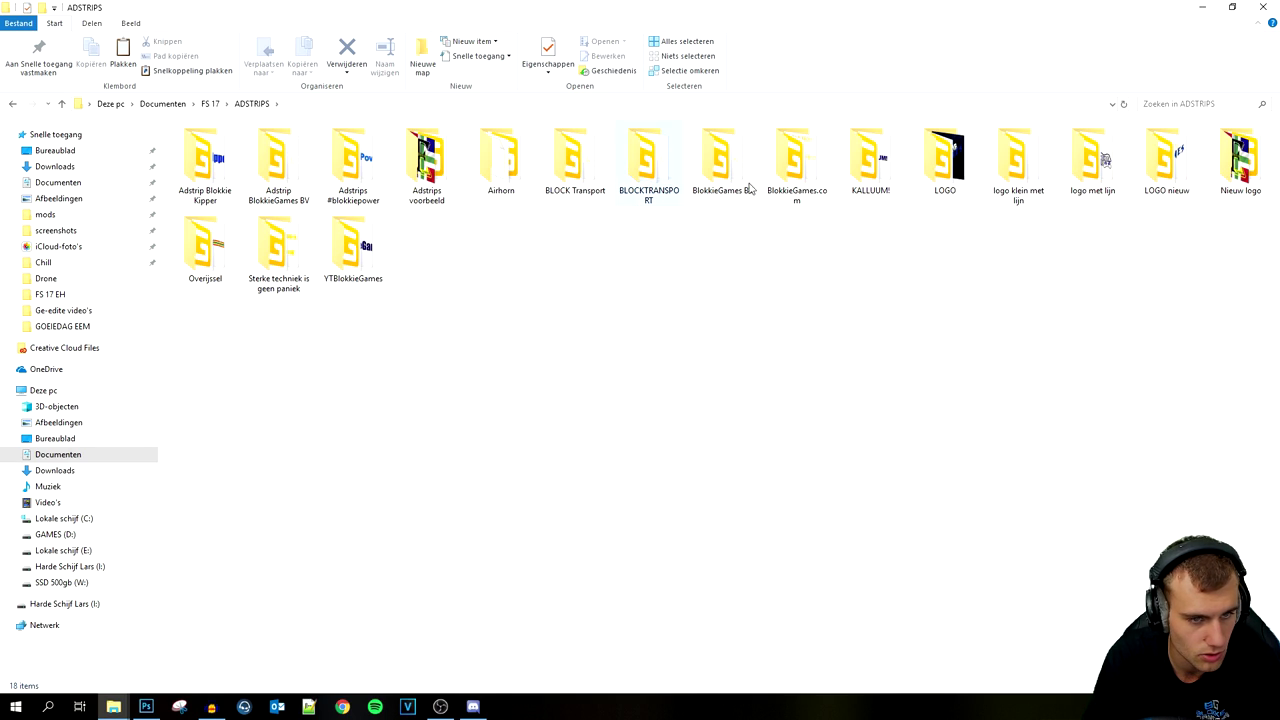
double_click(1240, 172)
left_click_drag(650, 319, 303, 168)
key("BackSpace")
key("ctrl+v")
left_click_drag(557, 349, 430, 267)
key("Delete")
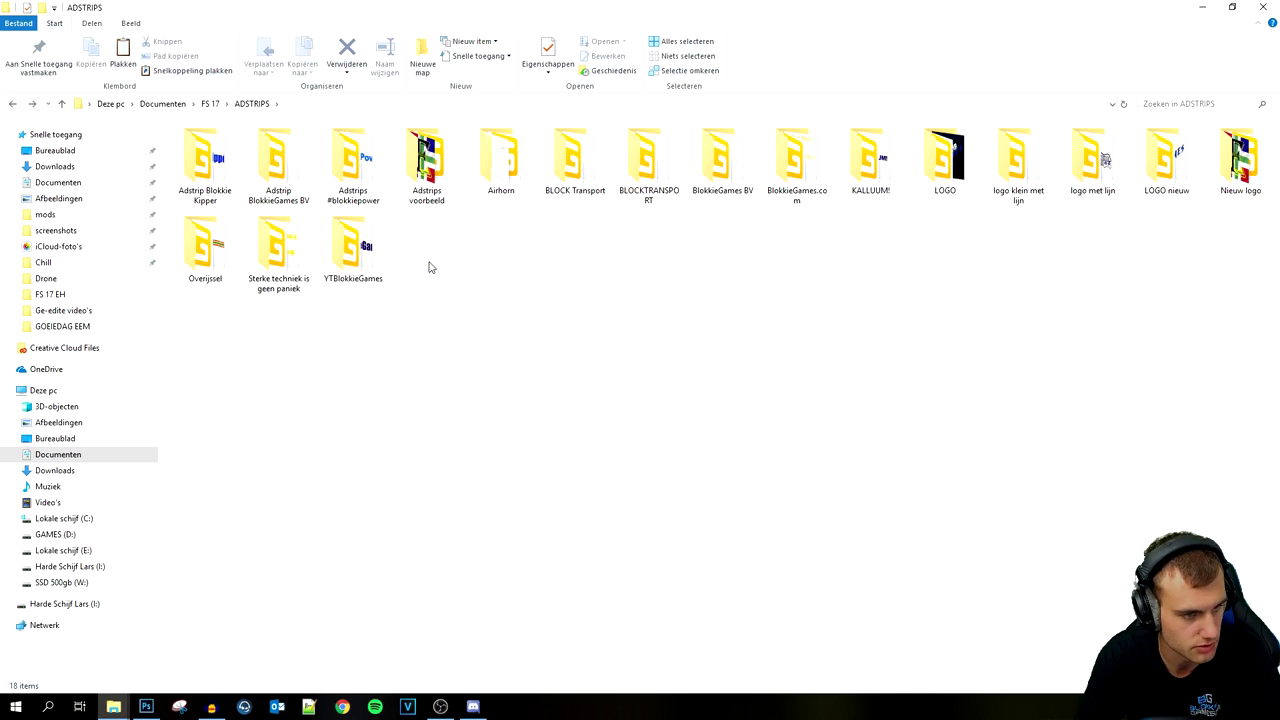
Step: Try to replace adStrip.png in the Nieuw logo folder with the copied nnieuw logo klein.png, and undo the replacement
double_click(1241, 165)
left_click_drag(477, 209, 306, 163)
key("Delete")
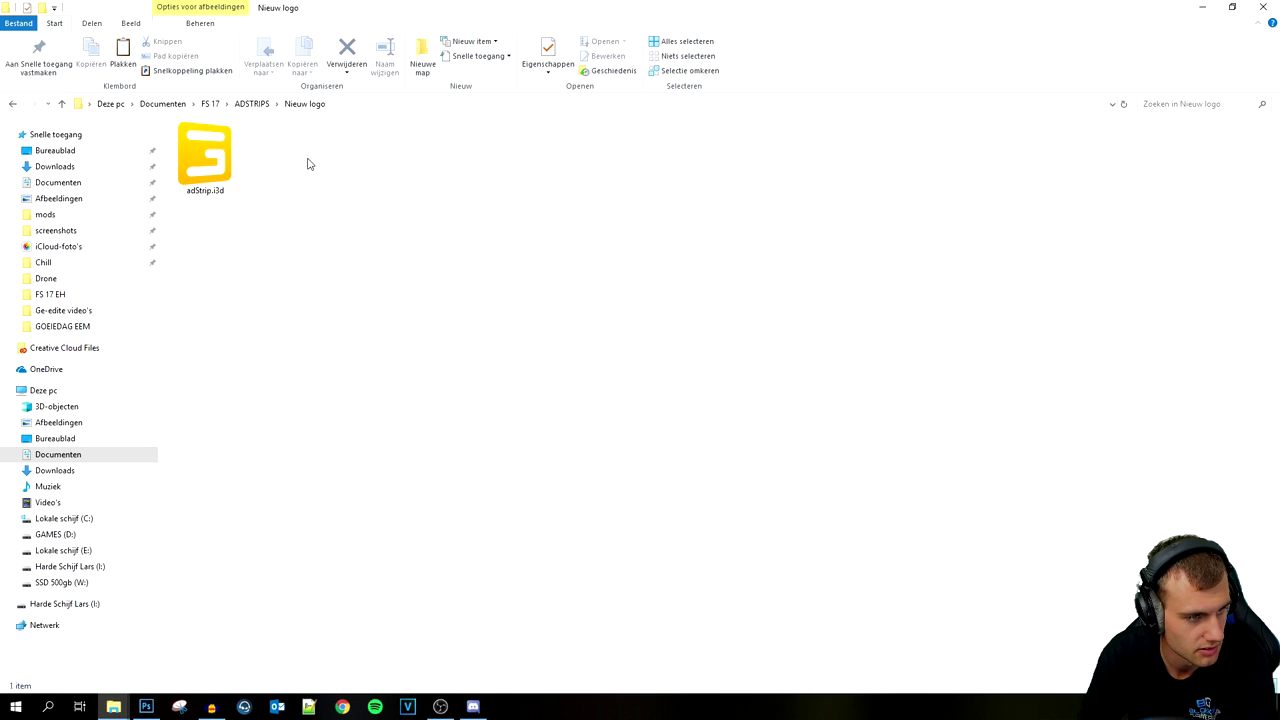
key("ctrl+v")
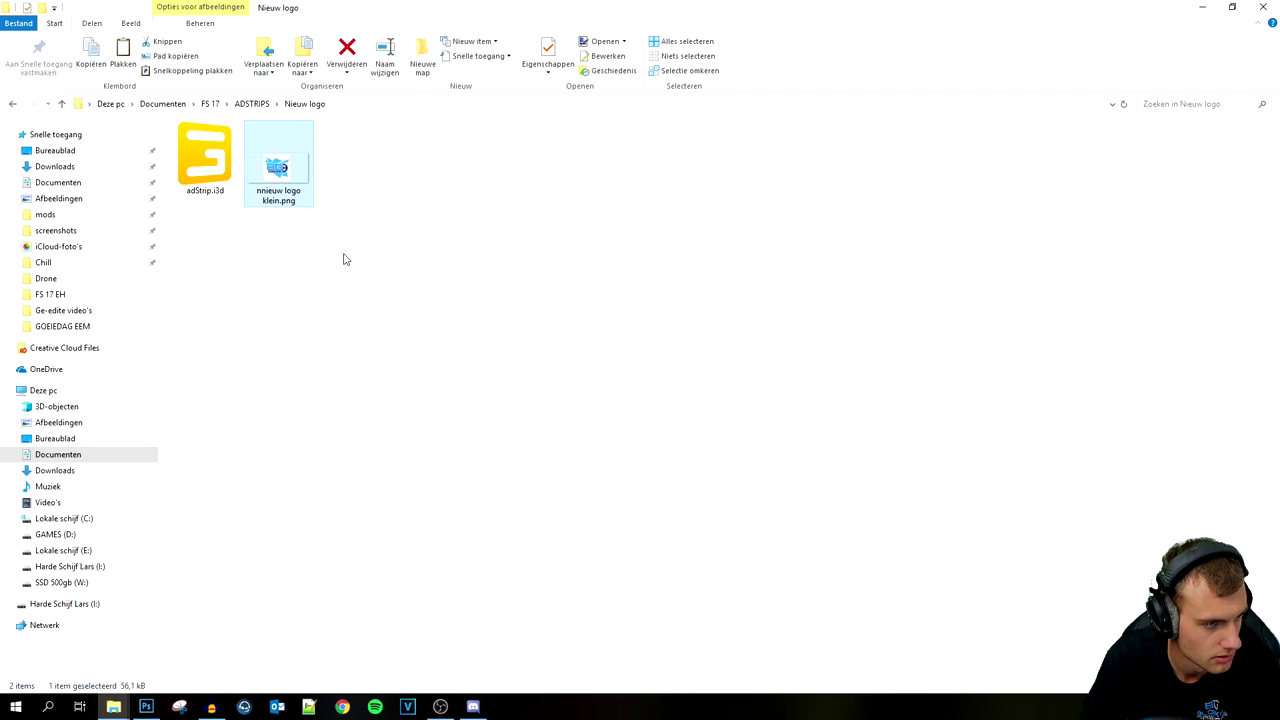
key("ctrl+z")
key("ctrl+z")
Step: Open adStrip.png from the Nieuw logo folder in paint.net
left_click(292, 176)
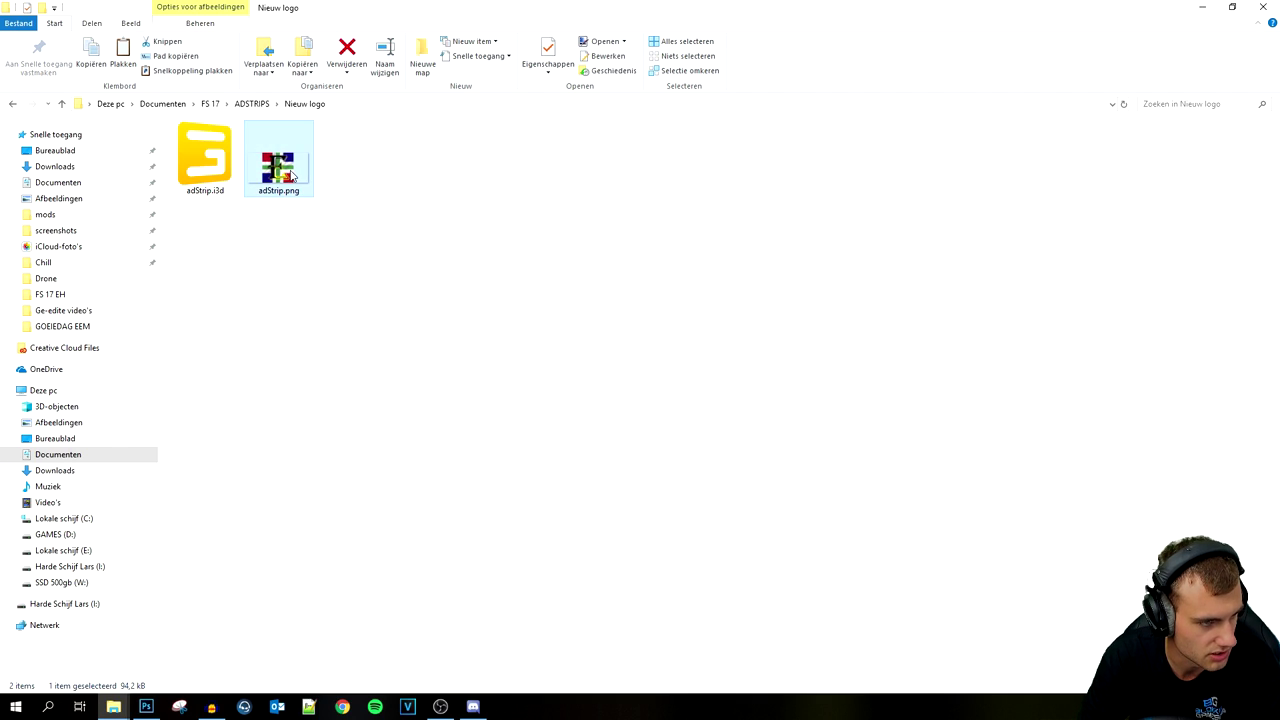
double_click(292, 176)
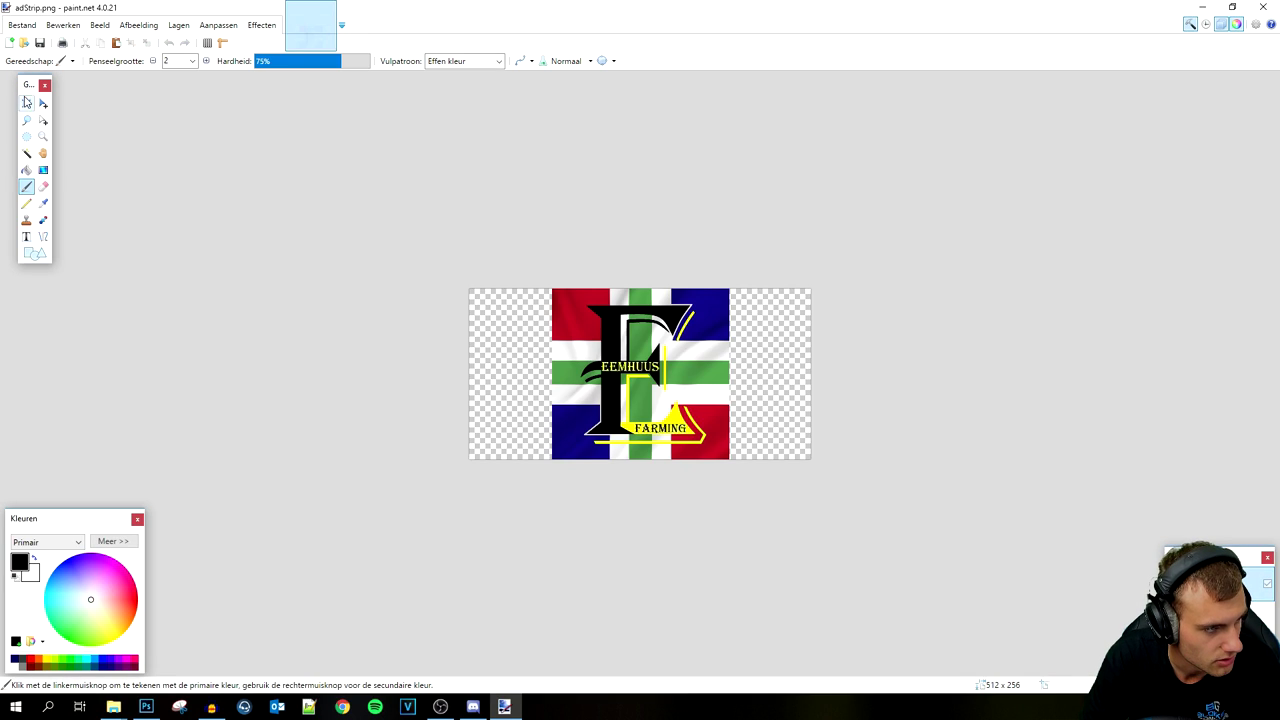
Step: Erase all existing artwork from adStrip.png, and open drive I: in File Explorer
key("ctrl+a")
key("Delete")
mouse_move(113, 707)
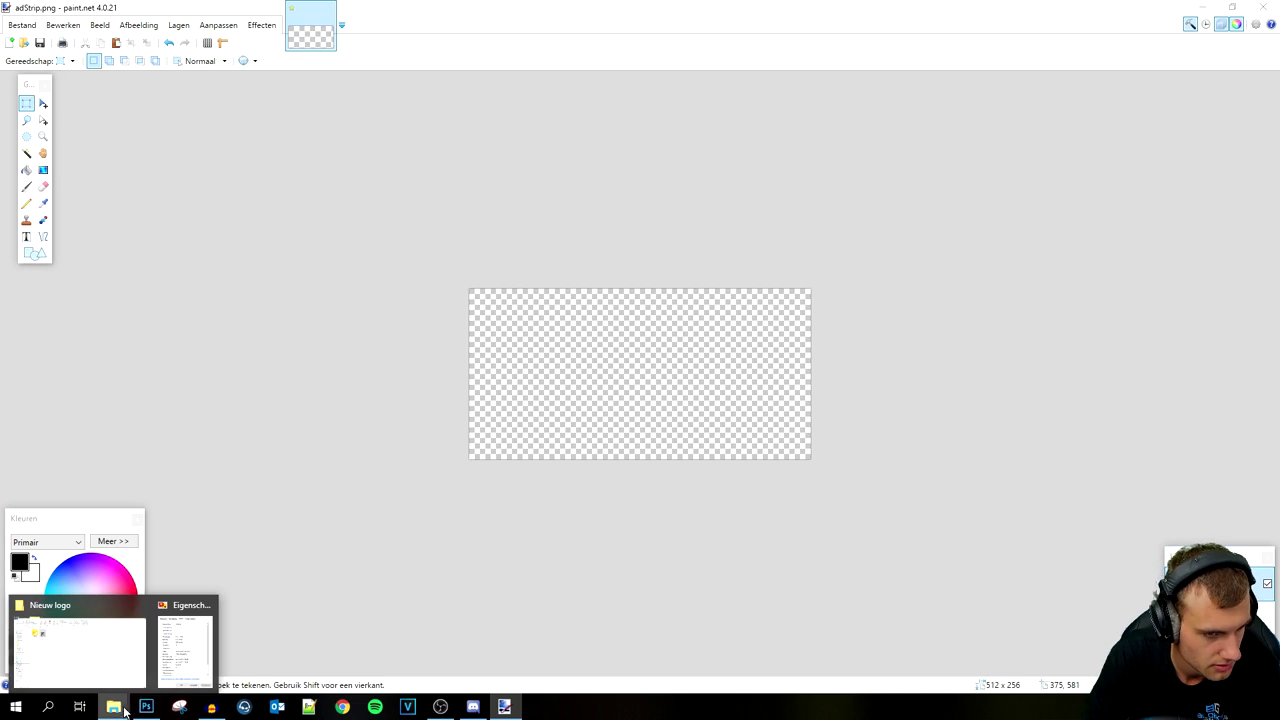
left_click(44, 643)
left_click(229, 104)
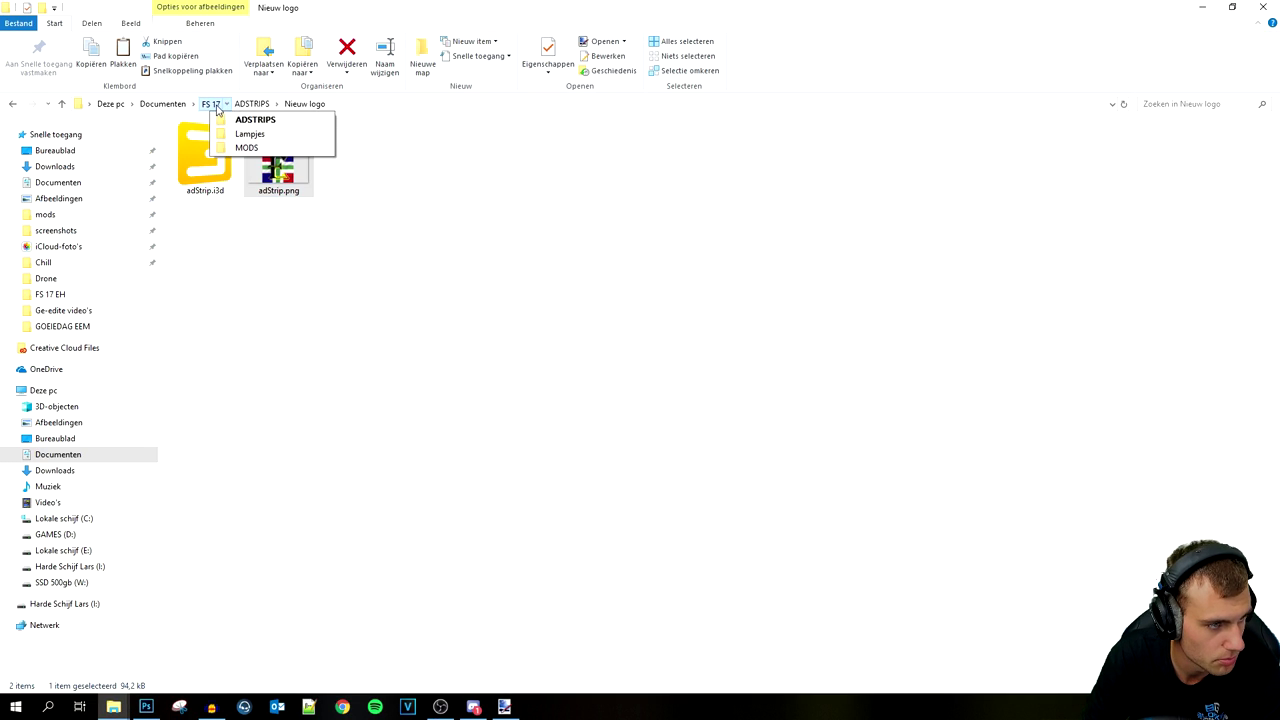
left_click(58, 182)
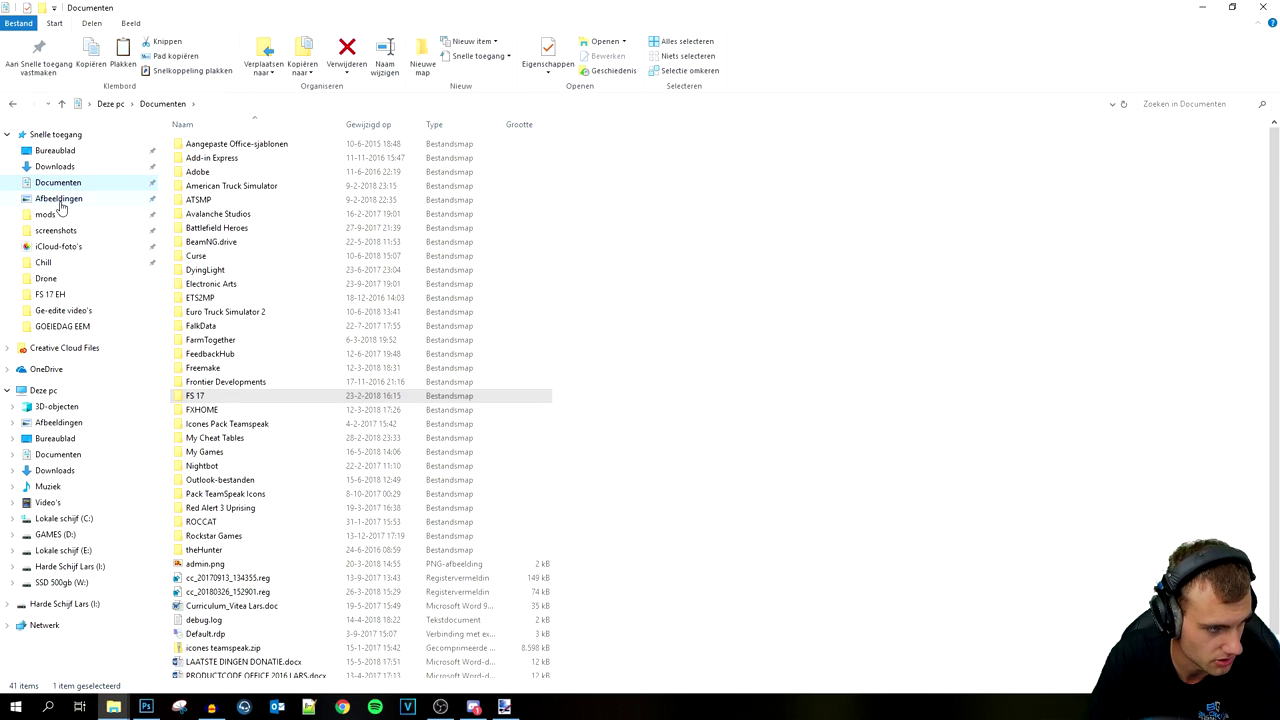
left_click(58, 198)
left_click(85, 566)
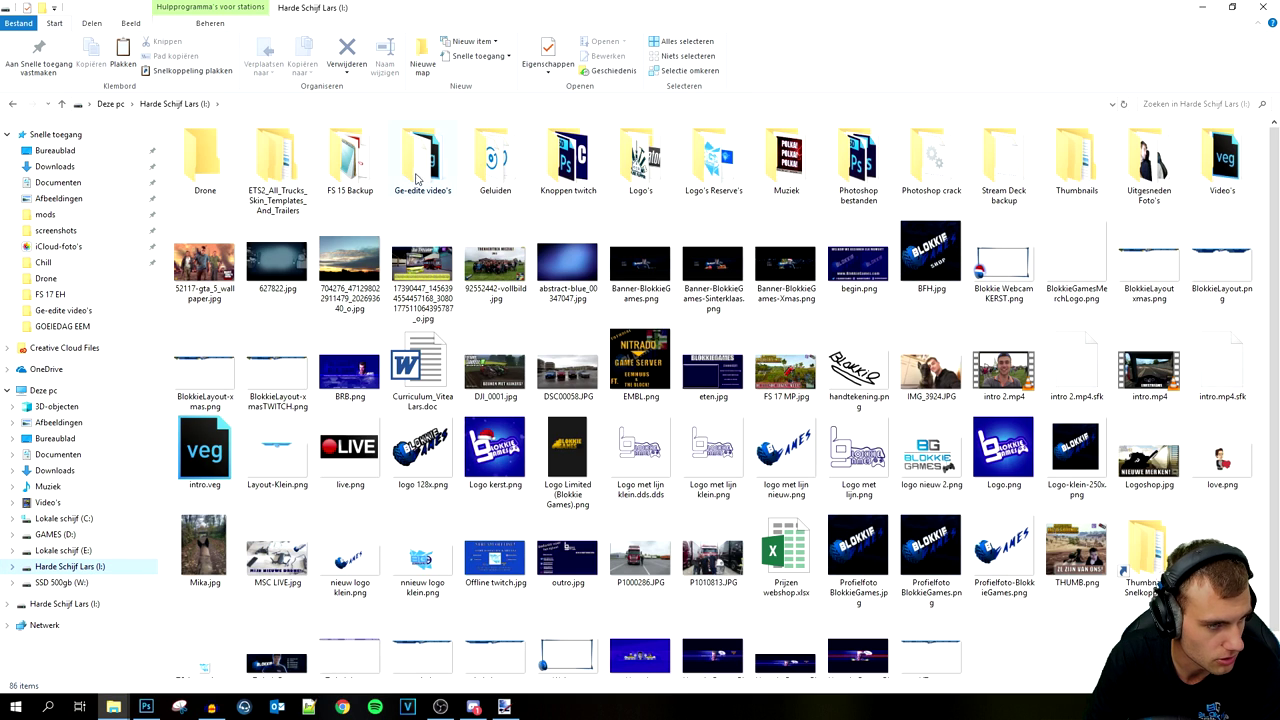
Step: Look for a logo image in the Logo's Reserve's and Photoshop bestanden > Logo's folders, and return to the root of drive I:
double_click(727, 162)
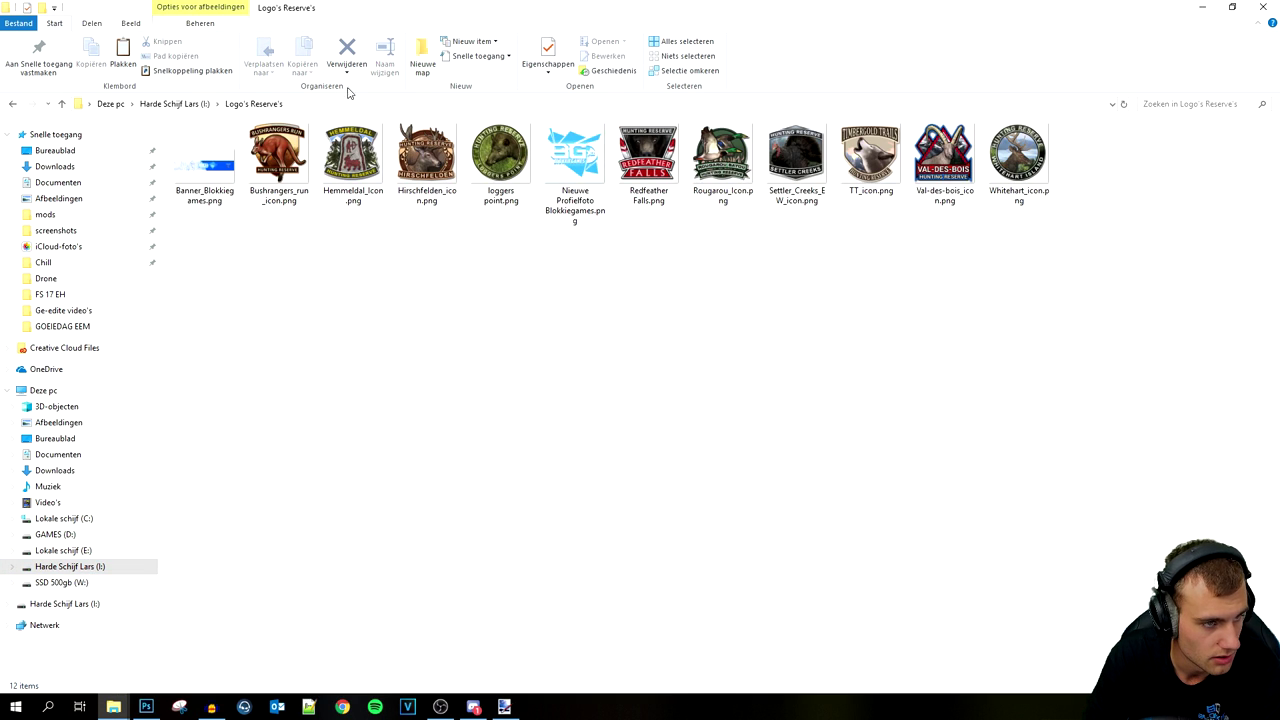
left_click(174, 104)
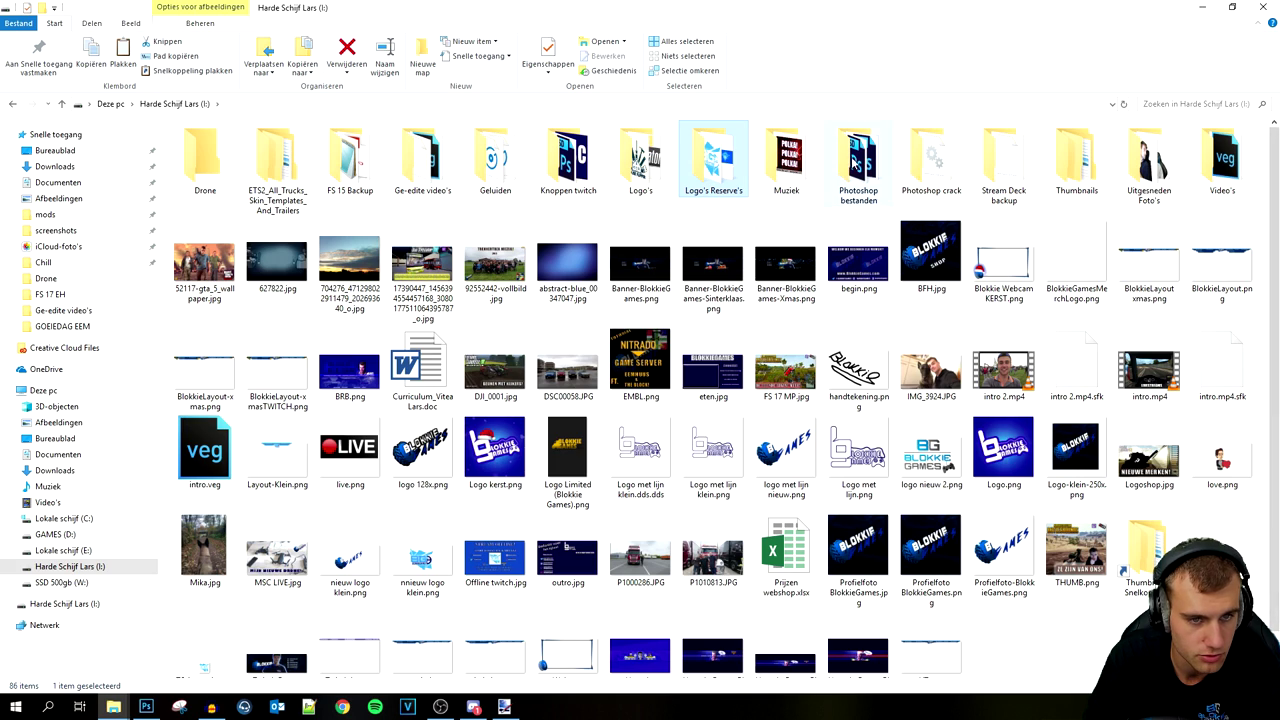
double_click(858, 160)
double_click(224, 180)
left_click(707, 178)
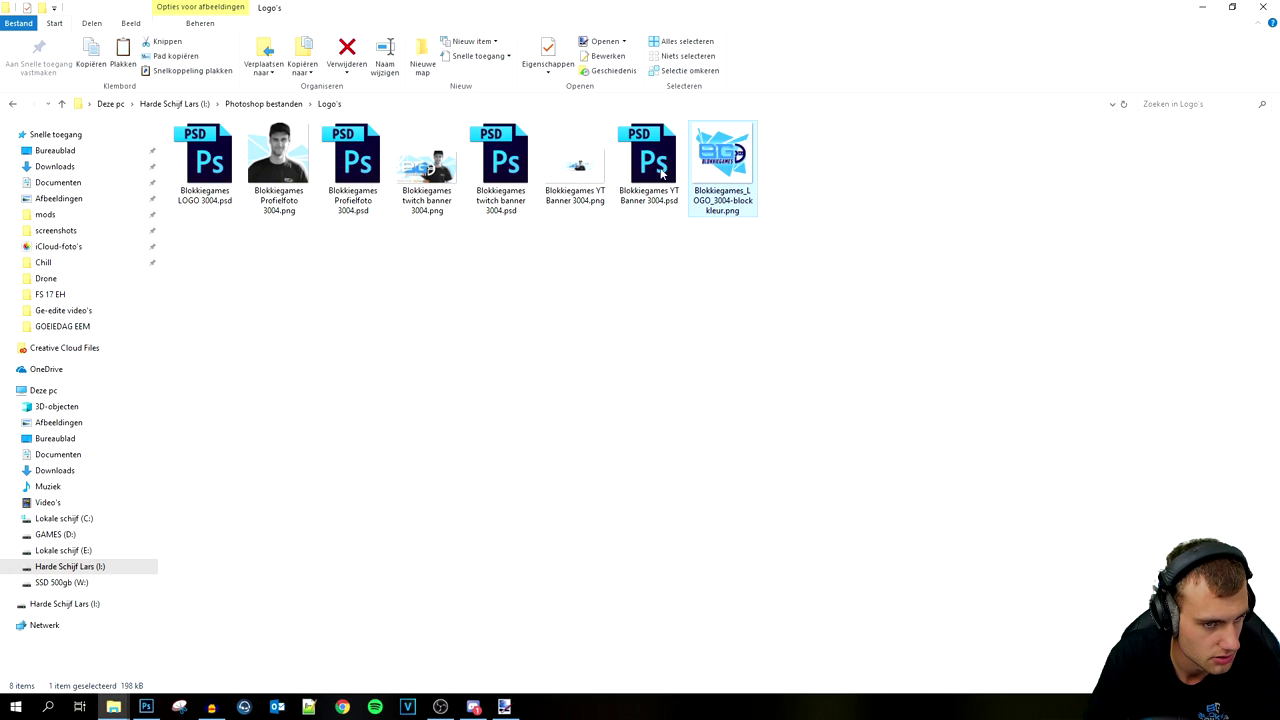
left_click(174, 104)
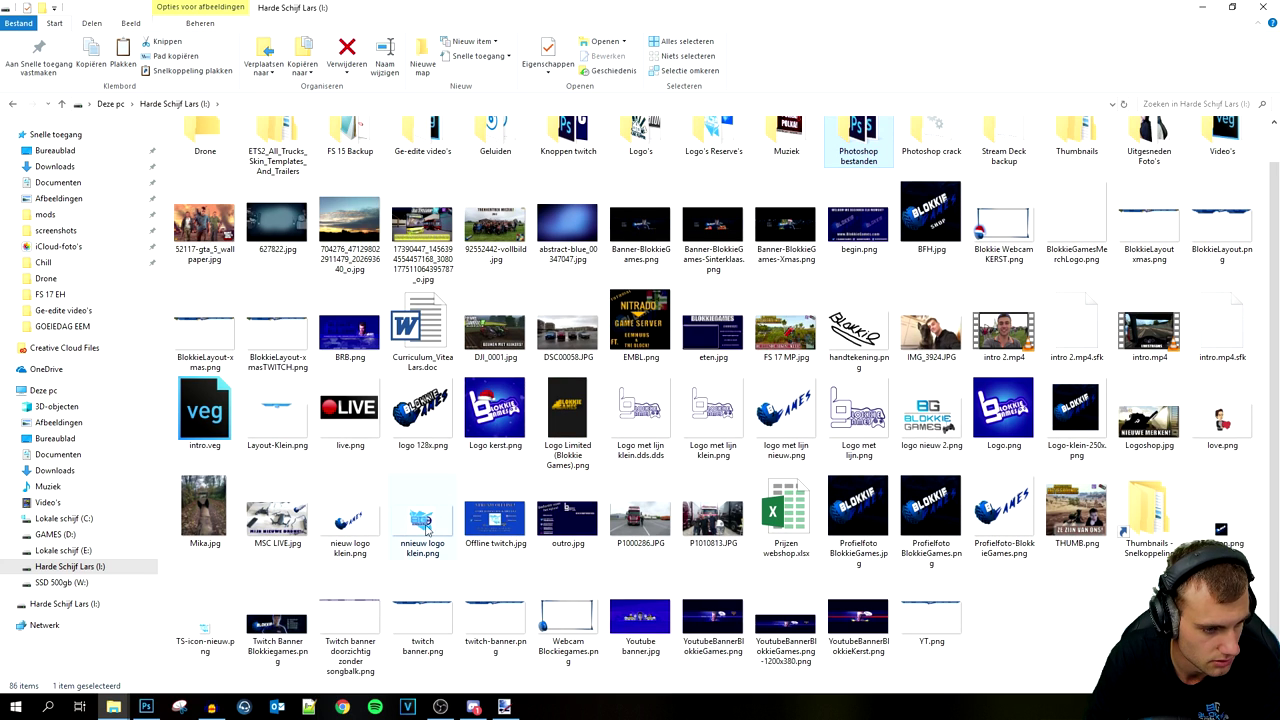
Step: Add nnieuw logo klein.png from drive I: to the adStrip.png canvas in paint.net as a new layer
left_click(435, 550)
mouse_move(435, 552)
left_mouse_down()
mouse_move(512, 640)
mouse_move(504, 706)
mouse_move(651, 371)
mouse_move(677, 347)
left_mouse_up()
left_click(606, 393)
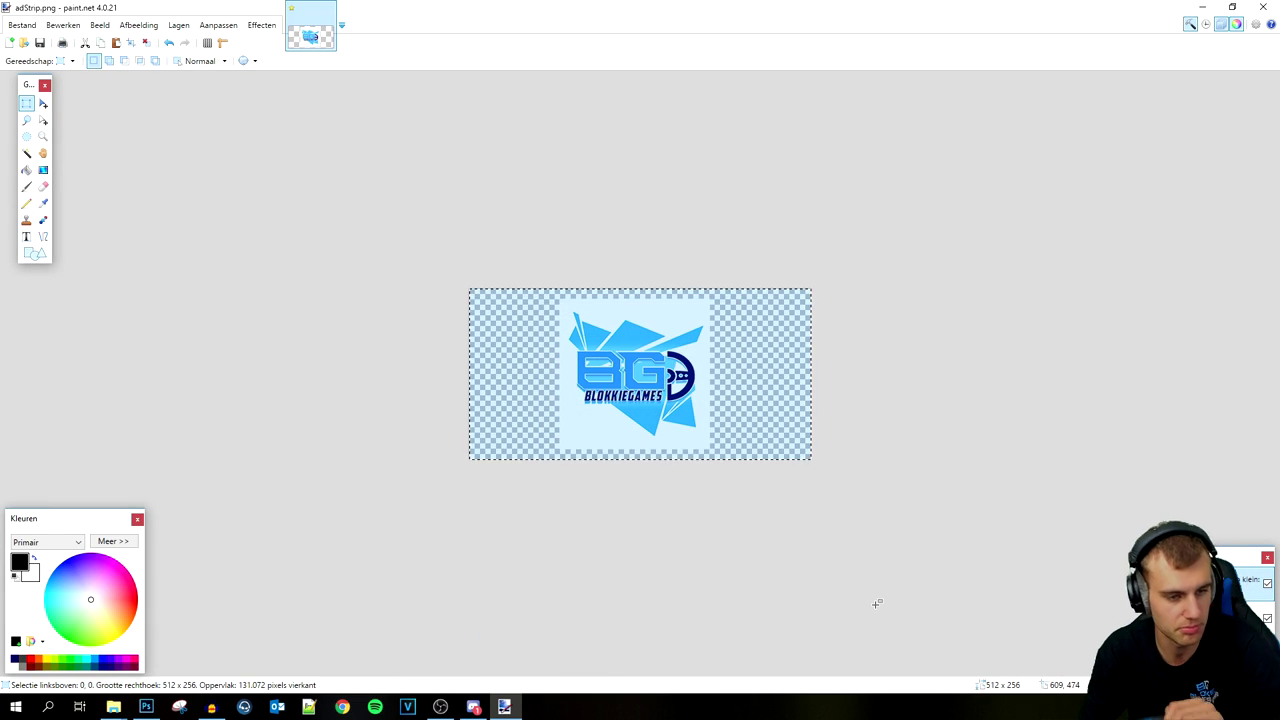
Step: Save the image as PNG over adStrip.png in the Nieuw logo folder with automatic bit depth and flattened layers, and close paint.net
key("ctrl+shift+s")
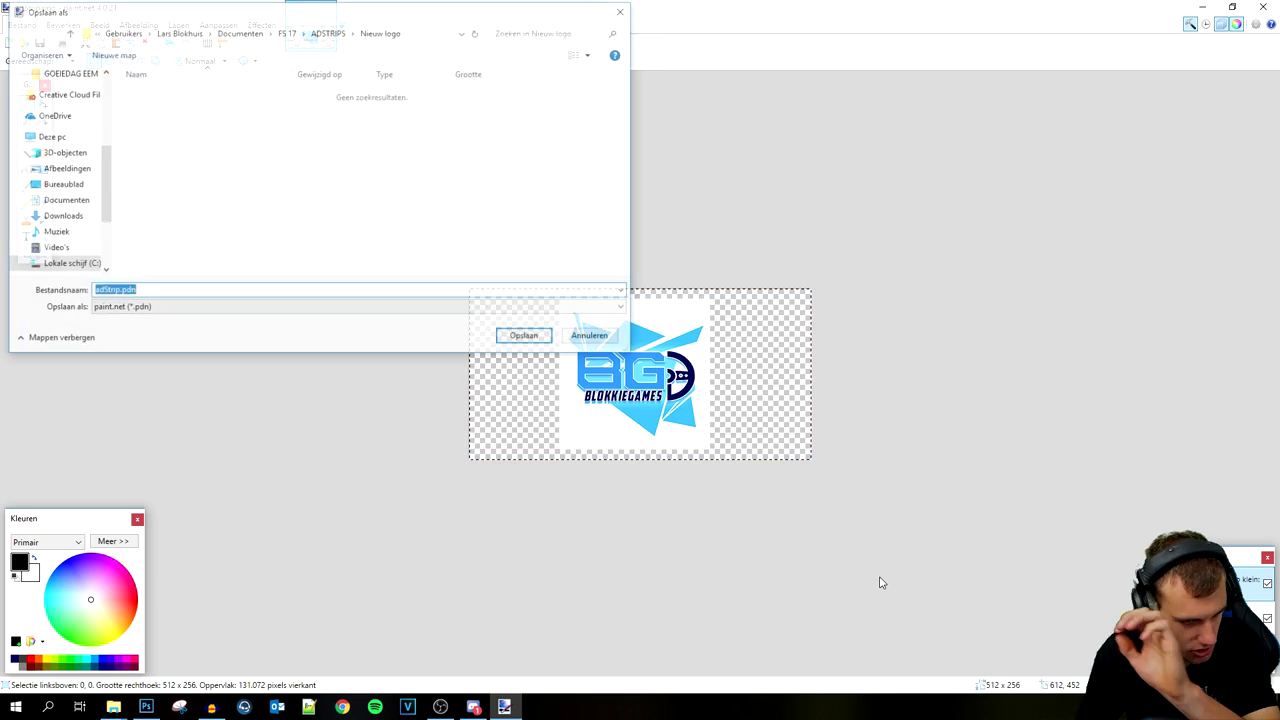
left_click(255, 305)
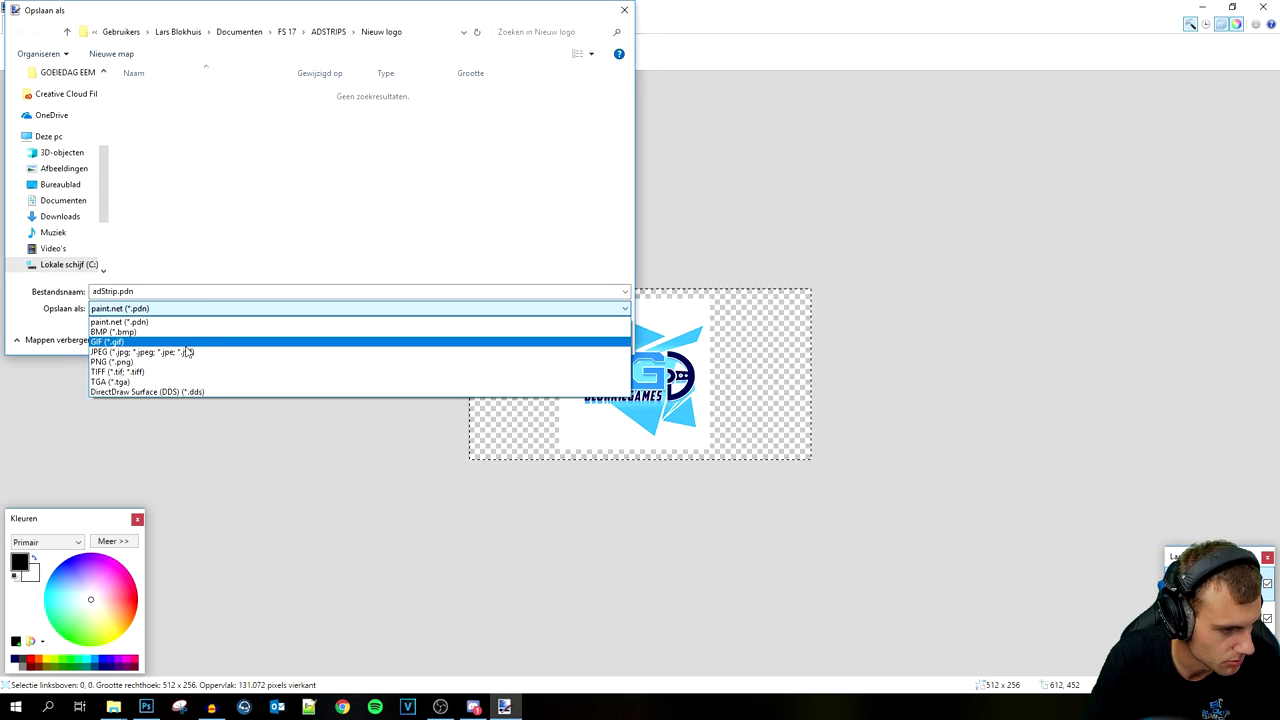
left_click(193, 389)
left_click(205, 308)
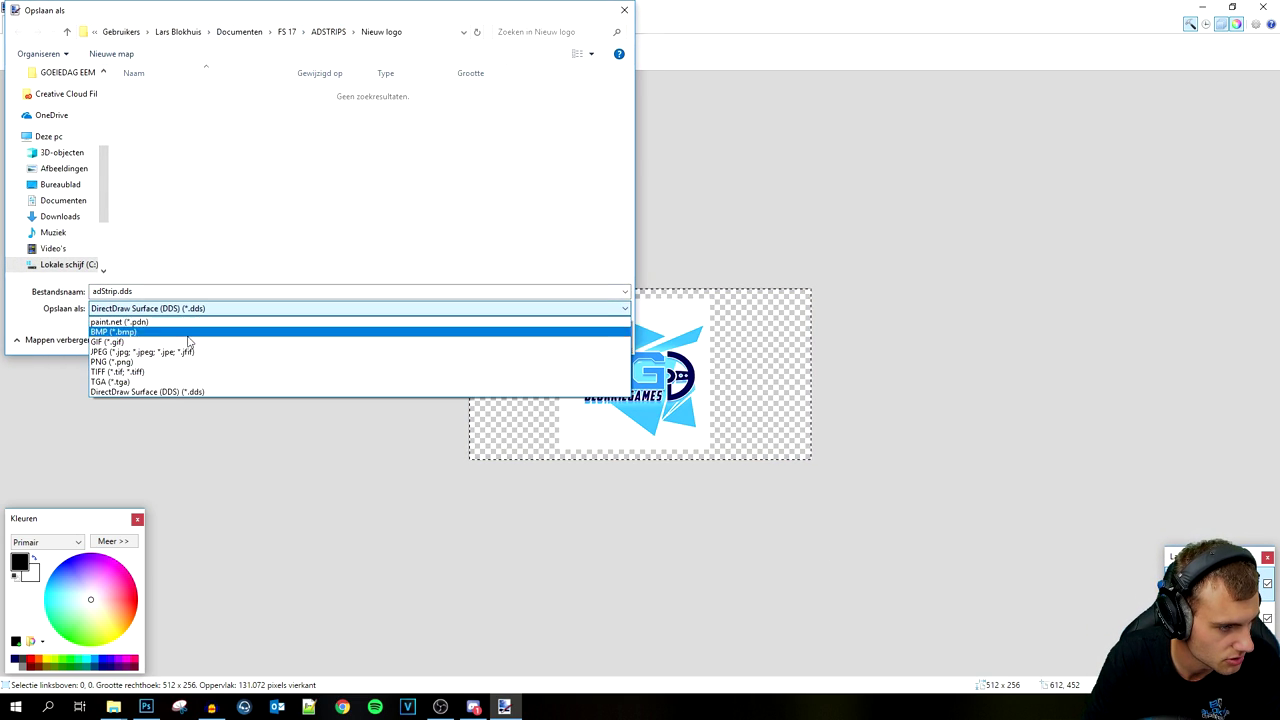
left_click(150, 362)
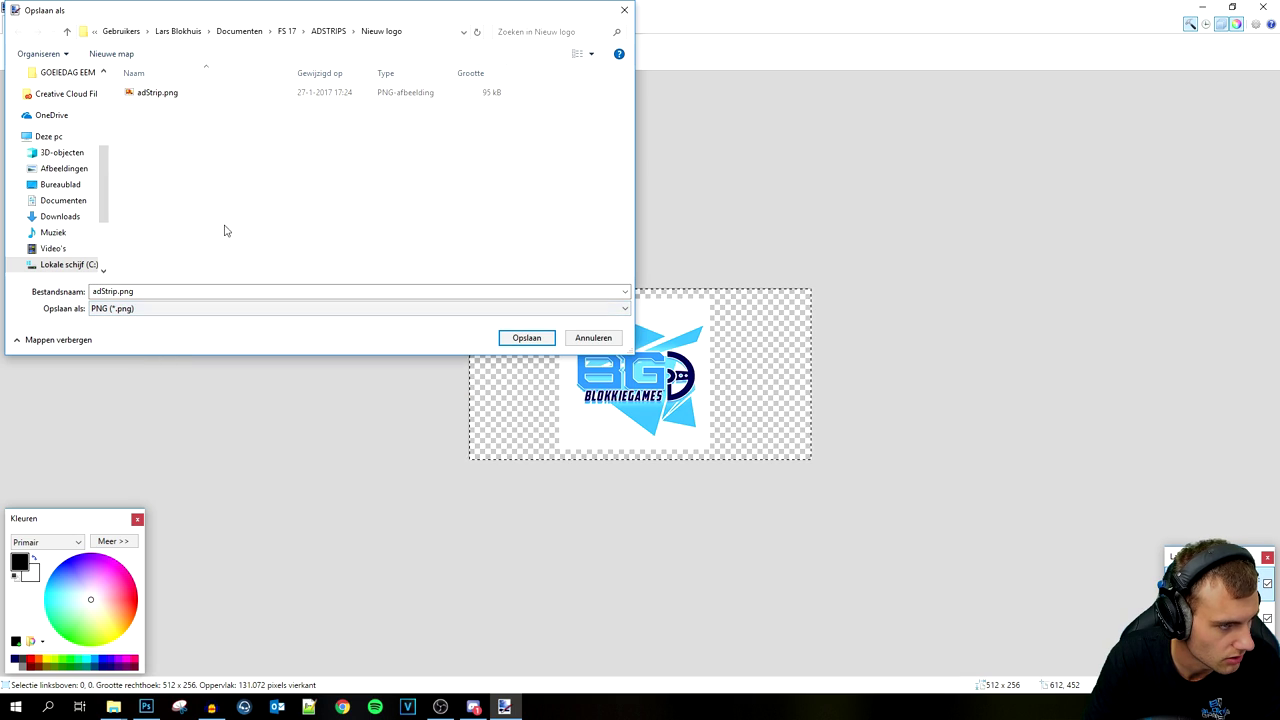
left_click(526, 337)
left_click(667, 351)
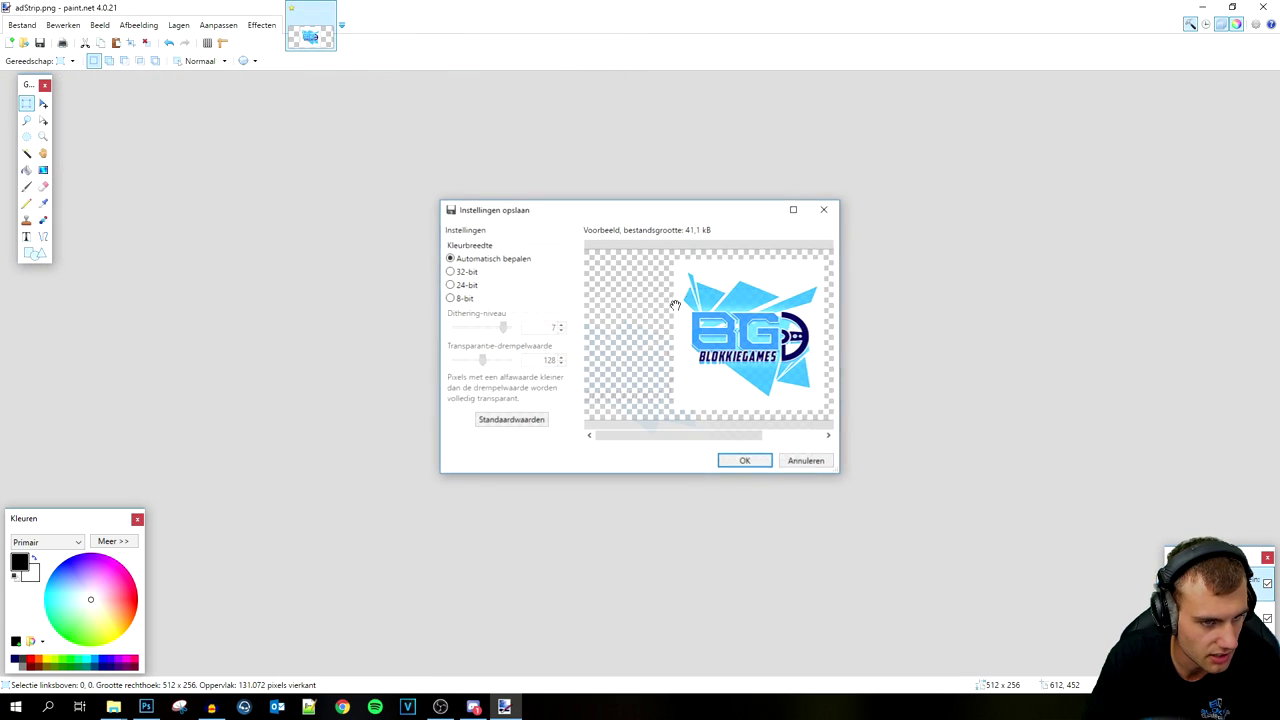
left_click(748, 463)
left_click(612, 398)
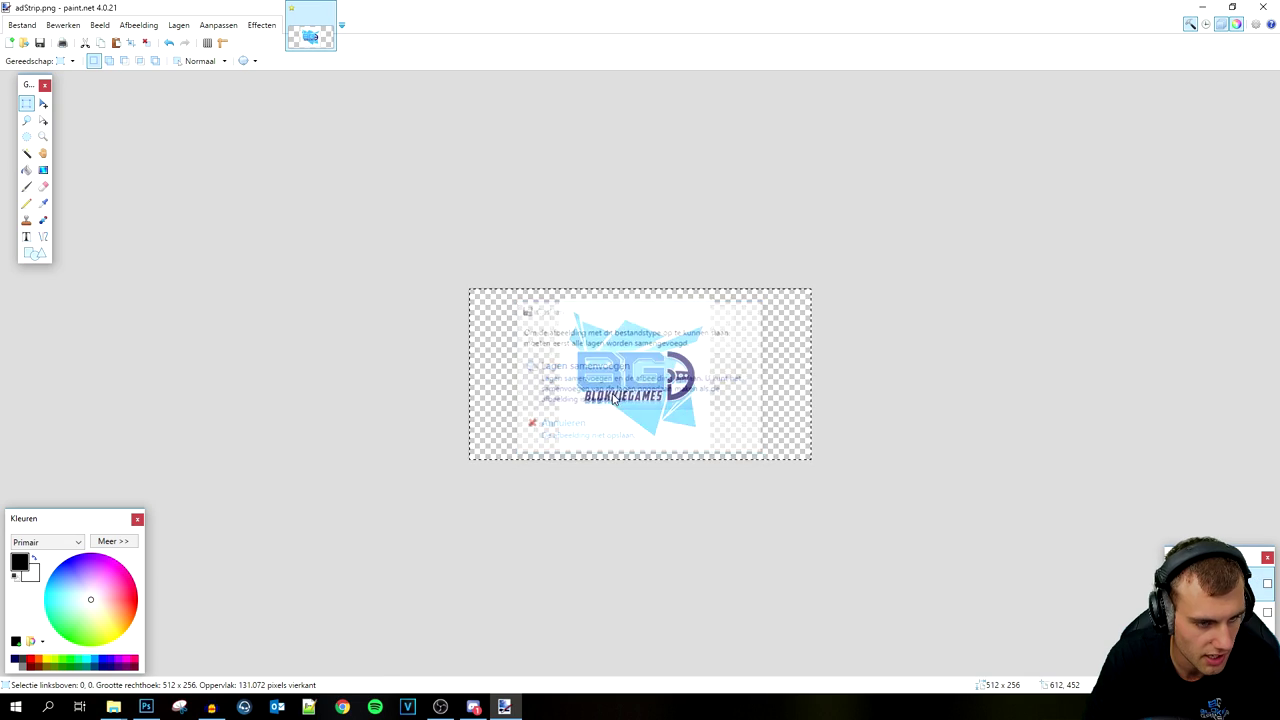
left_click(1263, 7)
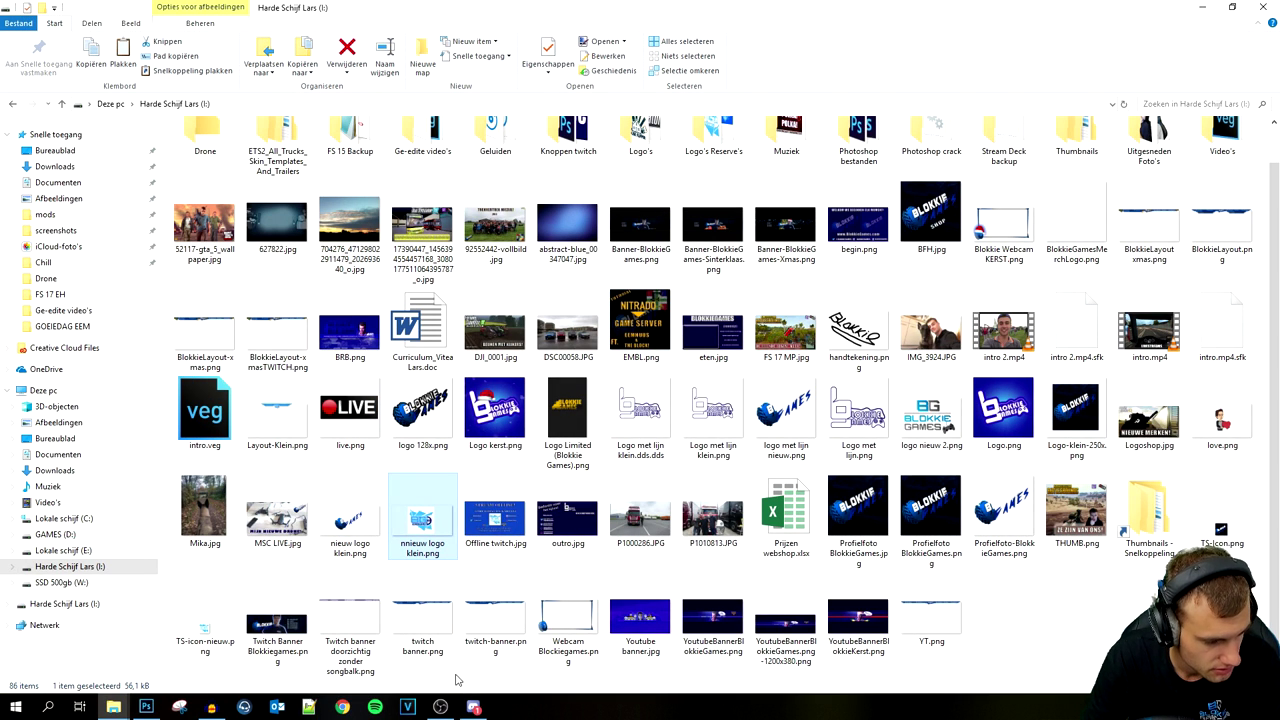
Step: Look through the mods folder and the ADSTRIPS folder, and return to Documenten > FS 17
left_click(54, 186)
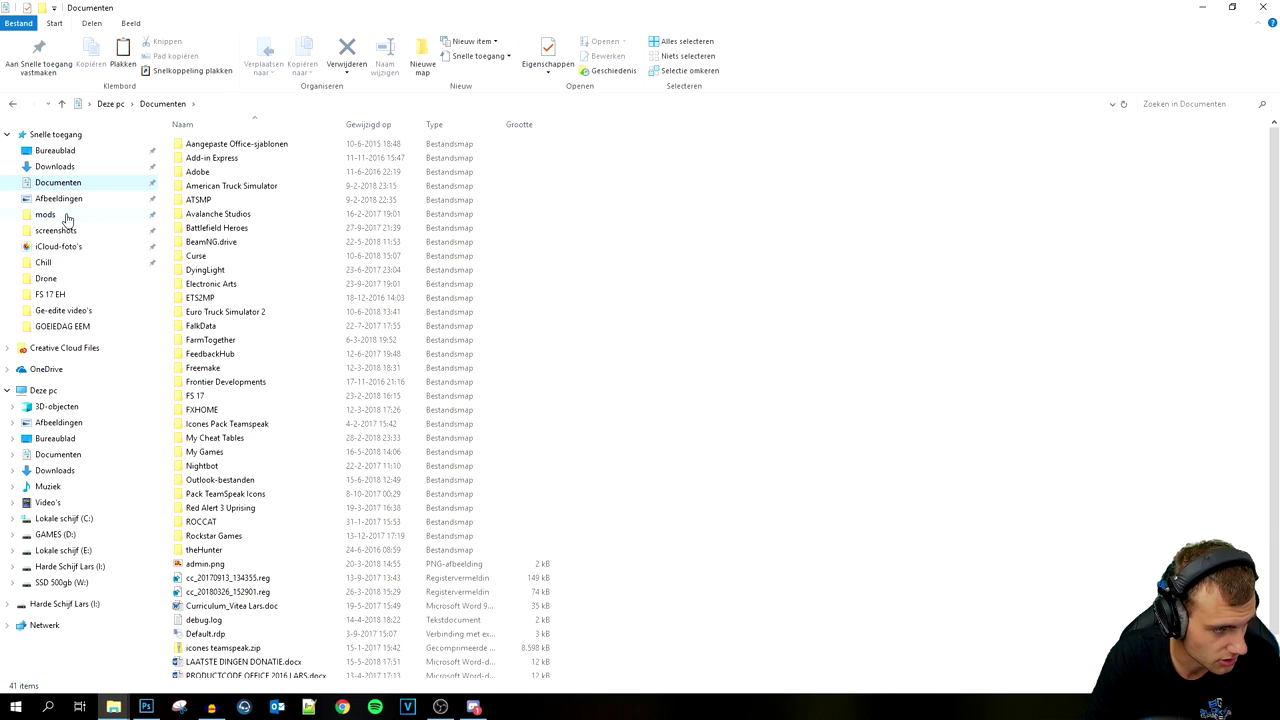
left_click(47, 215)
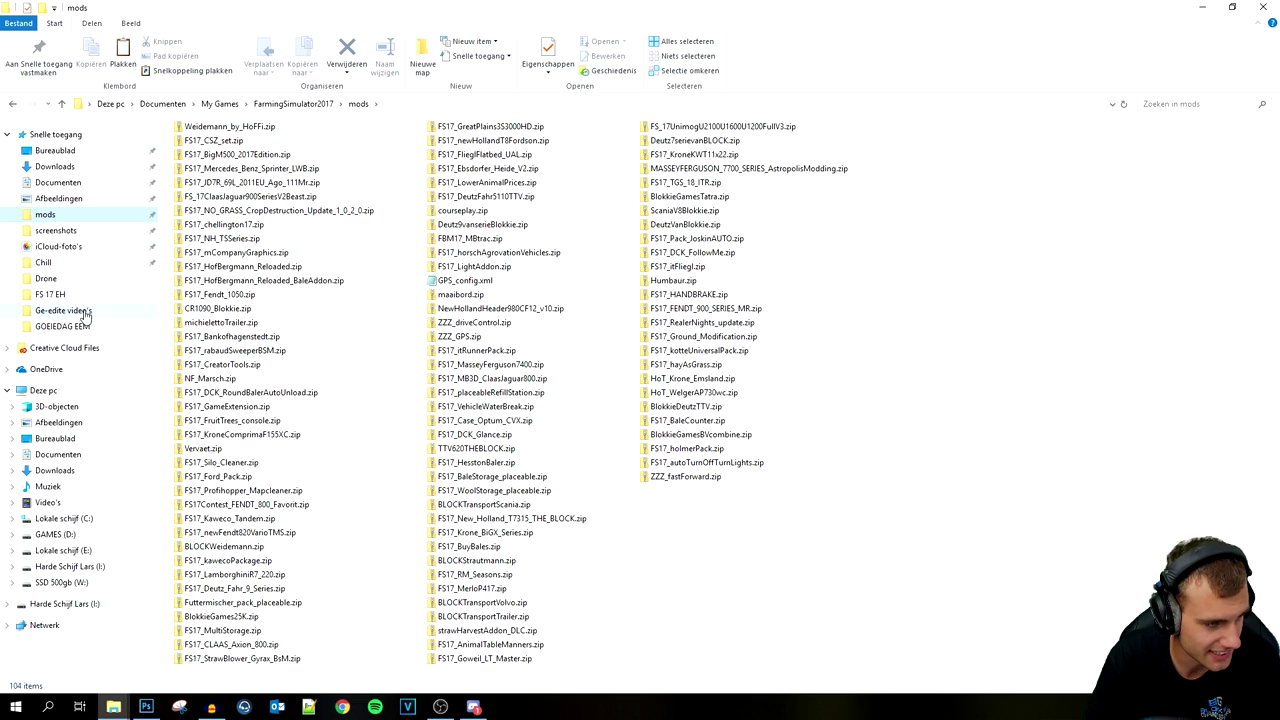
left_click(58, 183)
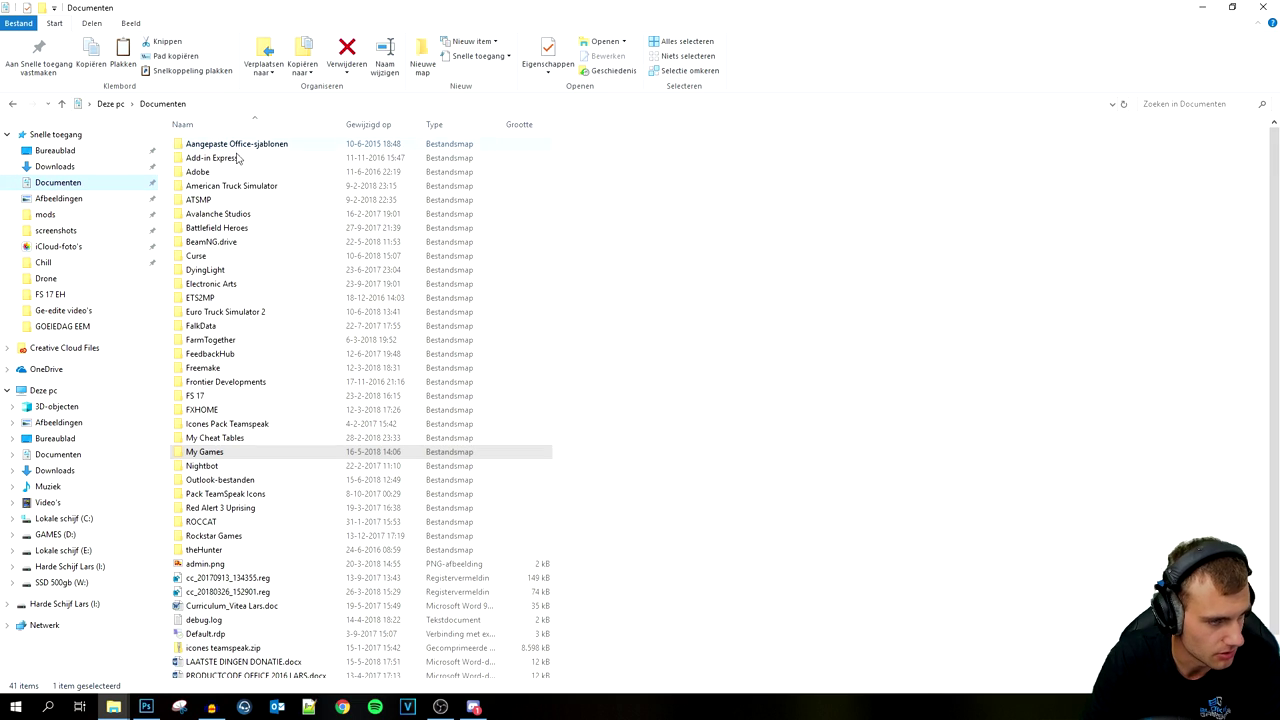
double_click(197, 397)
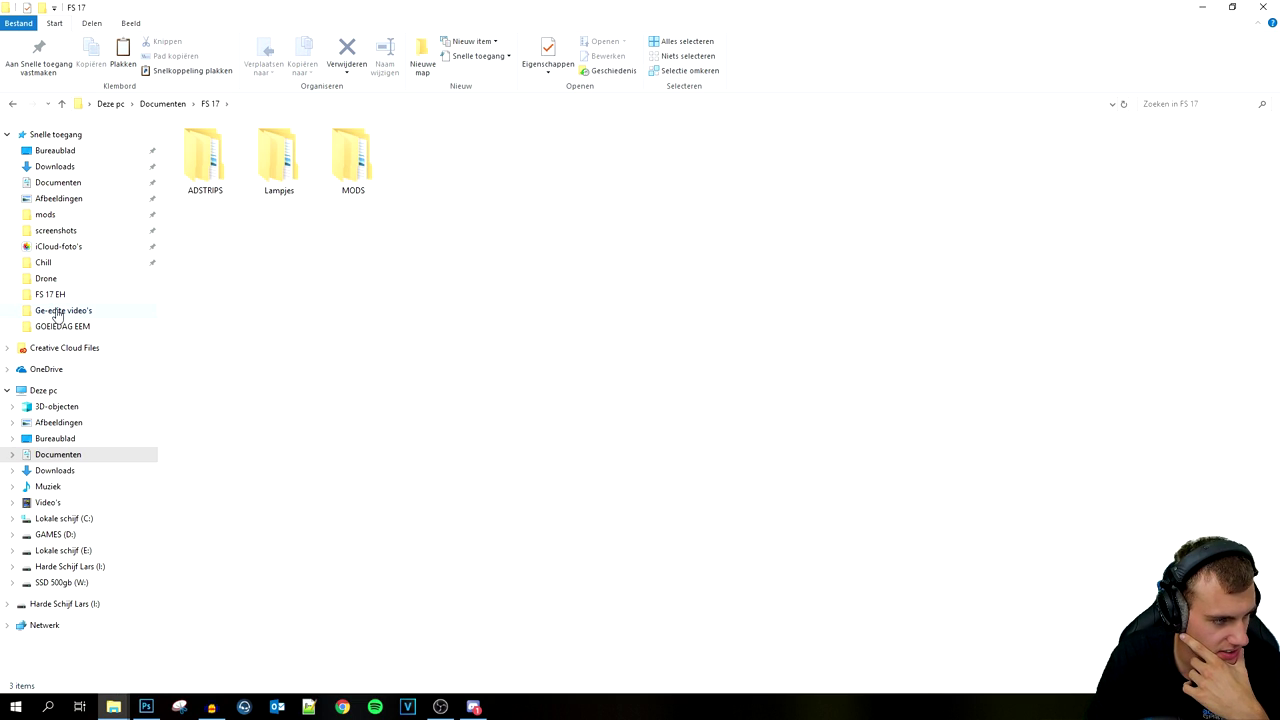
left_click(199, 172)
double_click(199, 172)
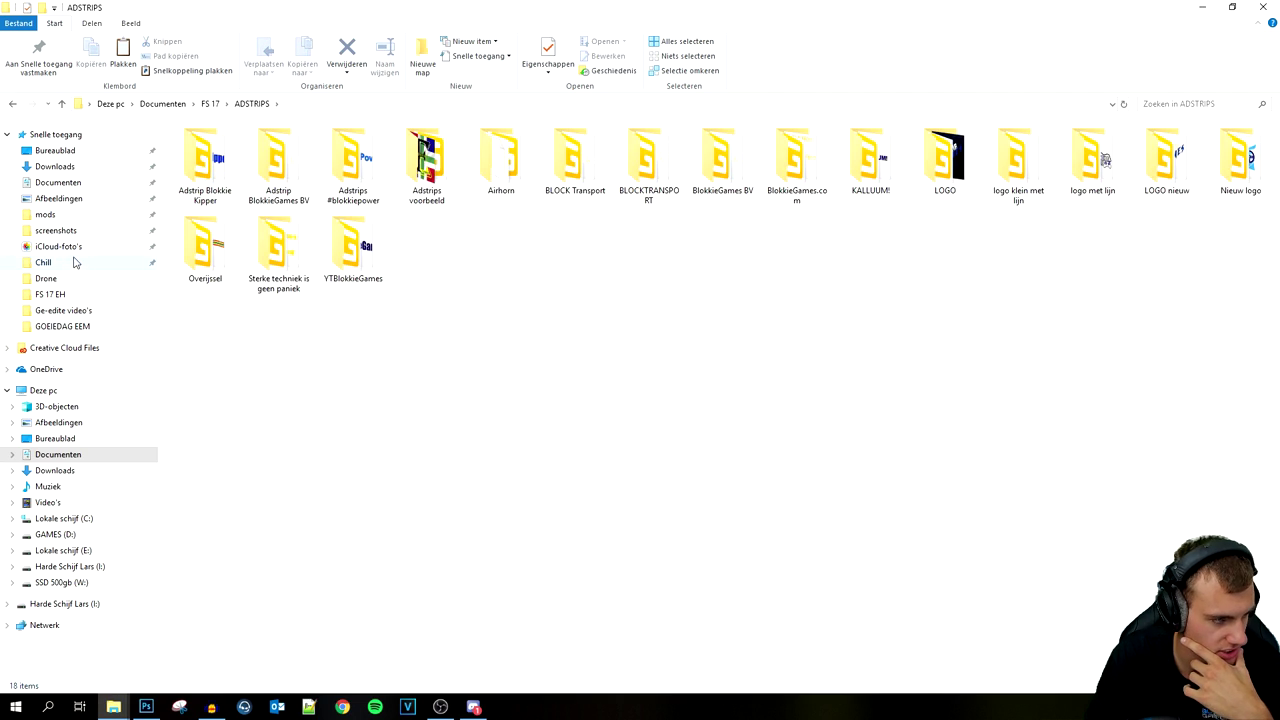
left_click(210, 104)
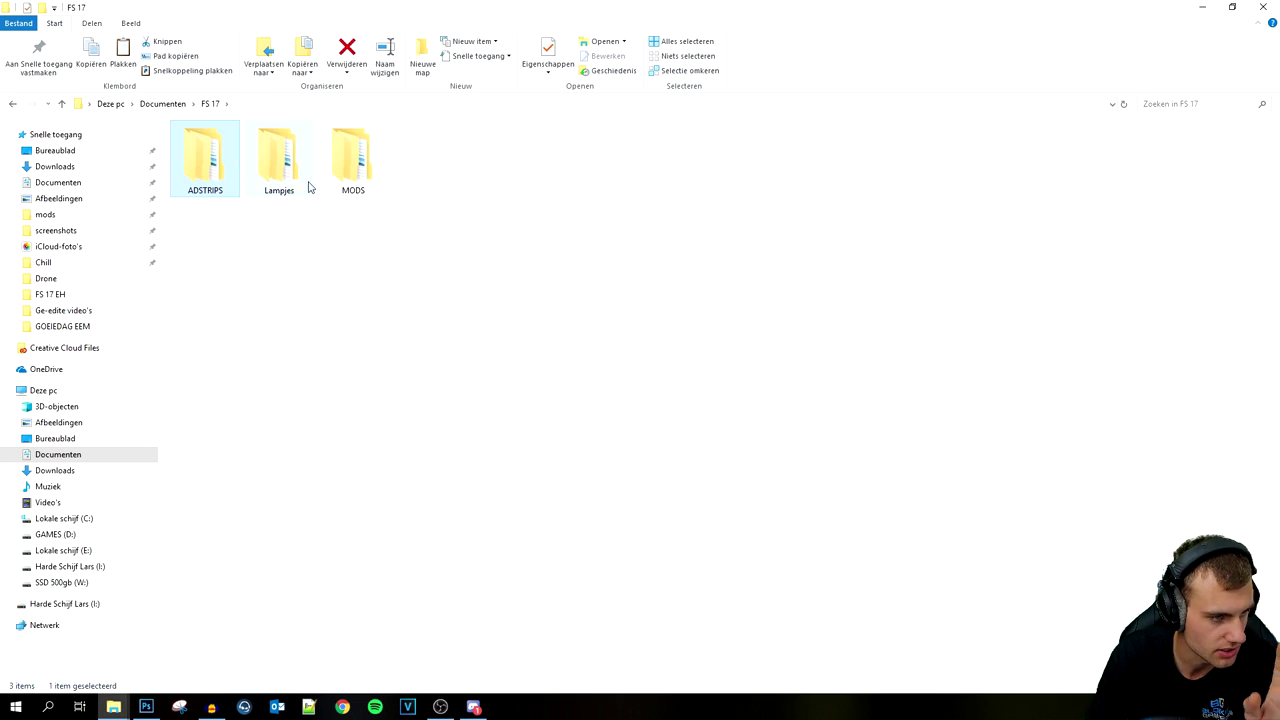
Step: Open Sprinter_LWB.i3d from MODS > BLOCKSprinter > FS17_Mercedes_Benz_Sprinter_LWB in GIANTS Editor
double_click(345, 165)
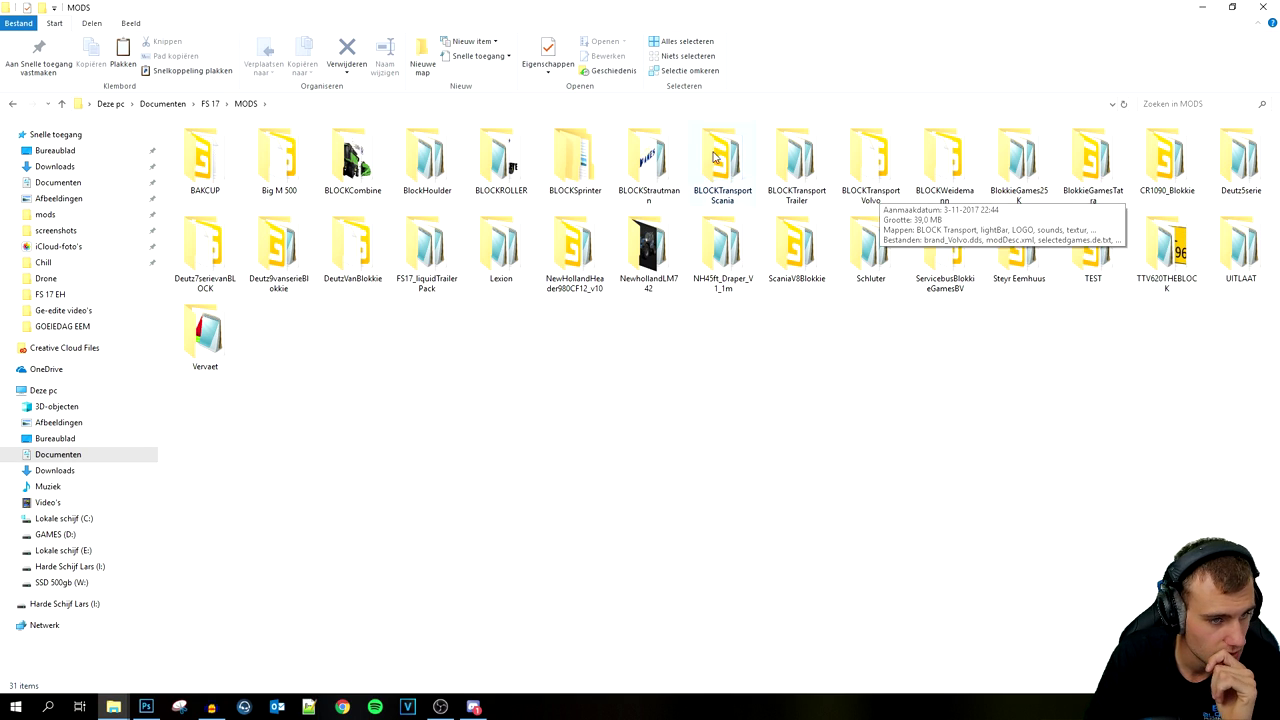
double_click(575, 160)
double_click(246, 146)
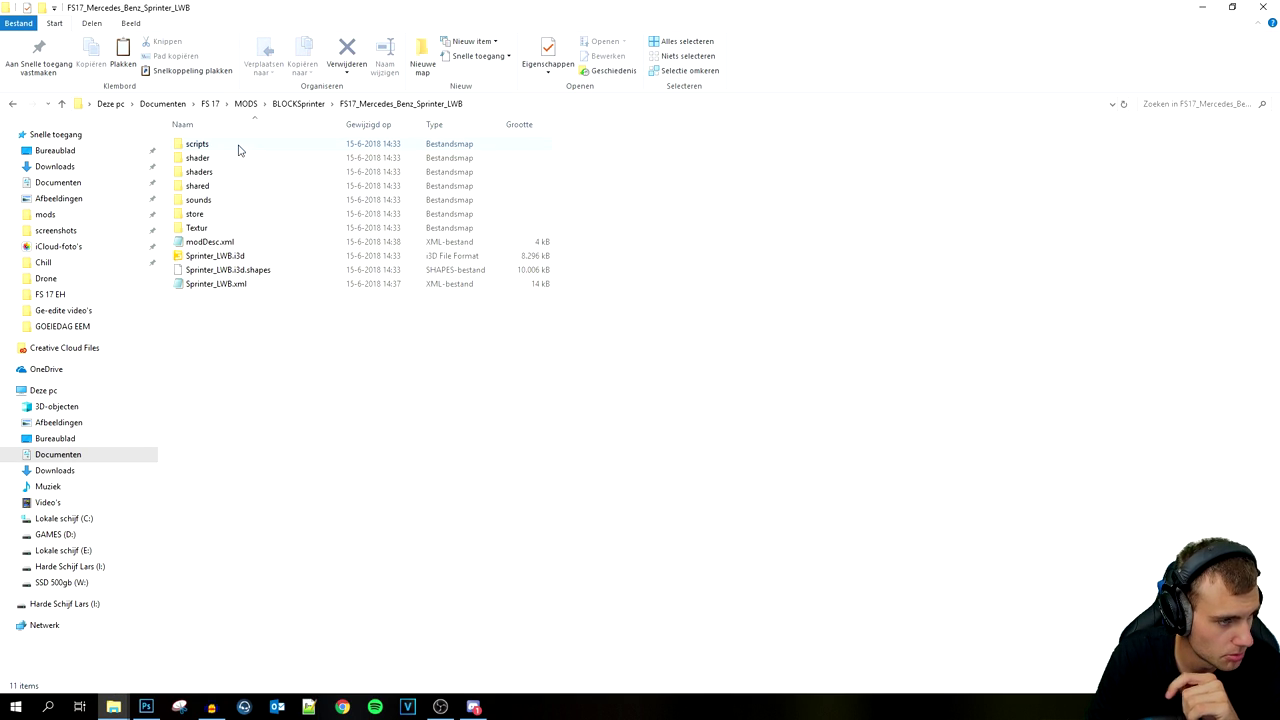
double_click(238, 256)
left_click(656, 436)
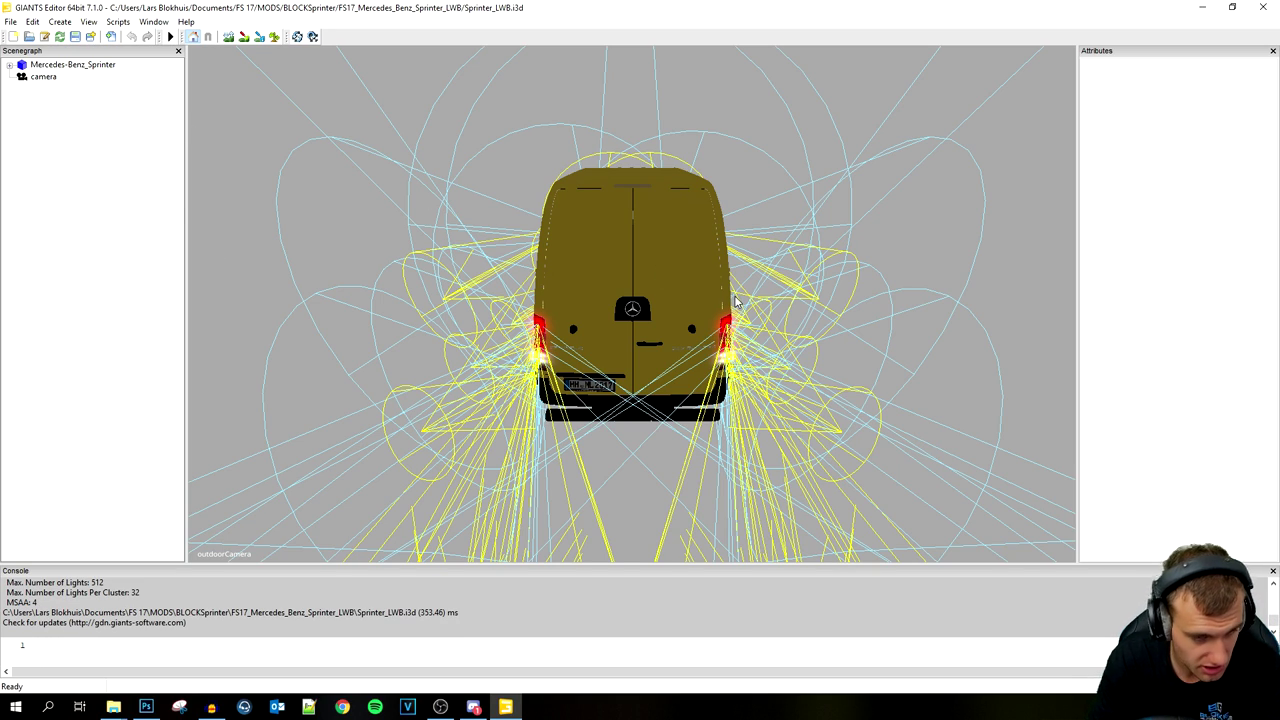
Step: Switch the viewport to the scene's camera and frame the whole van from outside, showing its long side at an angle
left_click(89, 21)
mouse_move(117, 42)
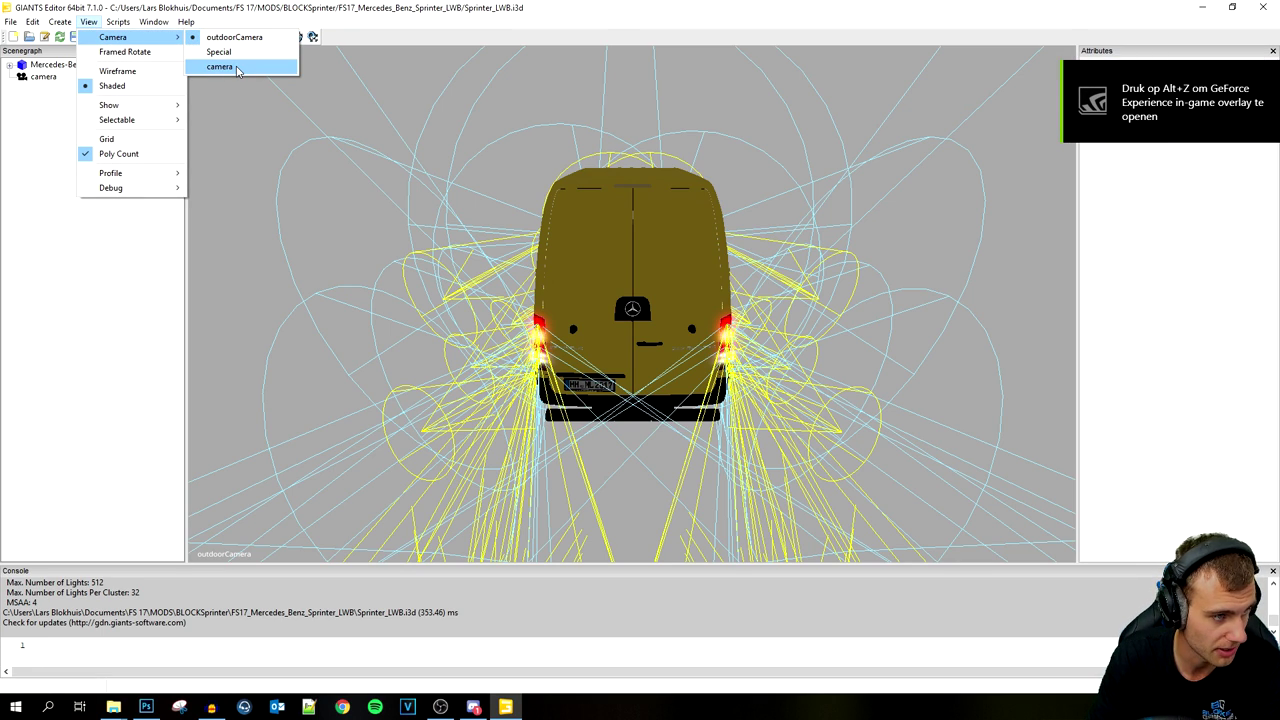
left_click(237, 67)
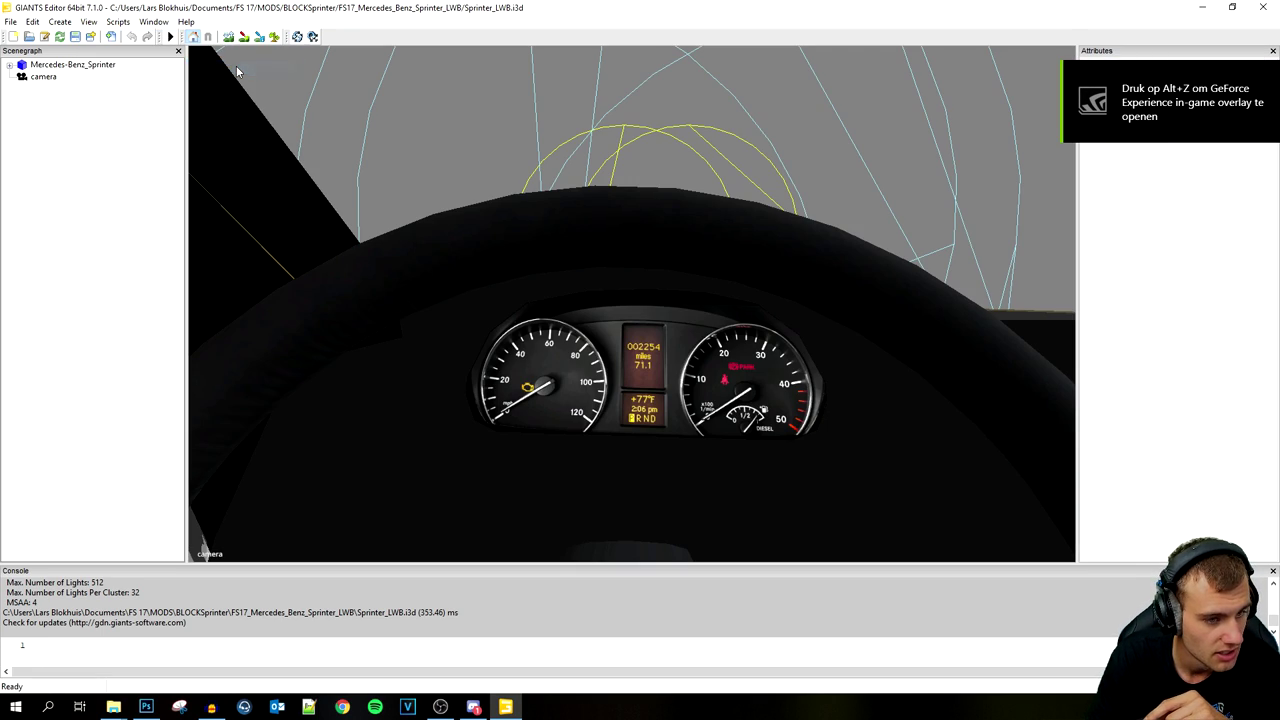
left_click_drag(572, 381, 636, 383, "alt")
scroll(636, 383, "down", 5)
middle_click_drag(636, 383, 652, 389, "alt")
right_click_drag(652, 388, 815, 430)
middle_click_drag(666, 396, 657, 392, "alt")
left_click_drag(657, 392, 659, 358, "alt")
middle_click_drag(659, 358, 637, 358, "alt")
right_click_drag(637, 364, 634, 360)
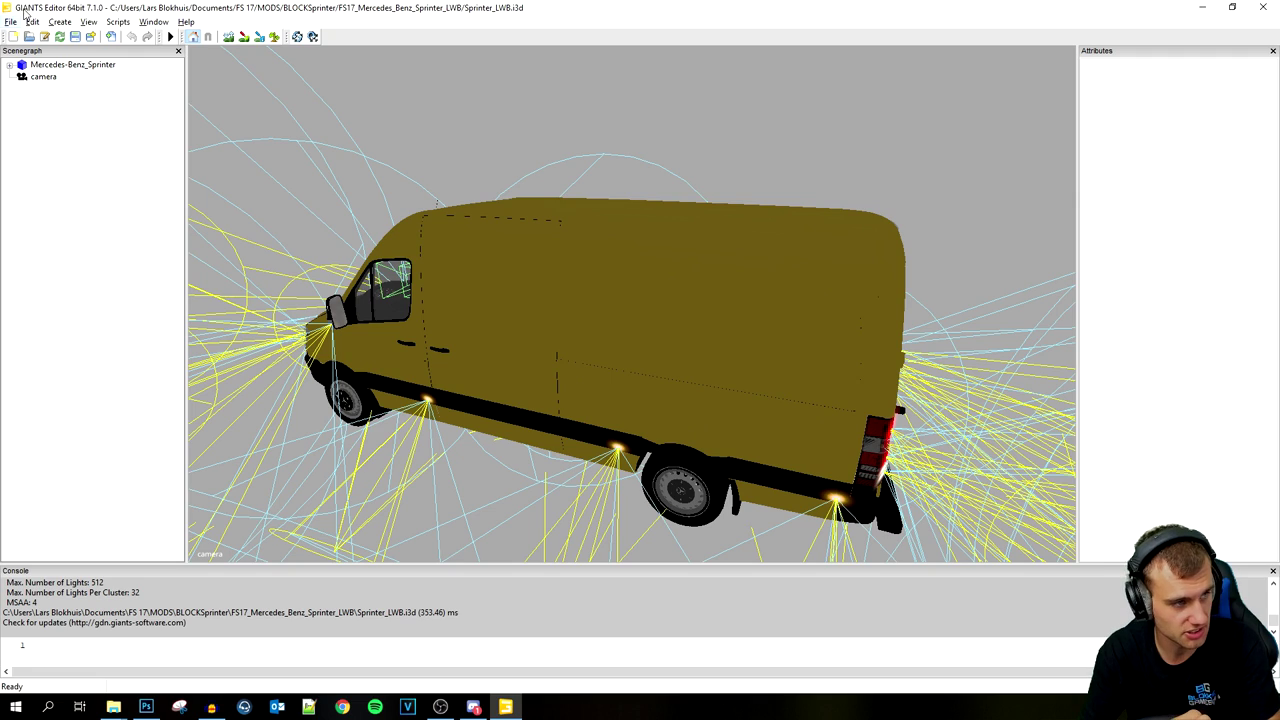
Step: Copy the Nieuw logo folder from Documenten > FS 17 > ADSTRIPS into the FS17_Mercedes_Benz_Sprinter_LWB mod folder
left_click(60, 21)
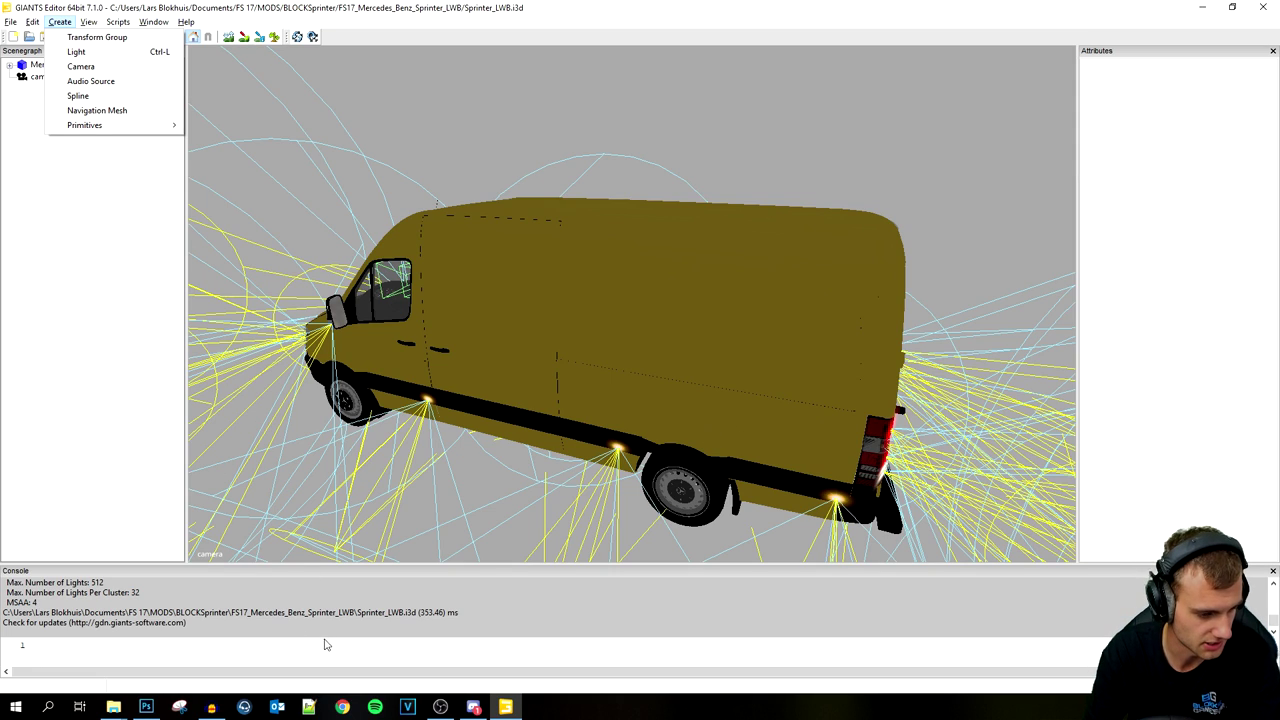
left_click(114, 706)
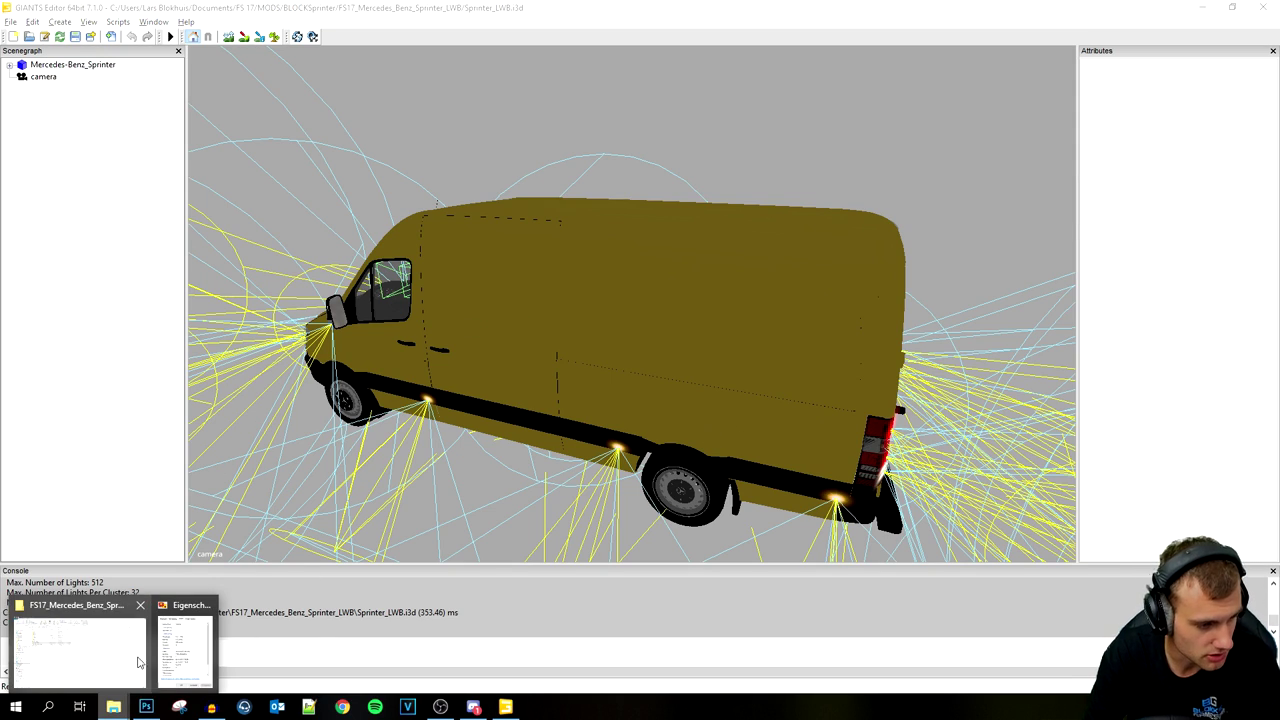
left_click(82, 655)
left_click(114, 706)
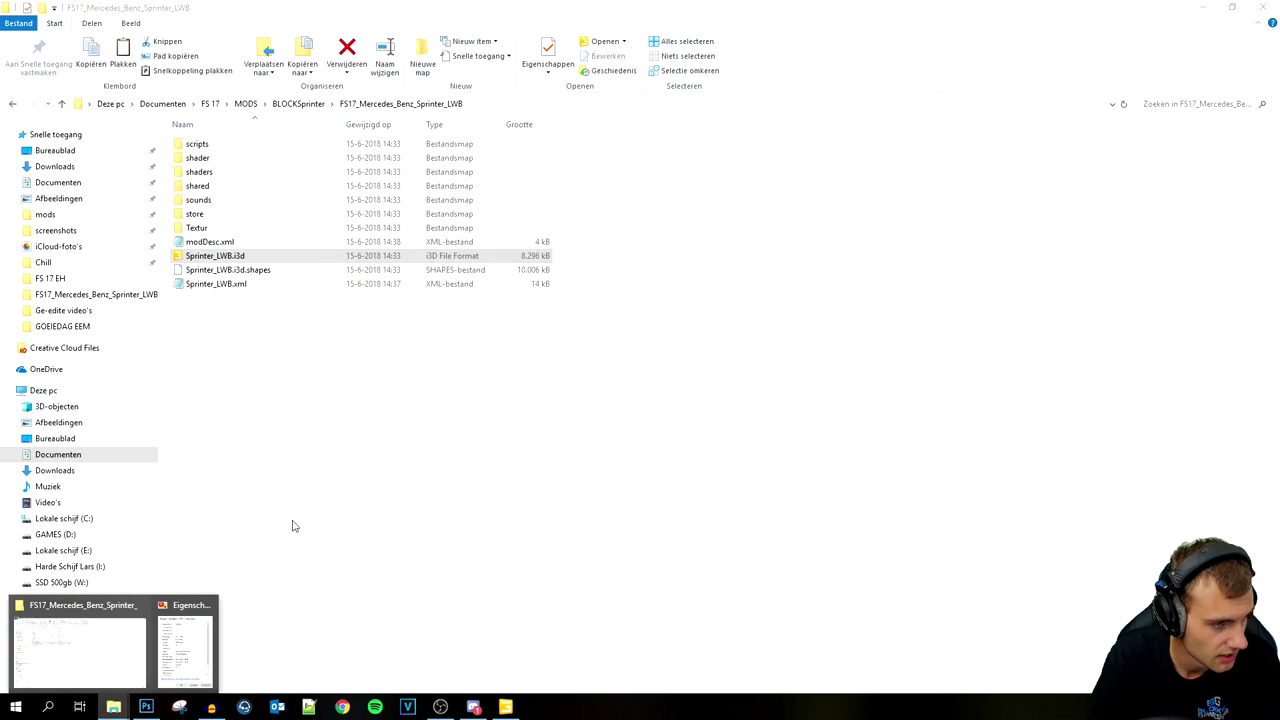
left_click(275, 491)
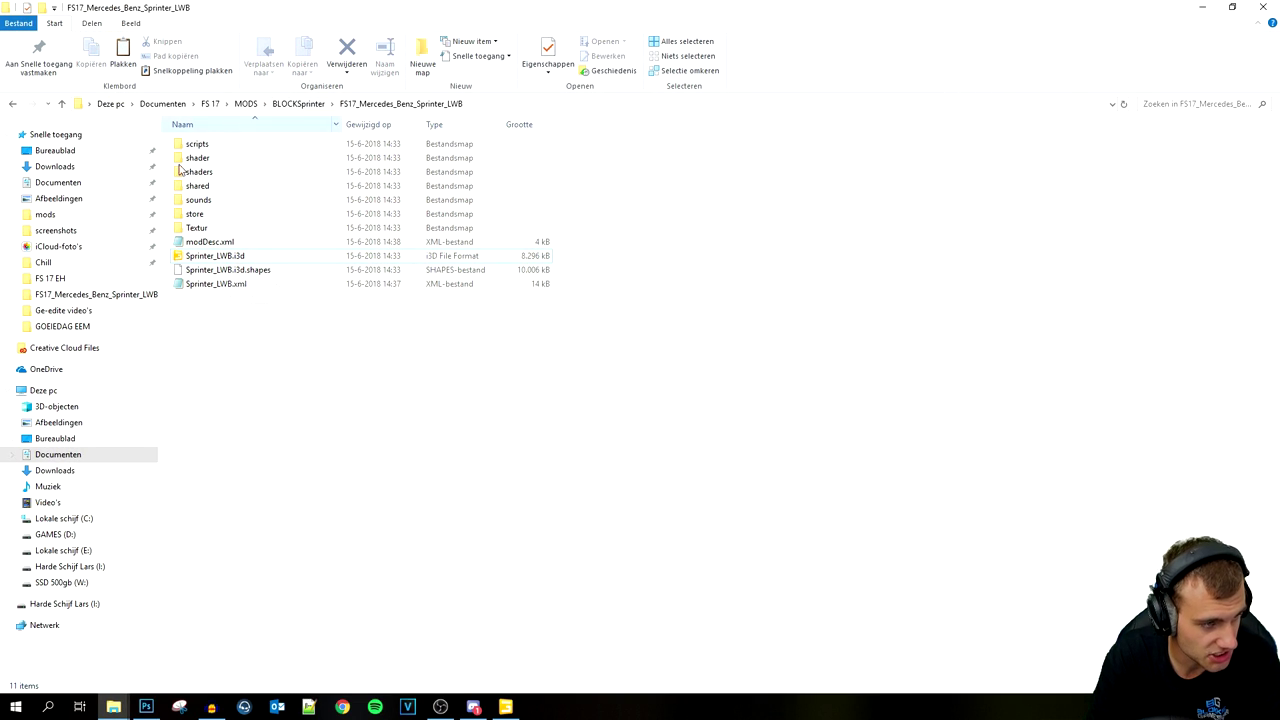
left_click(58, 182)
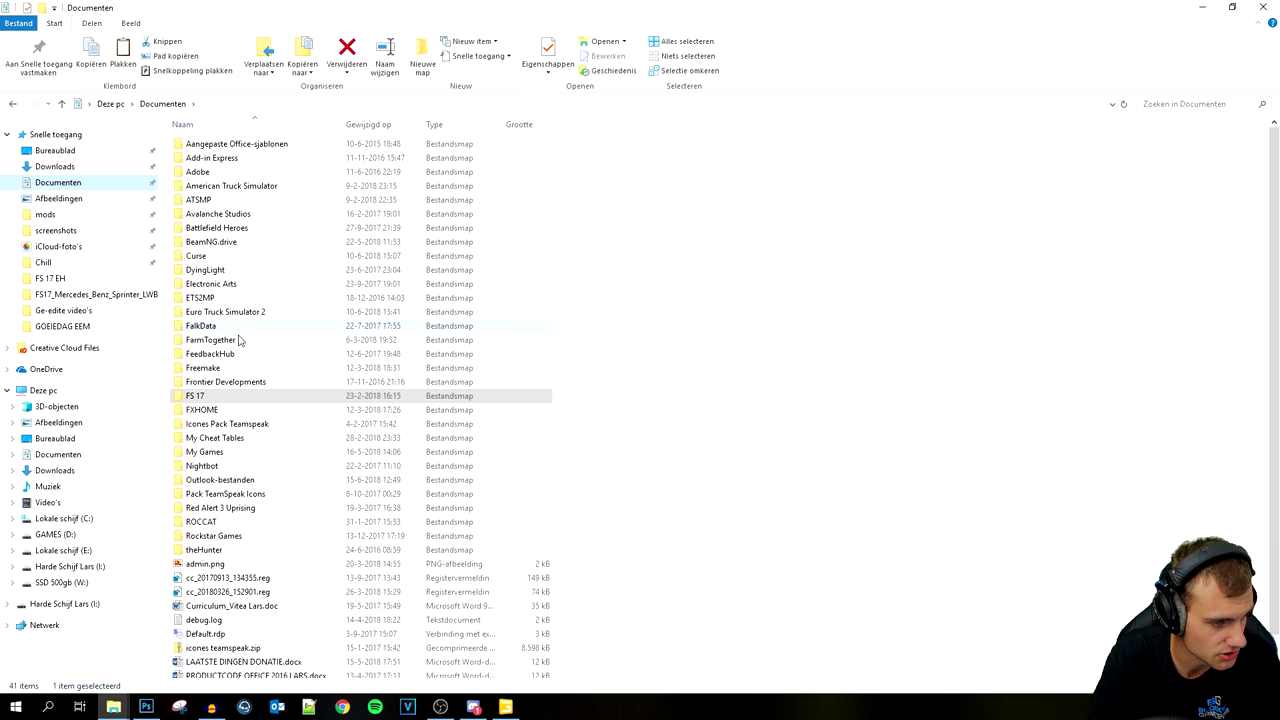
double_click(198, 395)
double_click(198, 174)
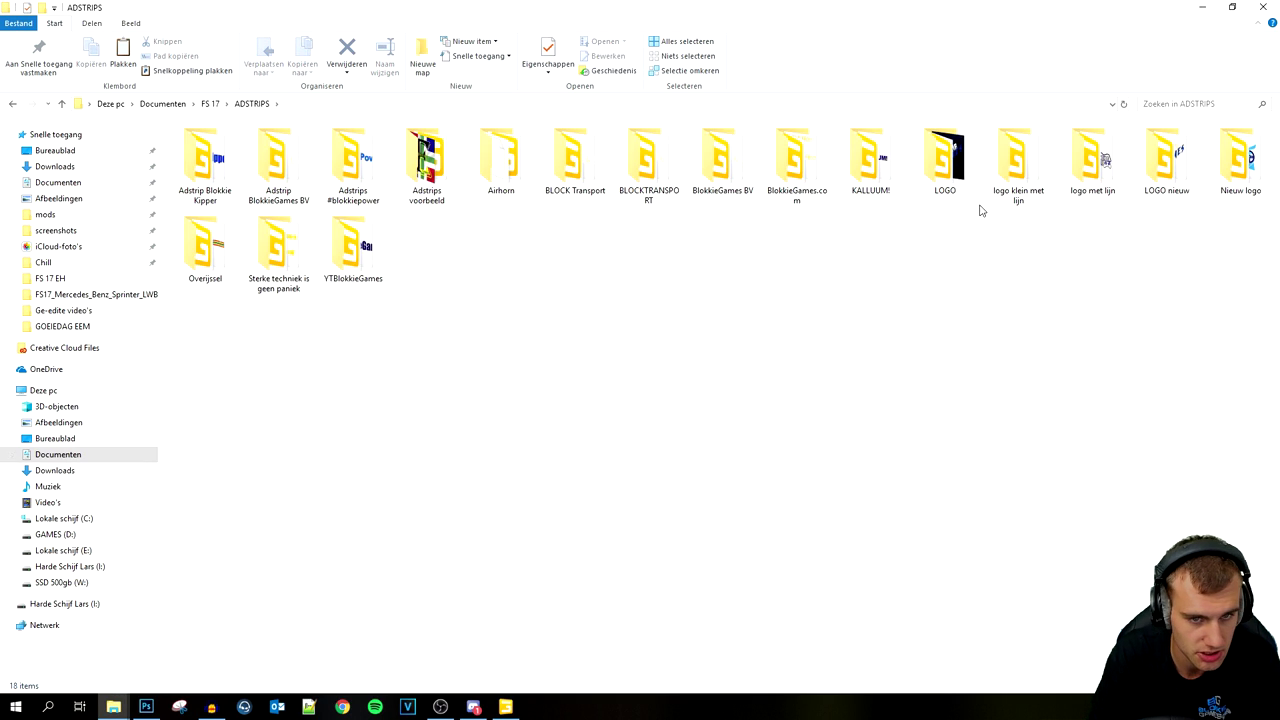
left_click(1239, 170)
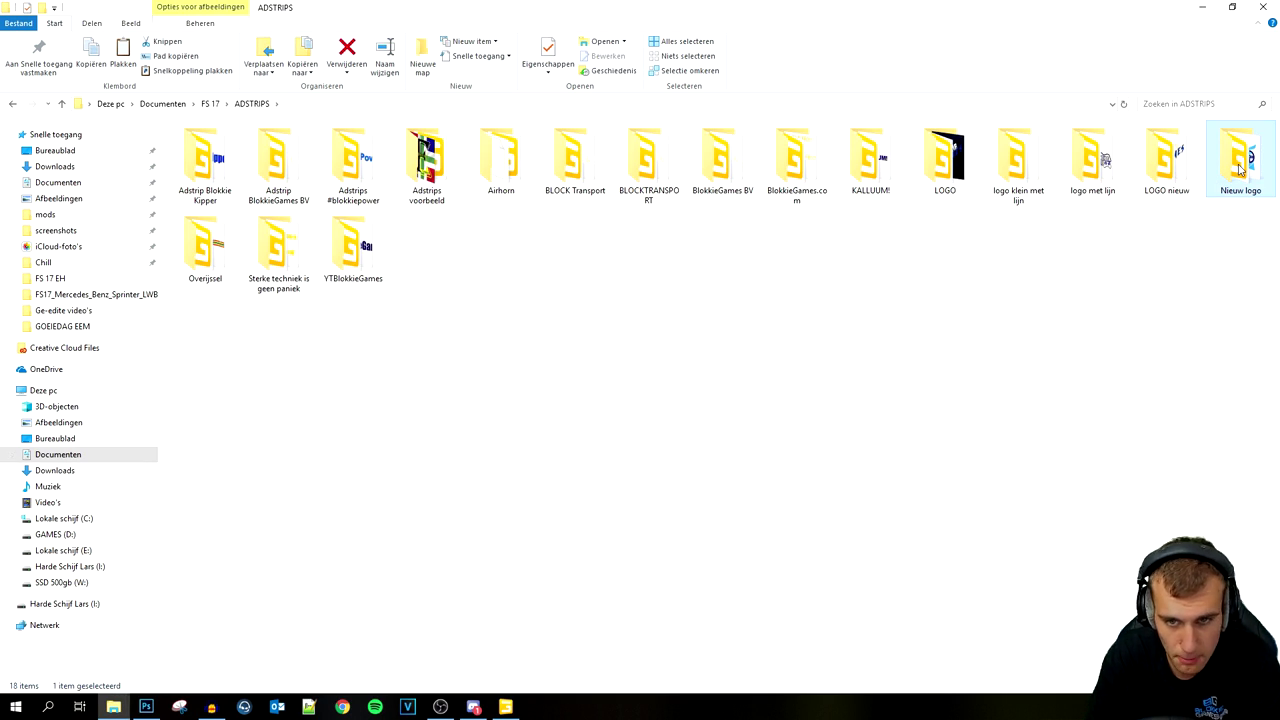
left_click(91, 295)
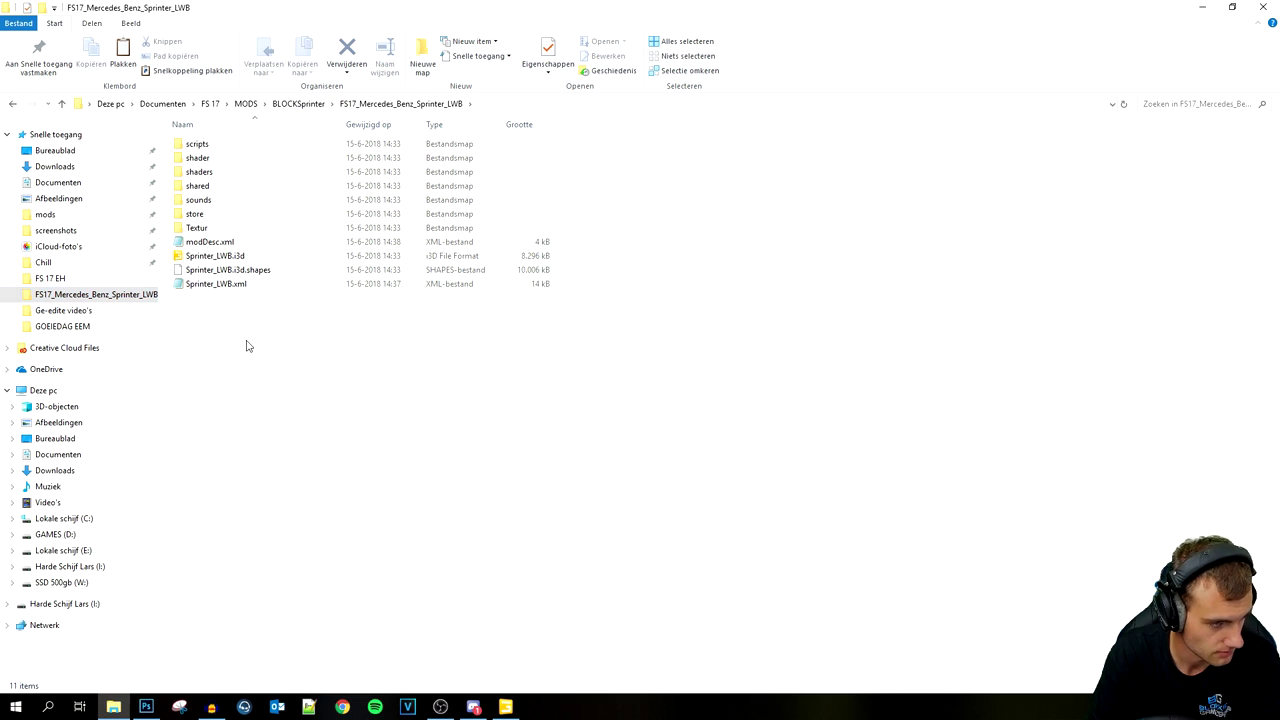
key("ctrl+v")
Step: Import adStrip.i3d from the mod's Nieuw logo folder into the Sprinter_LWB scene in GIANTS Editor
left_click(505, 707)
left_click(10, 22)
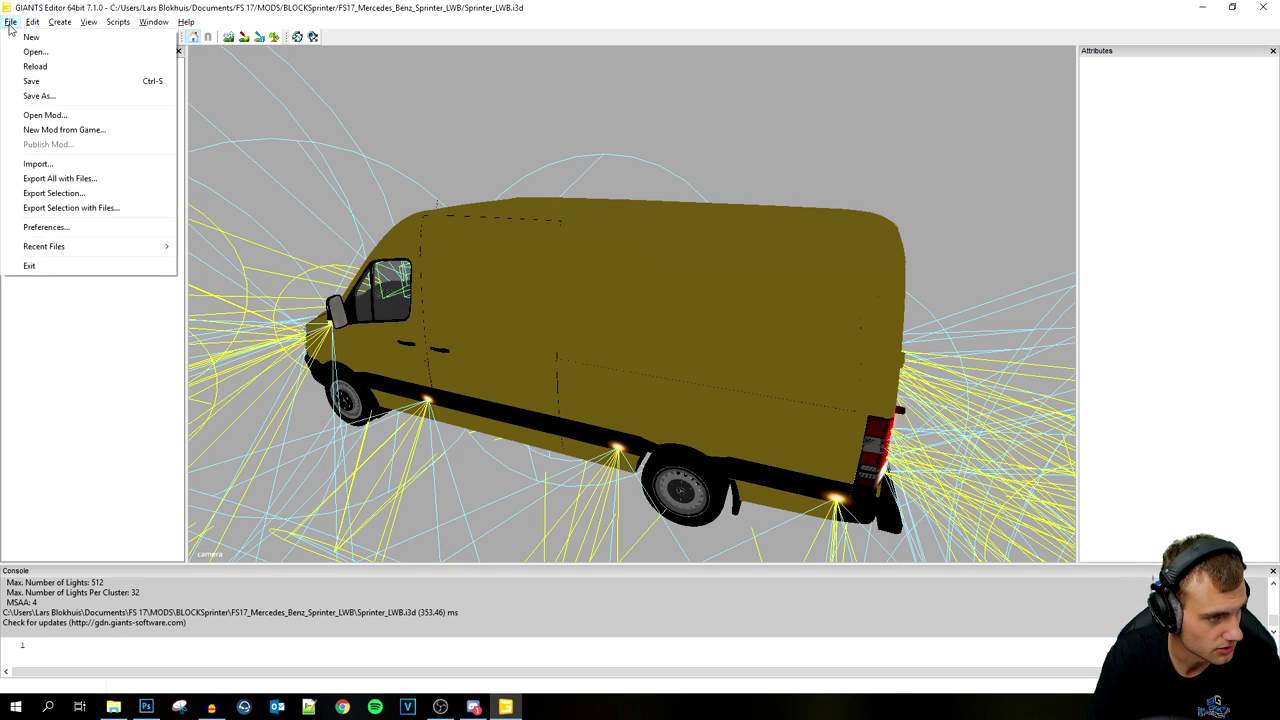
left_click(68, 164)
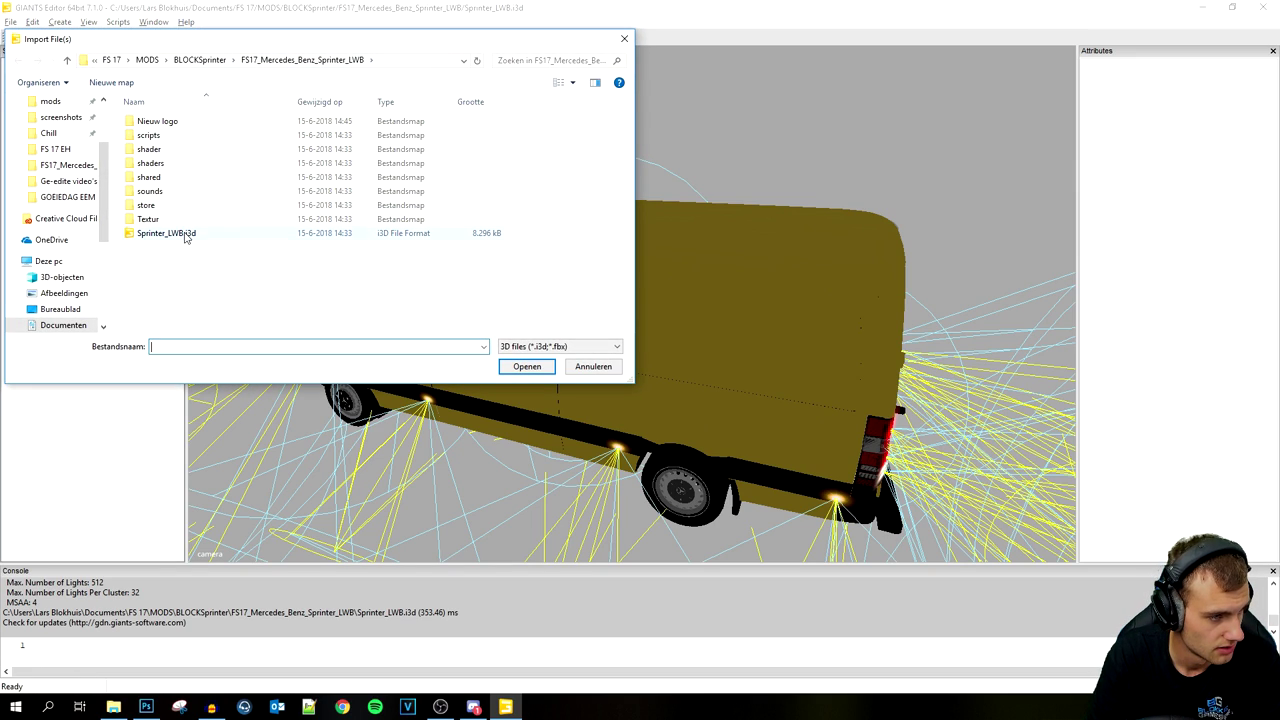
double_click(168, 124)
double_click(166, 123)
Step: Move the adStrip lengthwise along the van to the upper rear doors, at about Z -3.74
left_click_drag(481, 191, 707, 186)
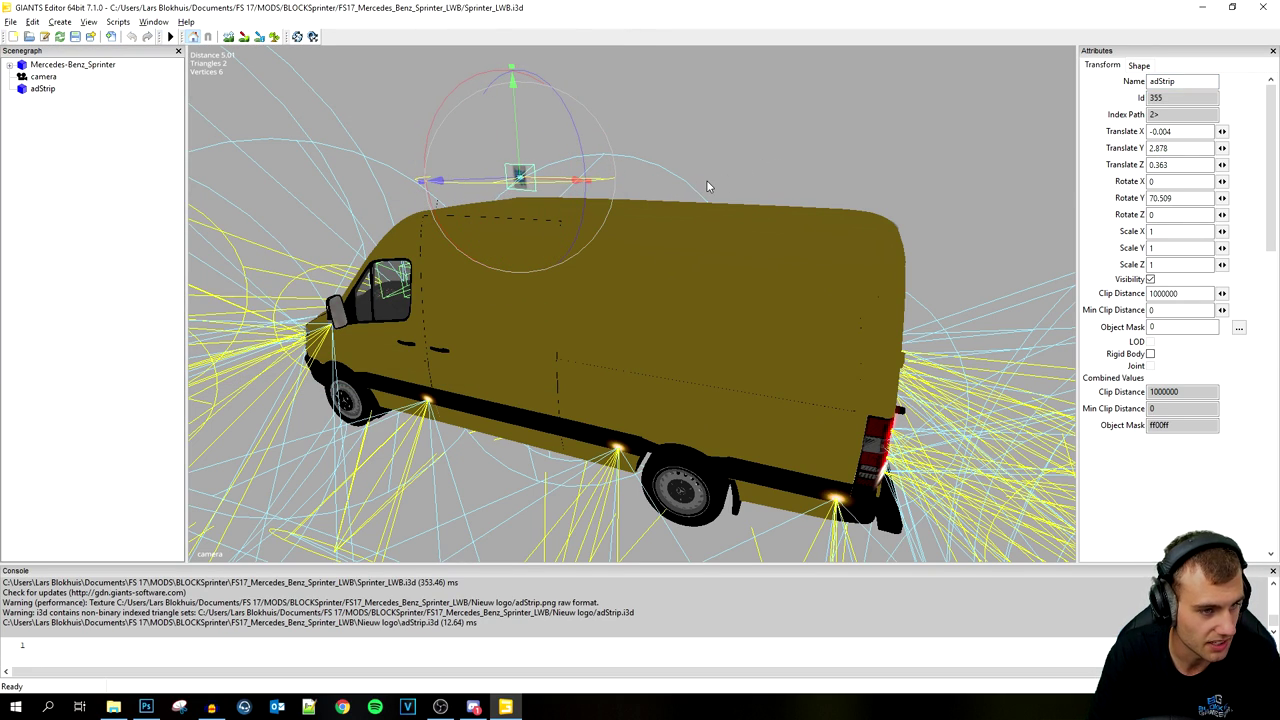
left_click_drag(557, 181, 590, 185)
mouse_move(511, 308)
left_mouse_down("alt")
mouse_move(564, 339)
mouse_move(510, 325)
left_mouse_up("alt")
mouse_move(333, 124)
left_mouse_down()
mouse_move(303, 134)
mouse_move(319, 128)
left_mouse_up()
left_click_drag(520, 295, 486, 291, "alt")
middle_click_drag(486, 296, 690, 305)
left_click_drag(606, 219, 1028, 280)
middle_click_drag(1040, 432, 711, 403)
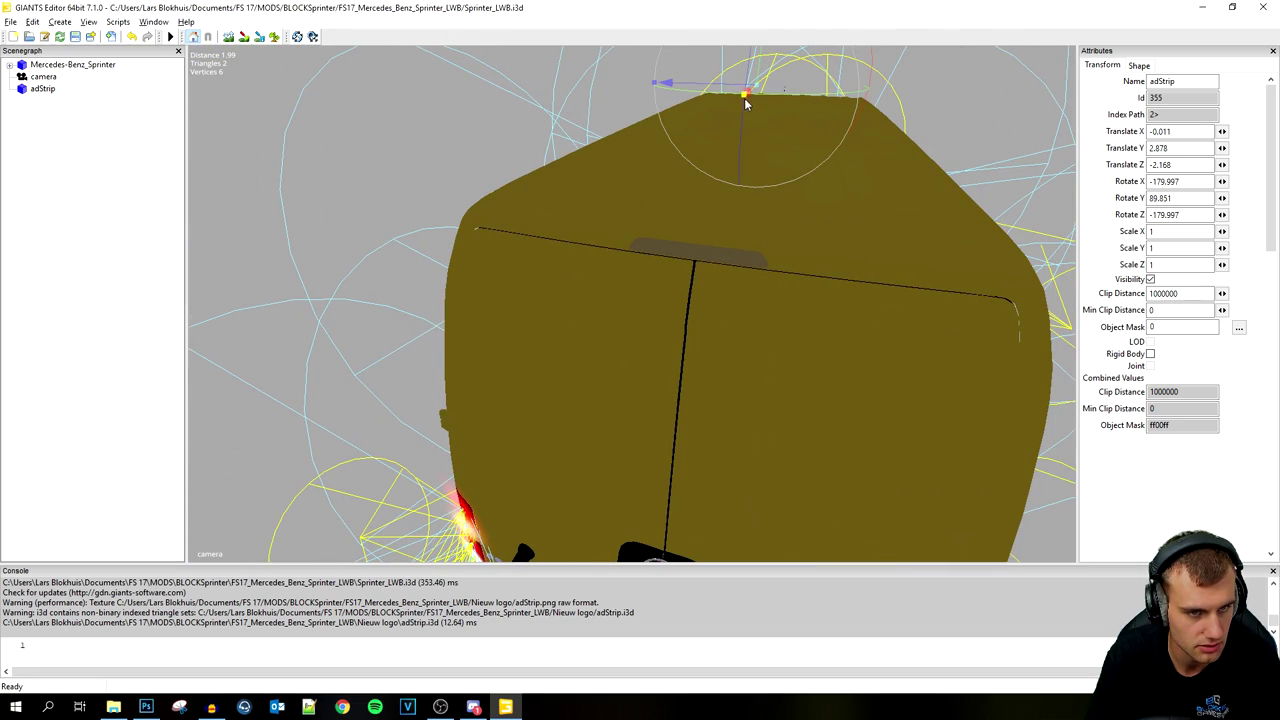
middle_click_drag(744, 101, 436, 490)
left_click_drag(450, 215, 729, 349)
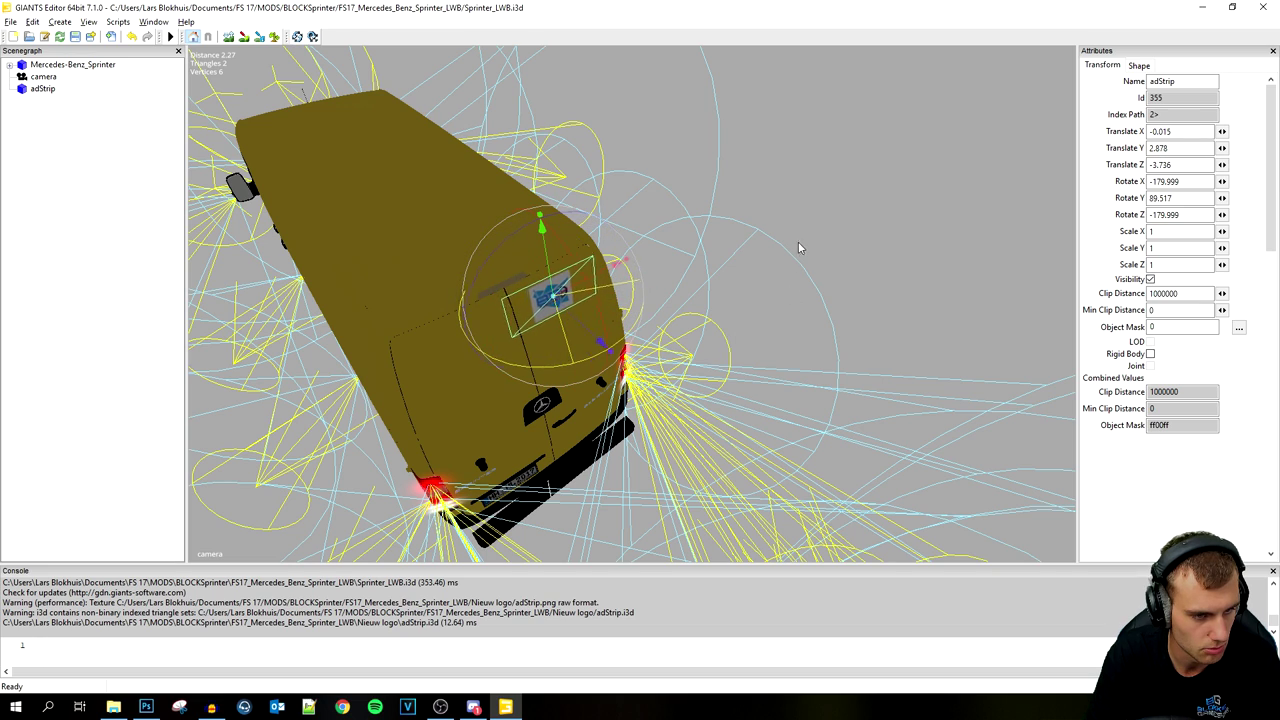
Step: Turn the adStrip to face backwards and lower it in front of the right rear door, at about X -0.256, Y 2.299
left_click(533, 297)
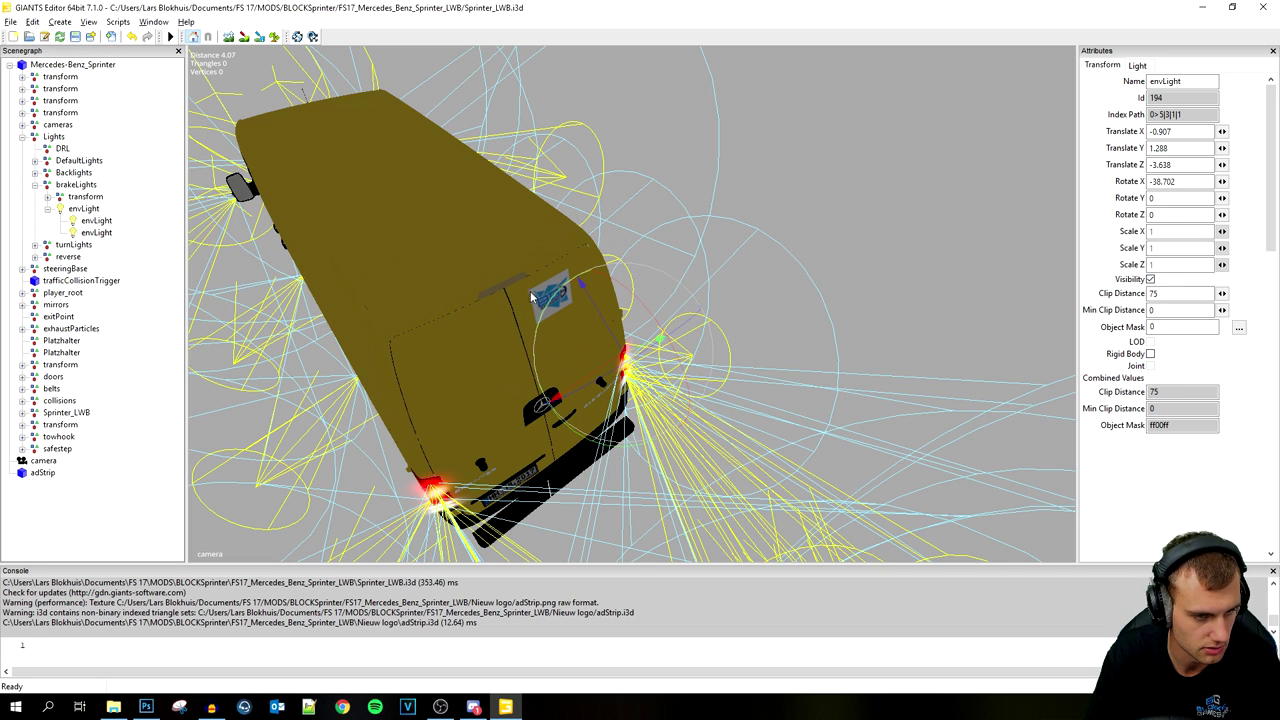
left_click(45, 472)
left_click_drag(330, 410, 610, 455, "alt")
left_click_drag(694, 254, 699, 253, "alt")
left_click_drag(699, 253, 736, 371)
Step: Try scaling the adStrip to 3 on the X, Y and Z axes
double_click(1150, 231)
type("3")
key("Tab")
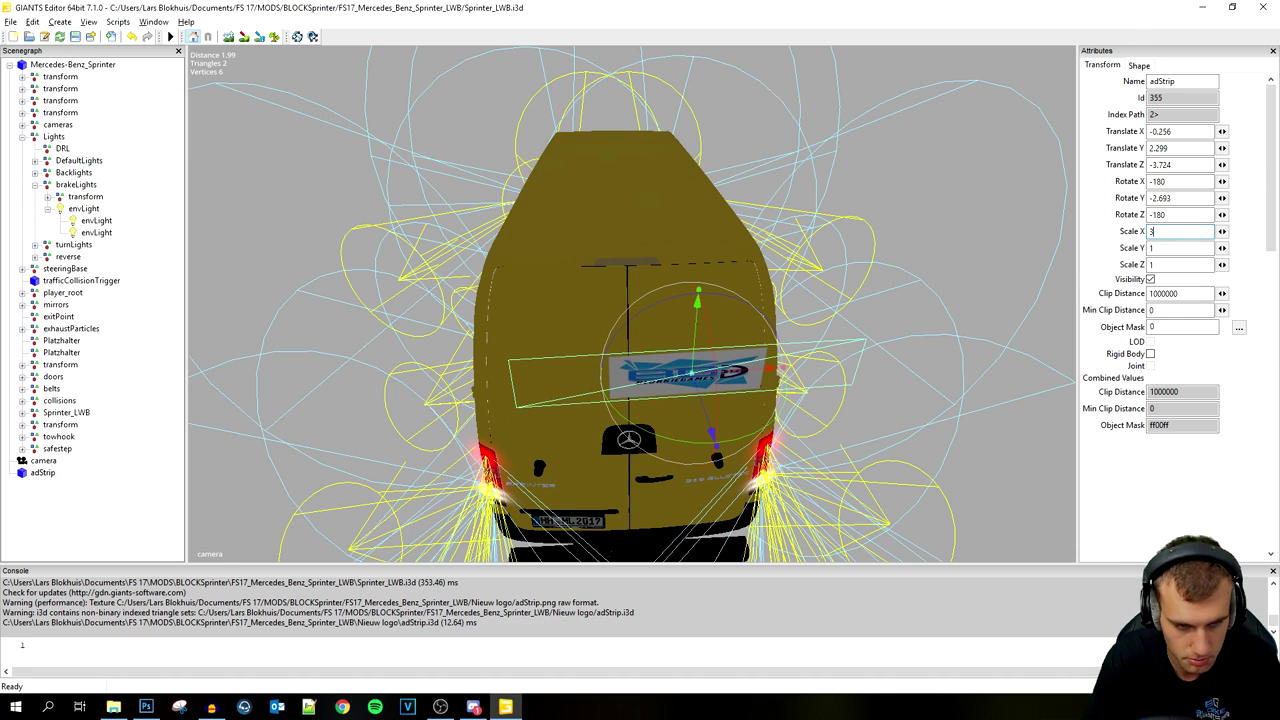
type("3")
key("Tab")
type("3")
Step: Set the adStrip's scale to 2 on the X, Y and Z axes
left_click_drag(1158, 231, 1094, 262)
type("2")
key("Tab")
type("2")
key("Tab")
type("2")
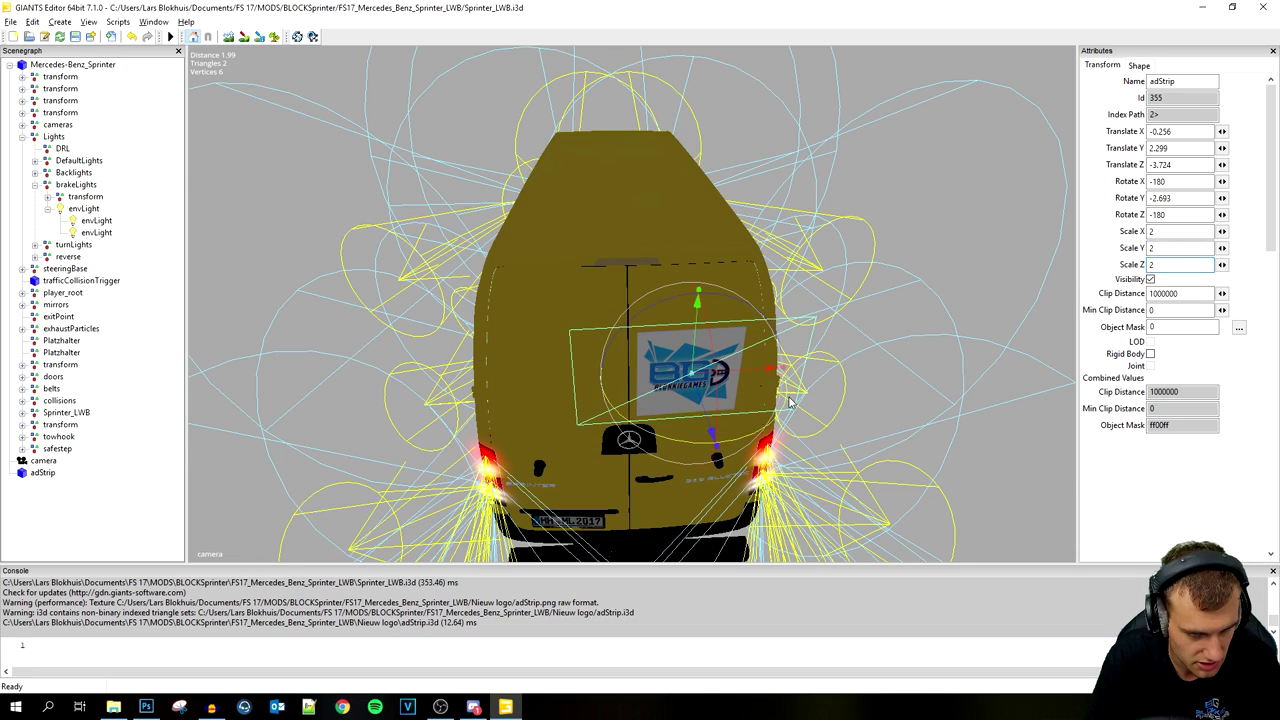
Step: Fit the adStrip against the right rear door at about X -0.357, Y 1.959, Z -3.261, tilted to about 172° around X
scroll(768, 455, "up", 4)
left_click_drag(768, 455, 628, 313)
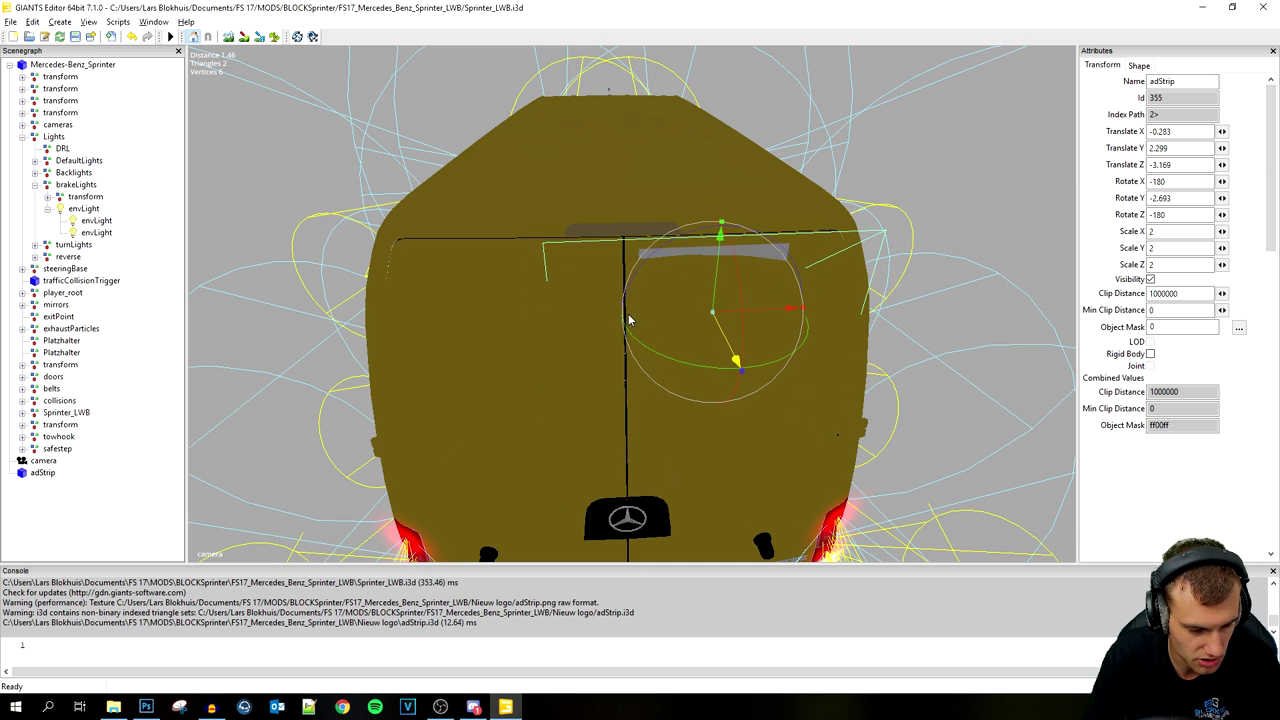
left_click_drag(741, 315, 777, 413)
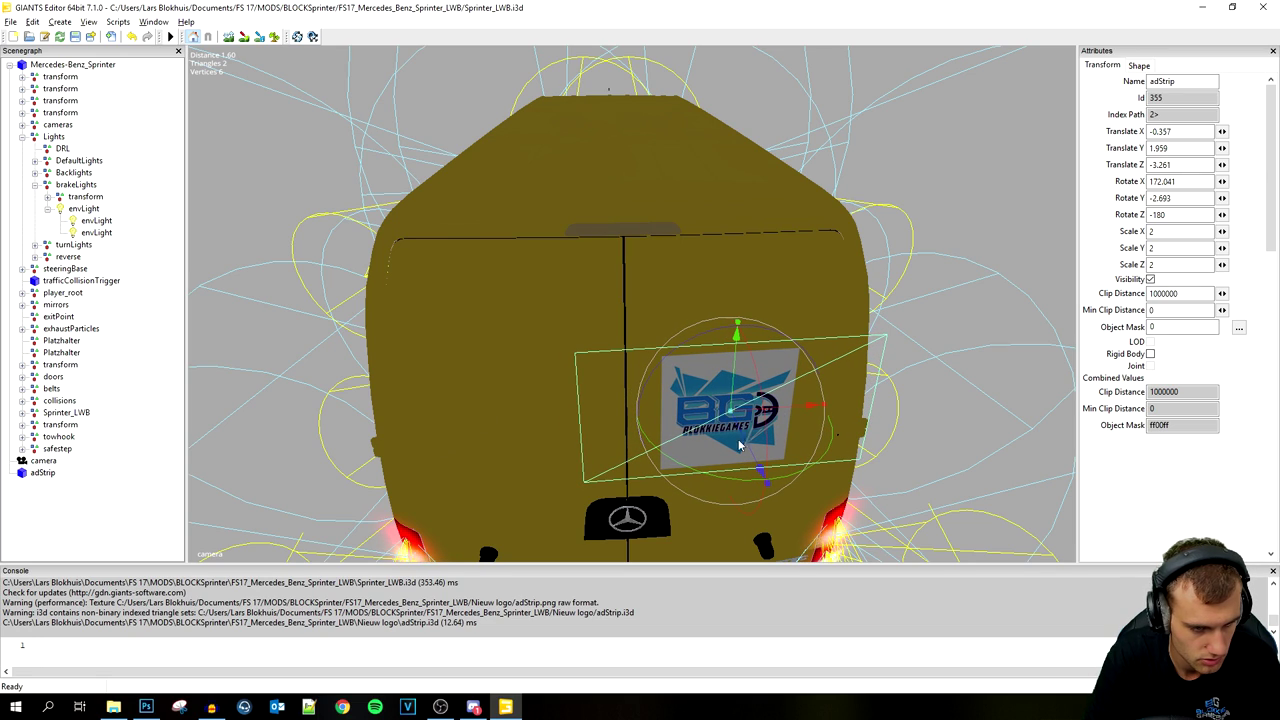
Step: Rename the adStrip to "deur rechts" and shift it slightly towards the van's outer side, to about X -0.383
double_click(1205, 80)
type("deur rechts")
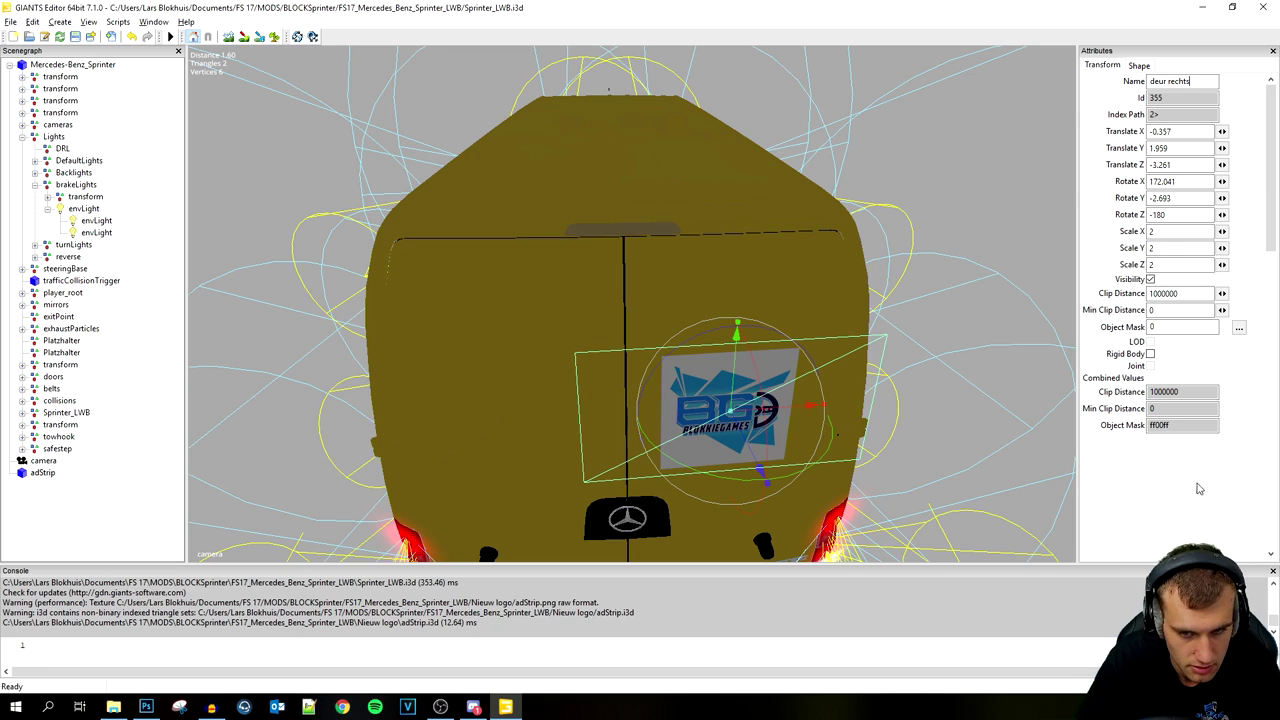
key("Return")
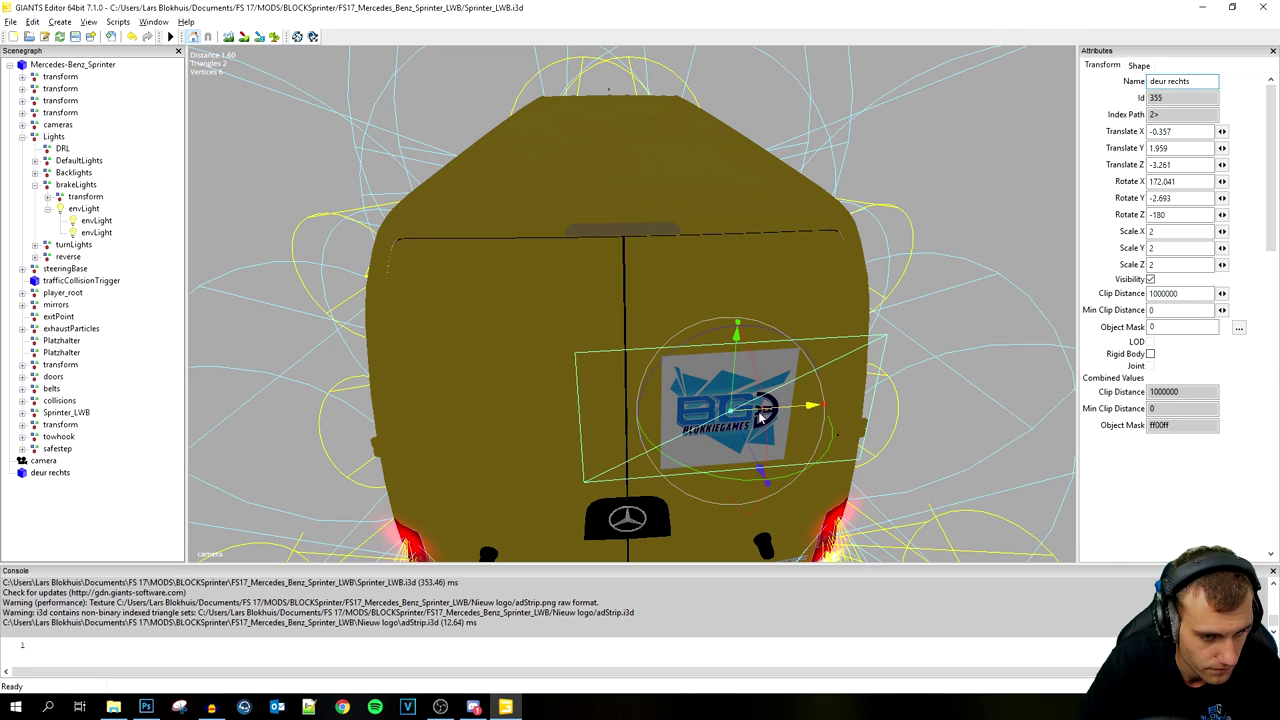
left_click_drag(808, 405, 817, 405)
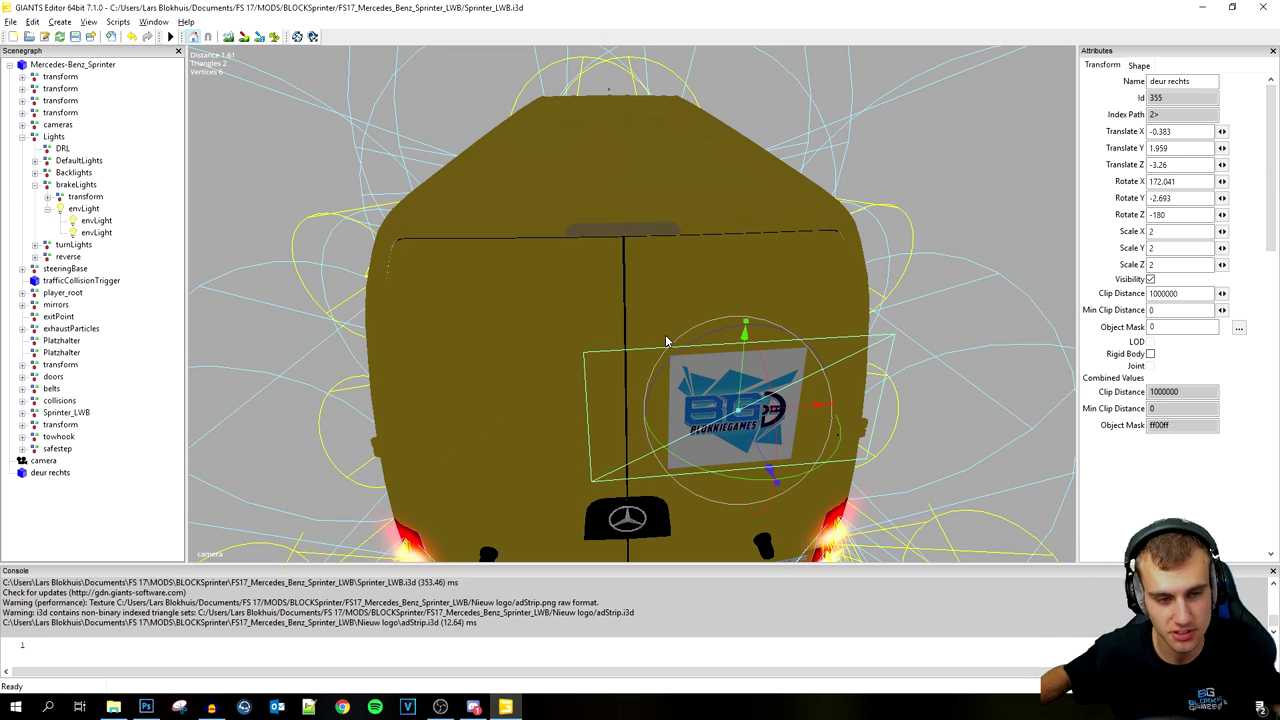
mouse_move(560, 396)
middle_mouse_down()
mouse_move(584, 371)
mouse_move(563, 386)
middle_mouse_up()
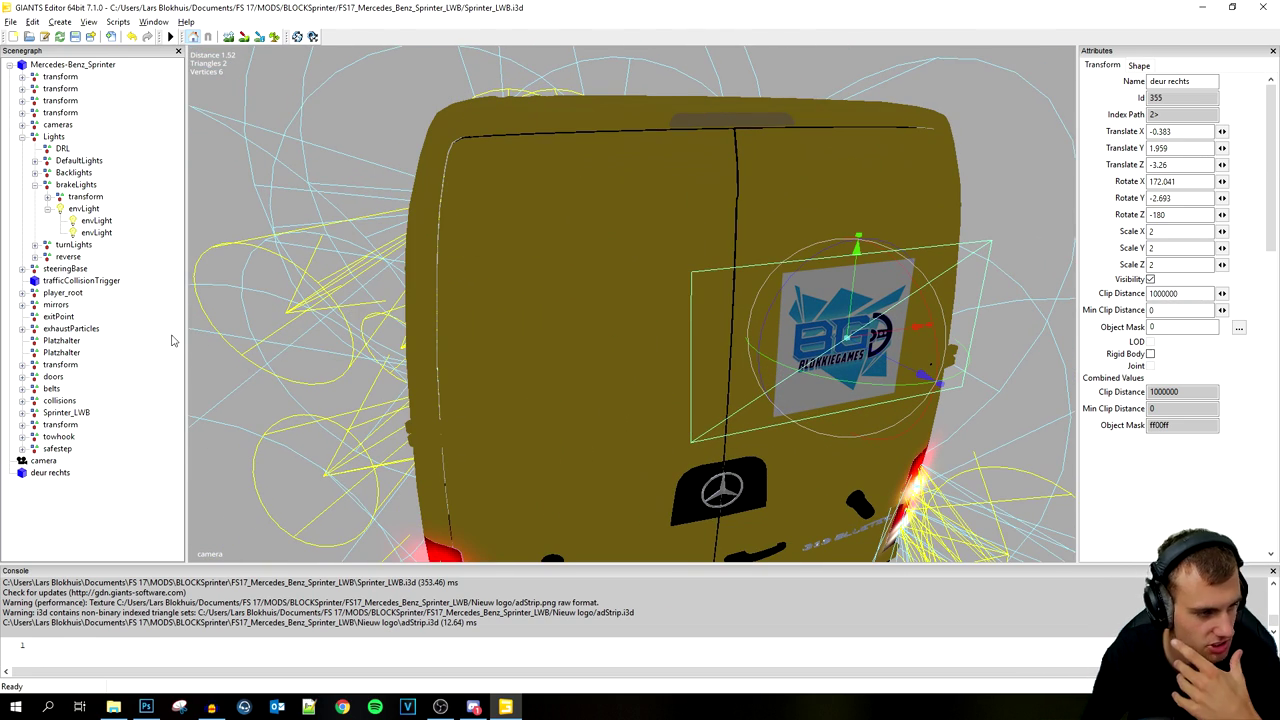
Step: Examine the nodes in the doors group one by one to find the one belonging to the right rear door
left_click(62, 341)
left_click(54, 377)
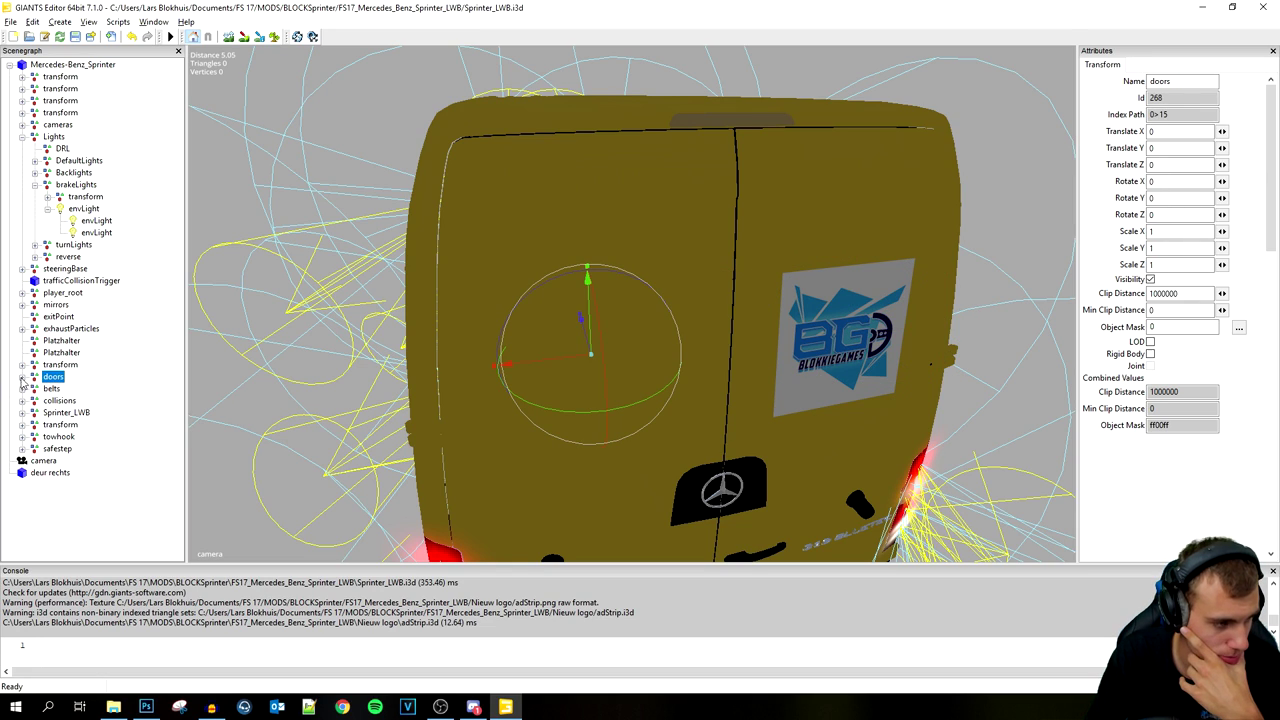
left_click(22, 377)
left_click(82, 425)
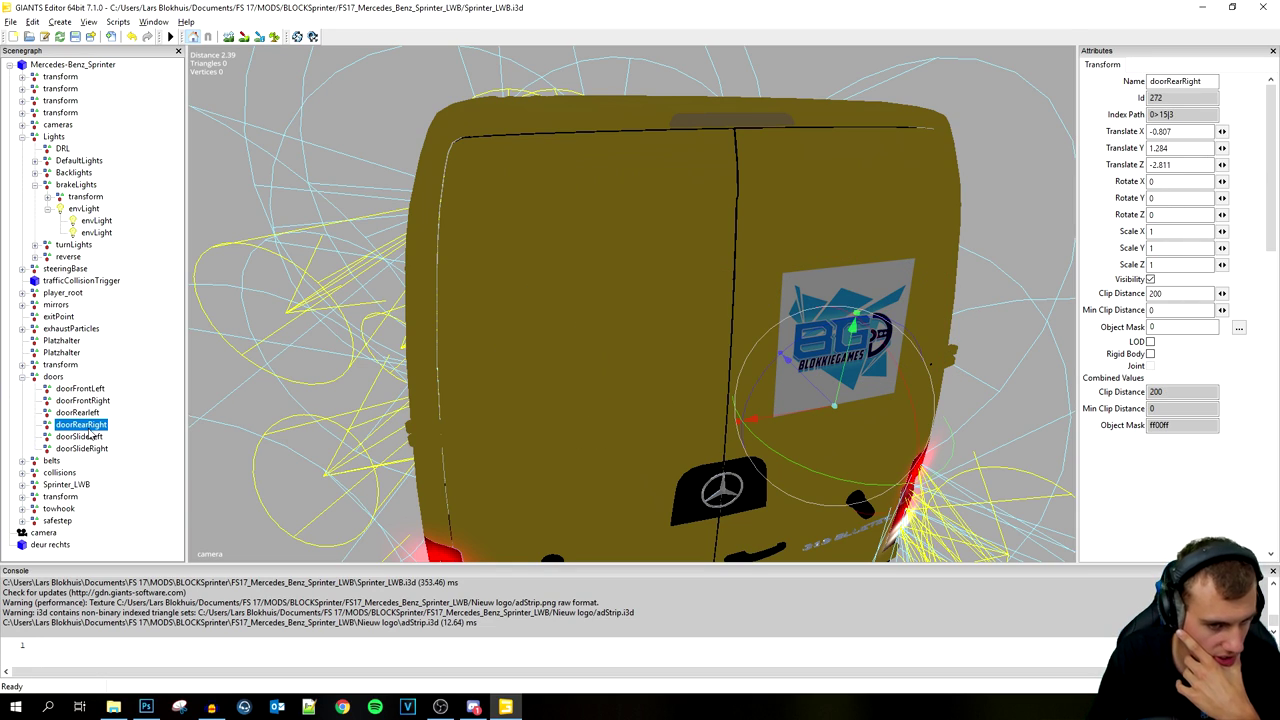
left_click(84, 448)
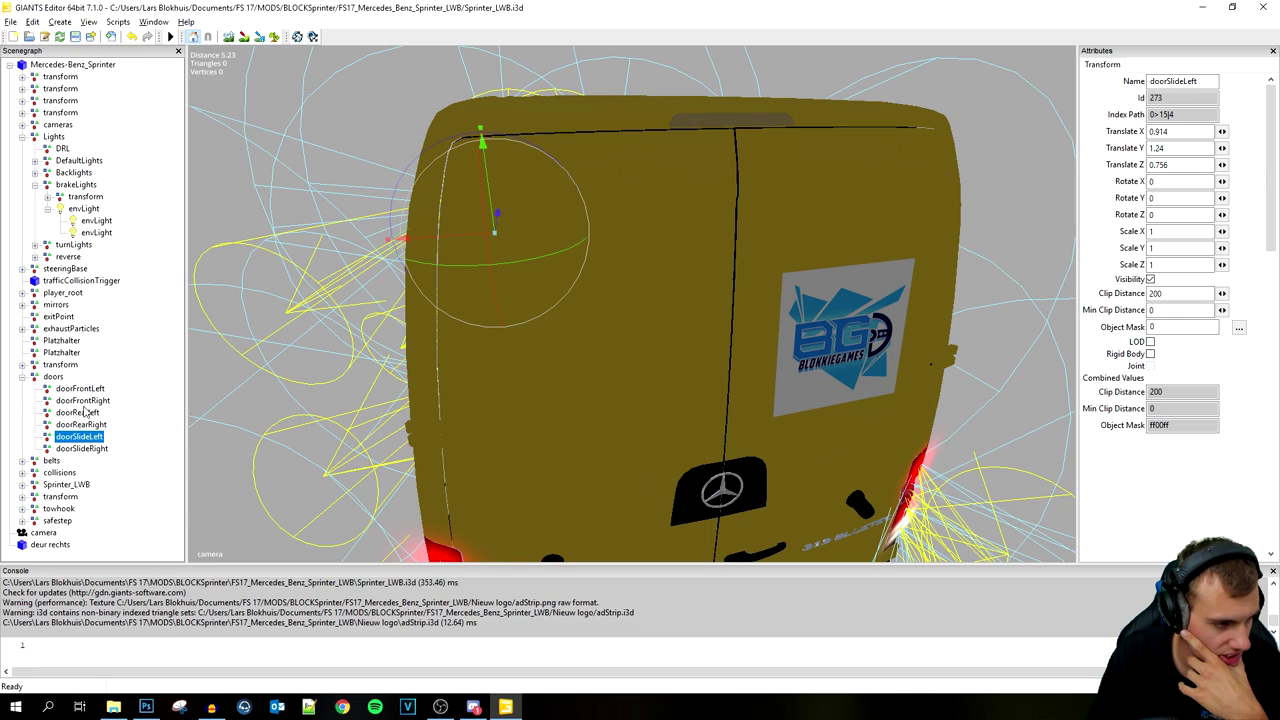
left_click(84, 390)
left_click(88, 401)
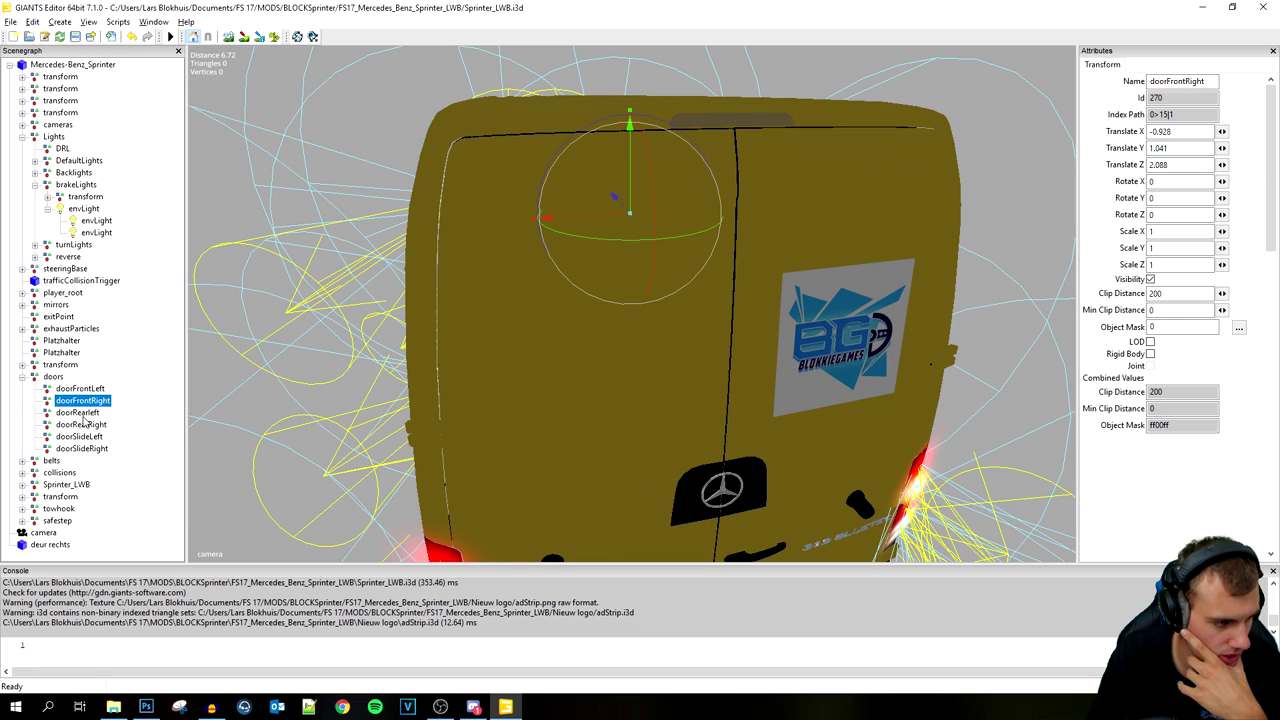
left_click(83, 417)
left_click(84, 424)
left_click(84, 436)
left_click(86, 448)
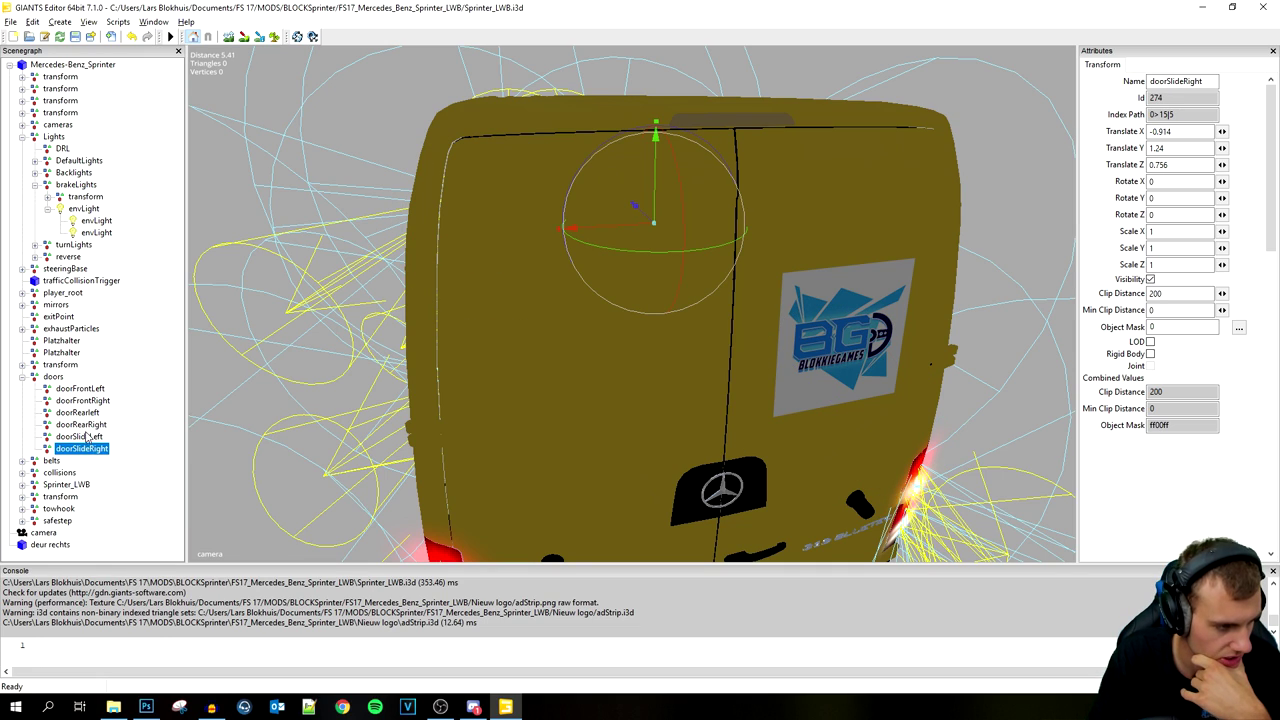
left_click(84, 425)
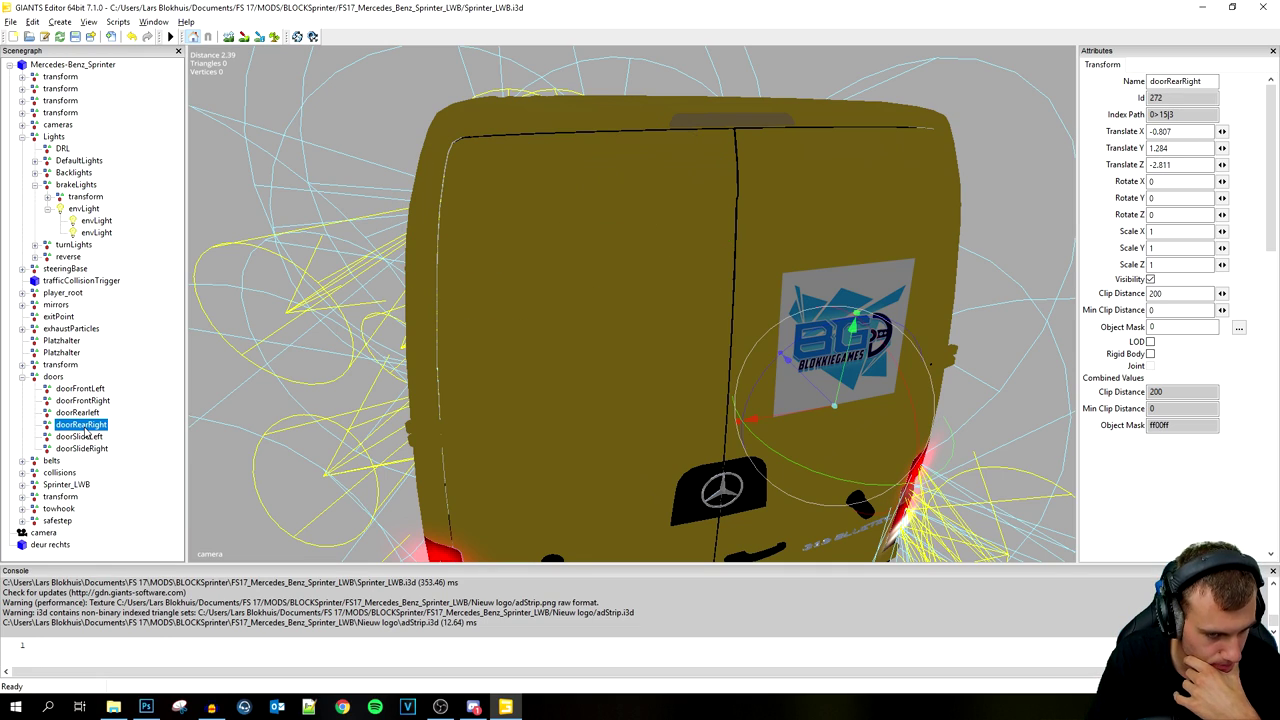
Step: Try moving doorRearRight to test whether it carries the rear door, look through the Sprinter_LWB group, and undo the moves
left_click_drag(812, 379, 864, 433)
key("ctrl+z")
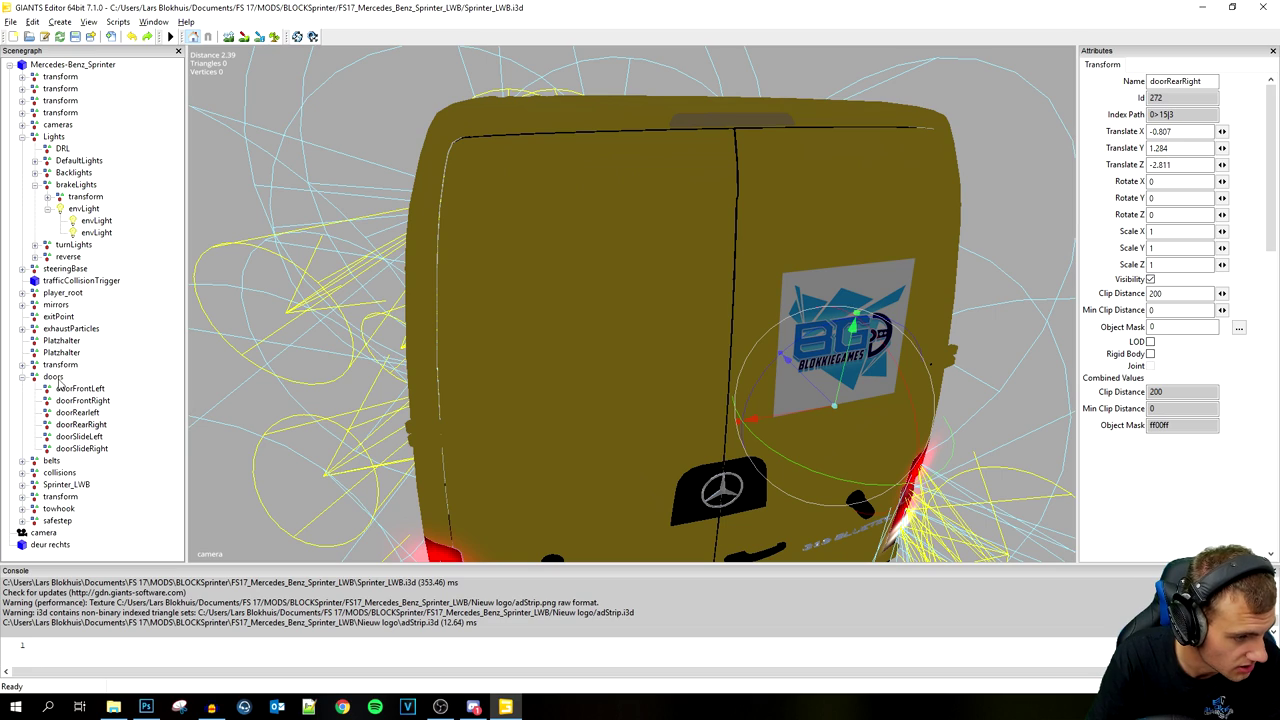
left_click(22, 484)
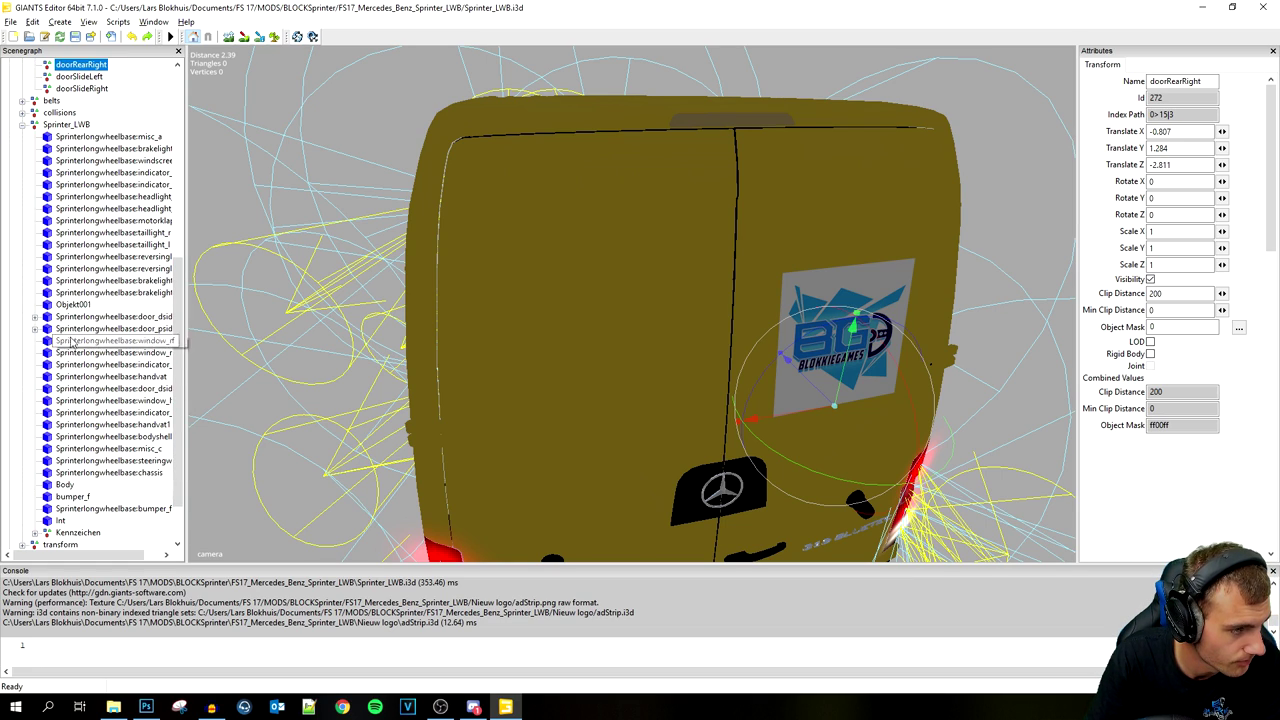
left_click(22, 124)
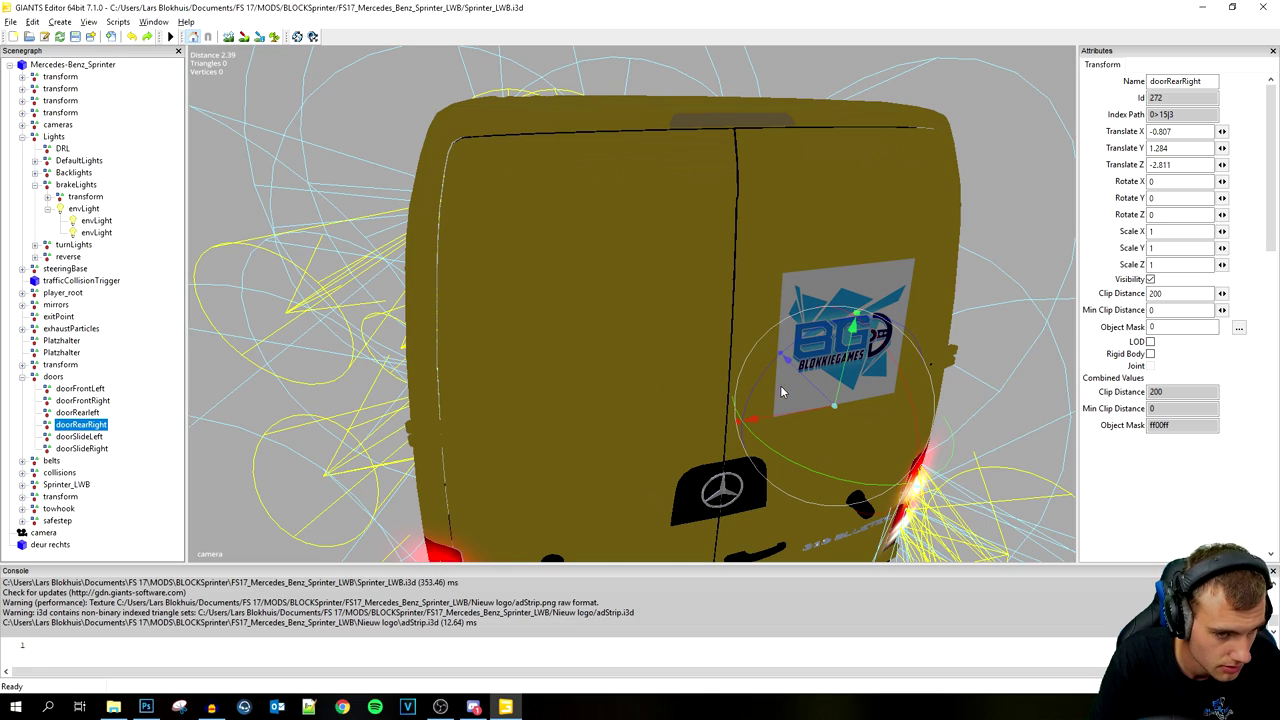
left_click_drag(910, 490, 652, 464, "alt")
scroll(652, 464, "down", 3)
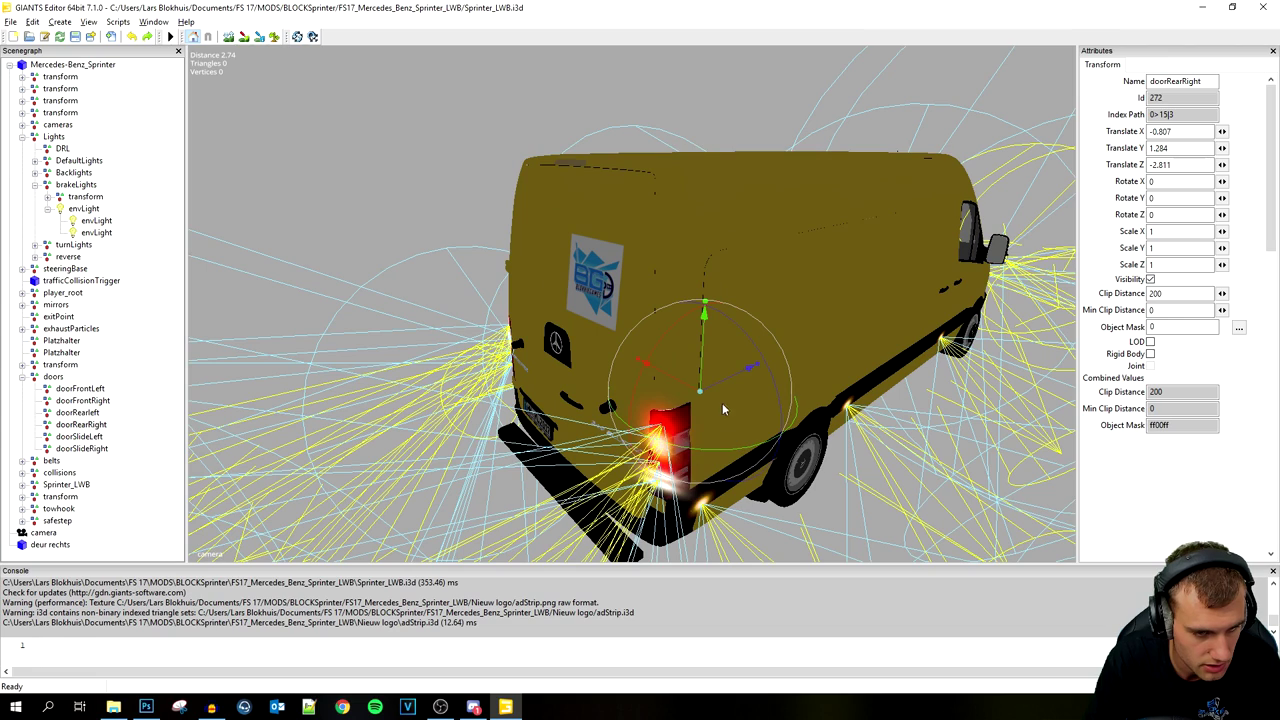
left_click_drag(717, 384, 391, 486)
key("ctrl+z")
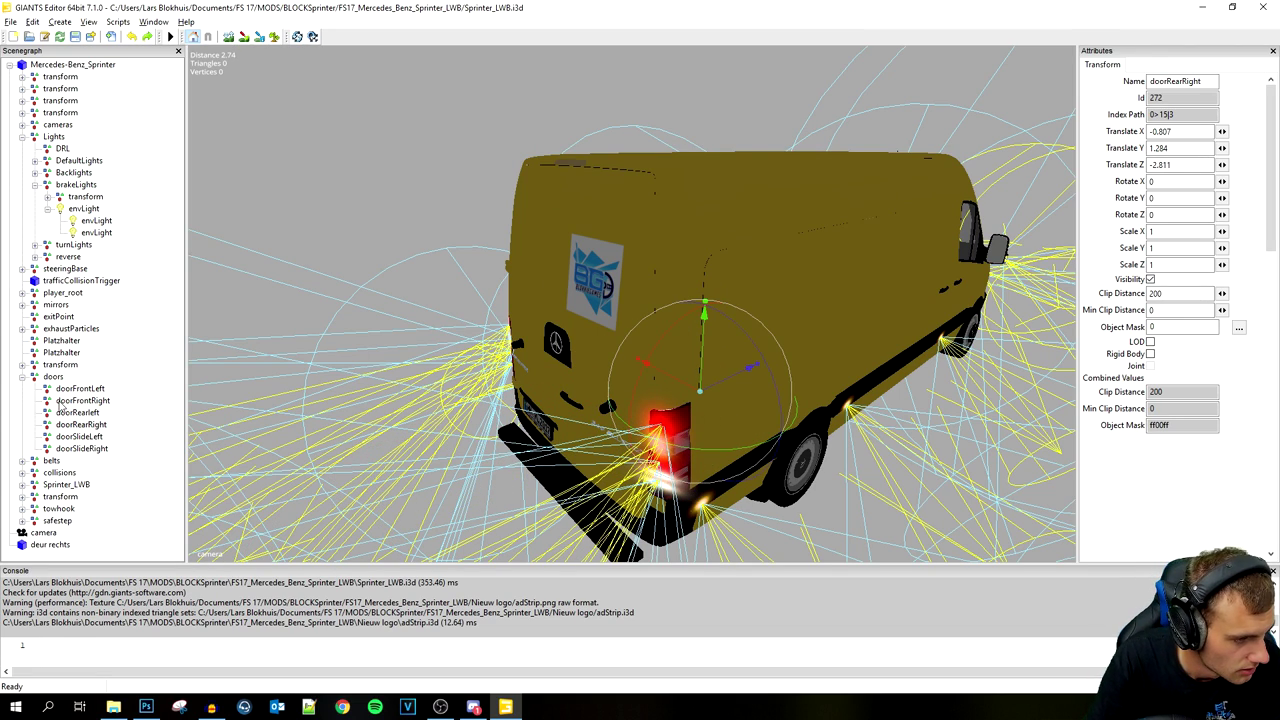
Step: Look inside the transform group above doors and test-move DoorBackRight to check whether it carries the right rear door
left_click(59, 365)
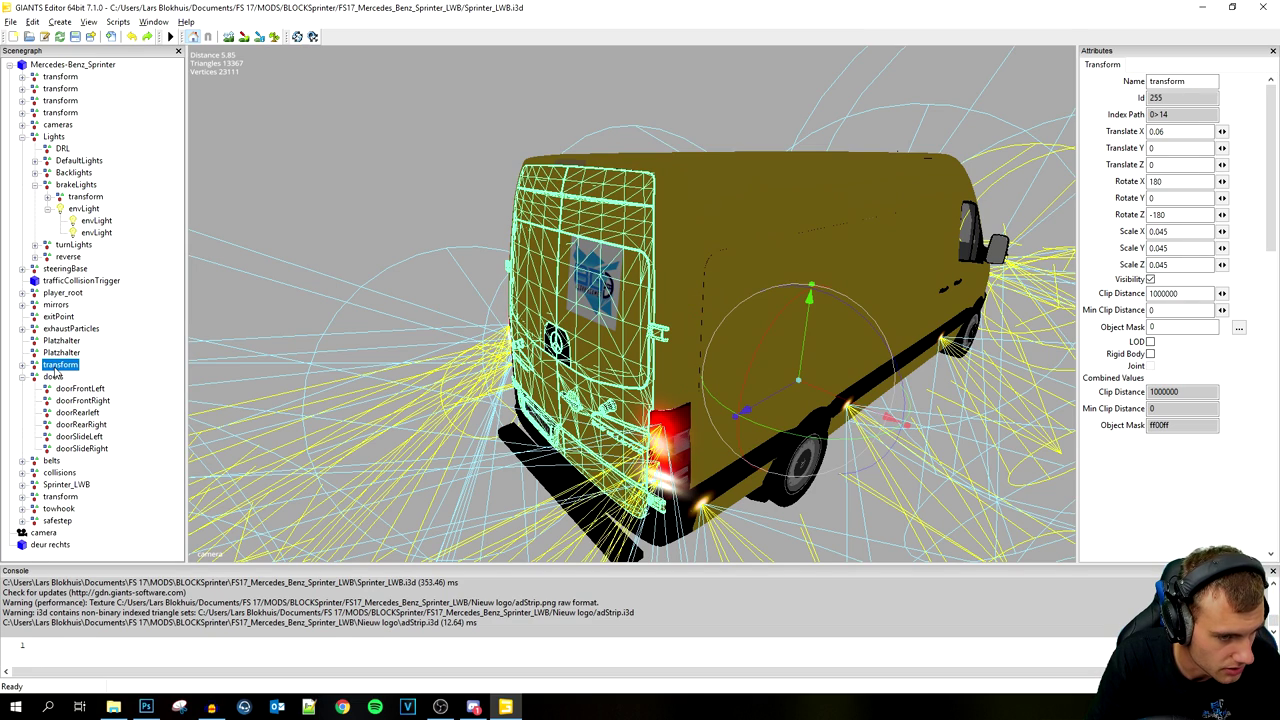
left_click(23, 377)
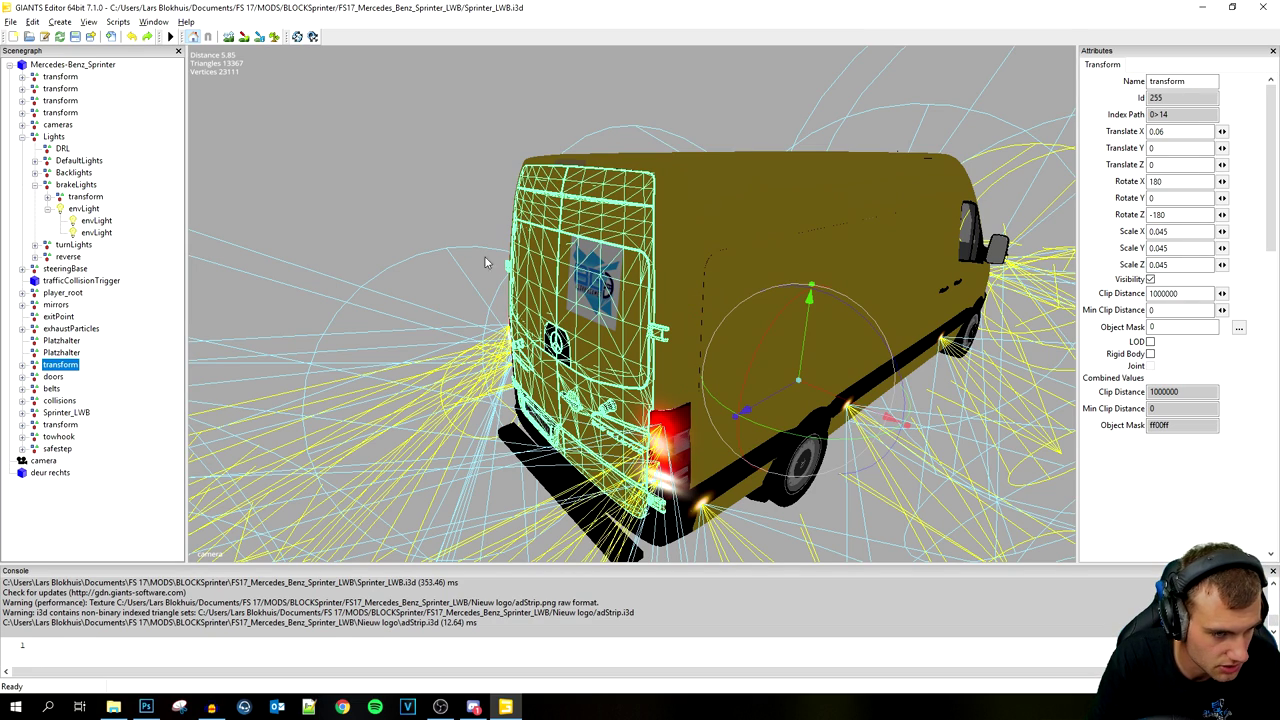
left_click(22, 365)
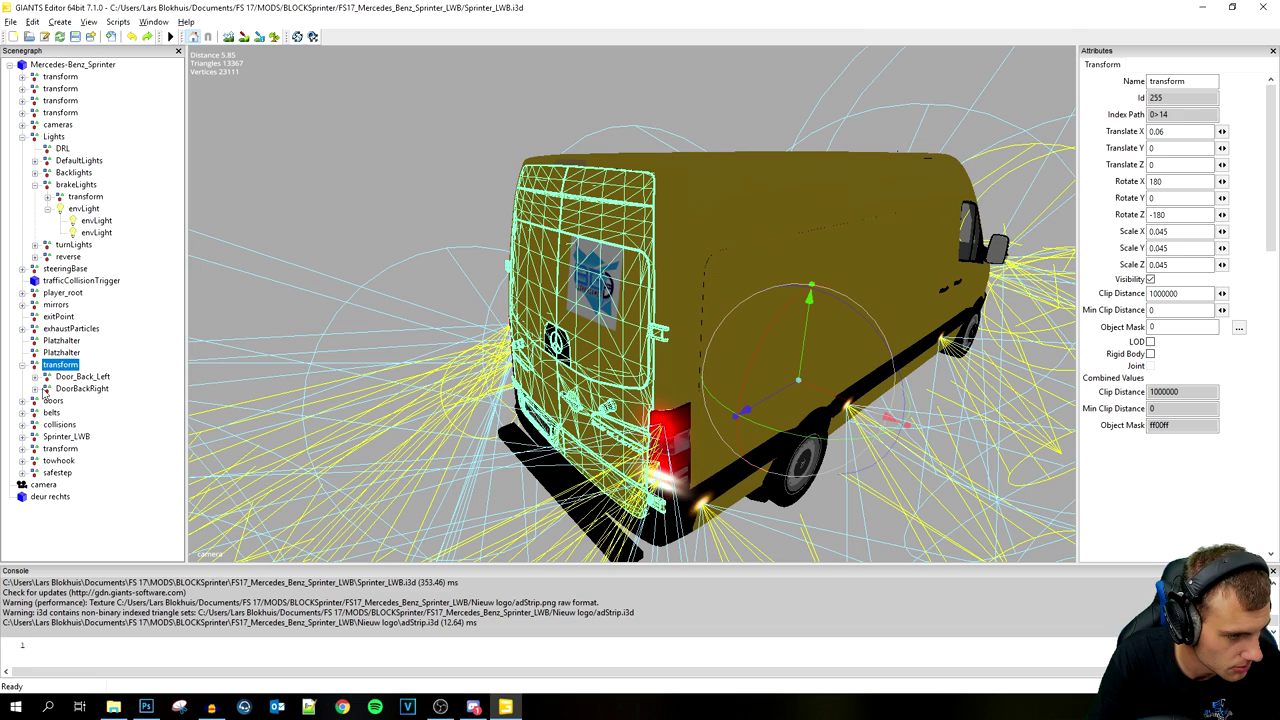
left_click(35, 389)
left_click(82, 388)
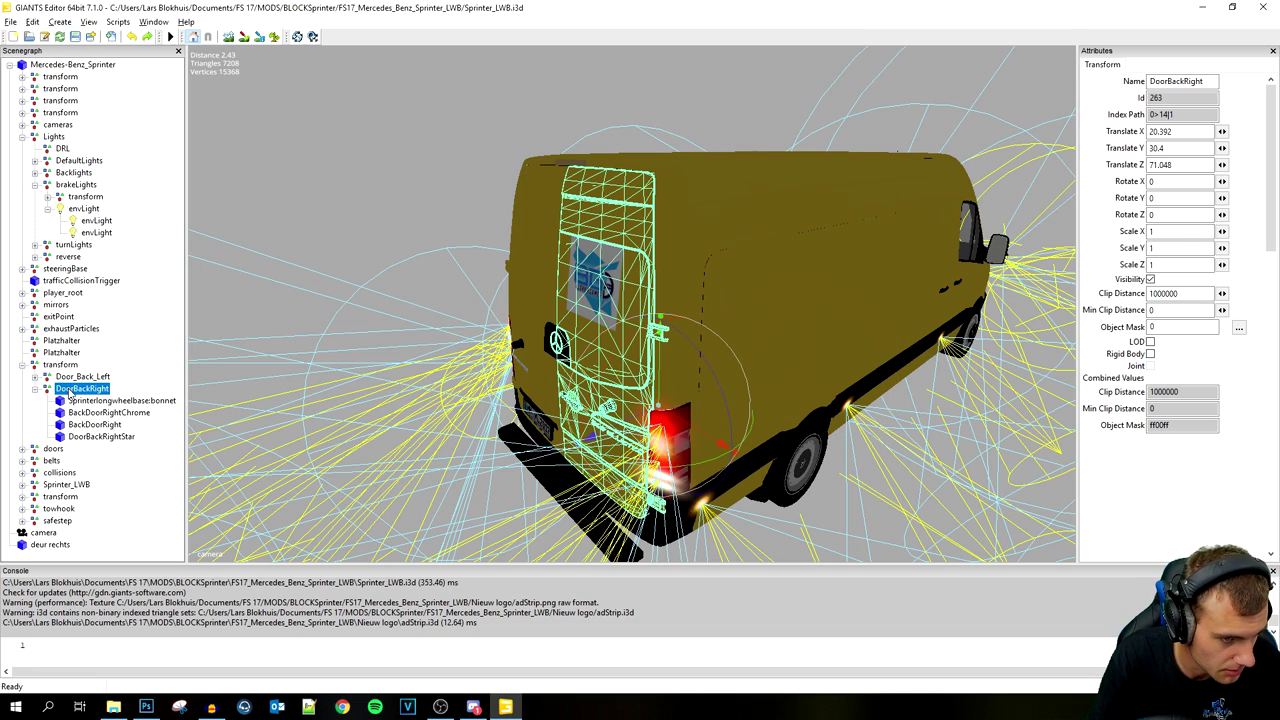
left_click_drag(591, 437, 314, 483)
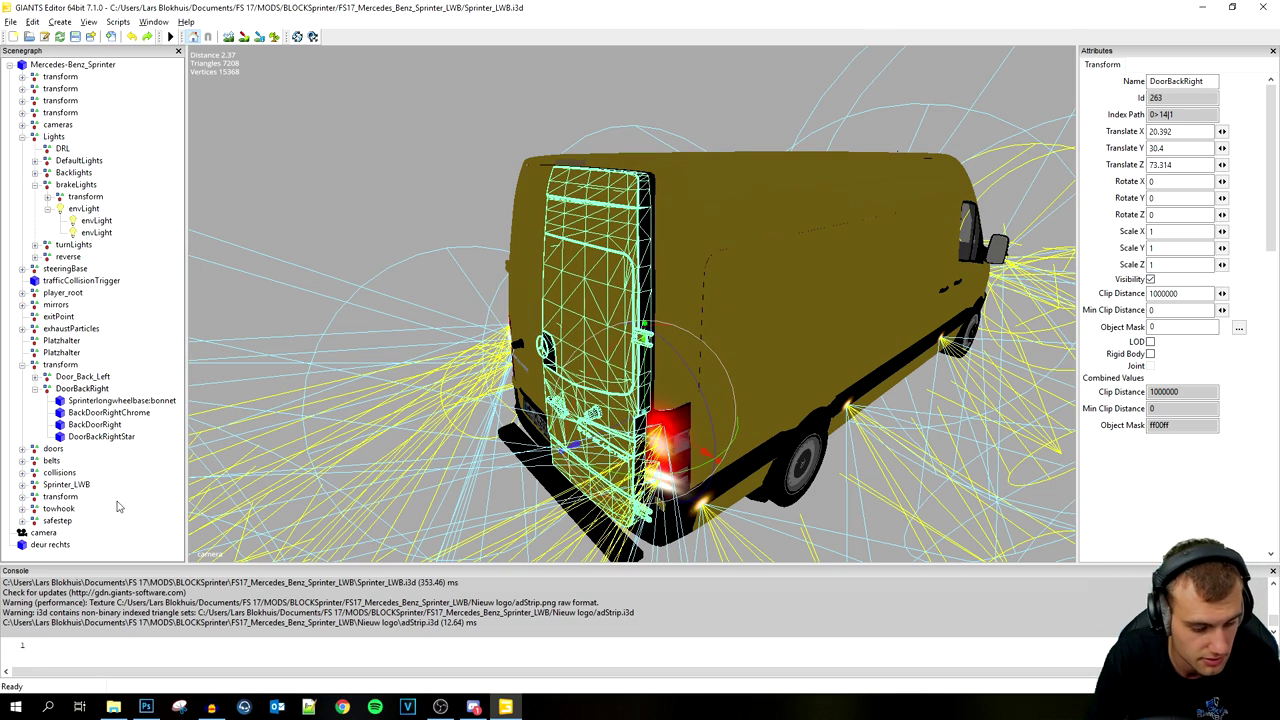
Step: Re-parent deur rechts from the scene root into the DoorBackRight group
left_click(50, 545)
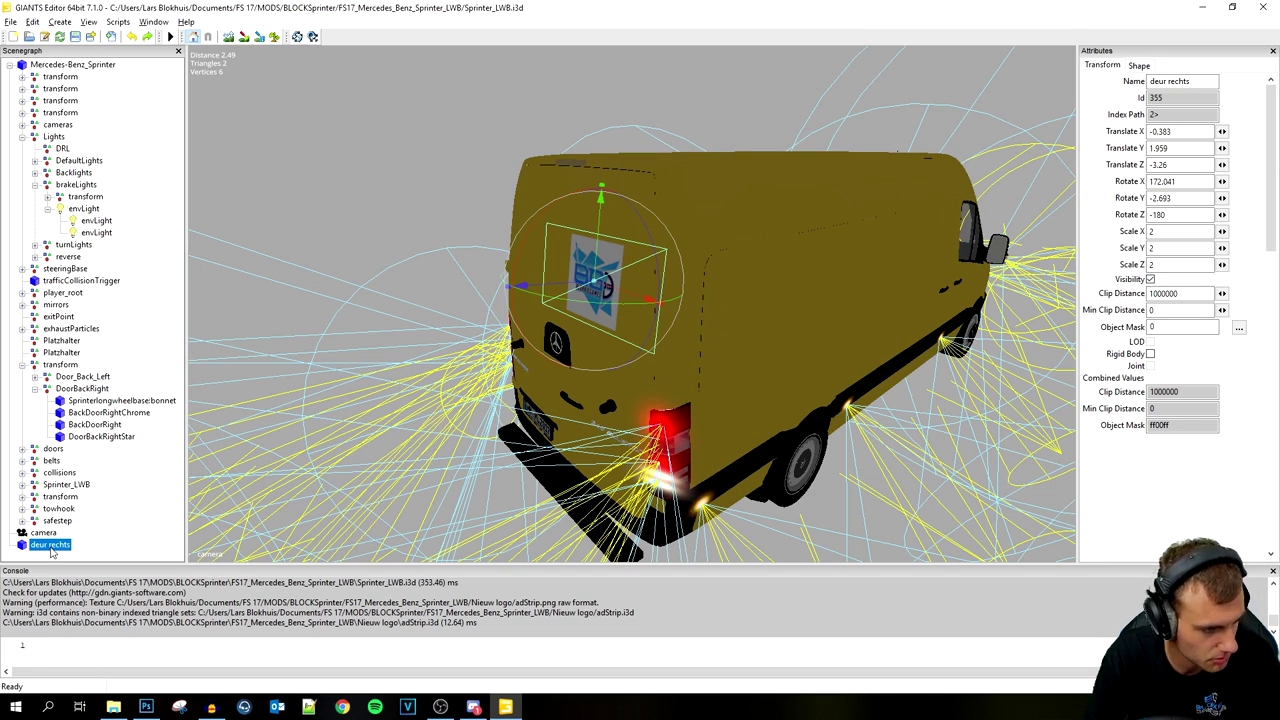
key("Delete")
left_click(80, 388)
key("ctrl+v")
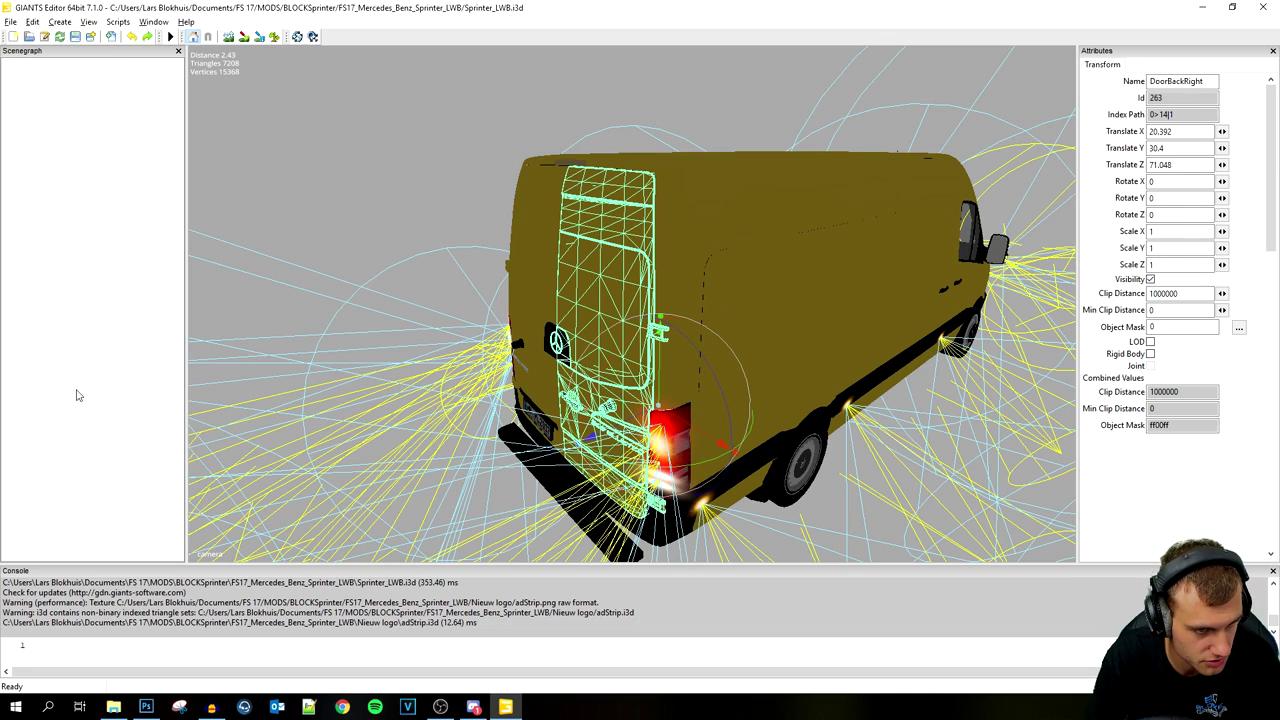
Step: Bring deur rechts near the right tail light, about X 0.264, Y 1.325, Z 1.252, rotated to about 8.1°, 10.6° and 1.1°
left_click_drag(686, 366, 386, 492)
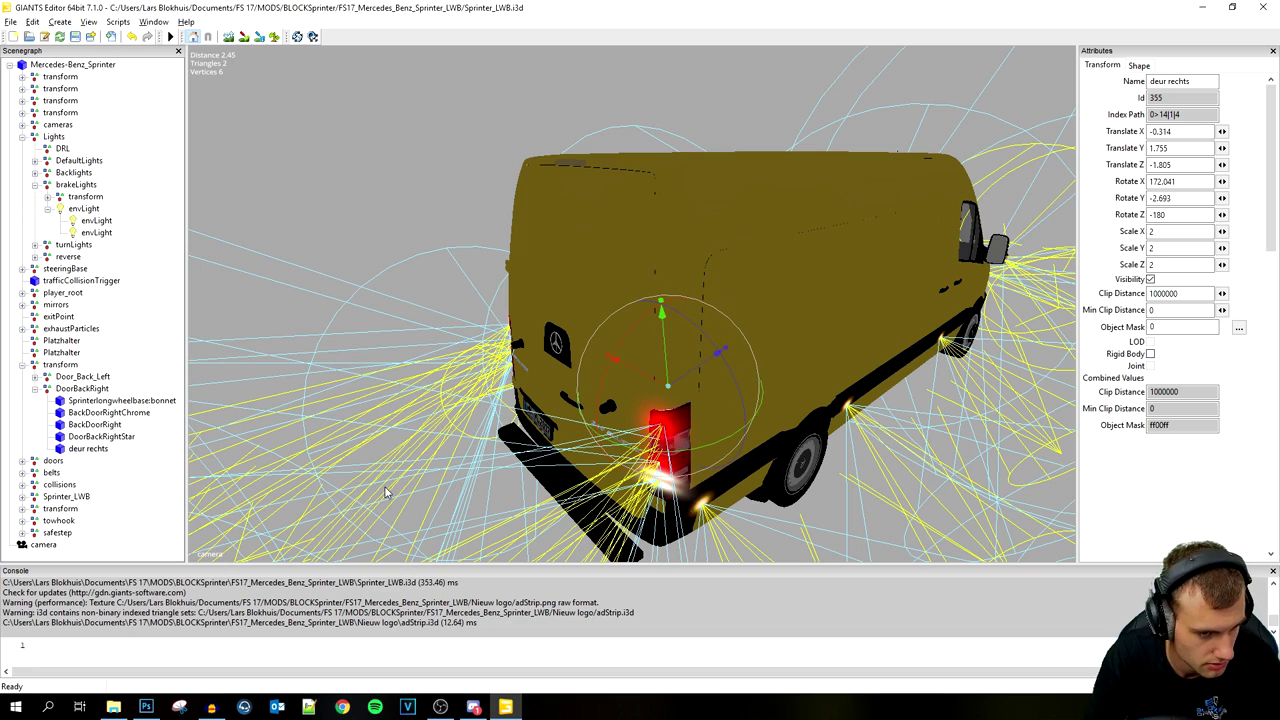
left_click_drag(499, 482, 330, 440, "alt")
scroll(330, 440, "up", 2)
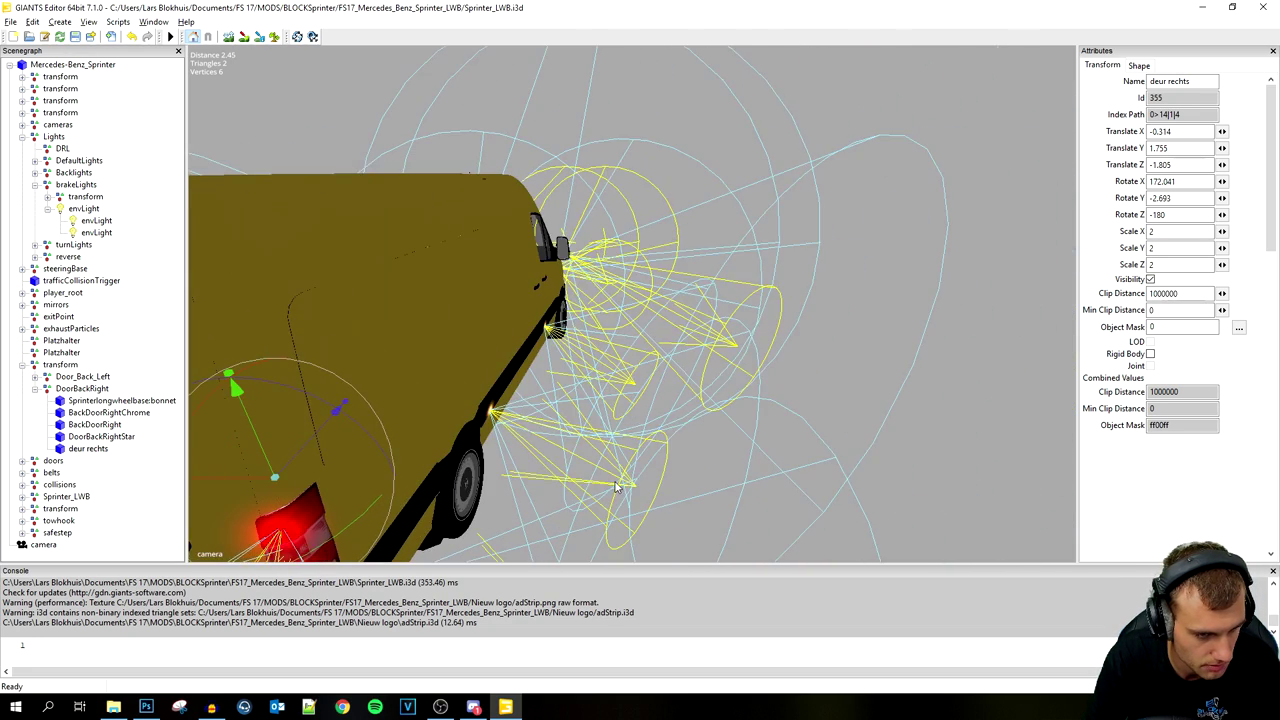
middle_click_drag(330, 440, 548, 316, "alt")
left_click_drag(573, 353, 553, 229)
left_click_drag(578, 340, 561, 431, "alt")
middle_click_drag(561, 431, 330, 420)
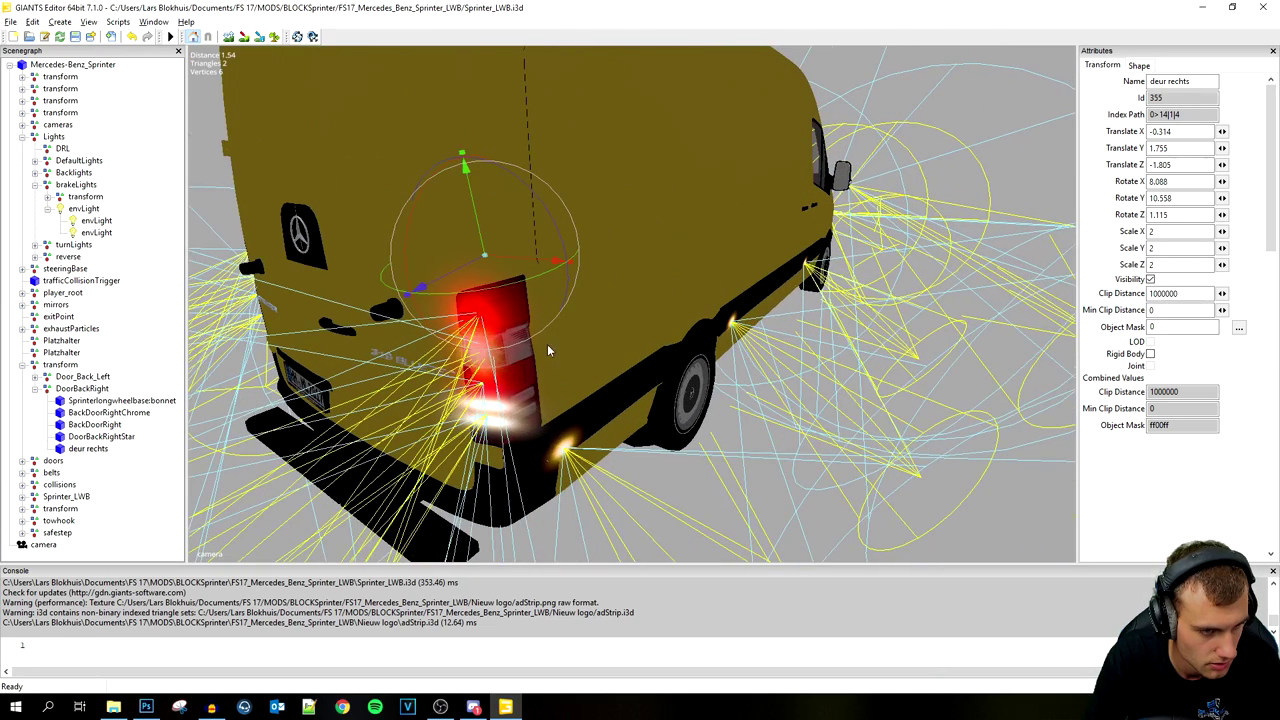
left_click(60, 448)
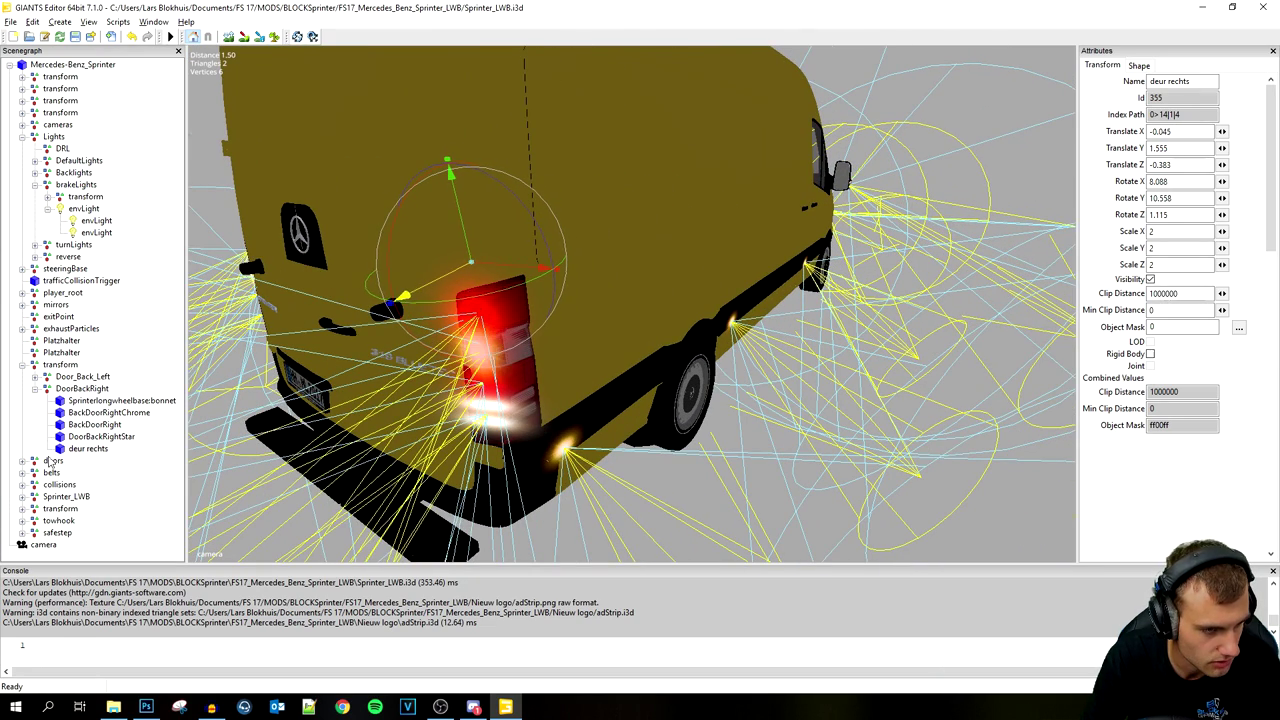
left_click_drag(398, 298, 126, 374)
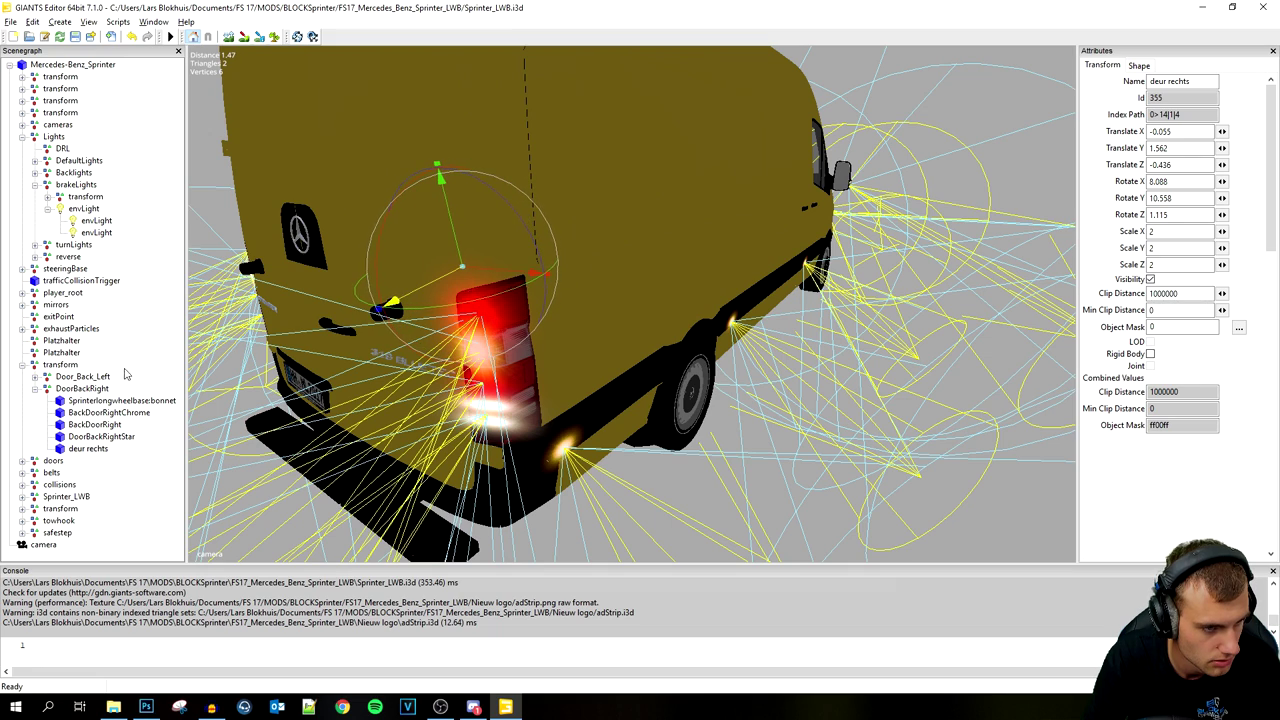
left_click_drag(394, 300, 165, 387)
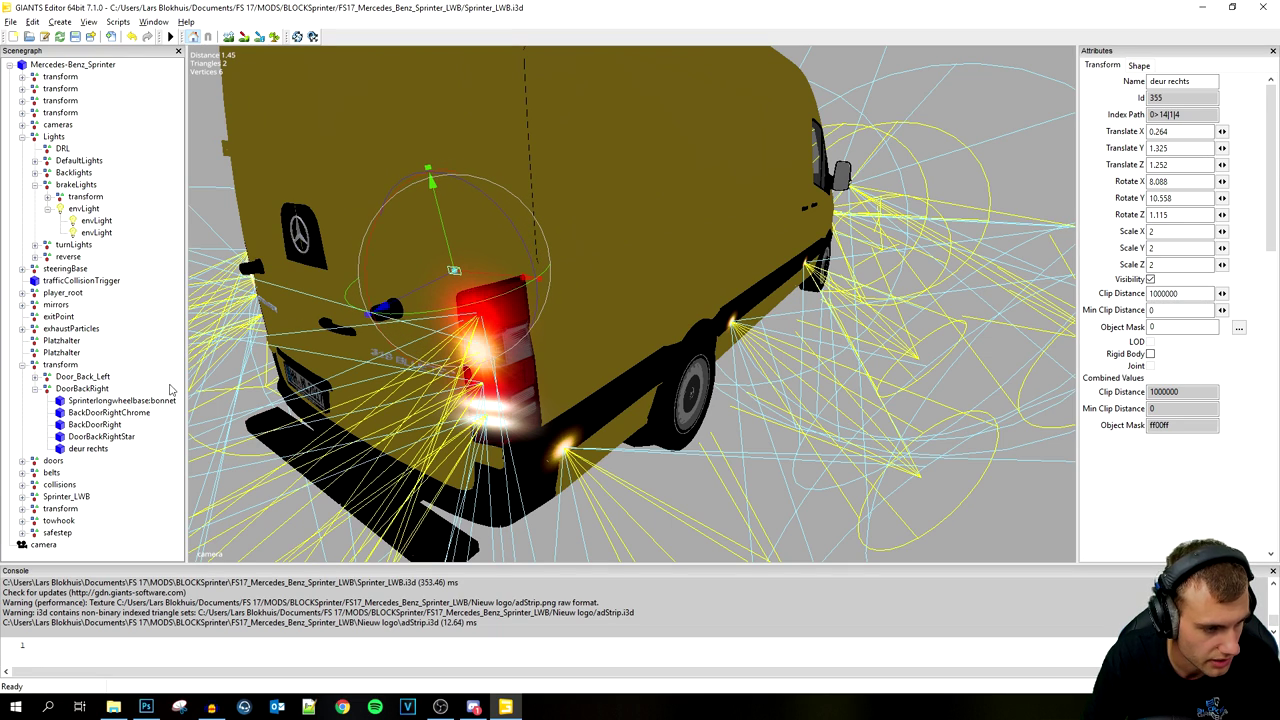
Step: Set the scale of deur rechts to 5 on all three axes
scroll(612, 282, "up", 5)
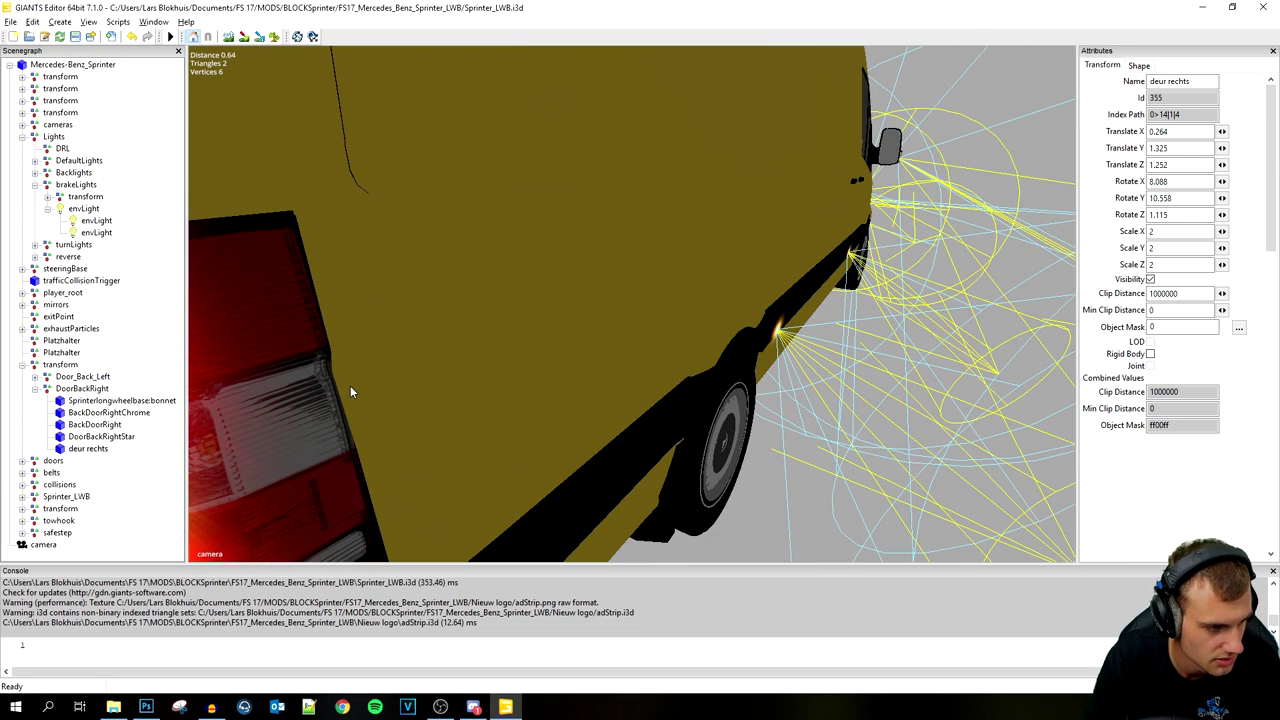
left_click_drag(303, 417, 338, 280, "alt")
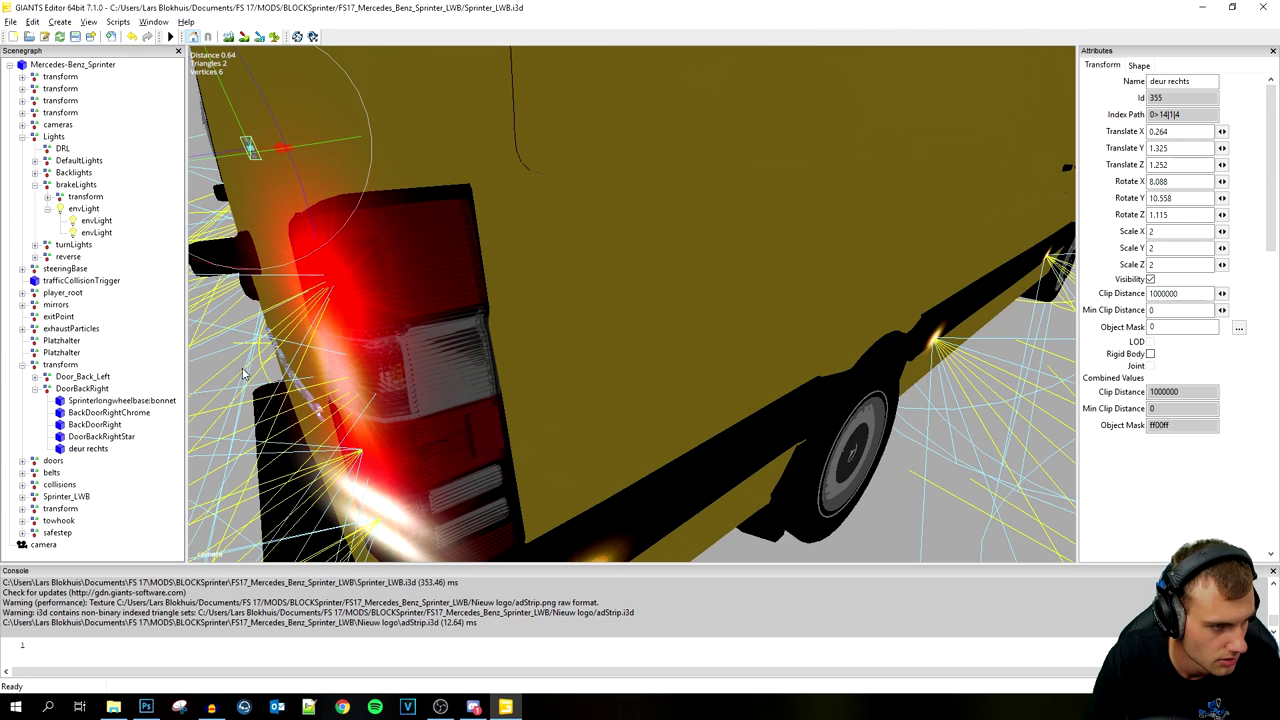
left_click(338, 276)
left_click(102, 450)
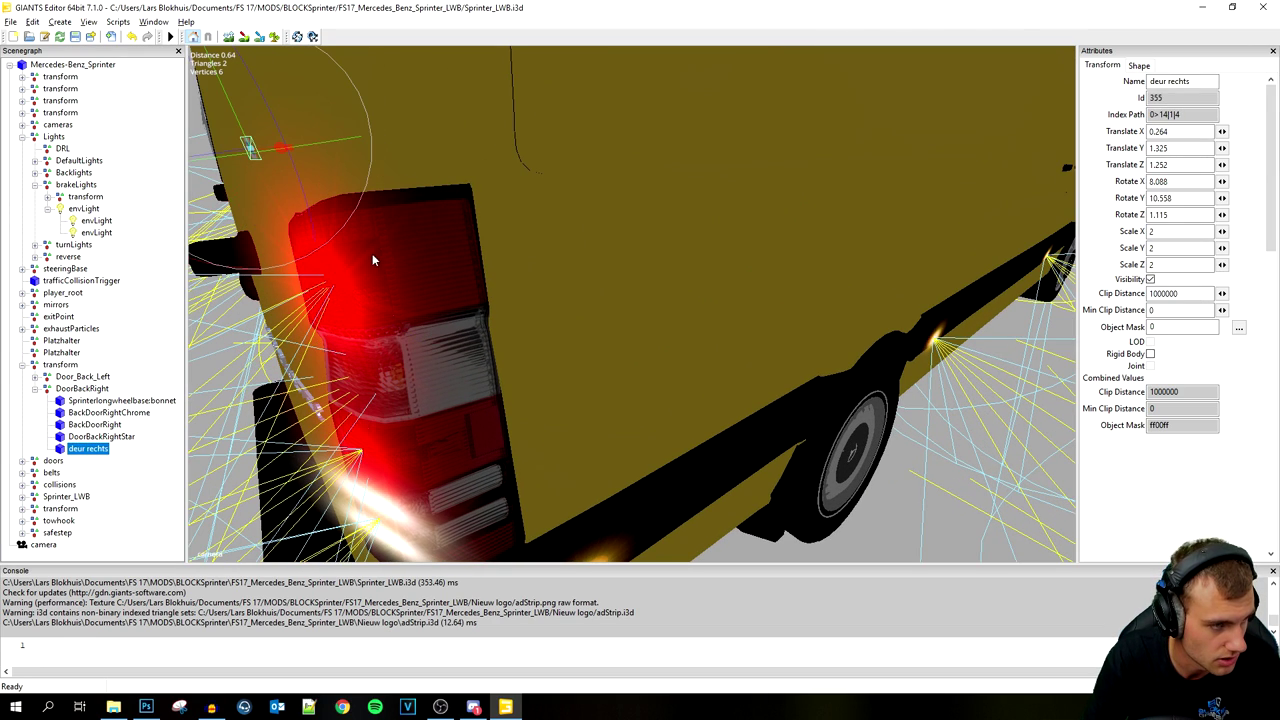
middle_click_drag(404, 271, 390, 282)
right_click(472, 301)
left_click(477, 289)
middle_click_drag(476, 293, 872, 367)
scroll(848, 362, "up", 5)
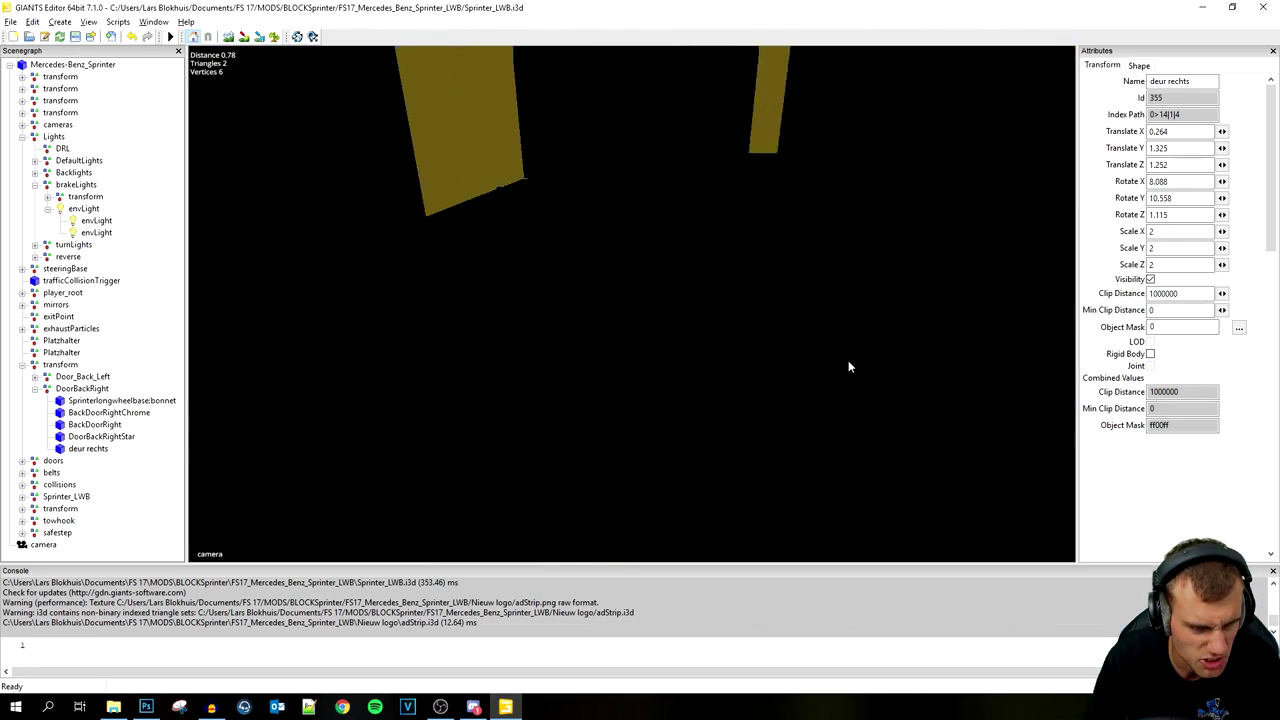
scroll(848, 362, "down", 3)
left_click_drag(1161, 232, 1124, 229)
type("5")
key("Tab")
type("5")
key("Tab")
type("5")
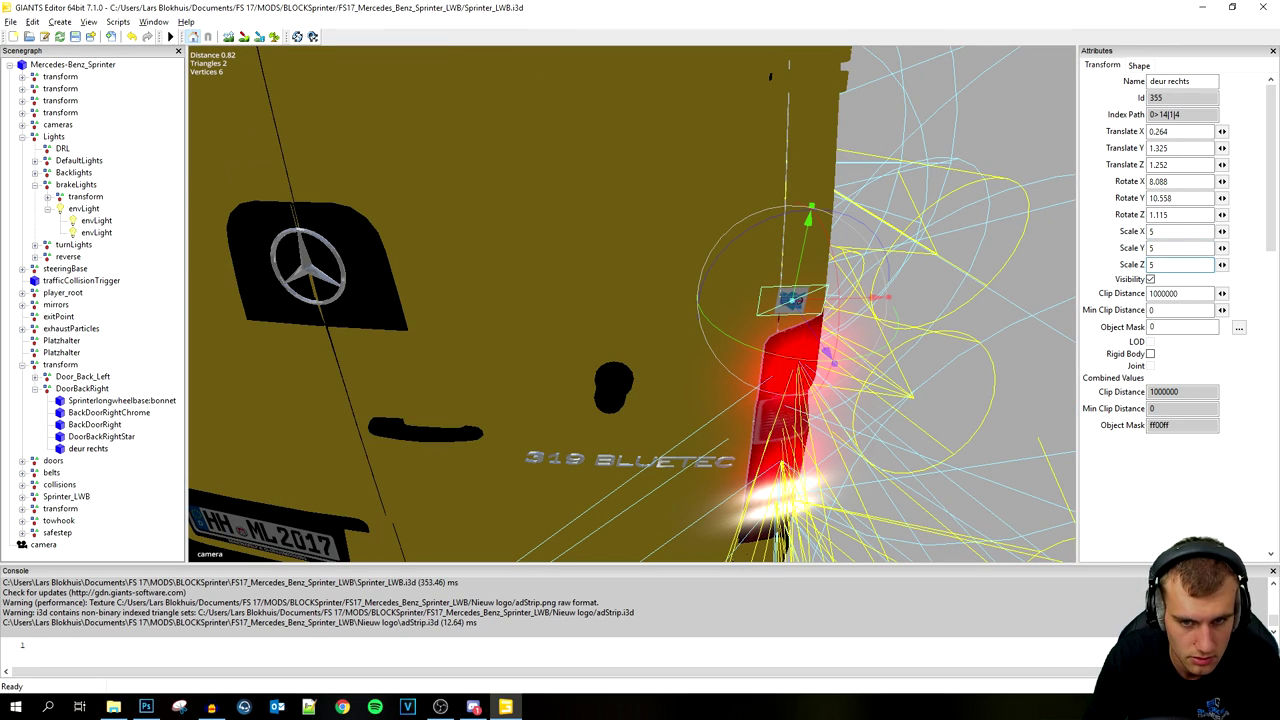
Step: Remove and restore deur rechts under DoorBackRight, and slide it inwards over the door to about X -1.921, Y 1.282, Z 1.659
left_click(100, 452)
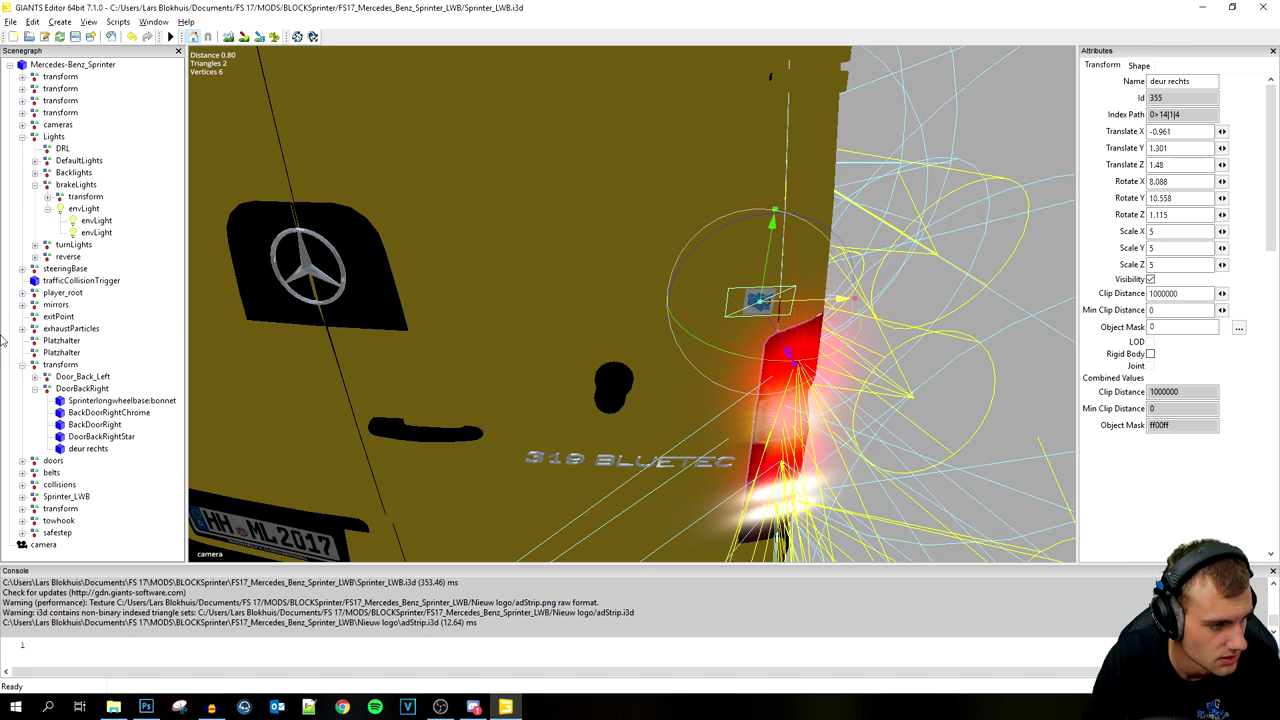
left_click(88, 391)
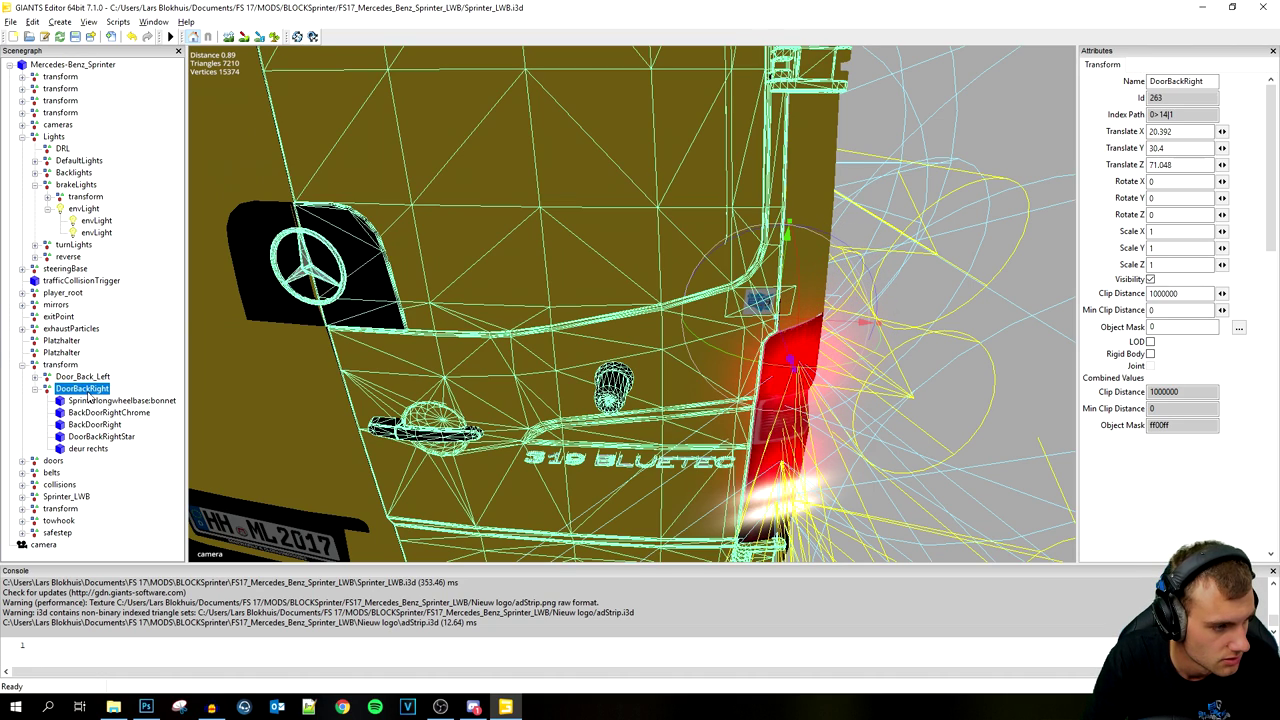
left_click(88, 451)
key("Delete")
left_click(76, 390)
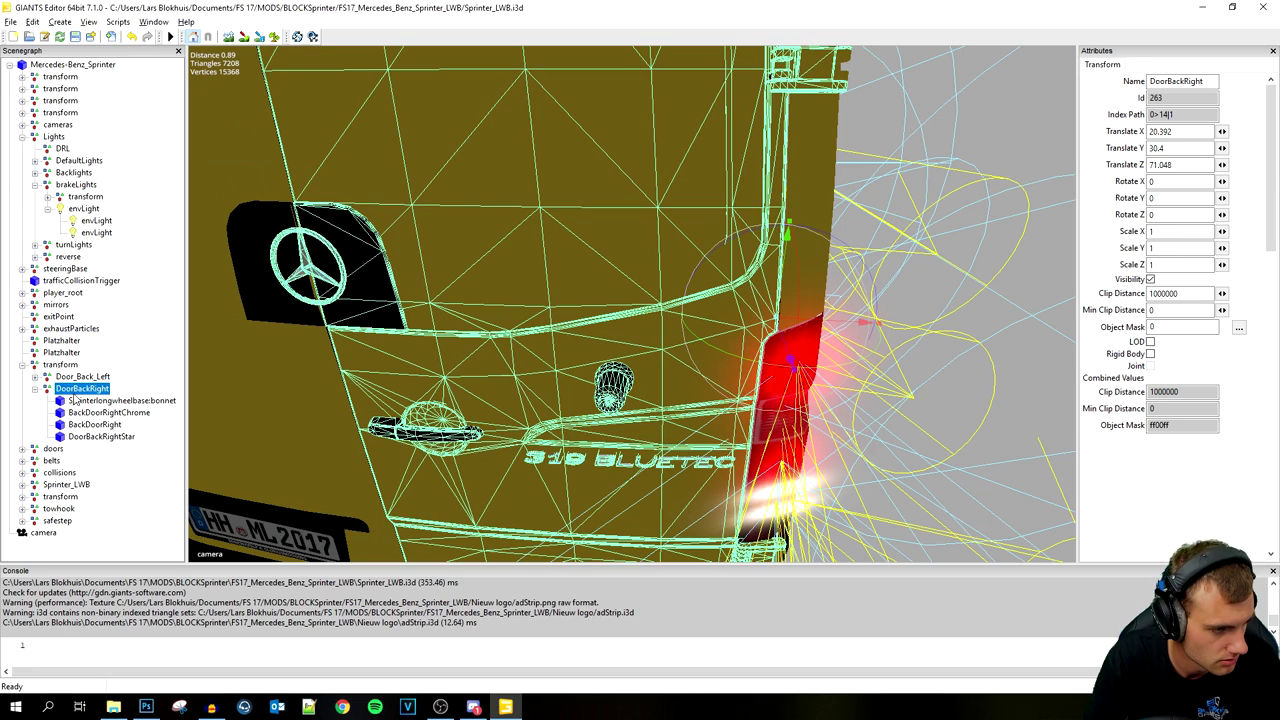
key("ctrl+z")
left_click_drag(771, 323, 746, 323)
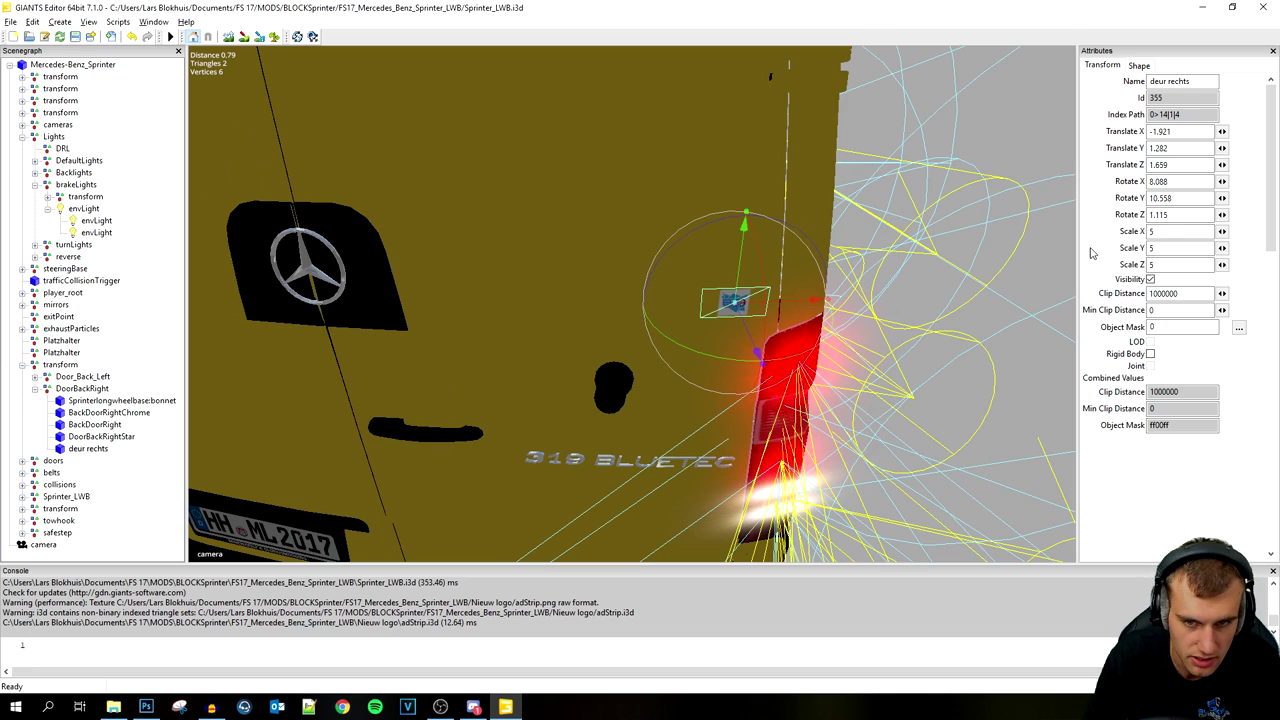
Step: Set the scale of deur rechts to 50 on the X, Y and Z axes
double_click(1167, 232)
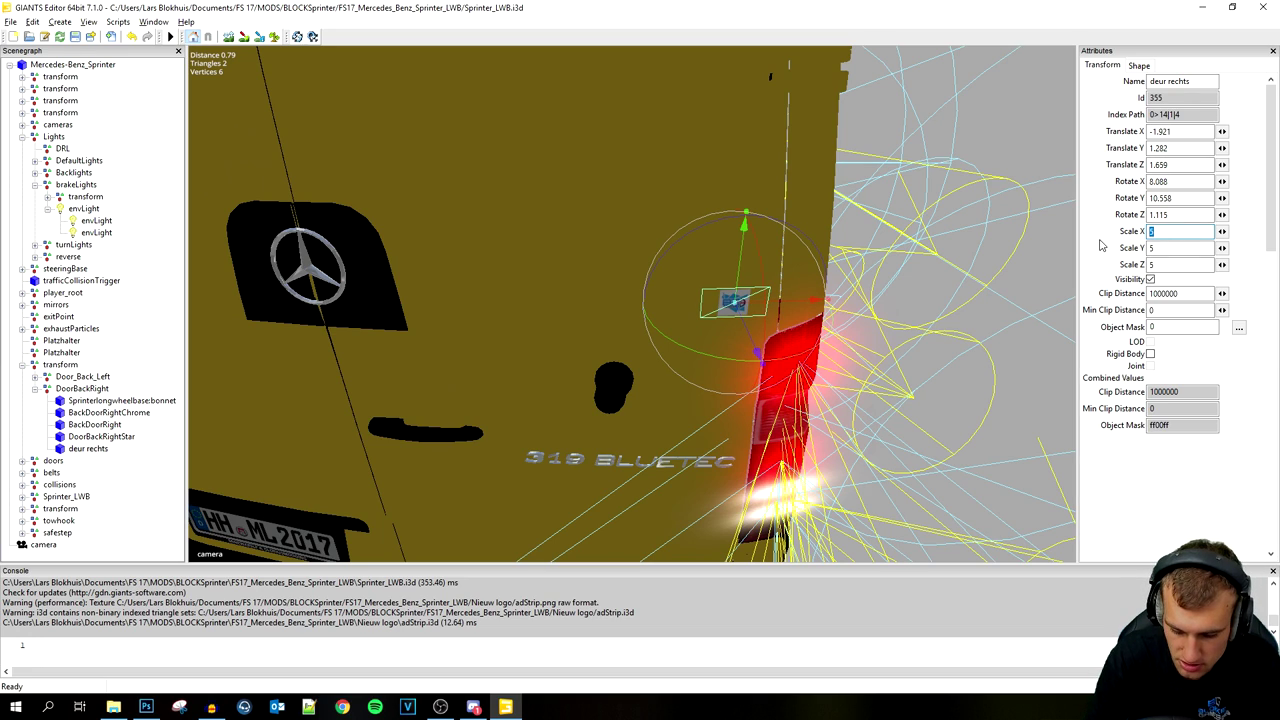
type("50")
key("Tab")
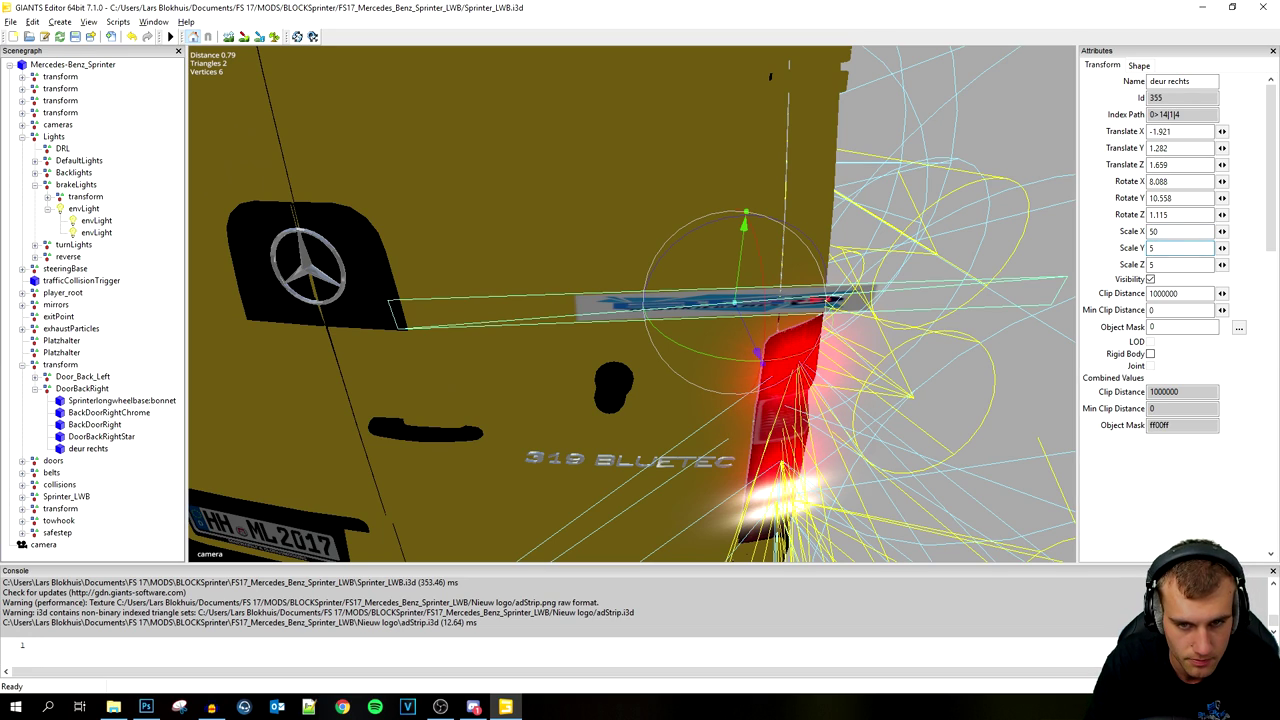
type("50")
key("Tab")
type("0")
key("BackSpace")
type("50")
Step: Slide deur rechts inwards to about X -5.527 and align it with the door at about 0.4°, 4.2° and 0.2° rotation
left_click_drag(786, 301, 701, 309)
mouse_move(745, 365)
left_mouse_down()
mouse_move(689, 364)
mouse_move(721, 362)
left_mouse_up()
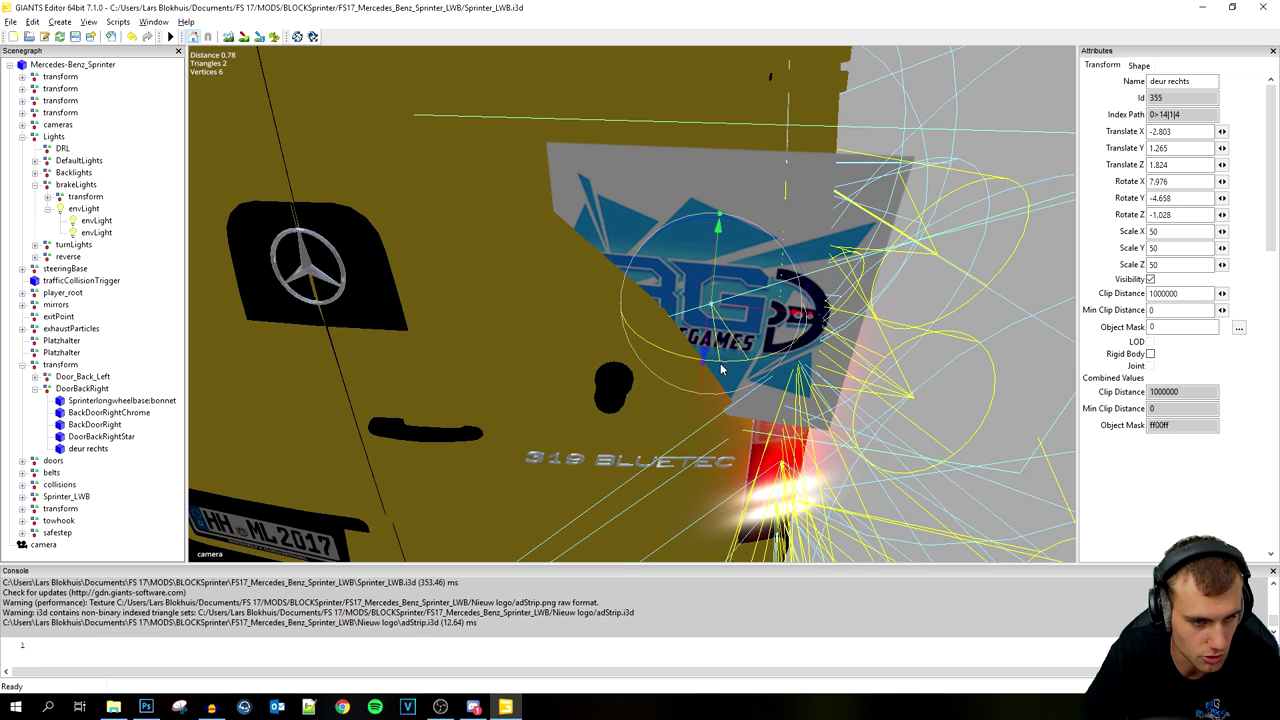
left_click_drag(762, 313, 390, 280)
left_click_drag(732, 306, 470, 285)
left_click_drag(690, 298, 681, 343)
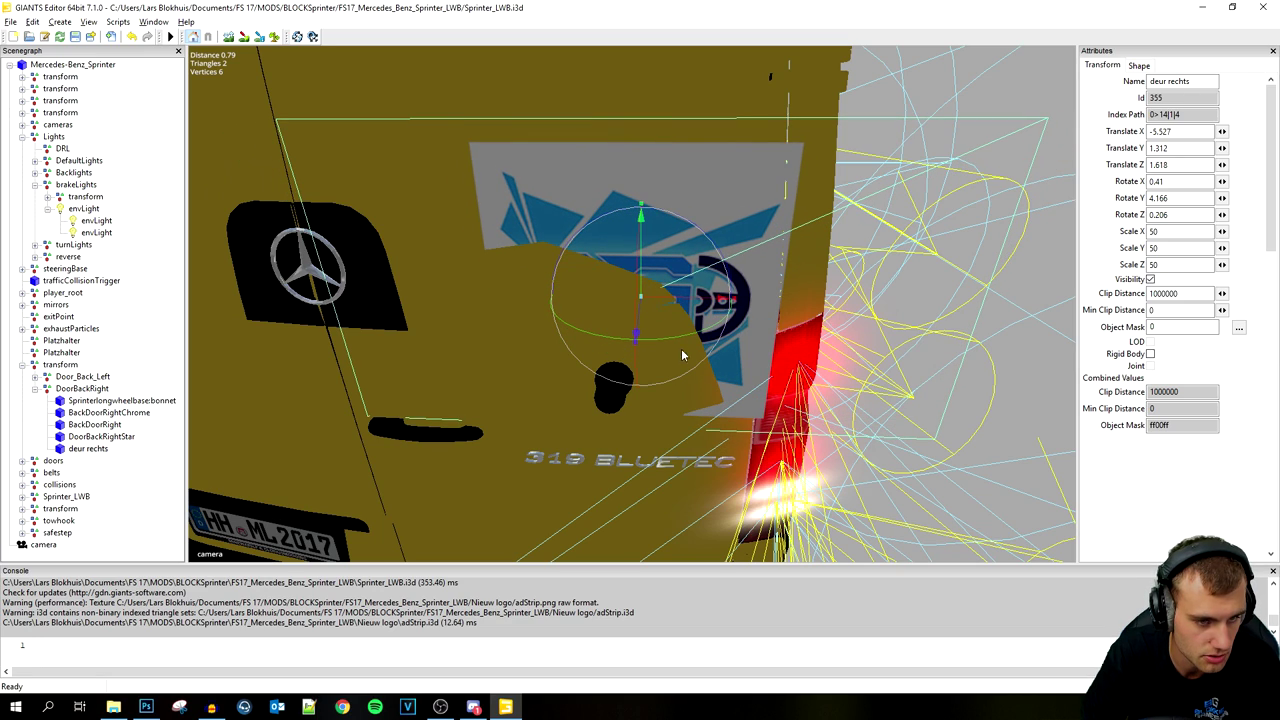
Step: Raise deur rechts on the right rear door to above the height of the Mercedes emblem
left_click_drag(543, 468, 589, 468, "alt")
scroll(588, 468, "down", 3)
middle_click_drag(684, 454, 749, 392)
left_click_drag(632, 413, 476, 455)
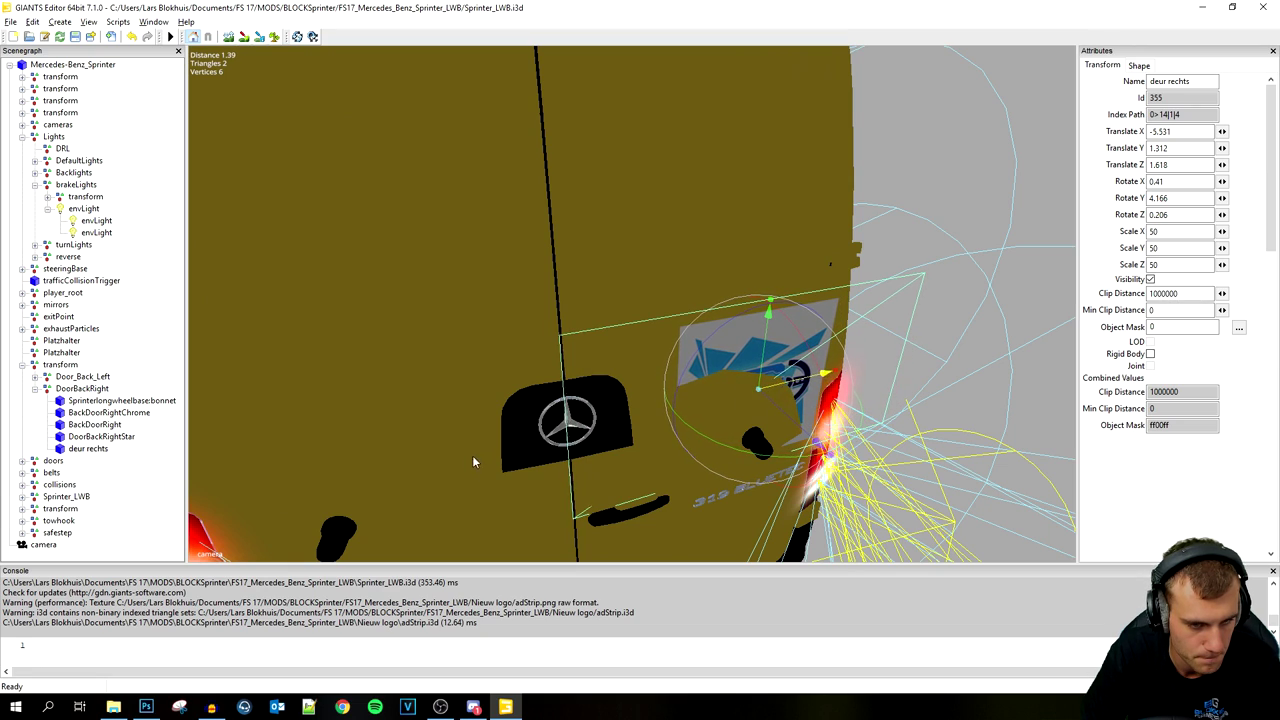
left_click_drag(758, 366, 770, 302)
left_click_drag(762, 358, 768, 291)
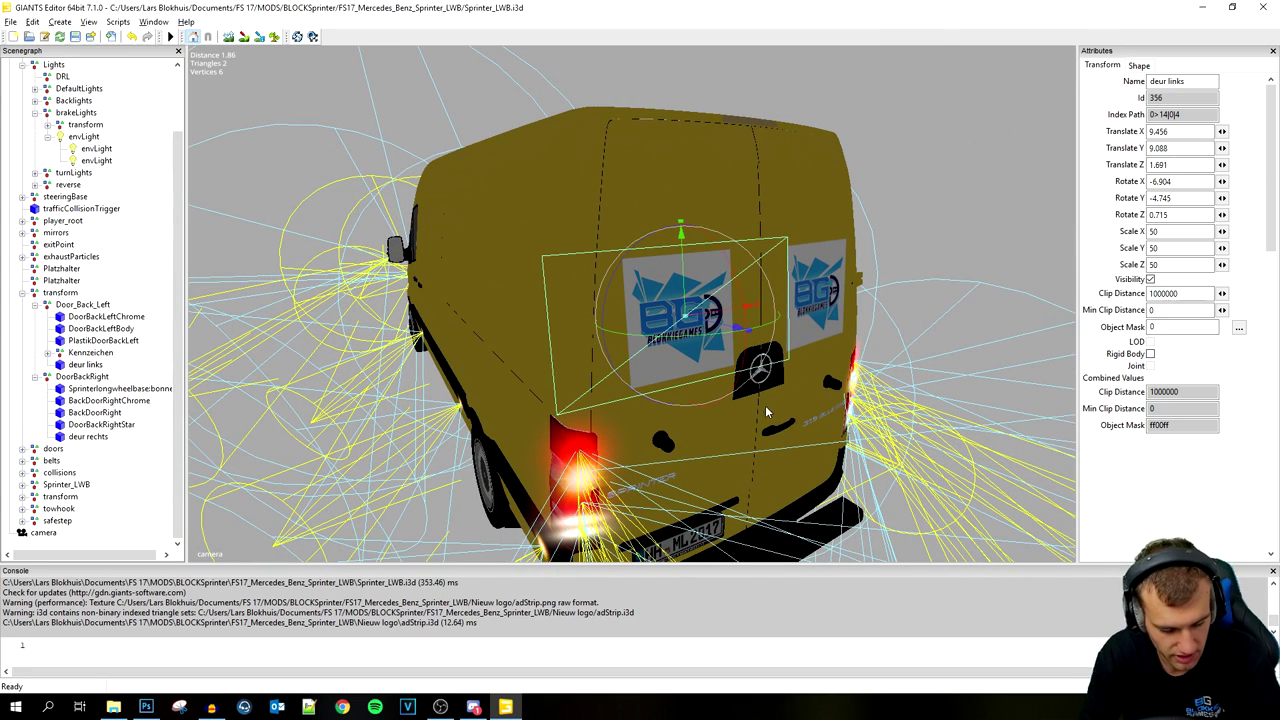
Step: Shift deur links slightly towards the middle of the rear doors, to about X 9.544, Y 9.089, Z 1.699
left_click_drag(785, 420, 700, 422, "alt")
middle_click_drag(900, 426, 773, 426, "alt")
scroll(773, 426, "up", 3)
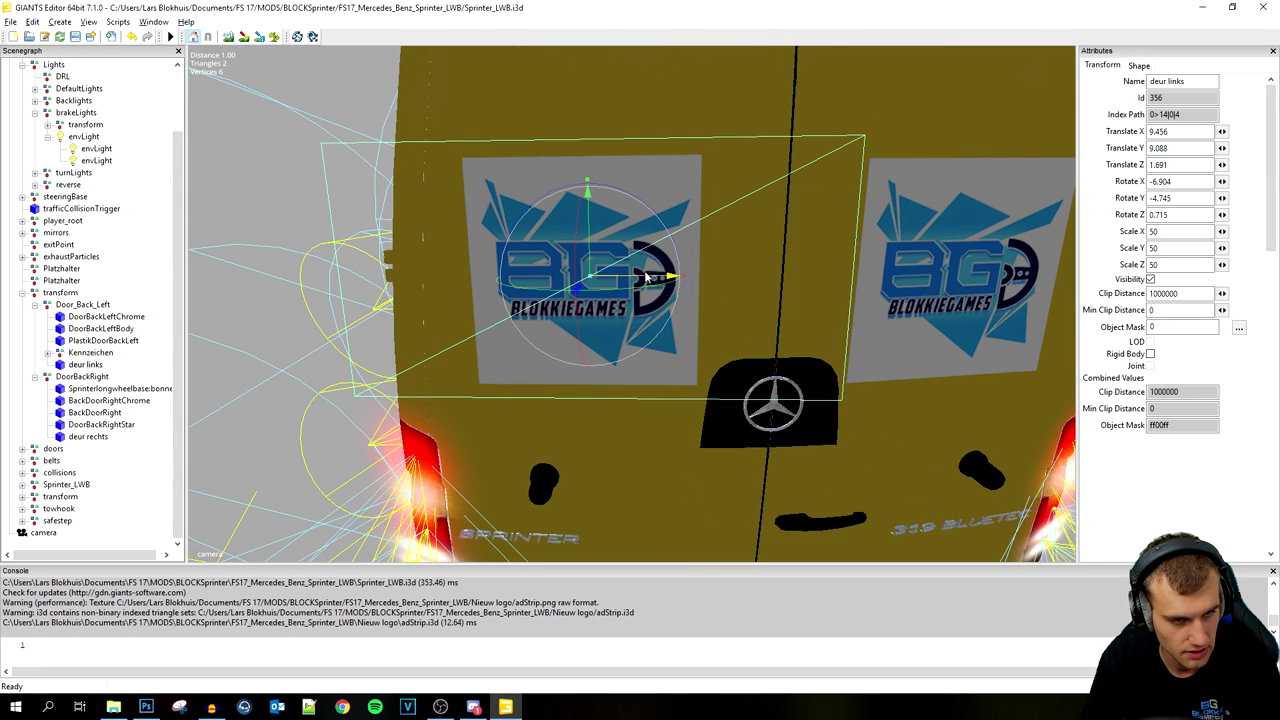
left_click_drag(674, 277, 858, 300)
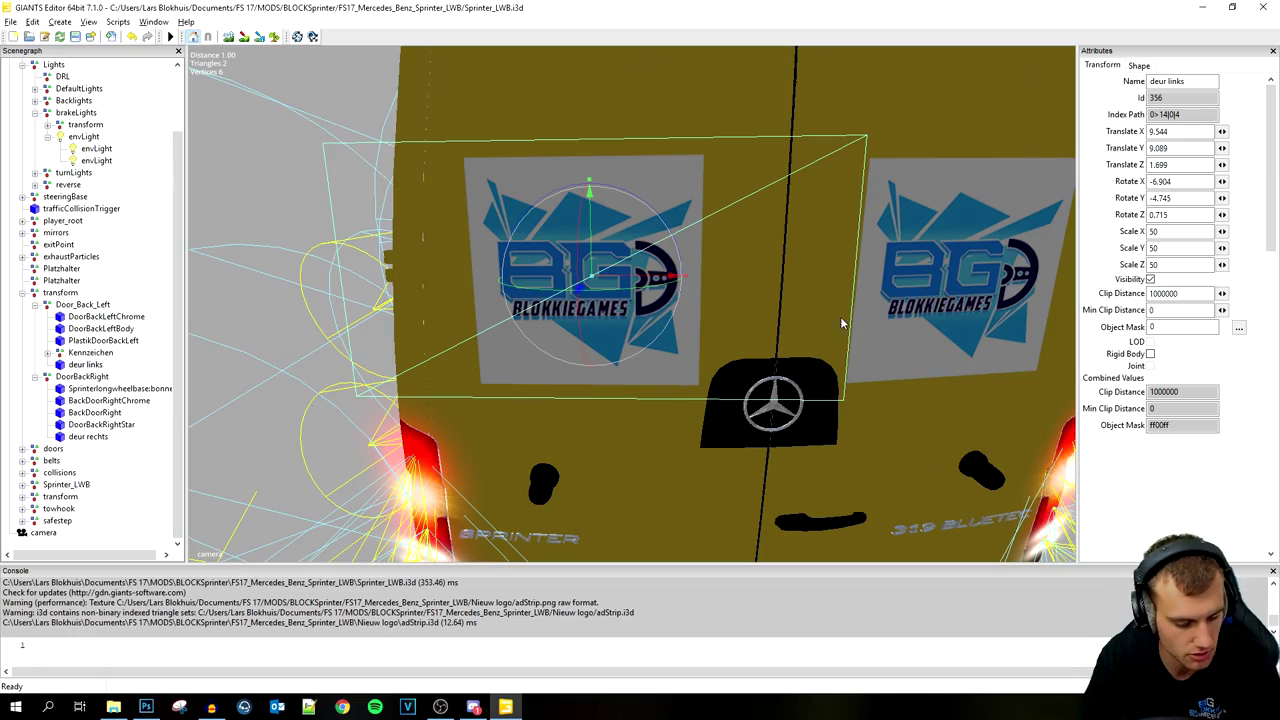
Step: Switch to File Explorer and open the BLOCK Transport folder inside FS 17's ADSTRIPS folder
scroll(848, 340, "down", 5)
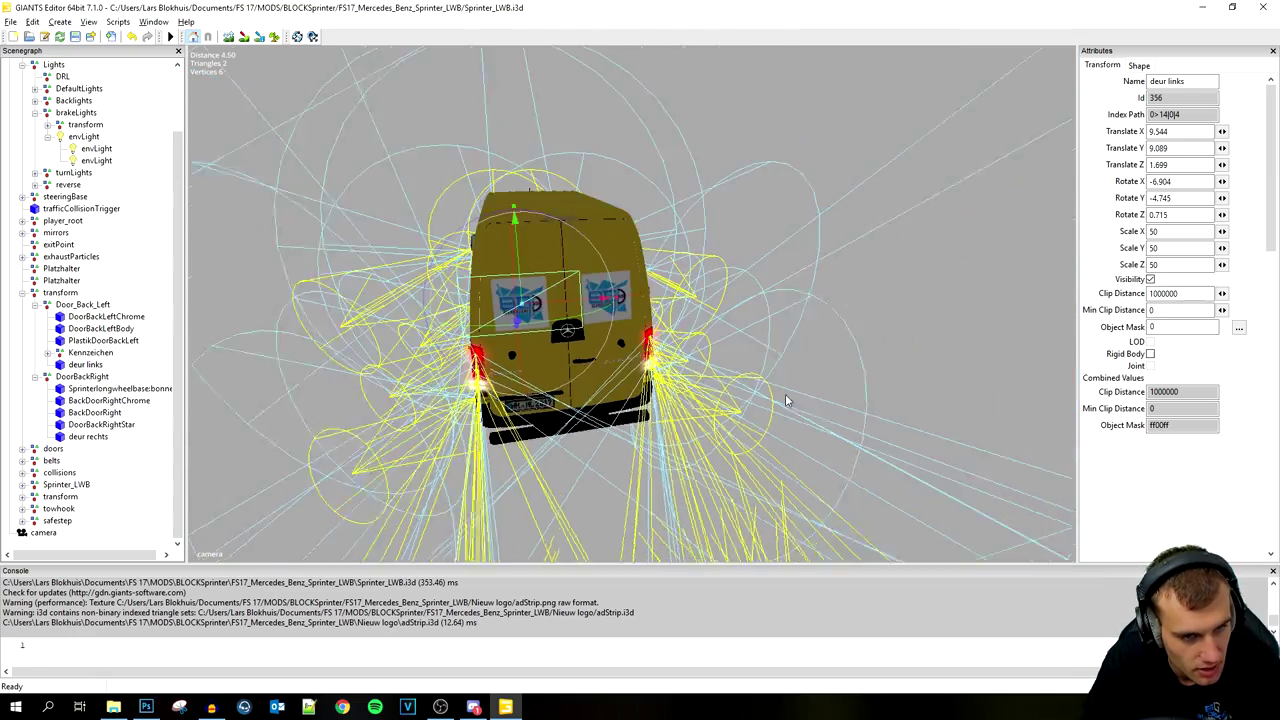
left_click_drag(786, 396, 900, 410, "alt")
middle_click_drag(900, 410, 803, 422, "alt")
left_click_drag(803, 422, 589, 415, "alt")
middle_click_drag(589, 420, 455, 432)
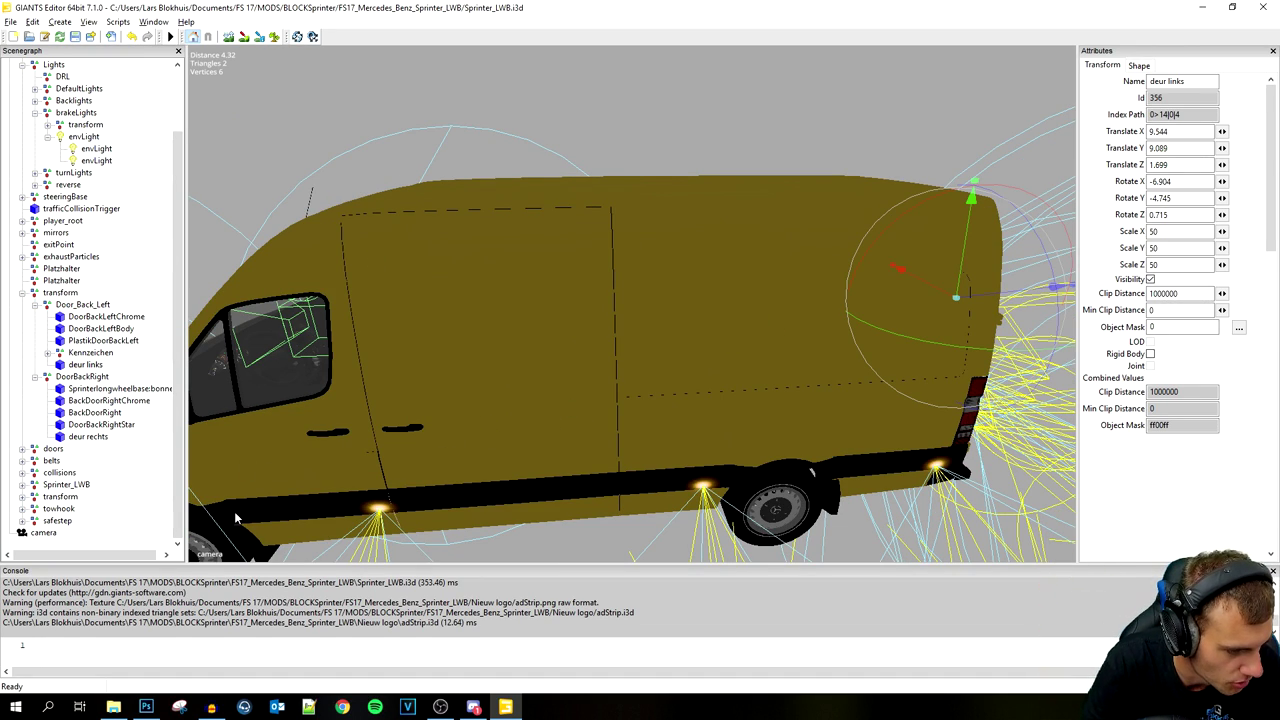
left_click(113, 707)
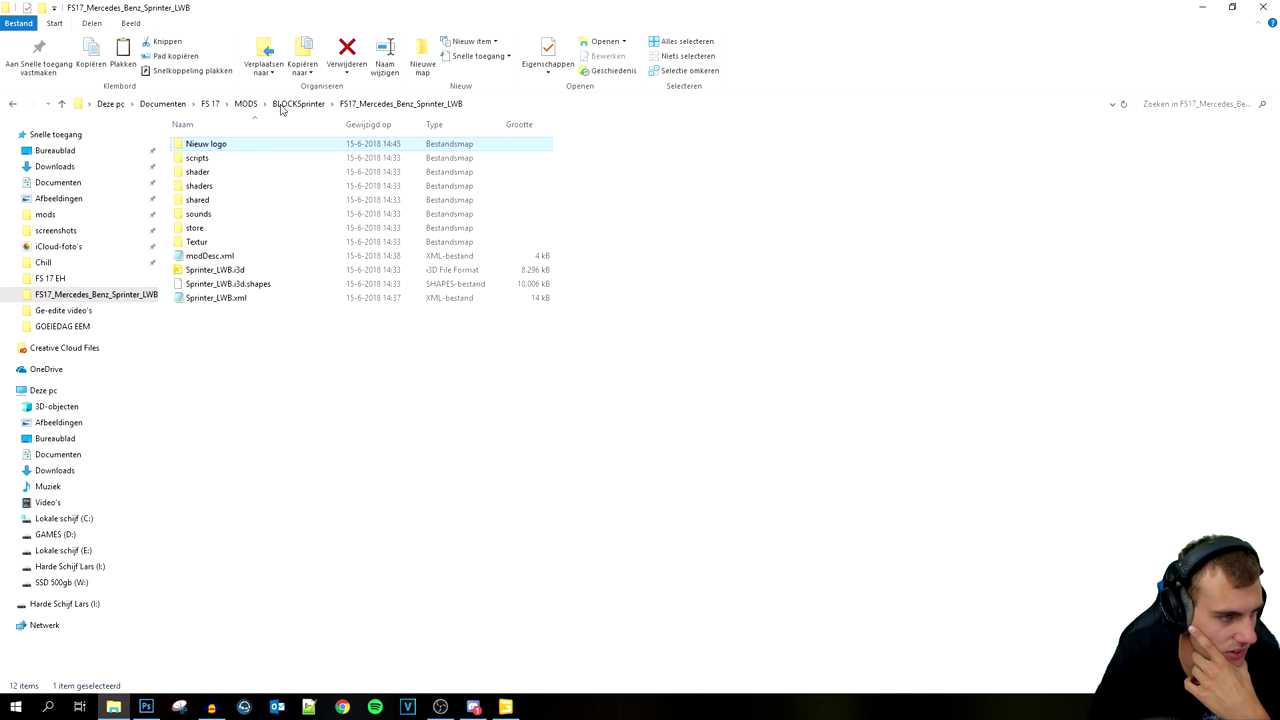
left_click(246, 104)
left_click(210, 104)
double_click(212, 163)
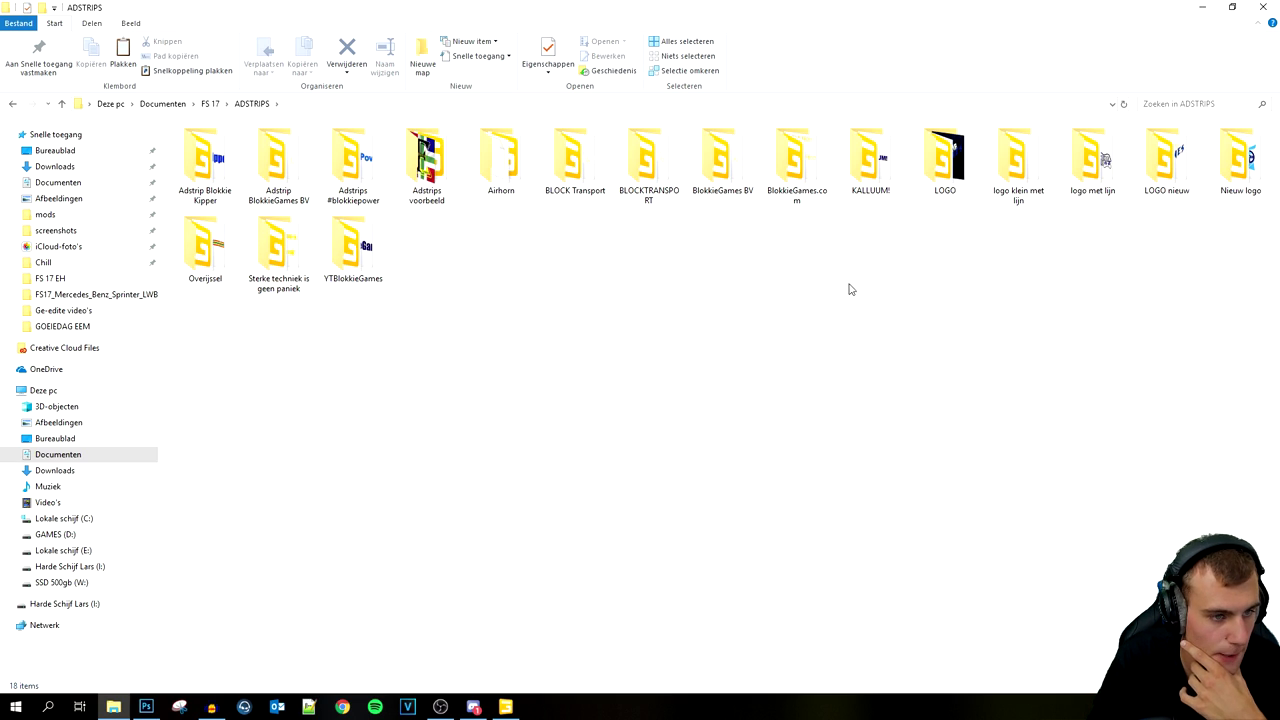
double_click(575, 165)
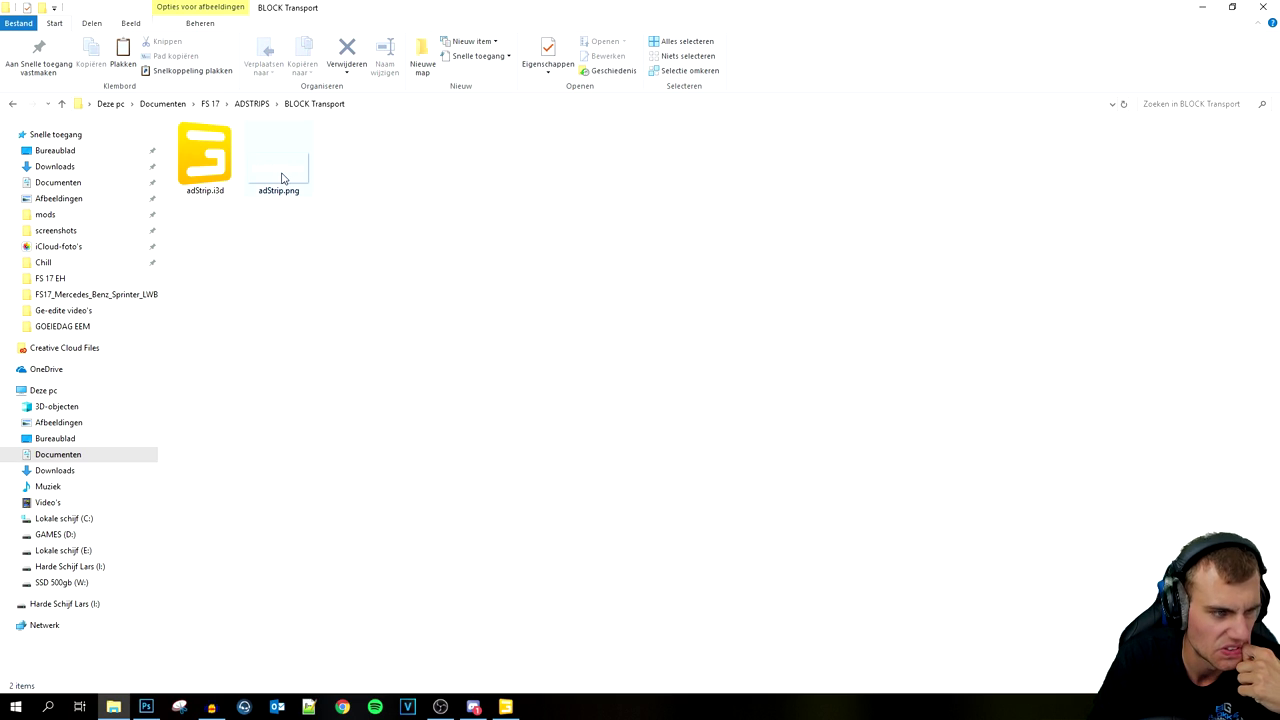
Step: Check the adStrip.png image in the BLOCK Transport folder by viewing it in paint.net
left_click(252, 105)
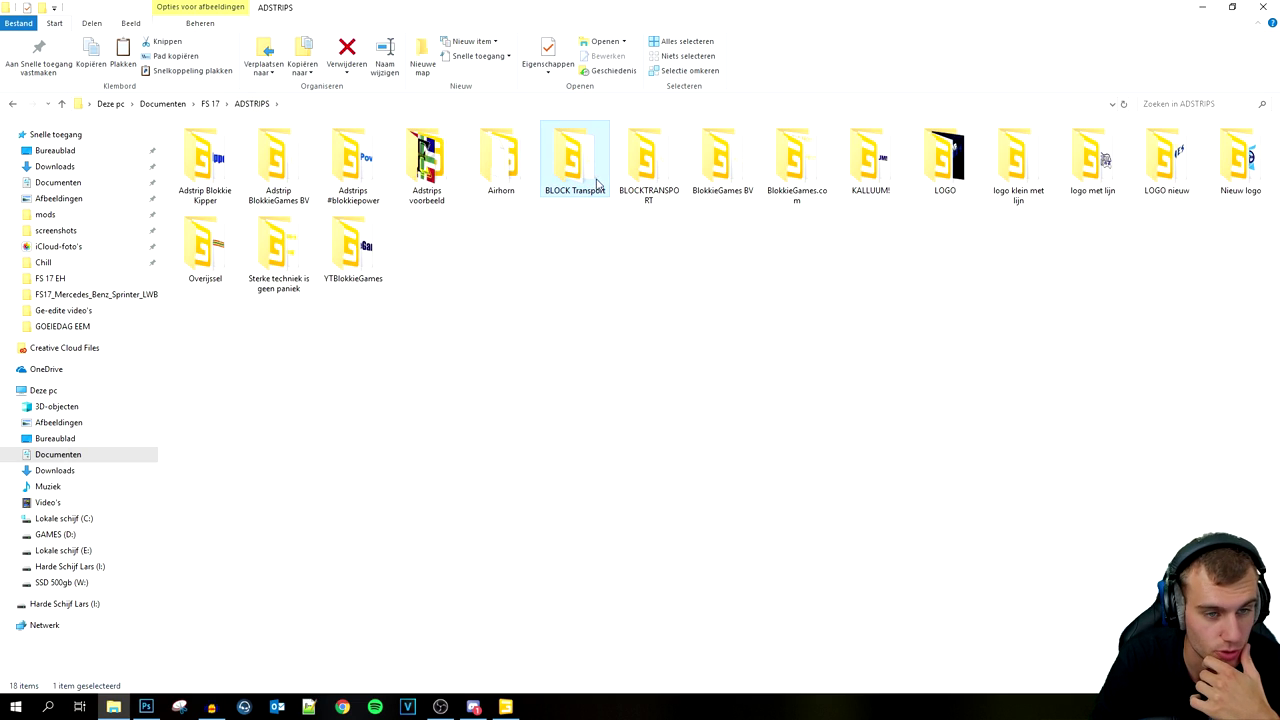
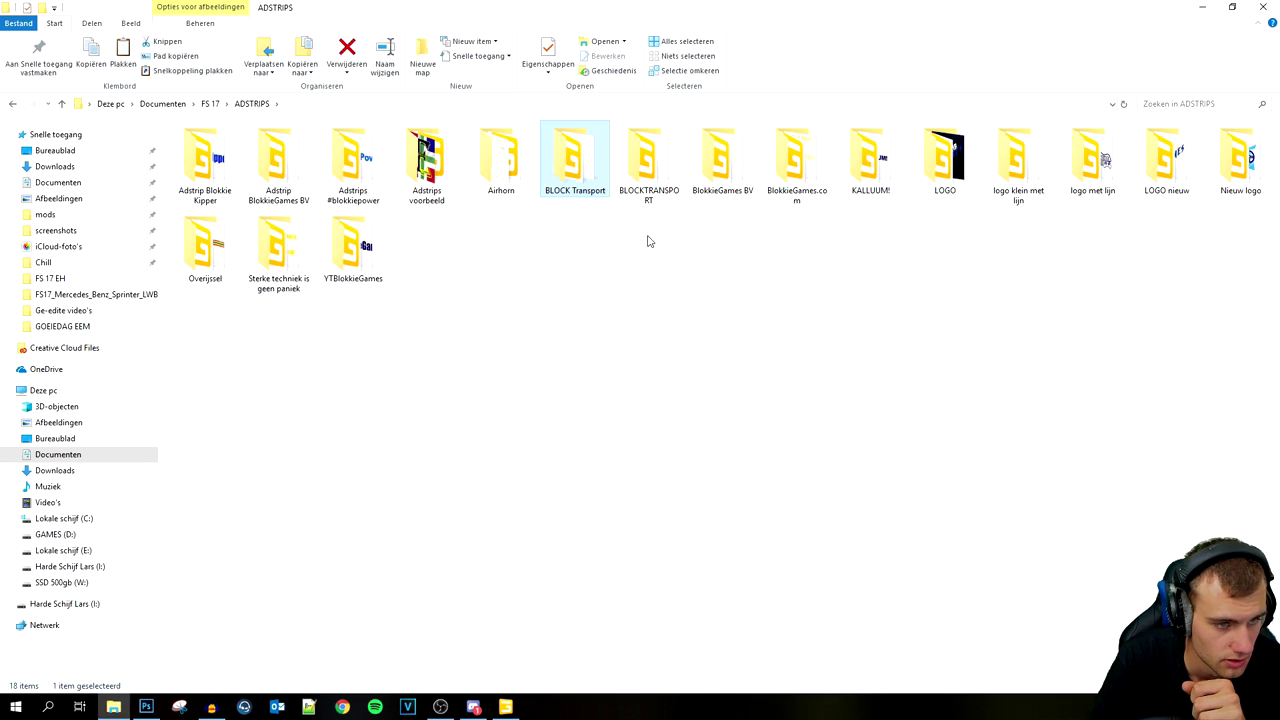
double_click(570, 172)
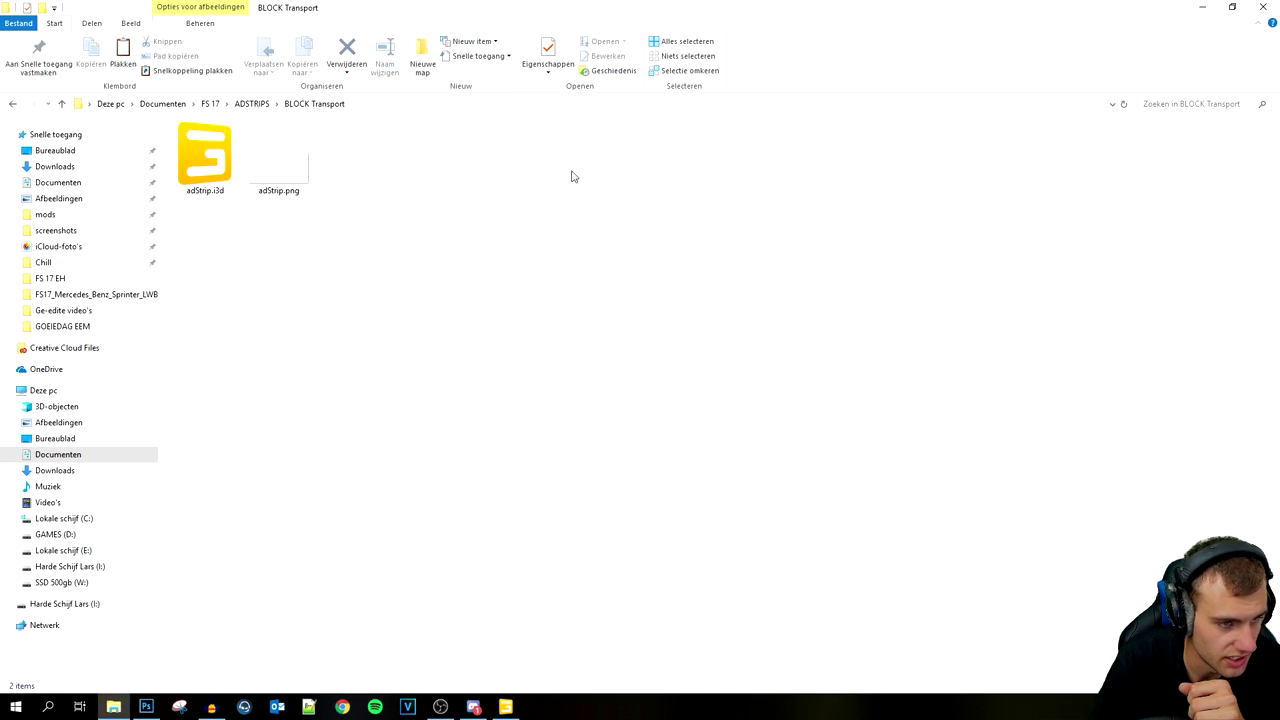
double_click(304, 174)
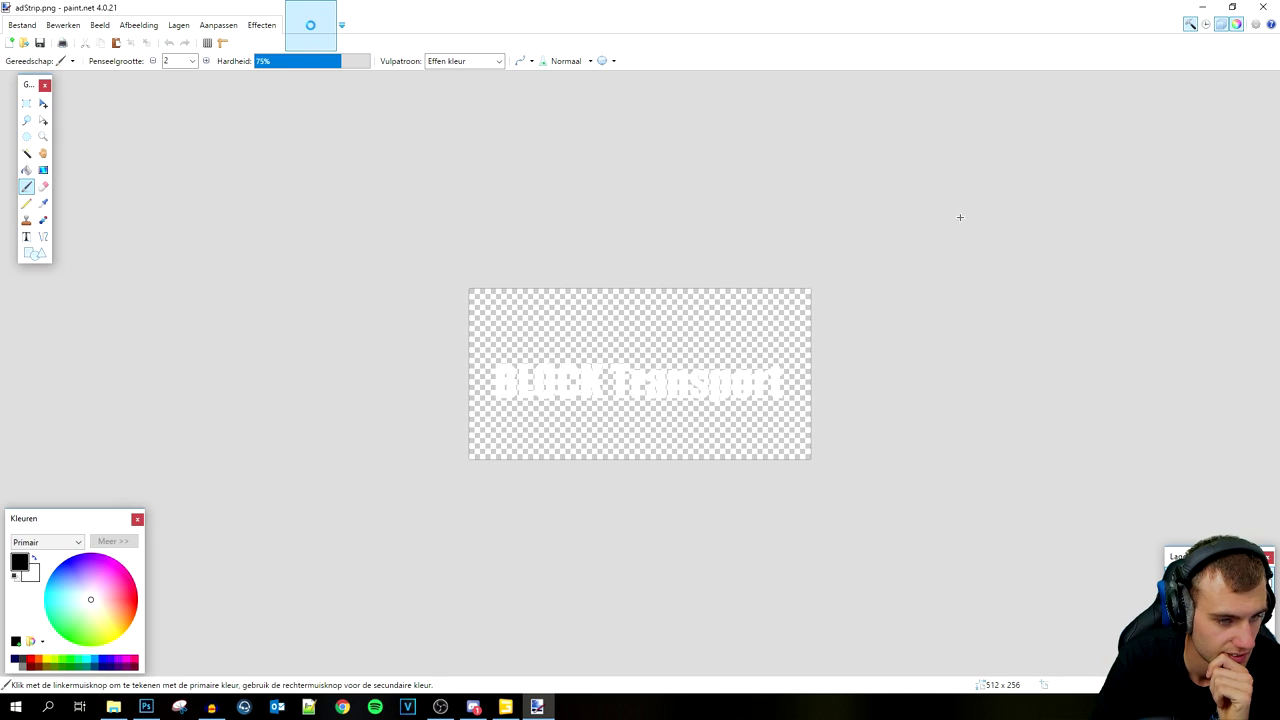
left_click(1263, 7)
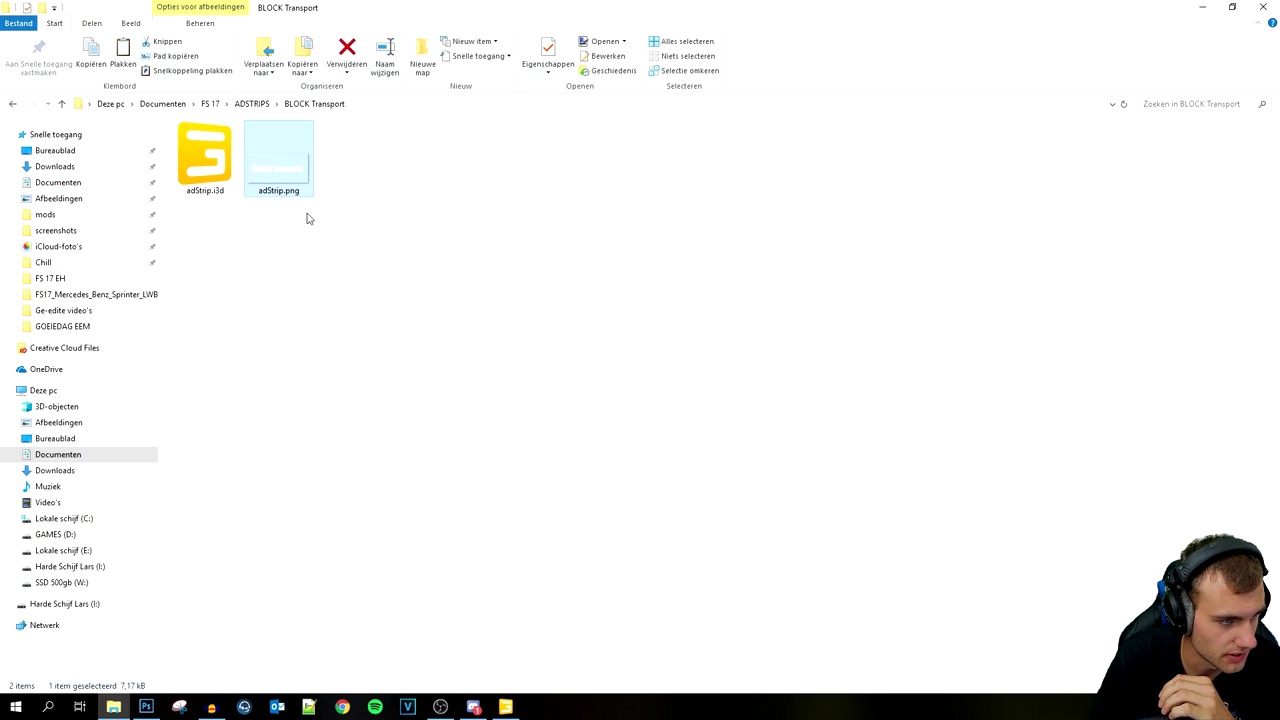
Step: Copy the BLOCK Transport folder from ADSTRIPS into the FS17_Mercedes_Benz_Sprinter_LWB mod folder
left_click(256, 106)
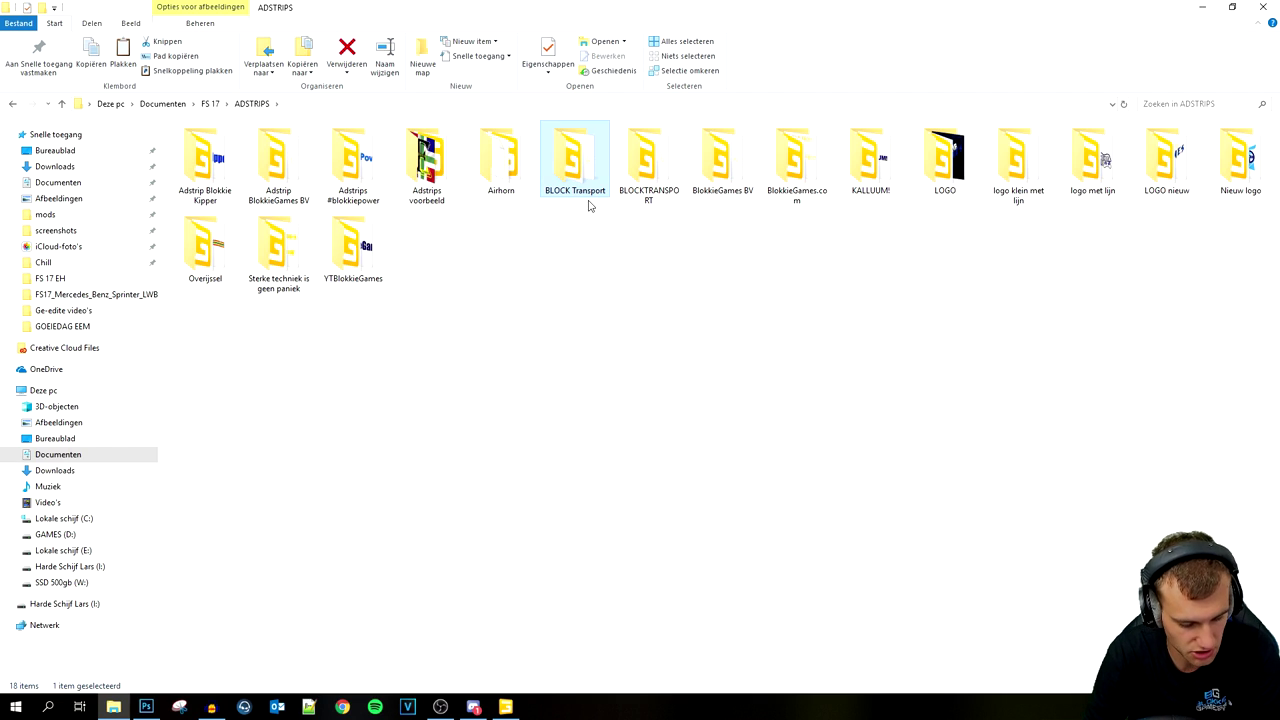
left_click(96, 294)
key("ctrl+v")
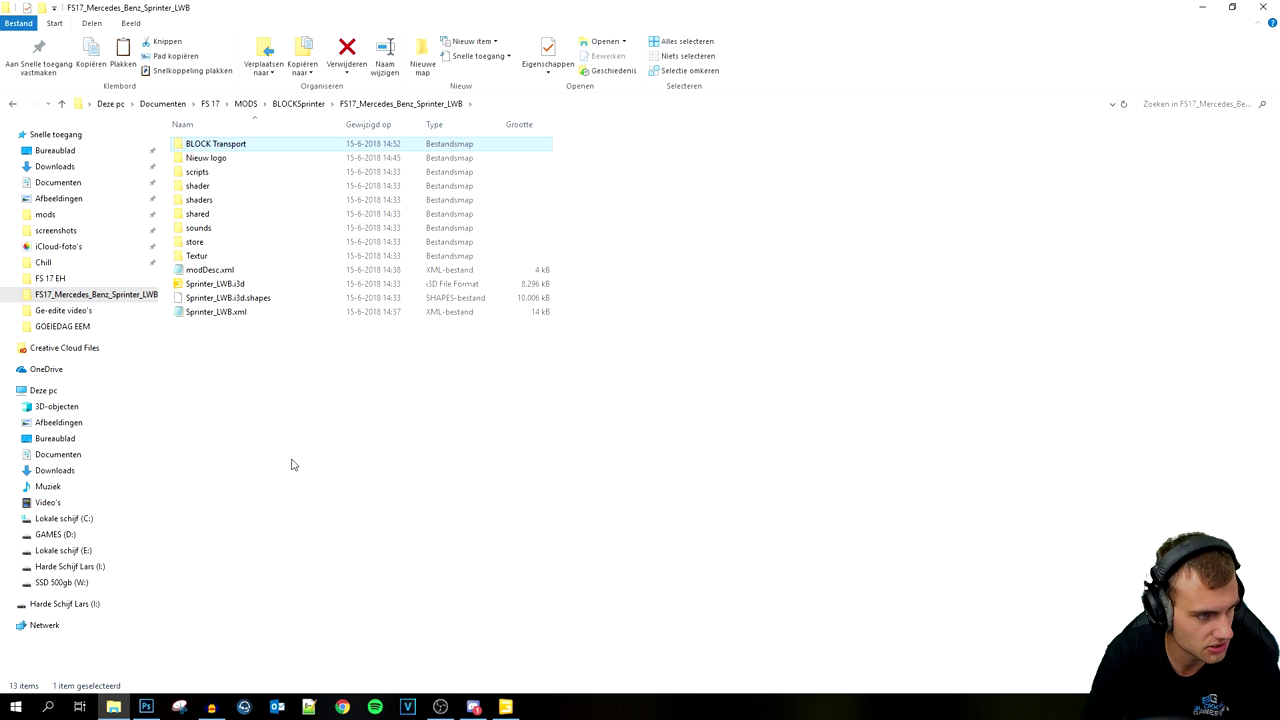
Step: Switch to GIANTS Editor, view the van's rear through outdoorCamera and save the scene
left_click(506, 707)
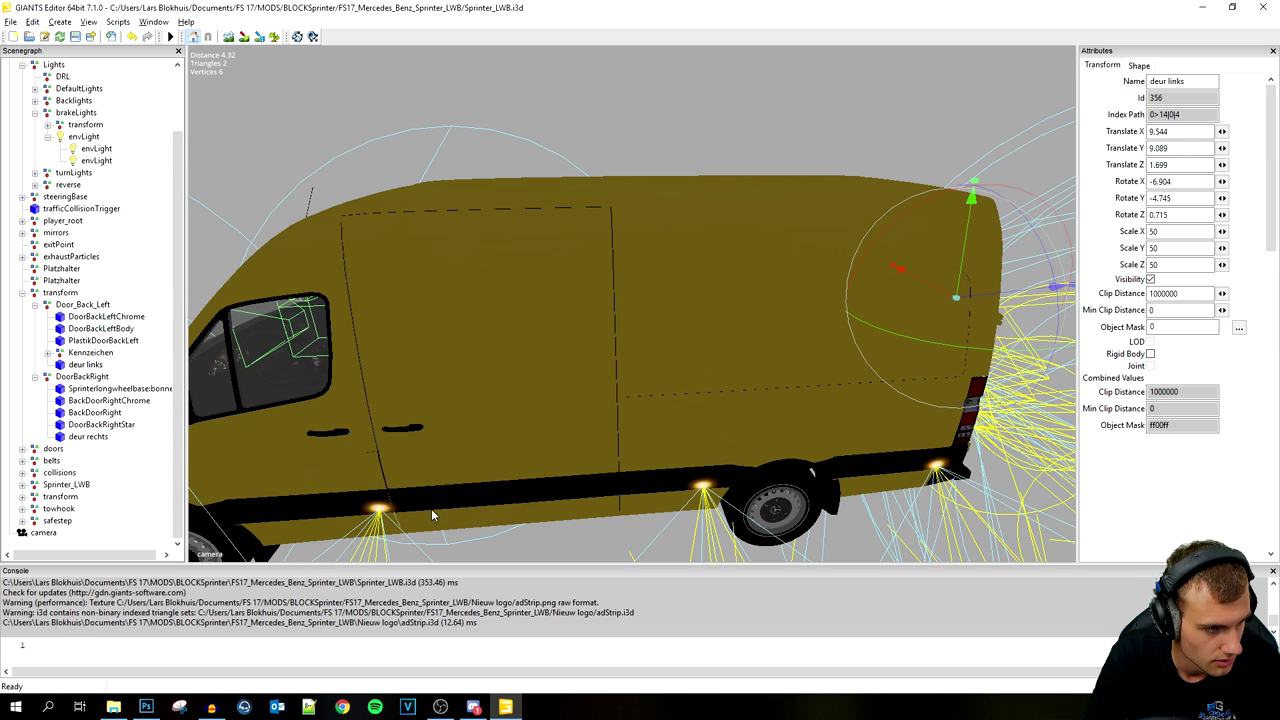
left_click(89, 22)
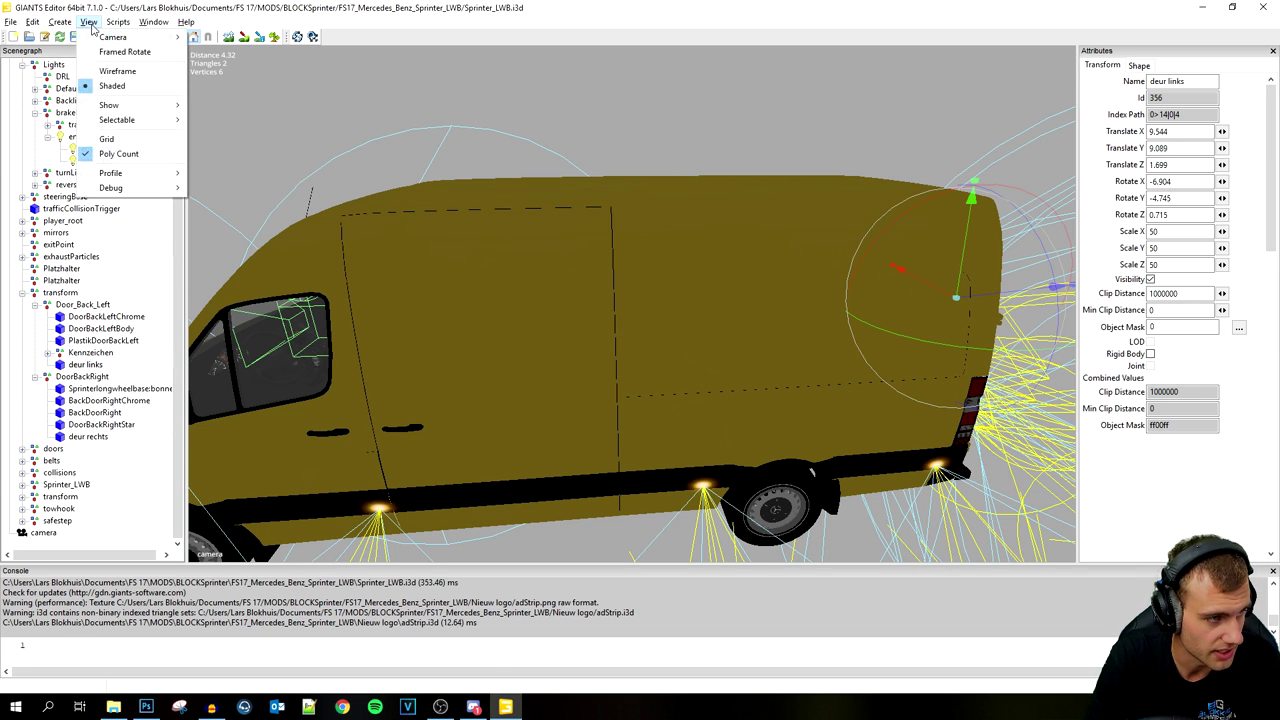
mouse_move(110, 37)
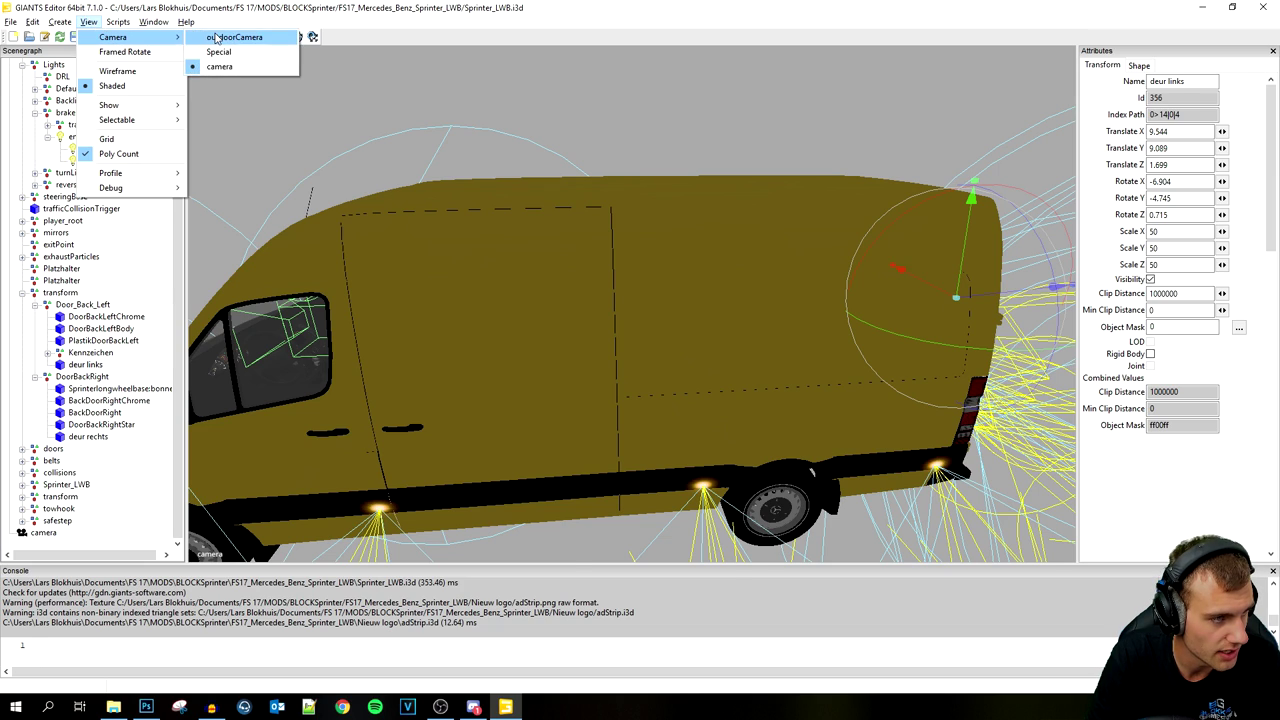
left_click(310, 37)
key("ctrl+s")
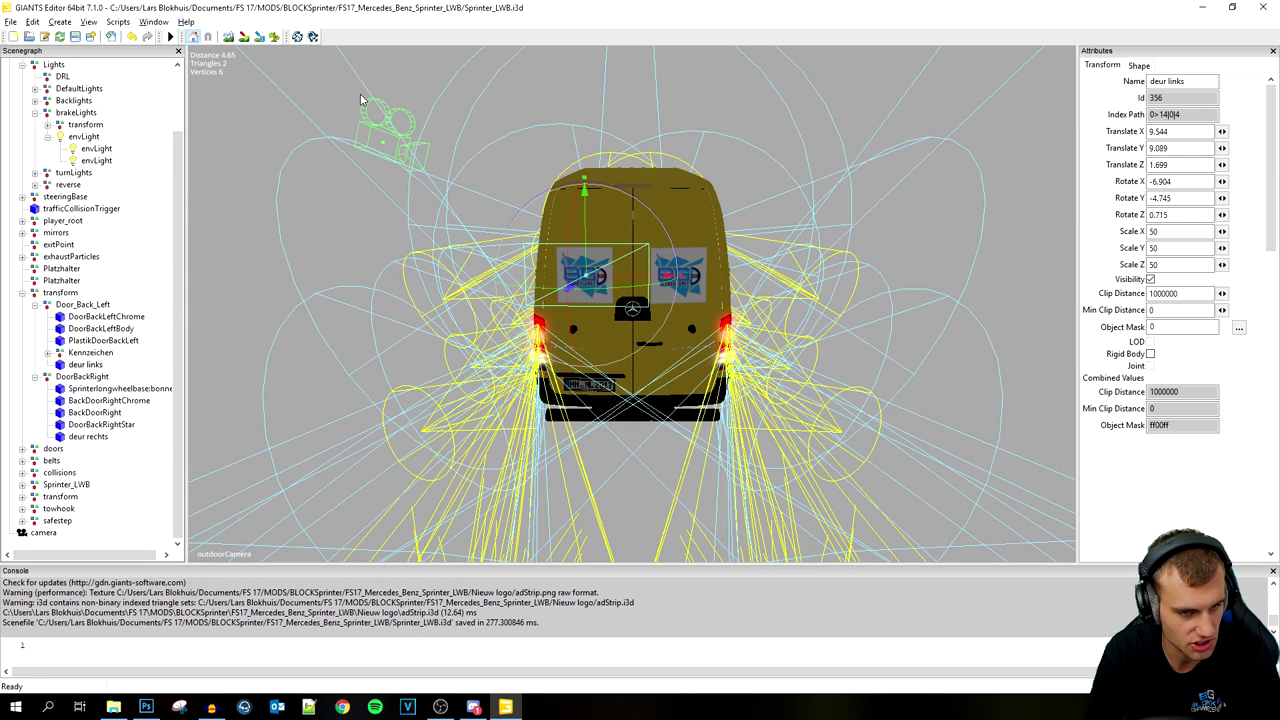
Step: Return to the scene's default camera and import adStrip.i3d from the mod's BLOCK Transport folder
left_click(88, 22)
mouse_move(130, 37)
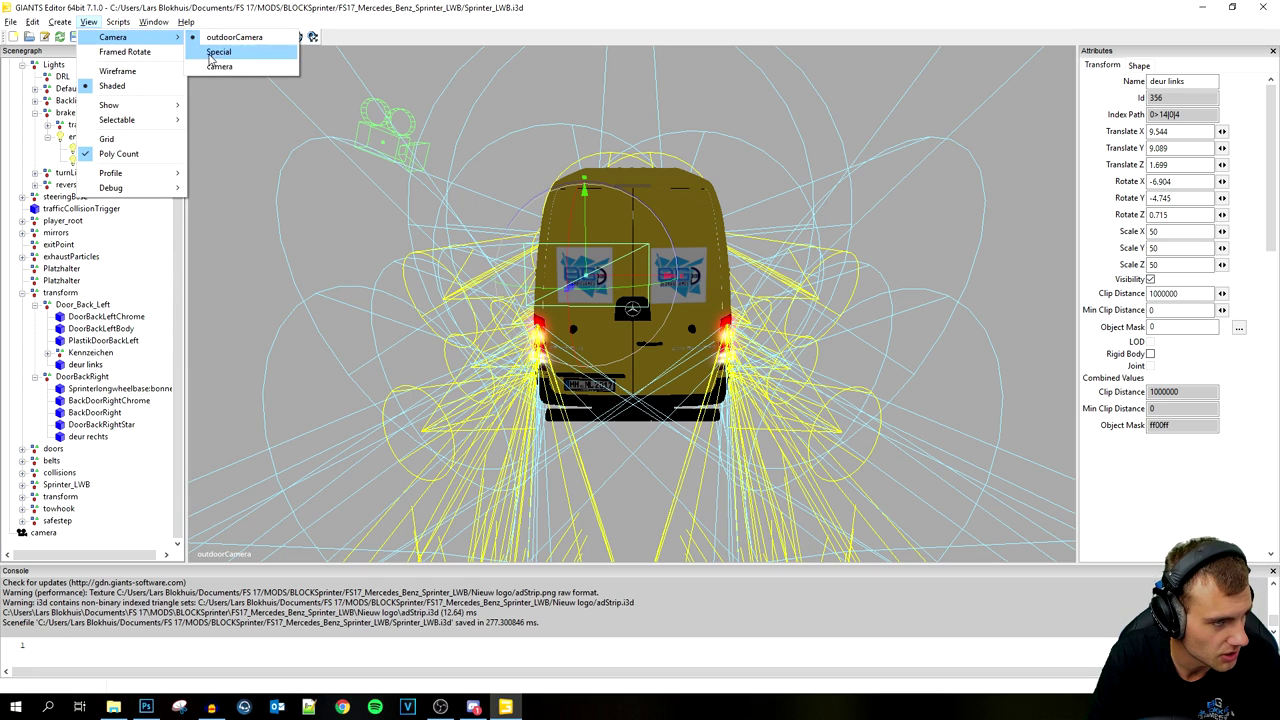
left_click(218, 66)
middle_click_drag(326, 484, 461, 455)
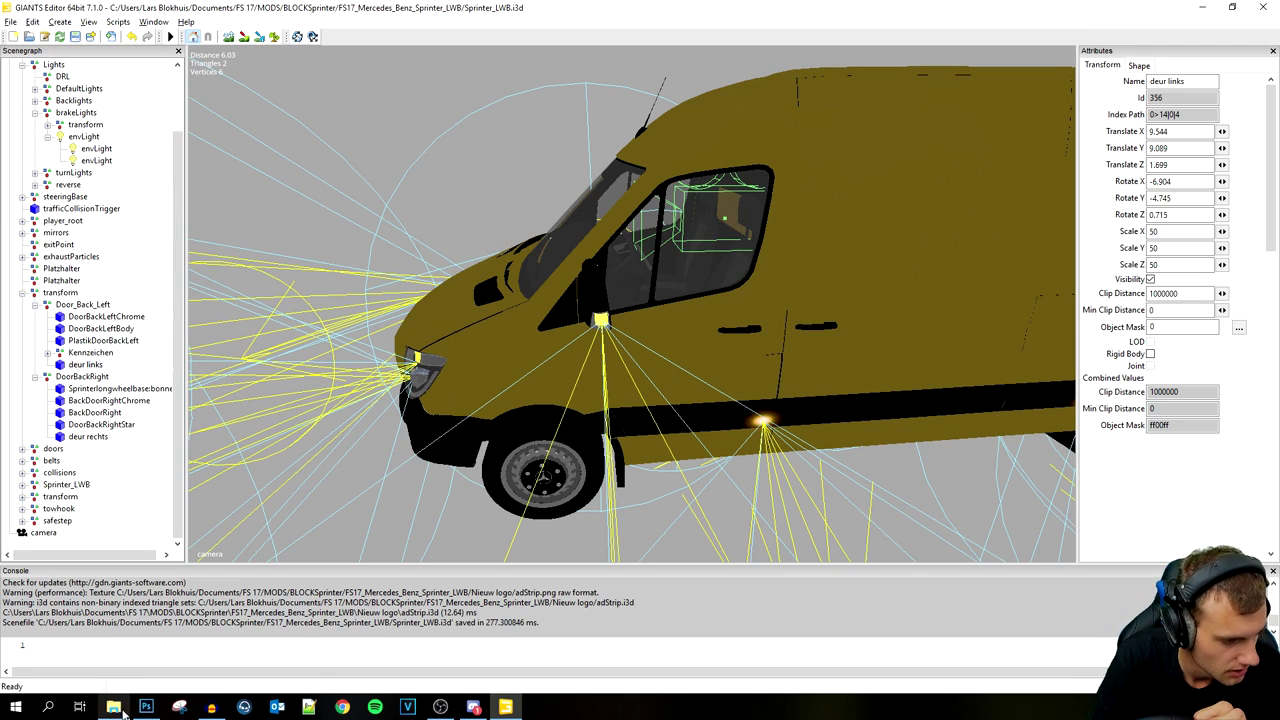
left_click(10, 22)
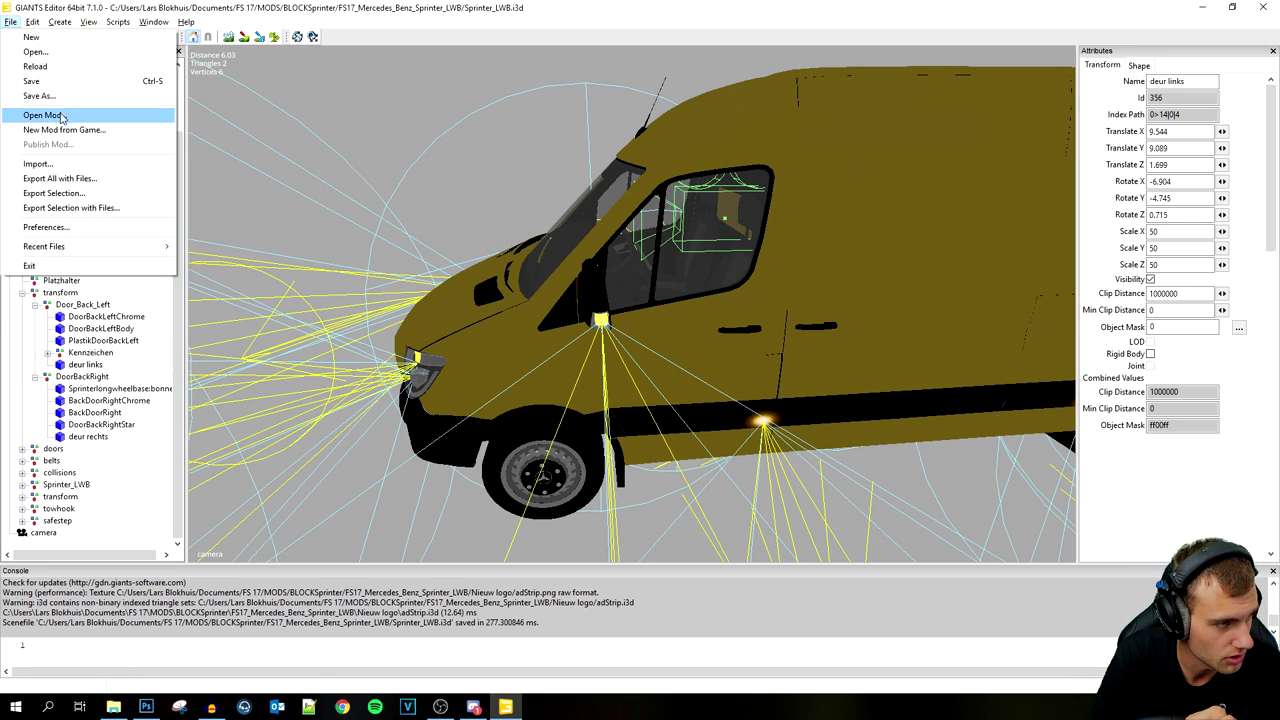
left_click(56, 167)
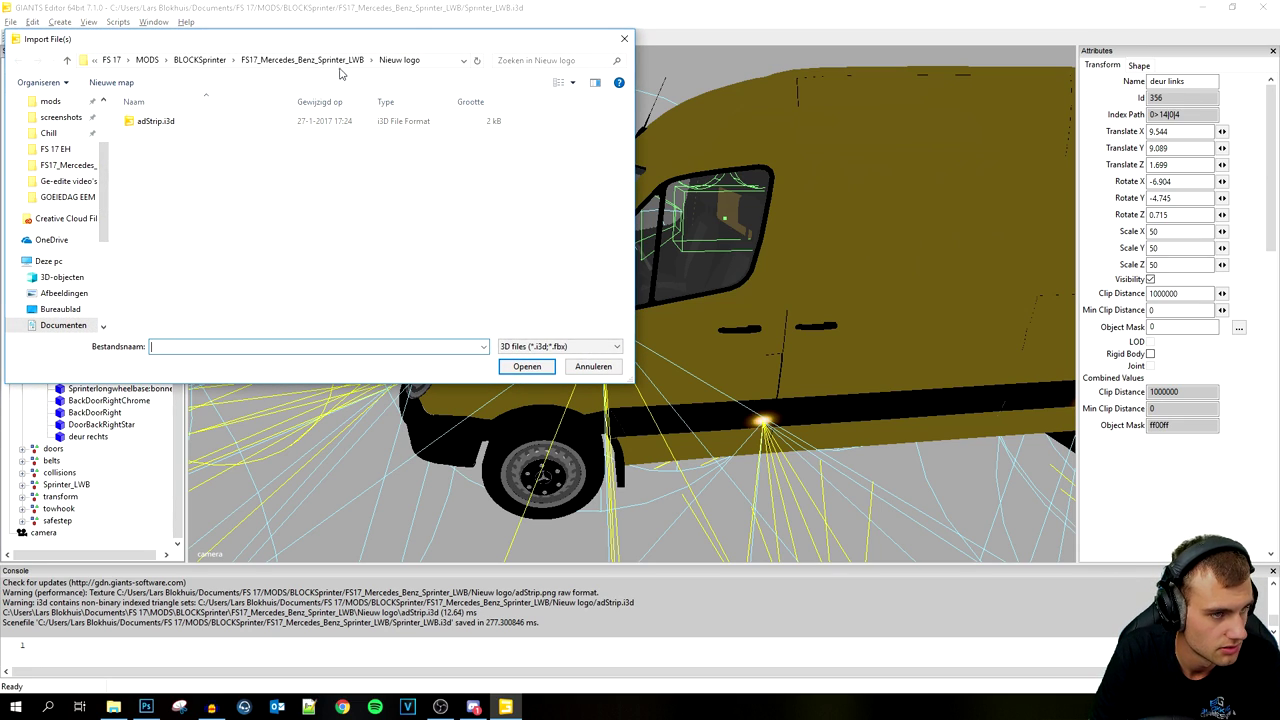
left_click(302, 60)
double_click(170, 121)
left_click(157, 121)
double_click(157, 121)
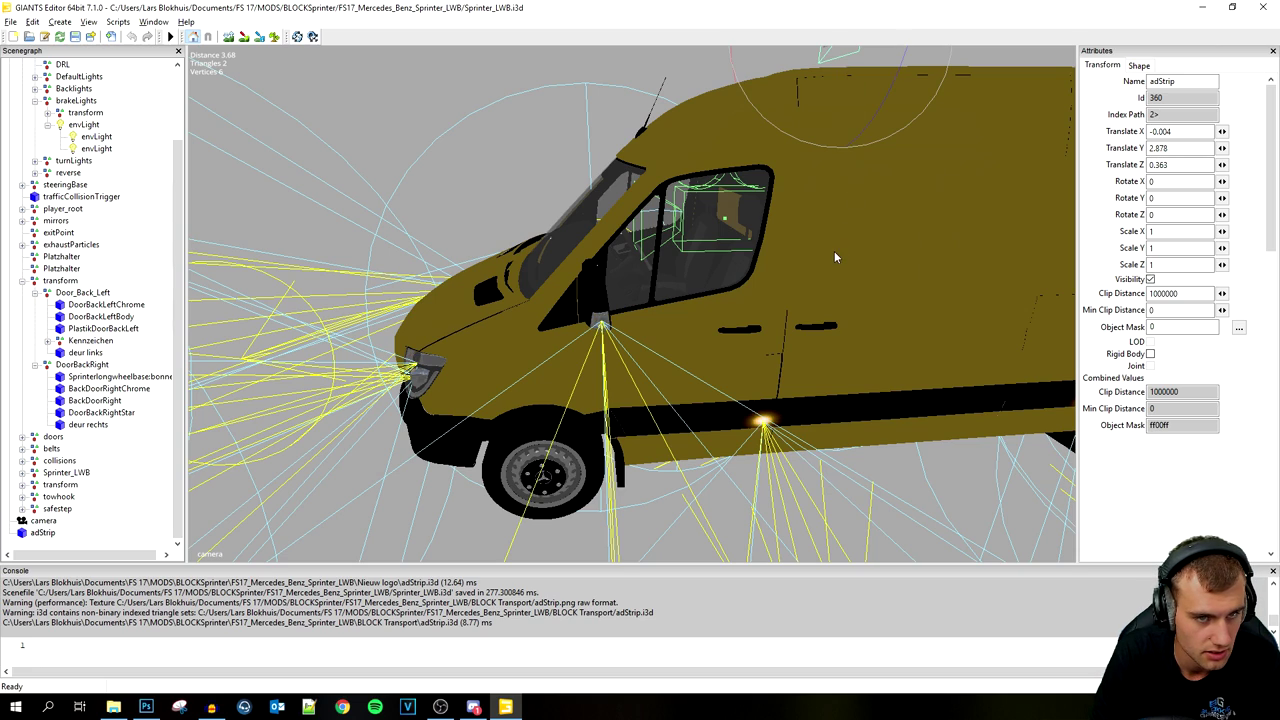
Step: Move and rotate the imported adStrip onto the front left door, at about X 1.161, Y 0.921, Z 1.501 with a Y rotation of about 87.6°
scroll(834, 230, "down", 1)
left_click_drag(815, 70, 979, 422)
left_click_drag(822, 356, 757, 381)
scroll(918, 482, "up", 5)
scroll(930, 476, "down", 3)
left_click_drag(940, 466, 834, 457, "alt")
left_click_drag(651, 368, 619, 356)
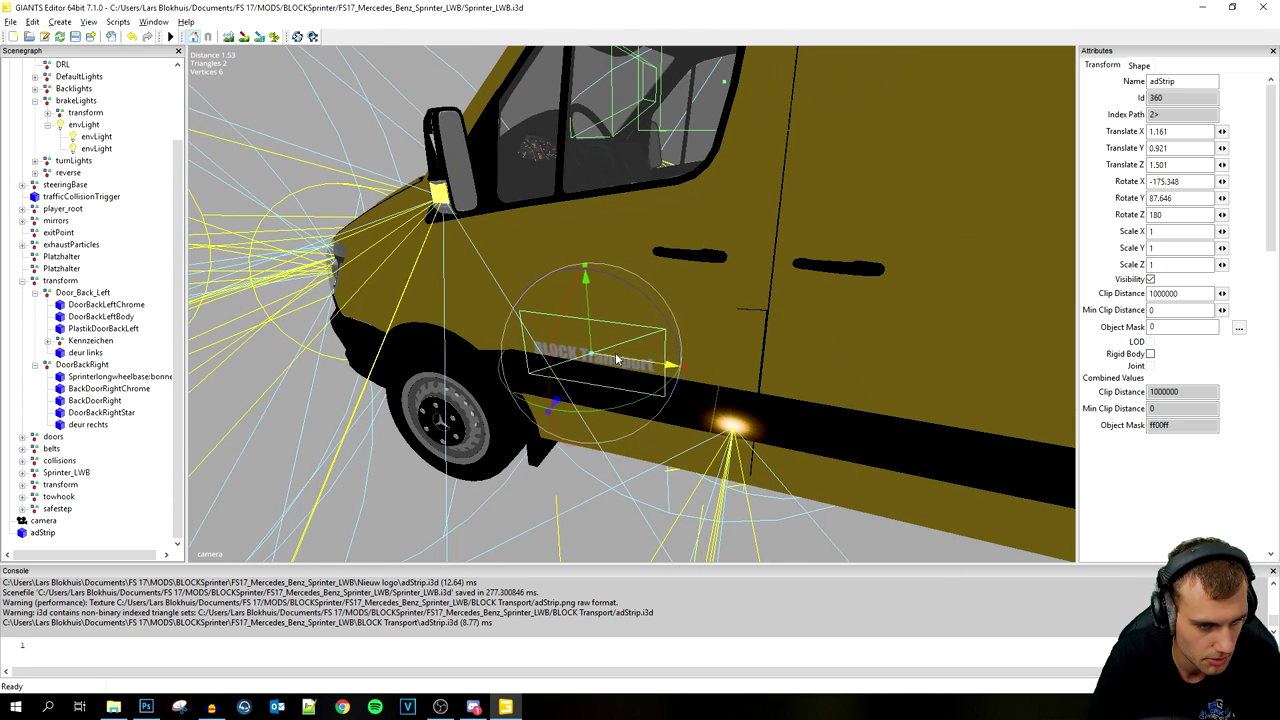
Step: Raise adStrip on the front left door to about Y 1.086 and scale it to 2 on all three axes
left_click_drag(586, 300, 590, 258)
double_click(1164, 231)
type("2")
key("Tab")
type("2")
key("Tab")
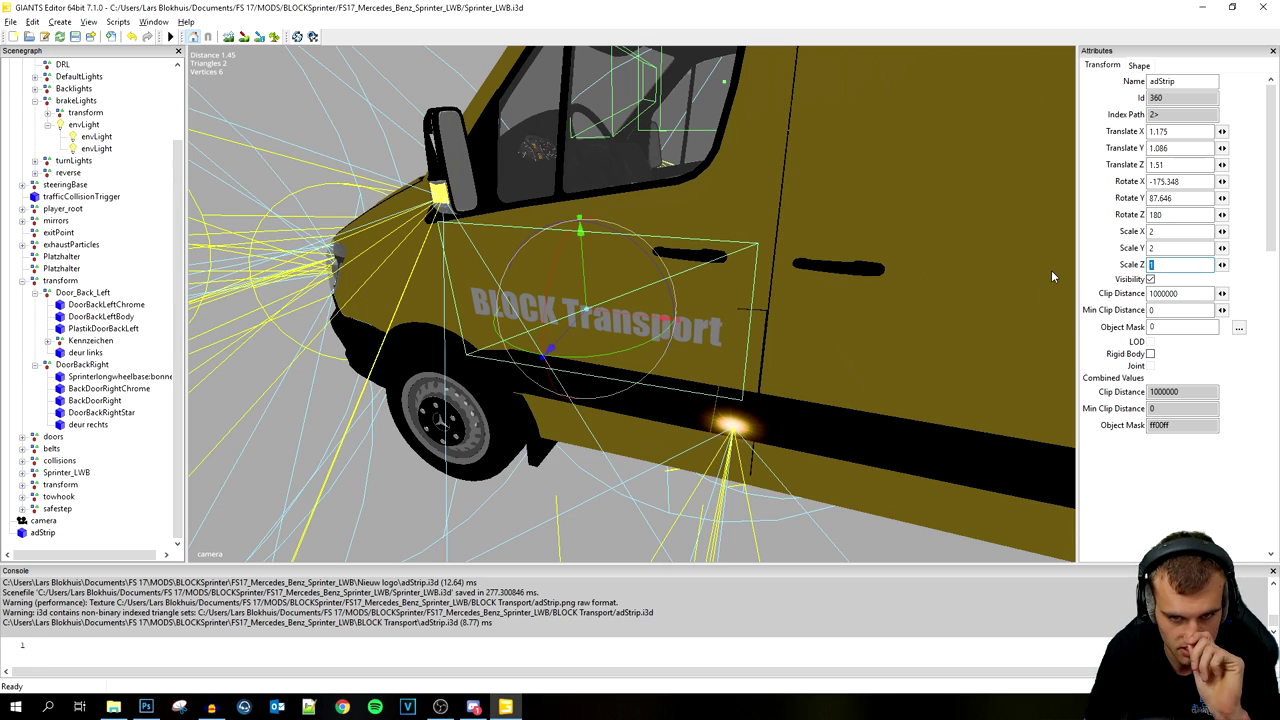
type("2")
Step: Align adStrip flat against the door at about X 0.996, Y 0.938, Z 1.518, rotated about 0.7°, 89.3° and 0.2°
scroll(773, 269, "up", 3)
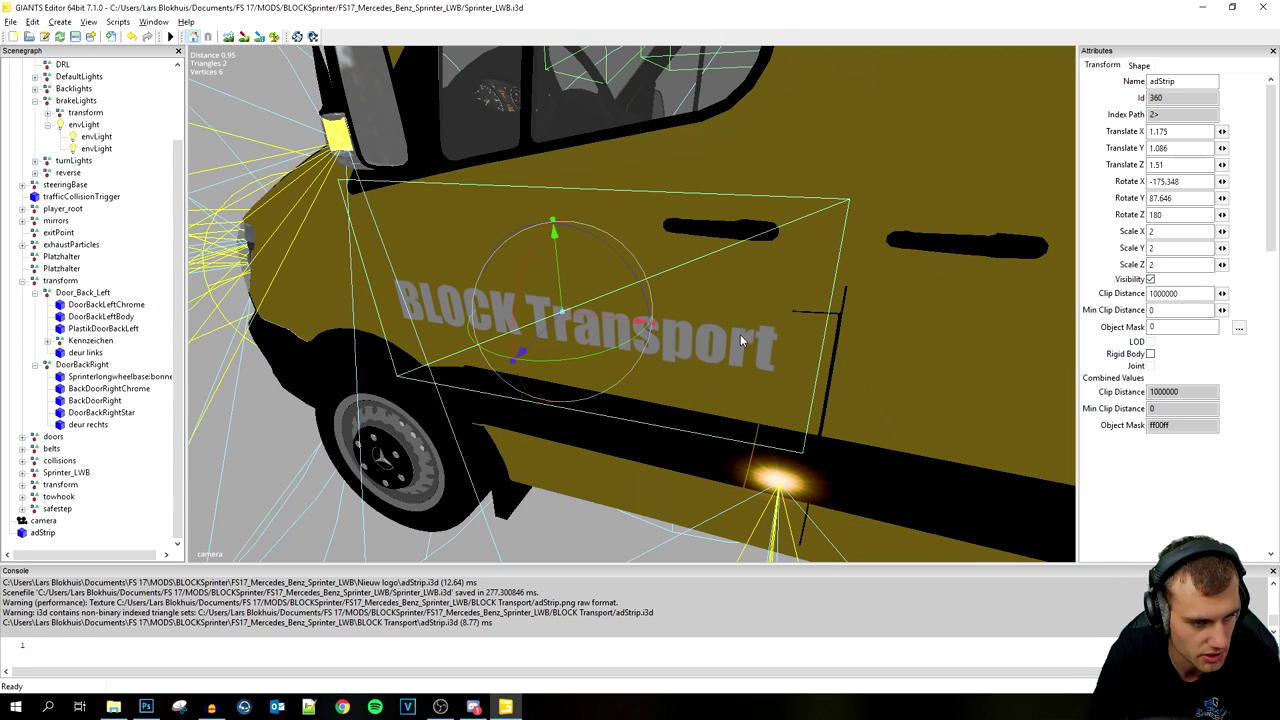
left_click_drag(556, 322, 538, 289)
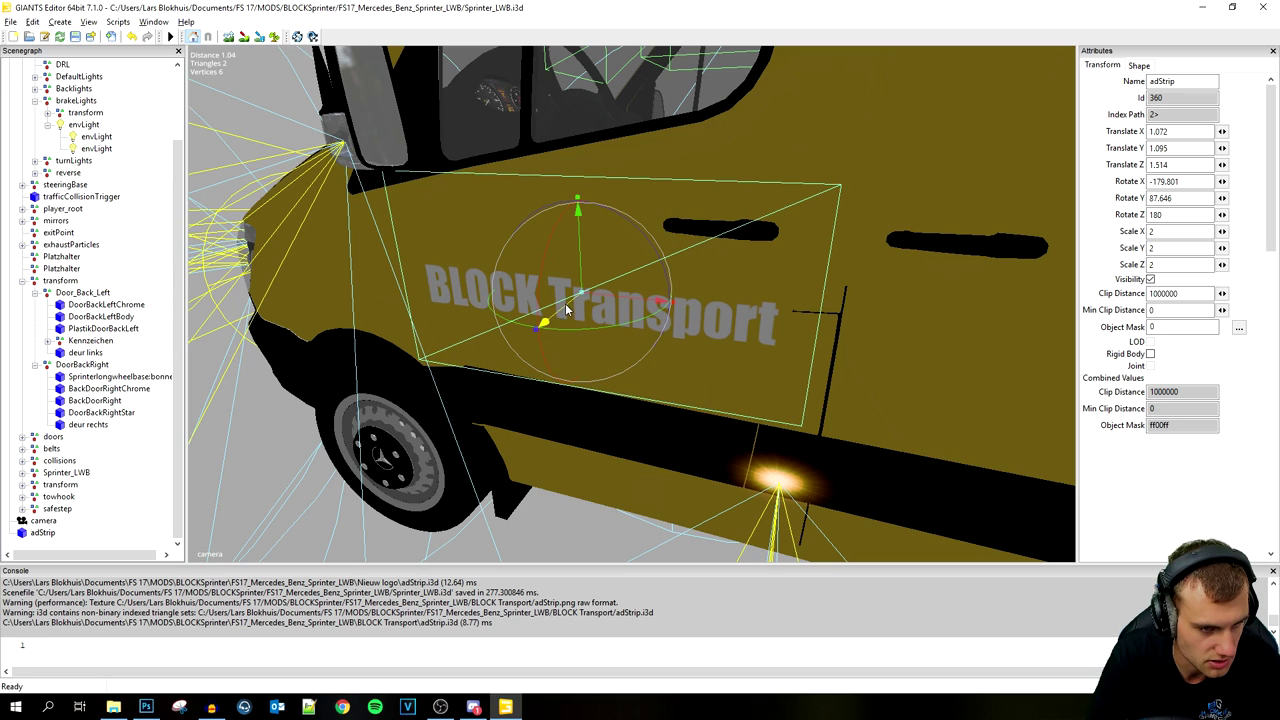
mouse_move(569, 302)
left_mouse_down()
mouse_move(616, 283)
mouse_move(593, 316)
mouse_move(572, 297)
mouse_move(602, 314)
mouse_move(580, 304)
left_mouse_up()
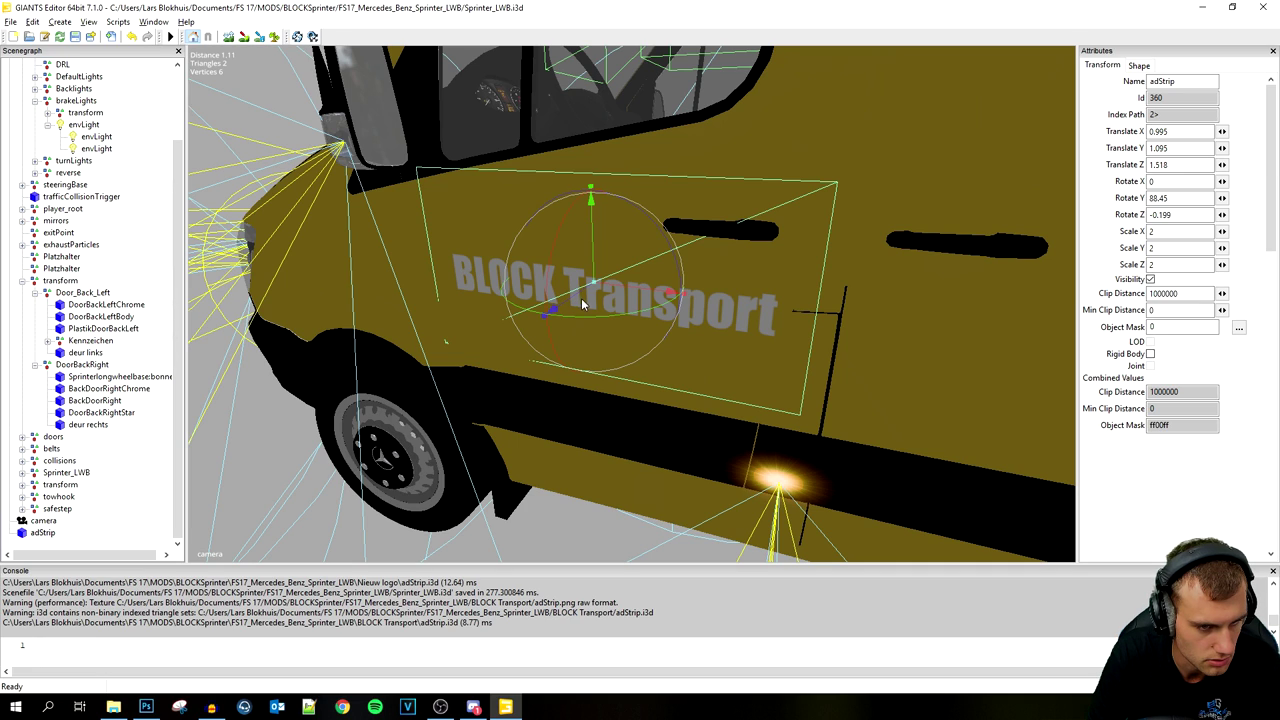
left_click_drag(708, 400, 695, 436, "alt")
left_click_drag(686, 220, 679, 282)
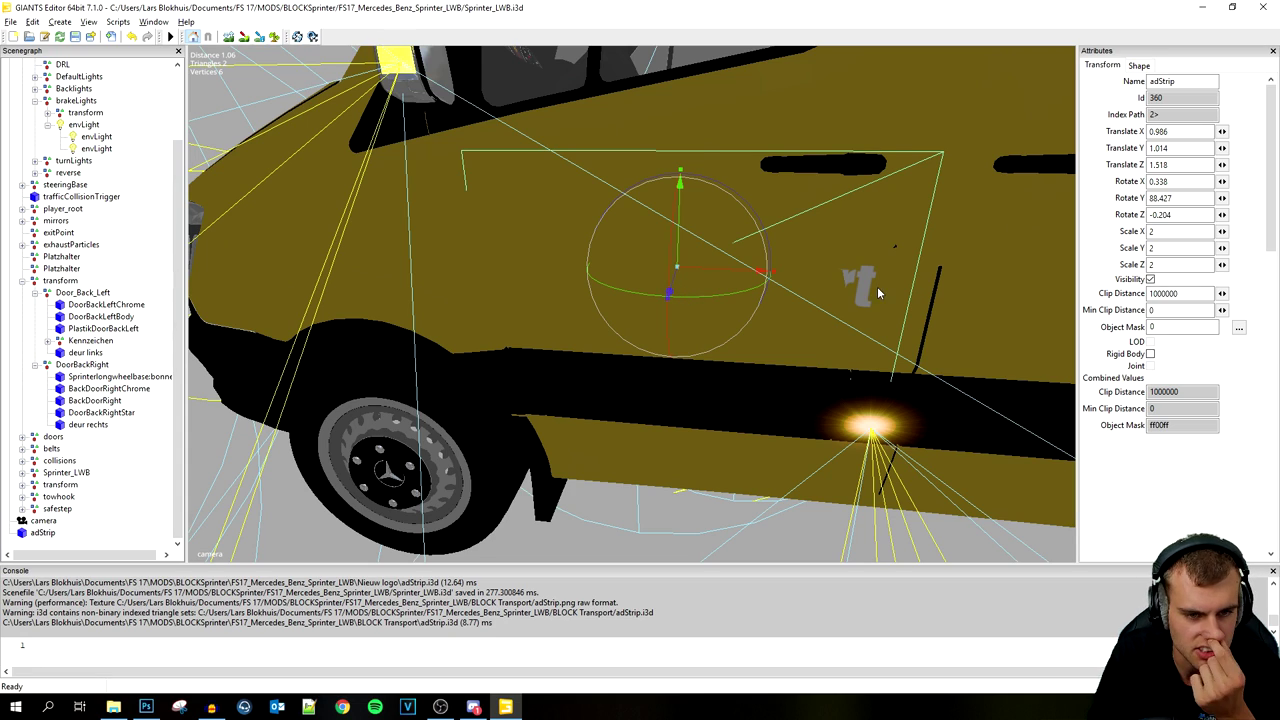
left_click_drag(717, 294, 677, 285)
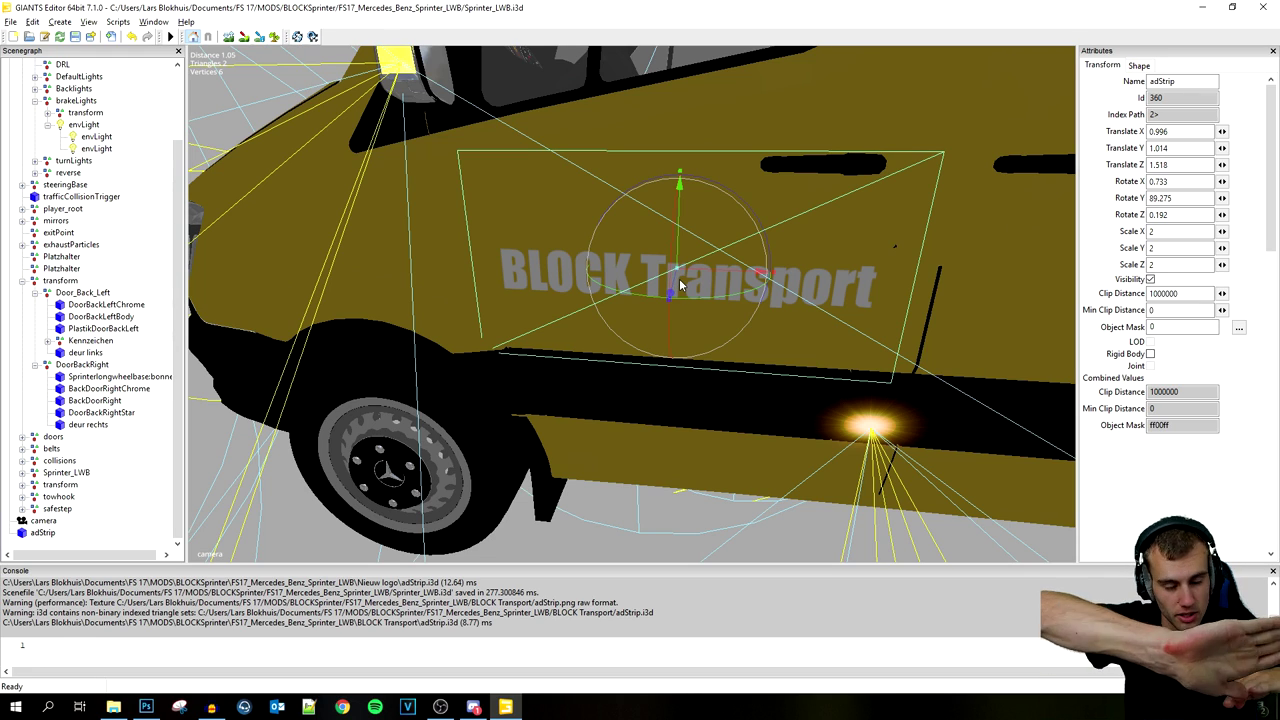
left_click_drag(684, 248, 684, 285)
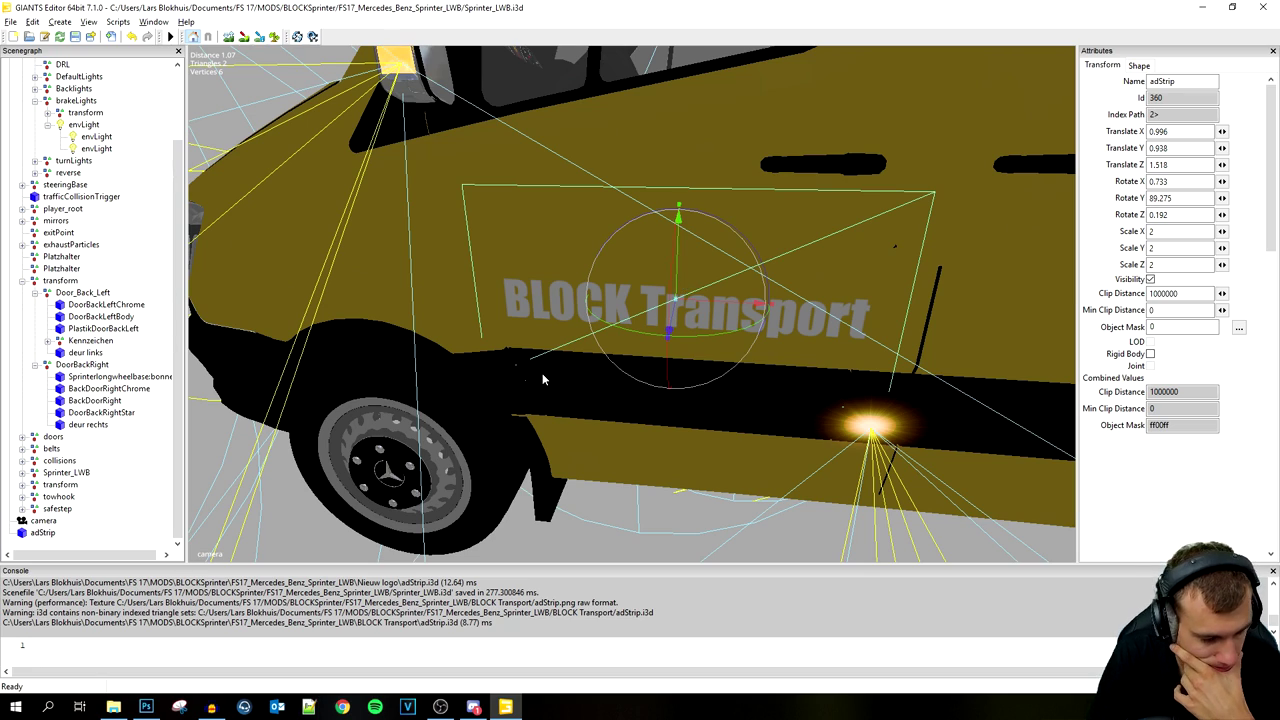
Step: Move adStrip in the scene hierarchy into doorFrontLeft under the doors group
left_click(43, 535)
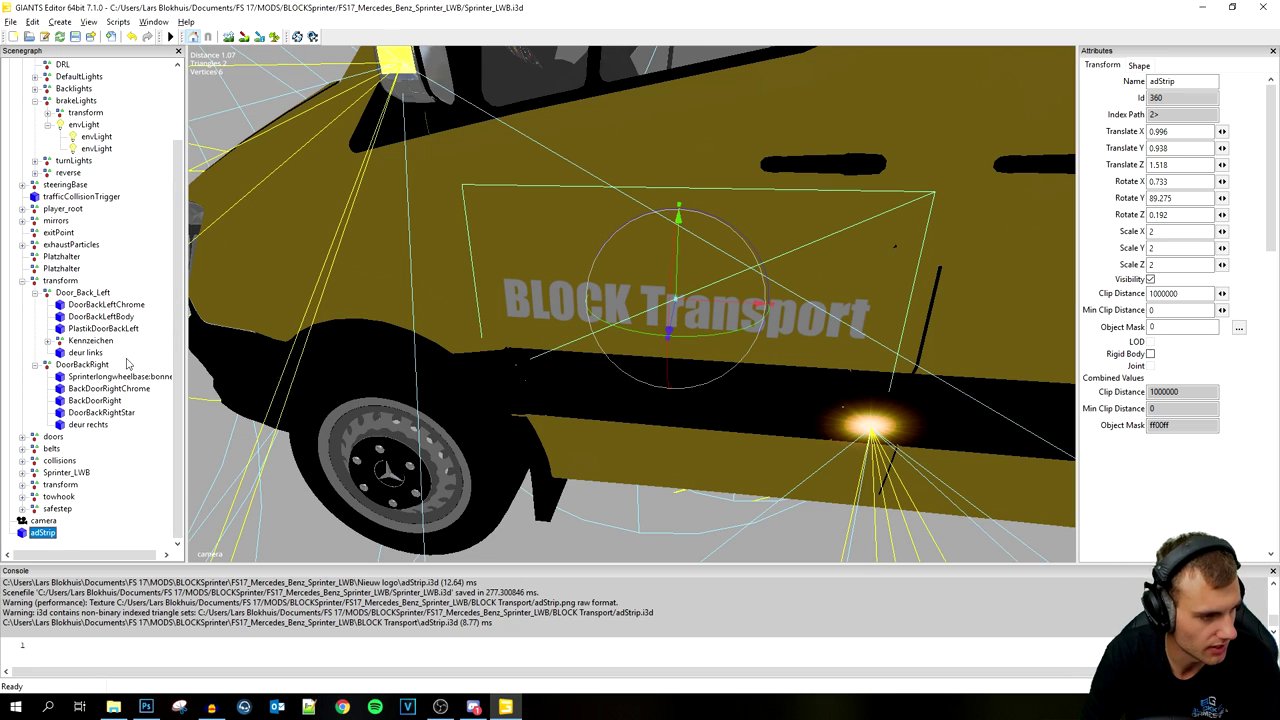
left_click(22, 282)
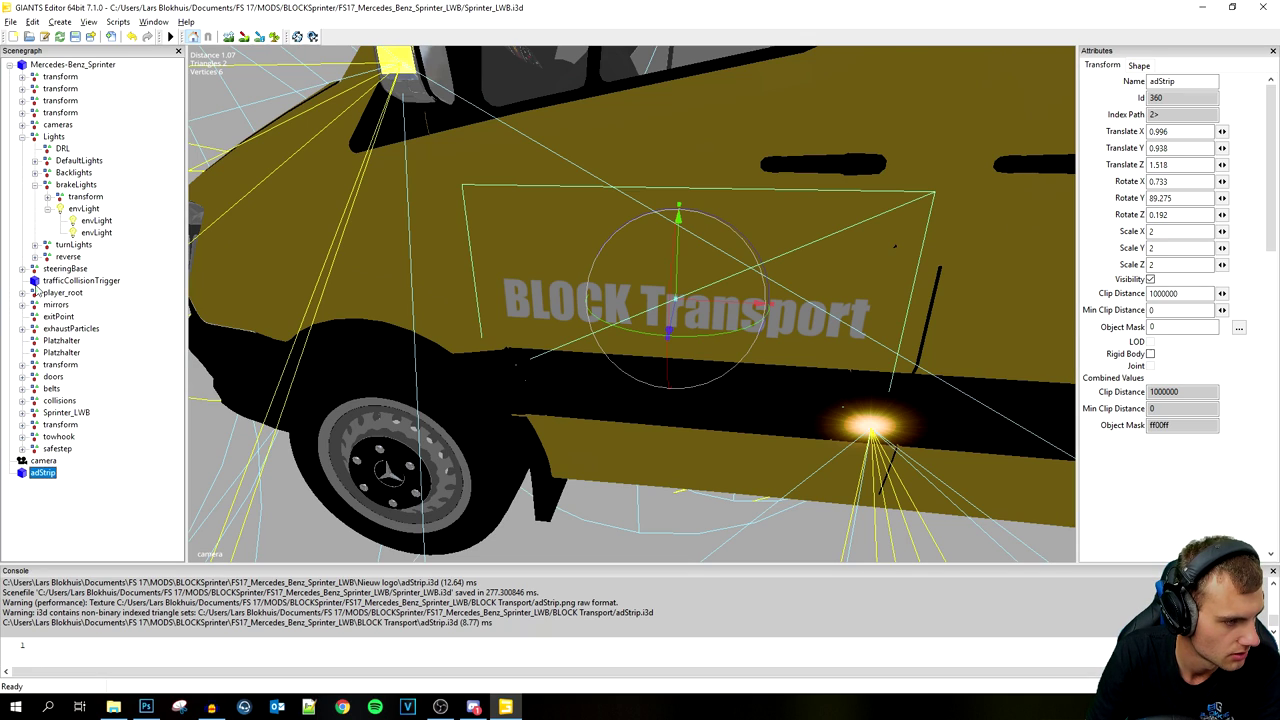
left_click(22, 413)
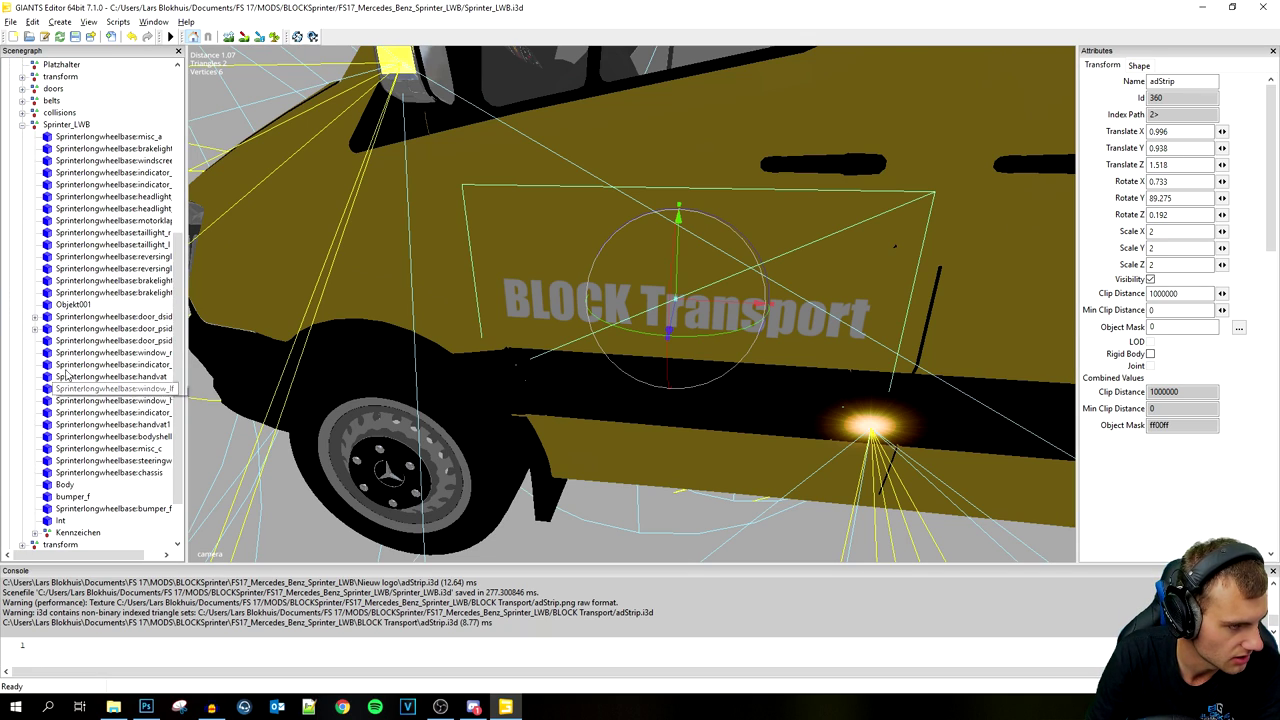
left_click(20, 131)
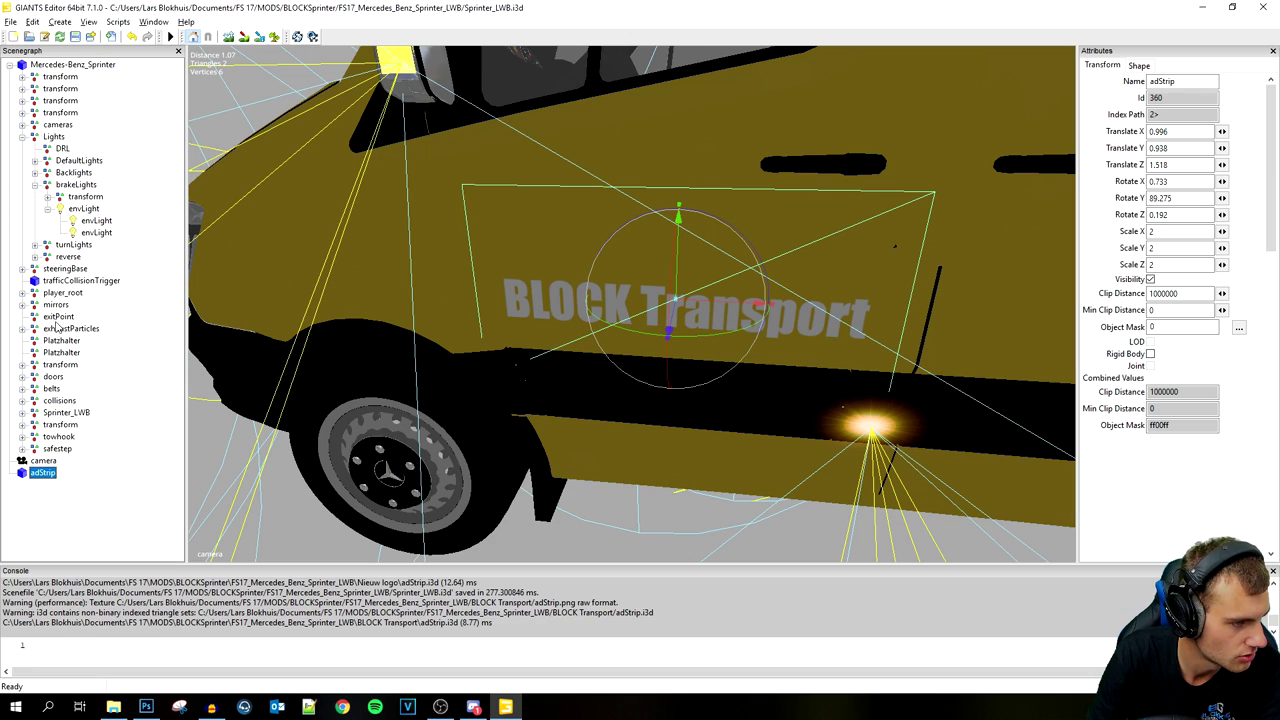
left_click(22, 377)
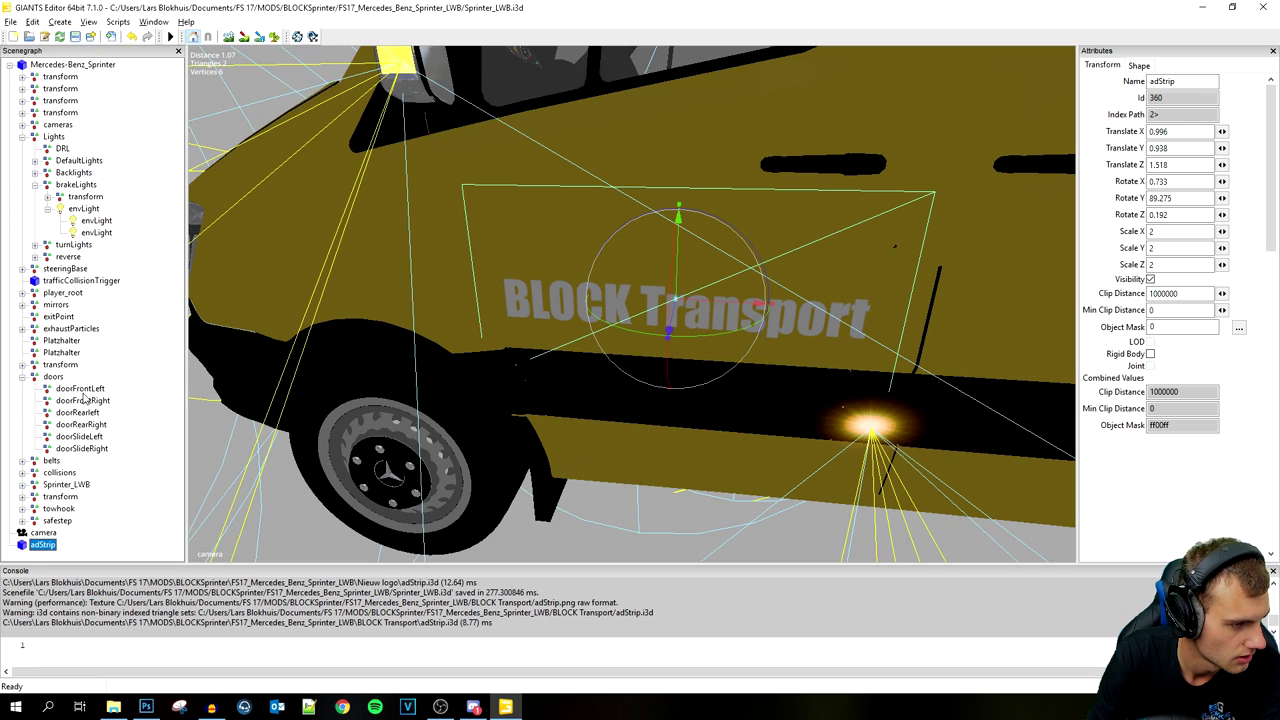
left_click(80, 389)
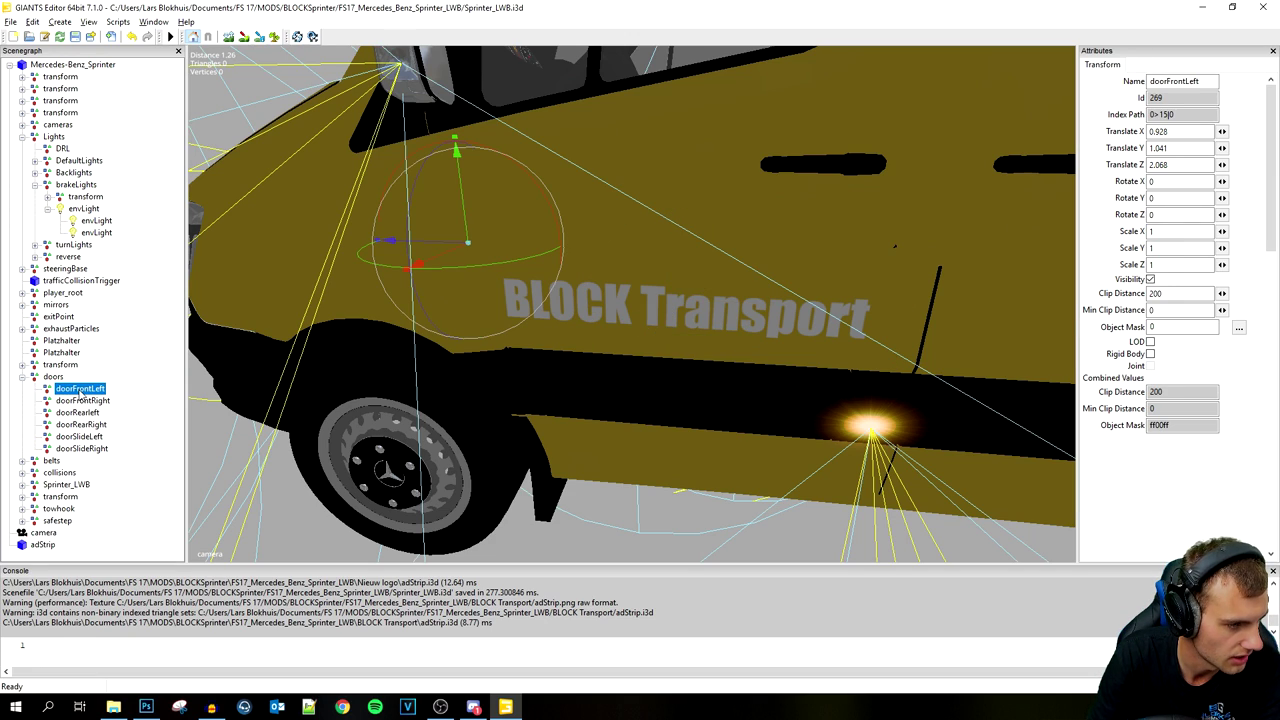
left_click(38, 547)
key("ctrl+x")
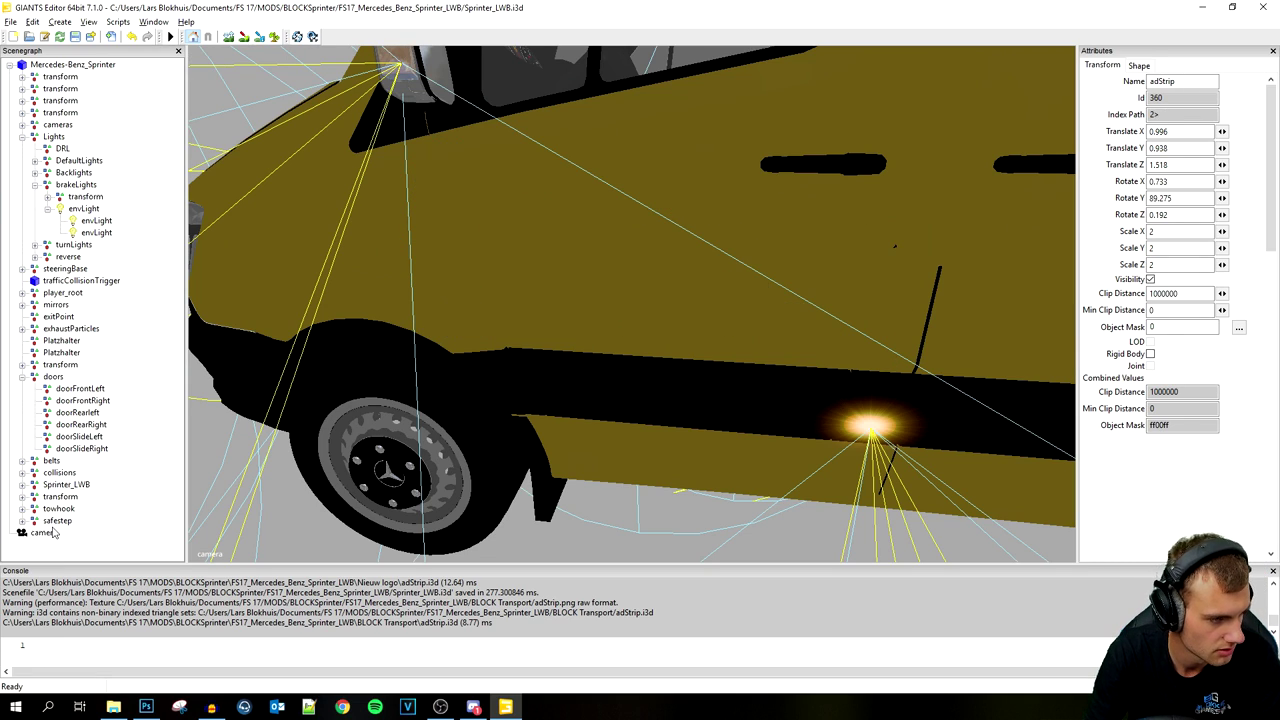
left_click(66, 391)
left_click(51, 379)
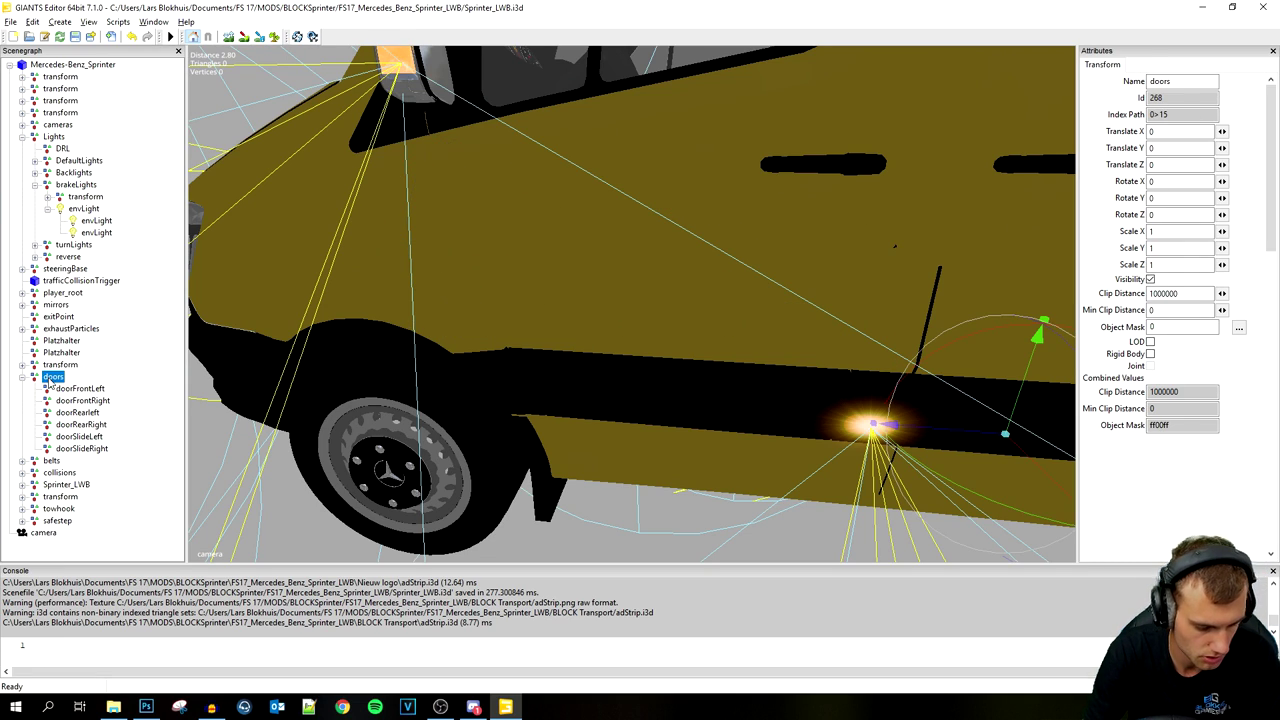
left_click(73, 390)
key("ctrl+v")
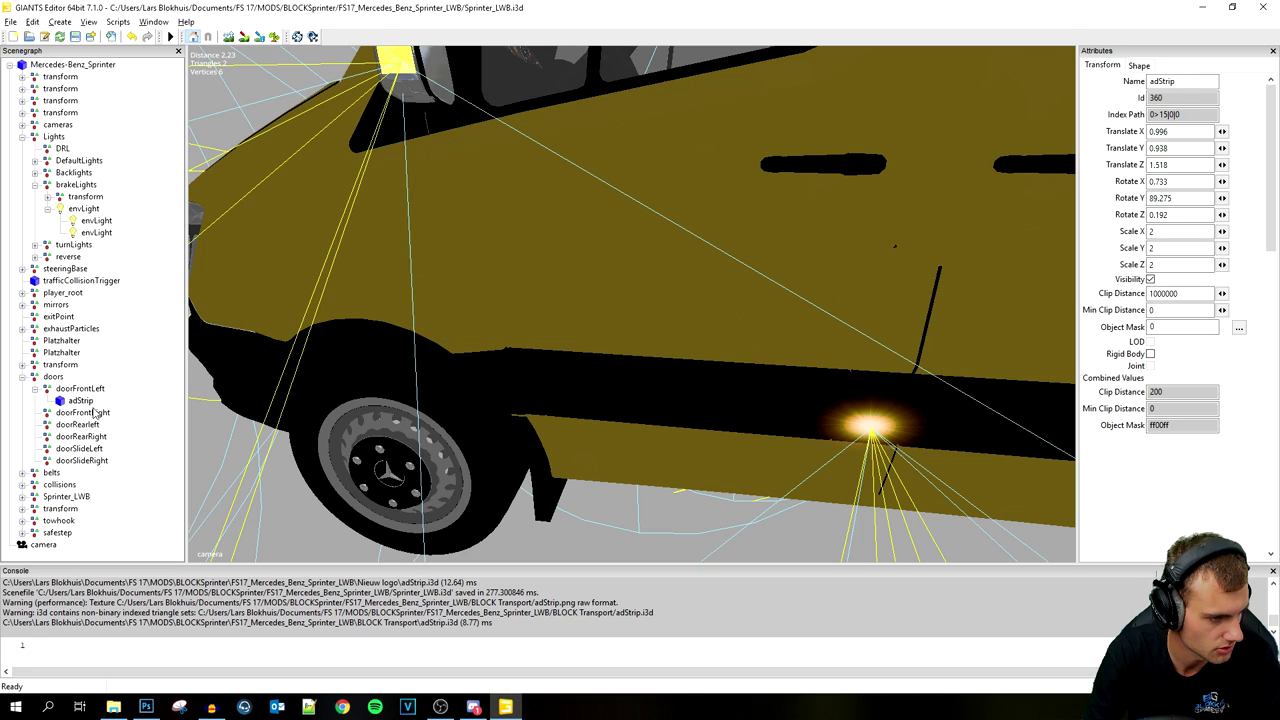
Step: Move the relinked adStrip back over the front left door, to about X 1.018, Y 0.33, Z -0.706
scroll(363, 282, "down", 5)
scroll(352, 240, "up", 2)
left_click_drag(368, 175, 764, 205)
left_click_drag(657, 166, 657, 283)
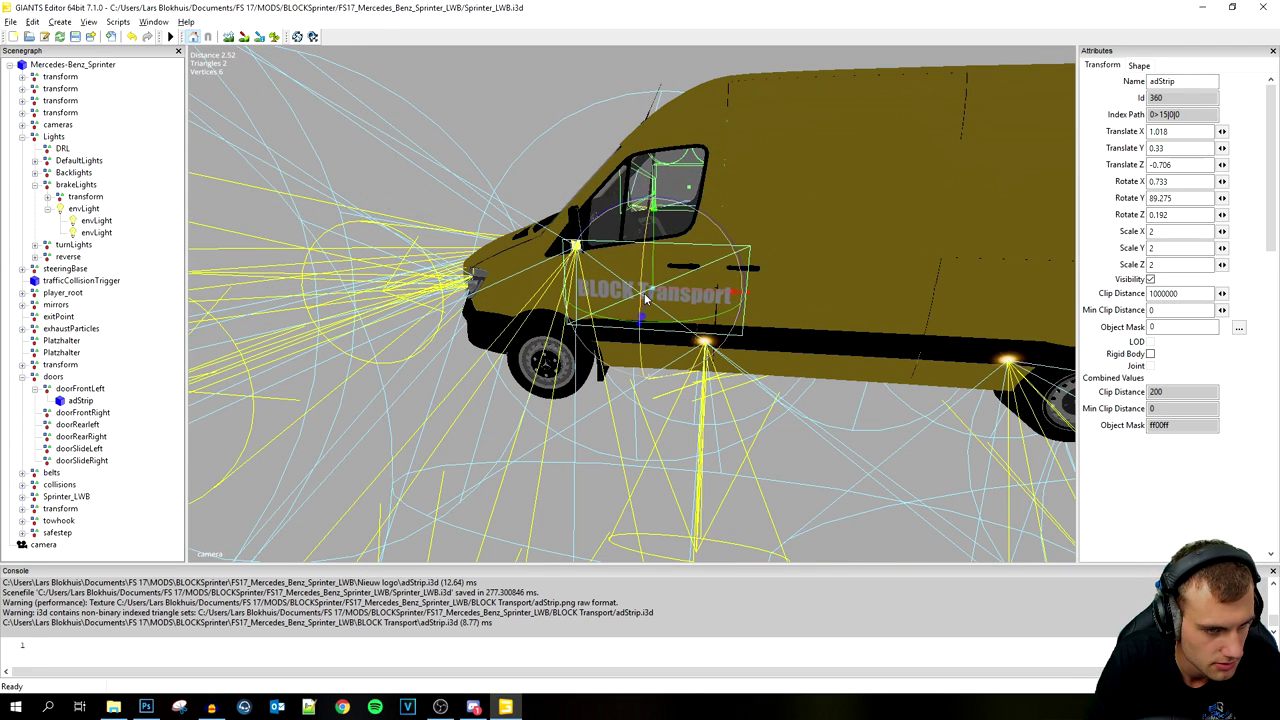
Step: Align adStrip on the front left door at about X 0.07, Y -0.126, Z -0.548, with its X rotation at about -0.063°
scroll(700, 284, "up", 3)
scroll(740, 280, "up", 2)
scroll(750, 276, "down", 1)
left_click_drag(785, 225, 708, 220)
mouse_move(856, 440)
left_mouse_down("alt")
mouse_move(834, 436)
mouse_move(848, 454)
left_mouse_up("alt")
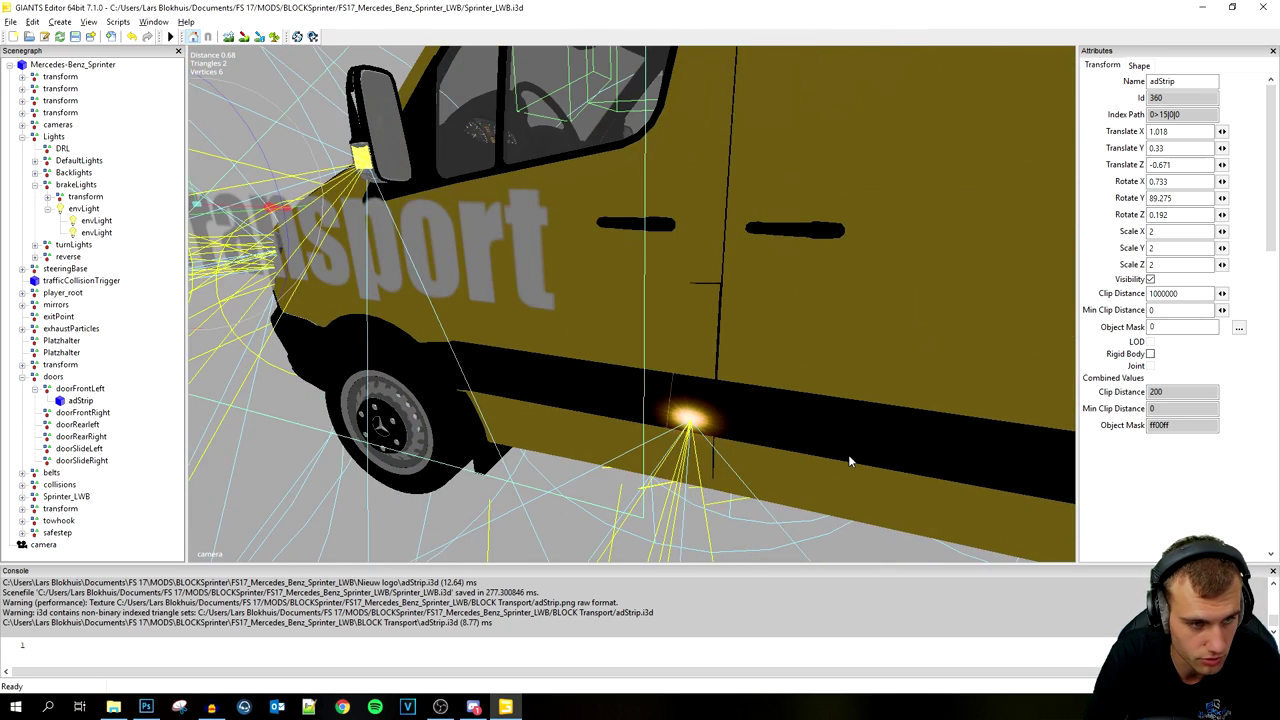
scroll(612, 369, "down", 2)
left_click_drag(428, 264, 566, 298)
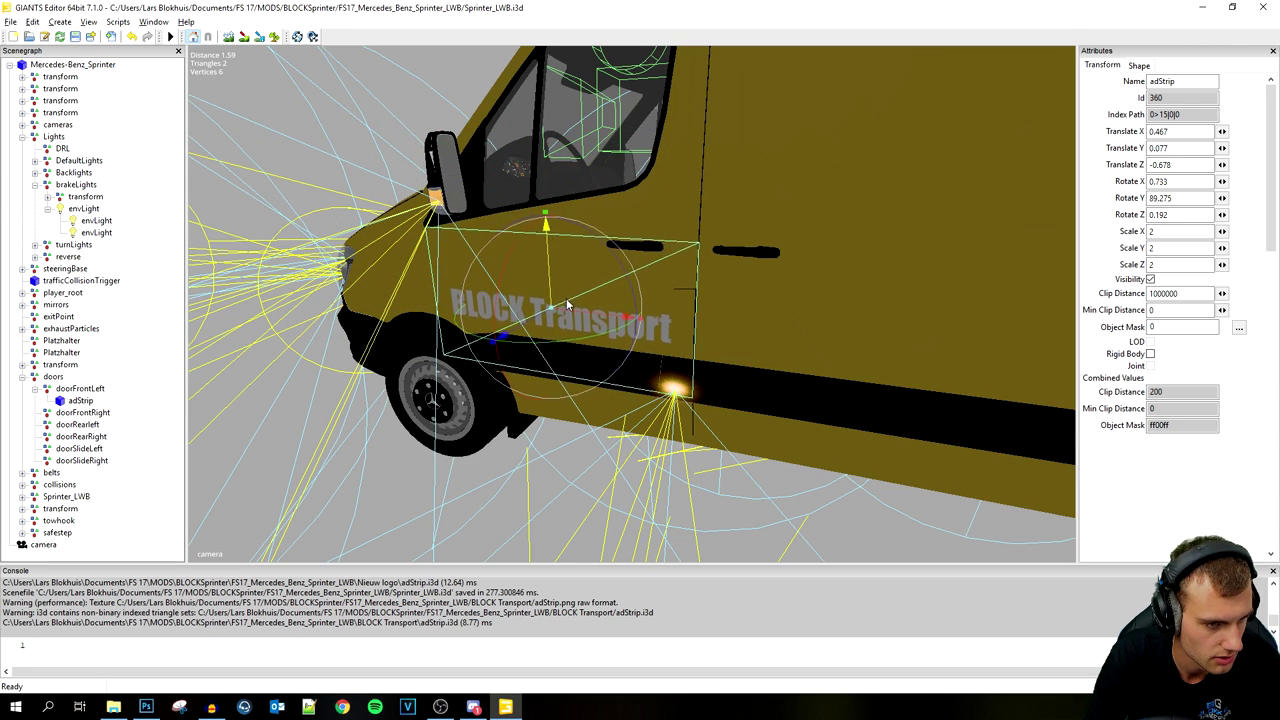
scroll(566, 300, "up", 4)
left_click_drag(358, 338, 489, 343)
left_click_drag(505, 300, 513, 308)
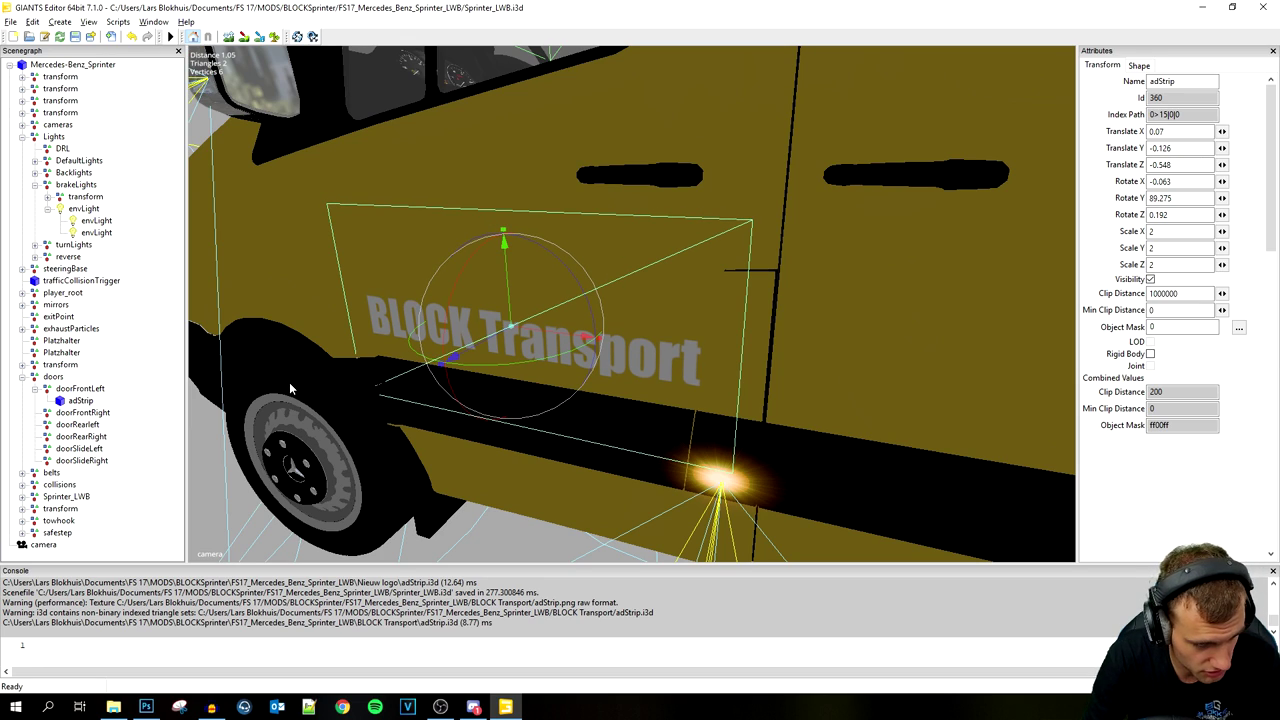
Step: Copy adStrip from doorFrontLeft and paste it into doorFrontRight
left_click(80, 403)
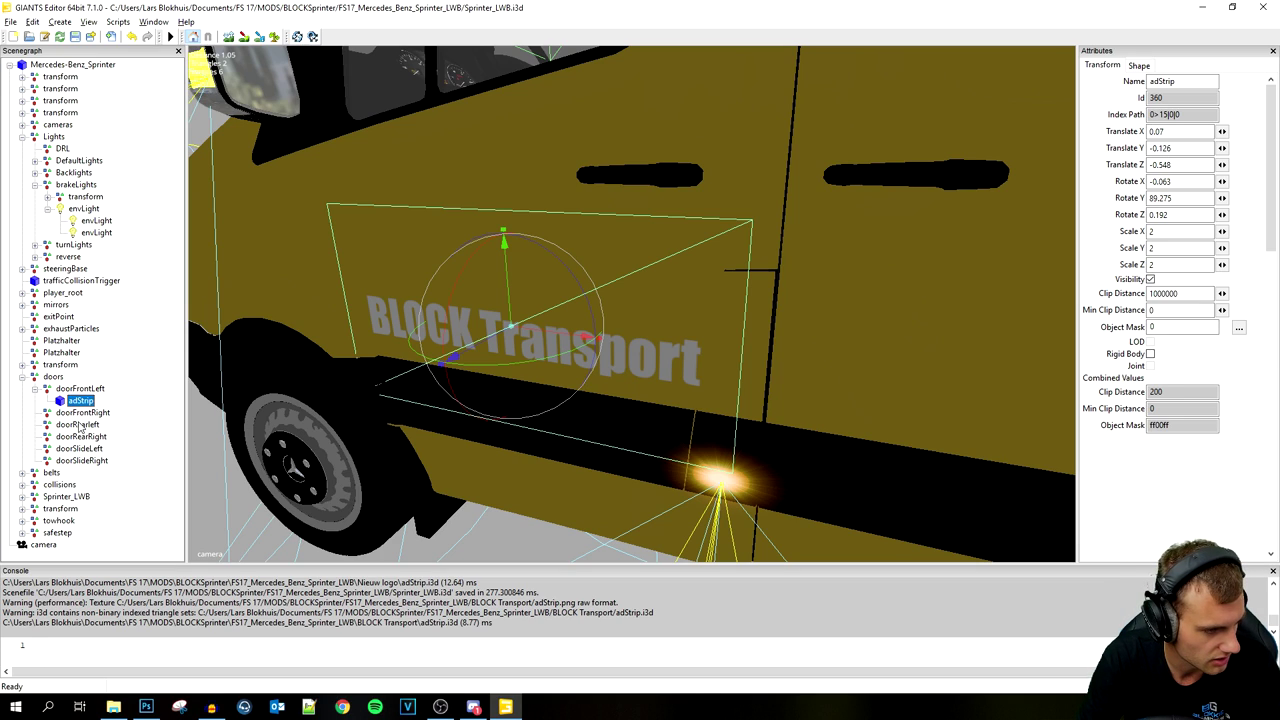
left_click(80, 413)
key("ctrl+v")
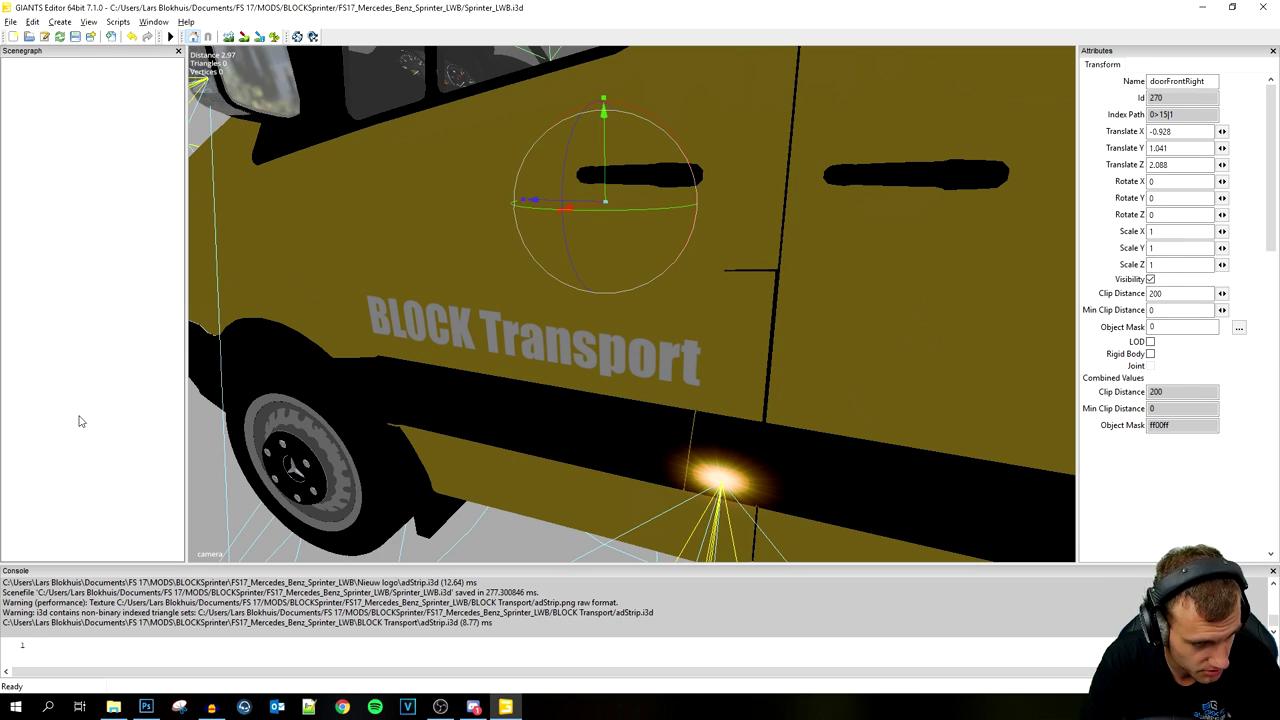
Step: Turn the copied adStrip to face outward on the front right door, with Y rotation about -89.36°, and shift it to about X -0.072, Z -0.55
scroll(699, 348, "down", 5)
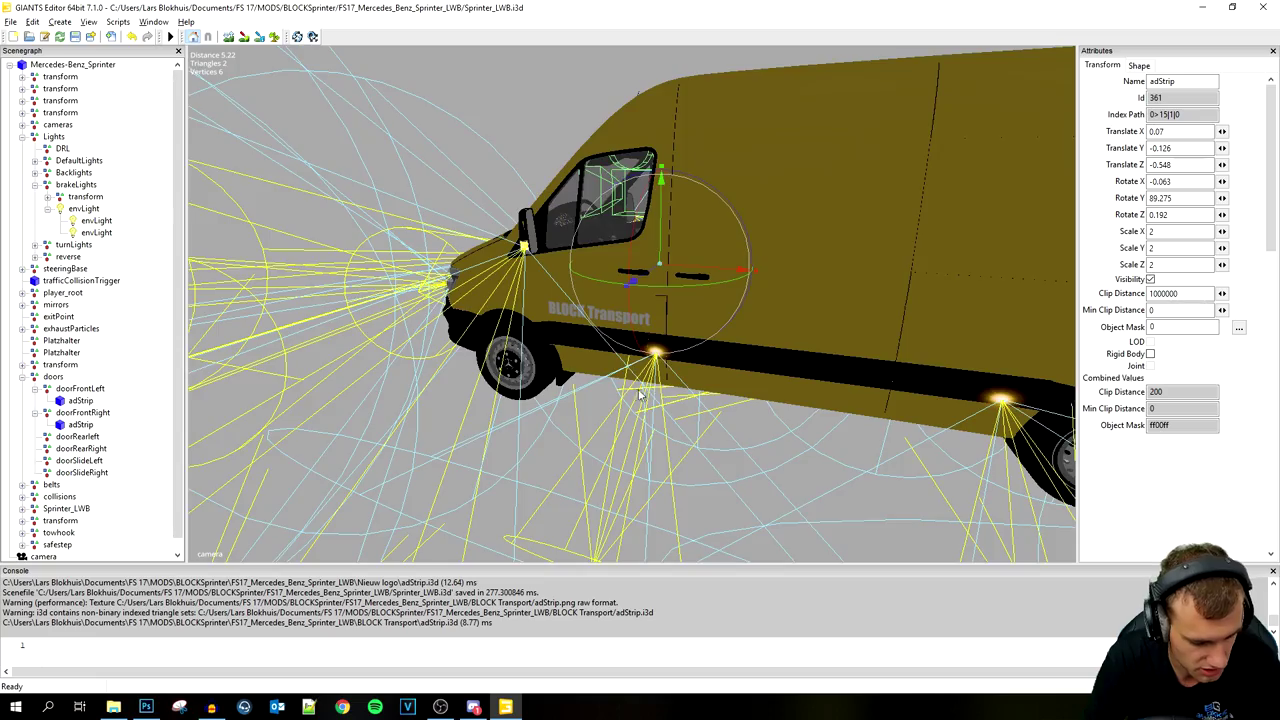
middle_click_drag(640, 393, 378, 349)
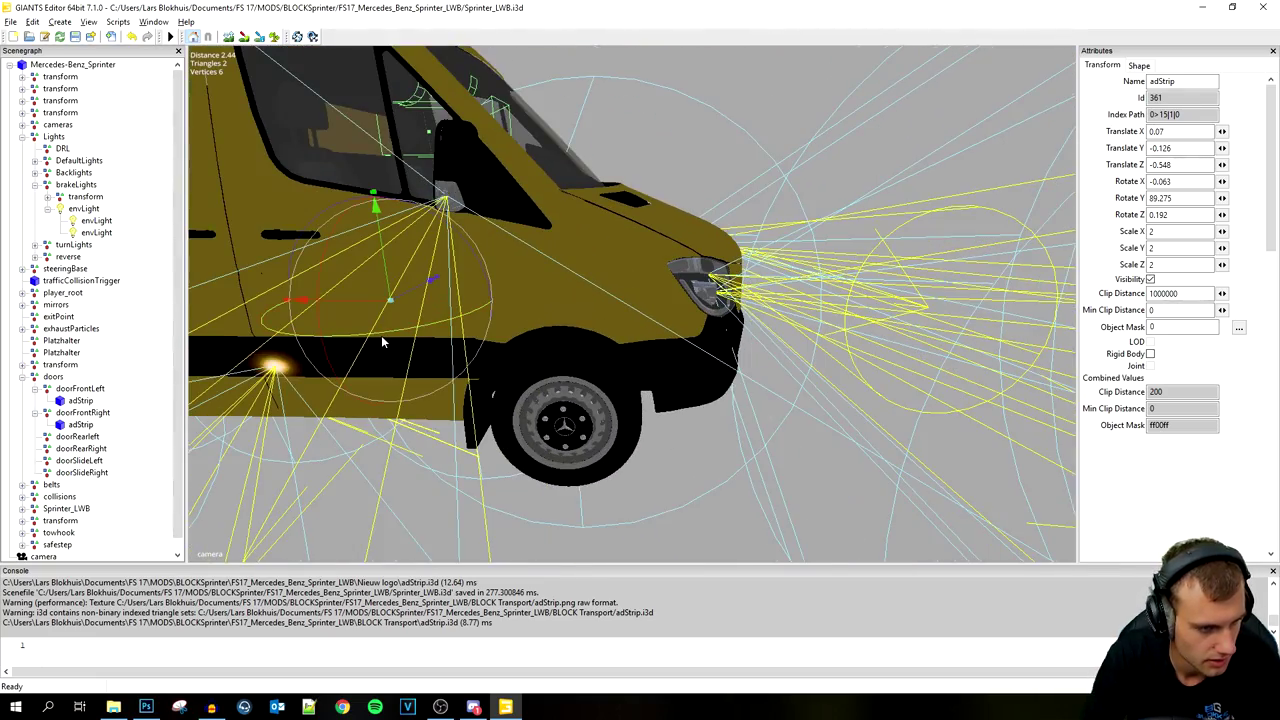
left_click_drag(518, 298, 424, 207)
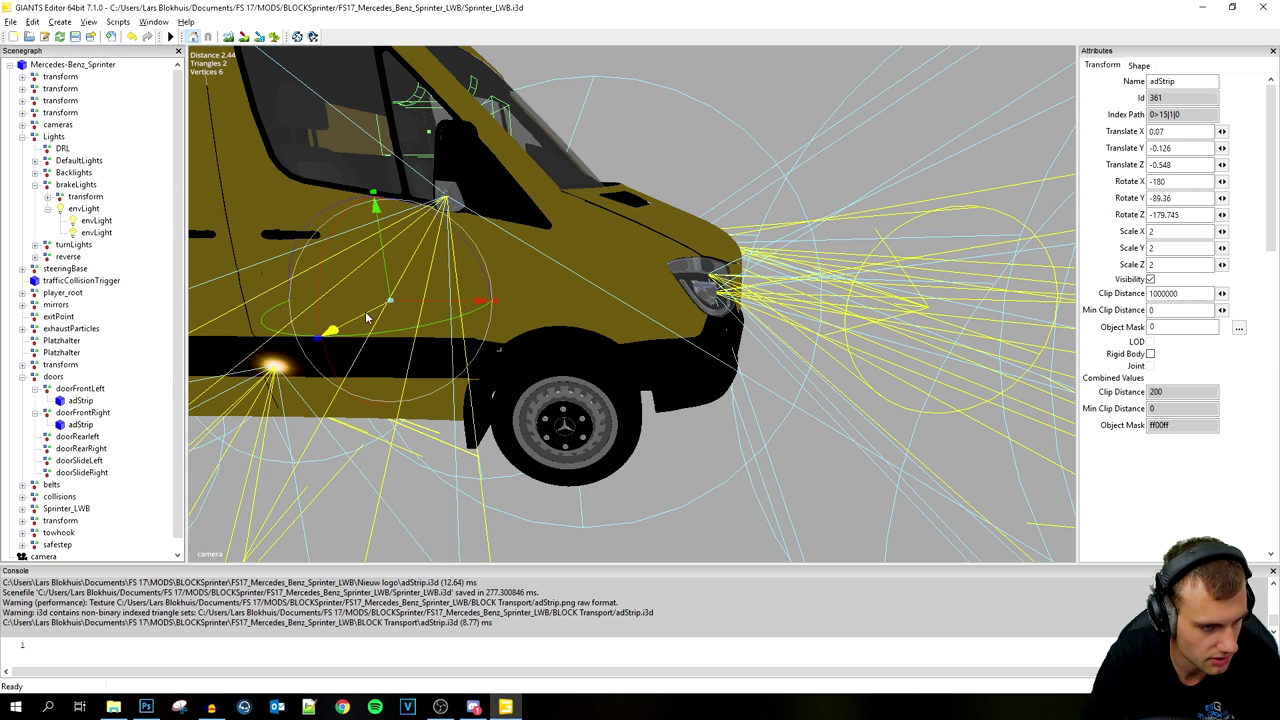
left_click_drag(358, 313, 329, 325)
key("ctrl+z")
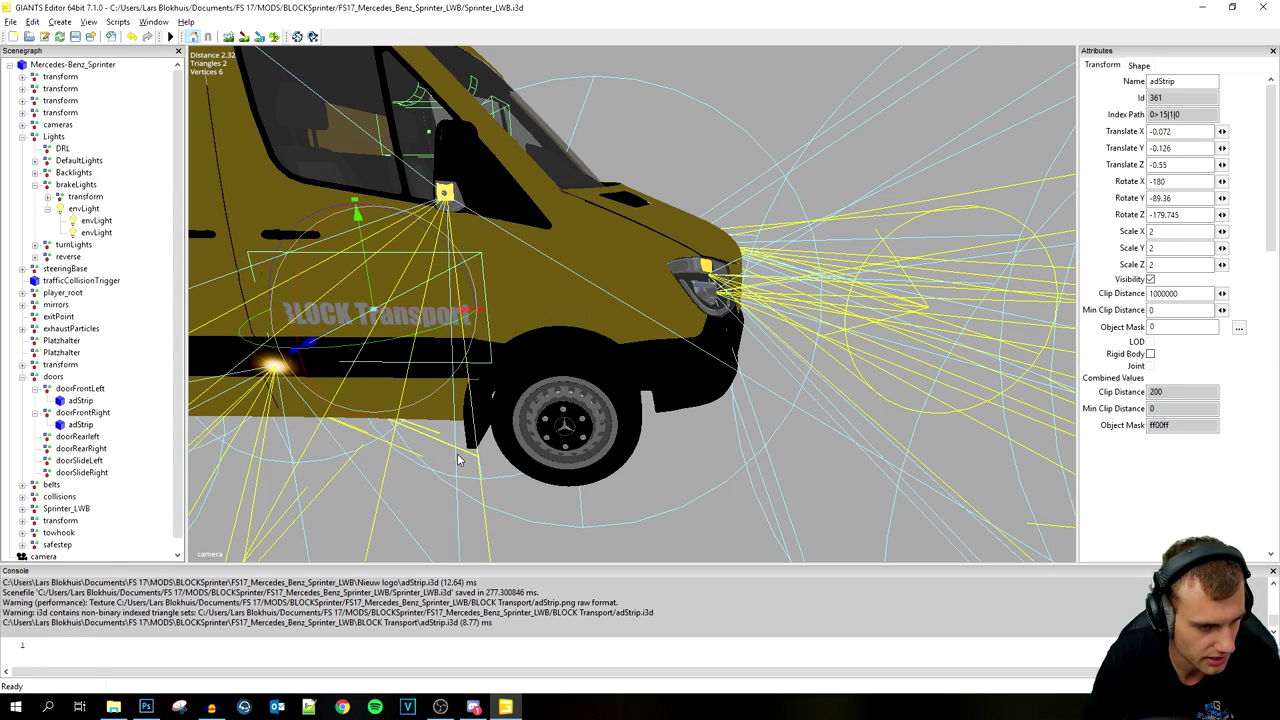
Step: Straighten the right door's adStrip to about 0°, -89.7° and 0.26° and place it at about X -0.073, Y -0.155, Z -0.646
left_click(458, 460)
left_click(80, 508)
scroll(375, 434, "up", 5)
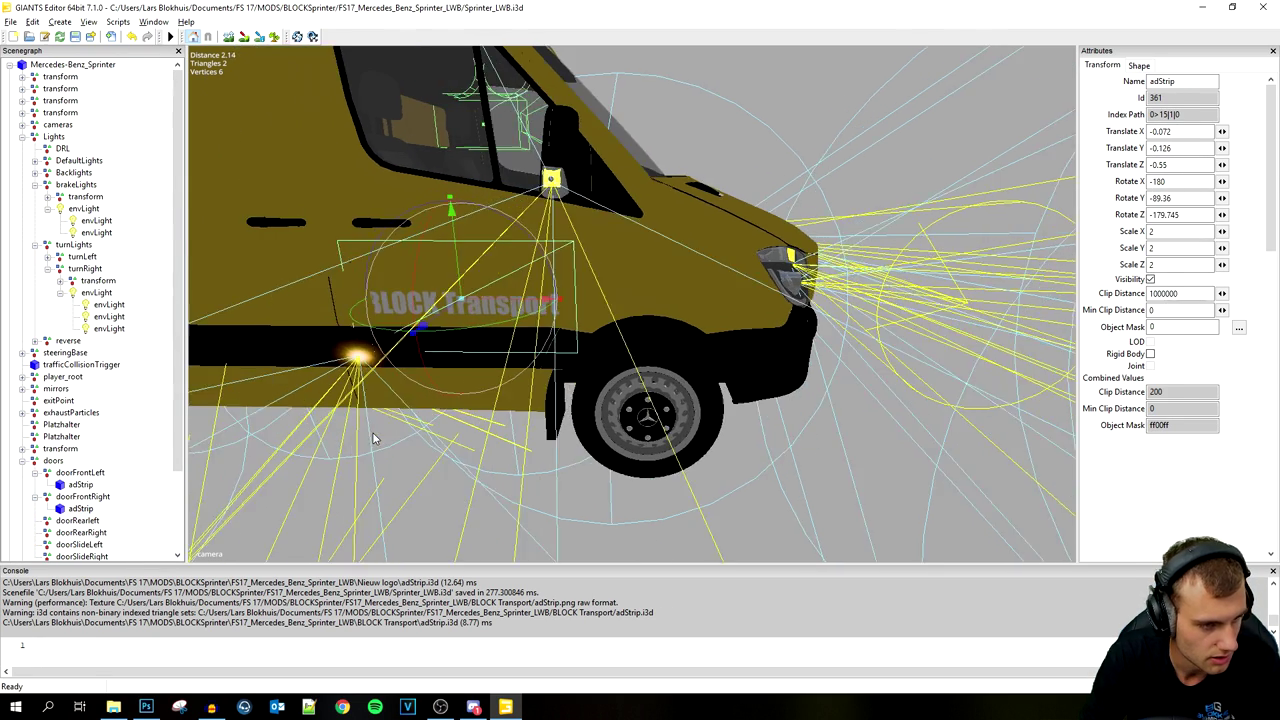
middle_click_drag(482, 470, 495, 450, "alt")
left_click_drag(590, 276, 541, 301)
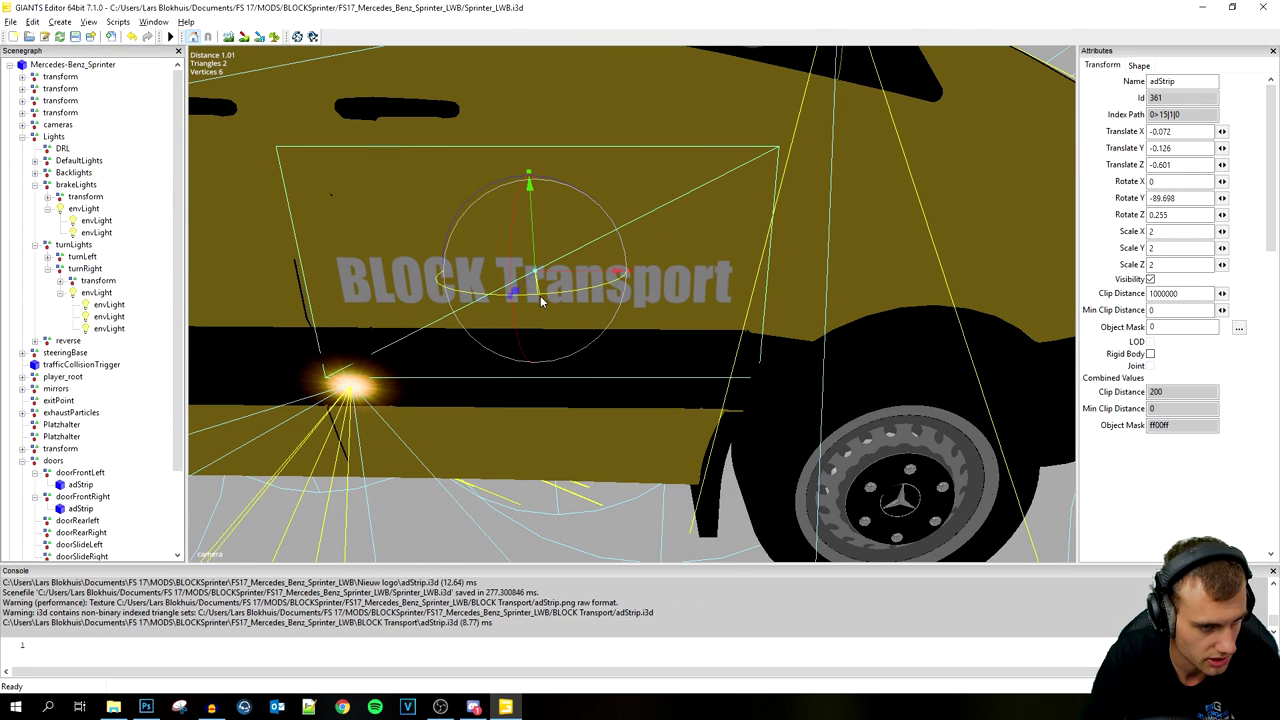
left_click_drag(538, 256, 548, 284)
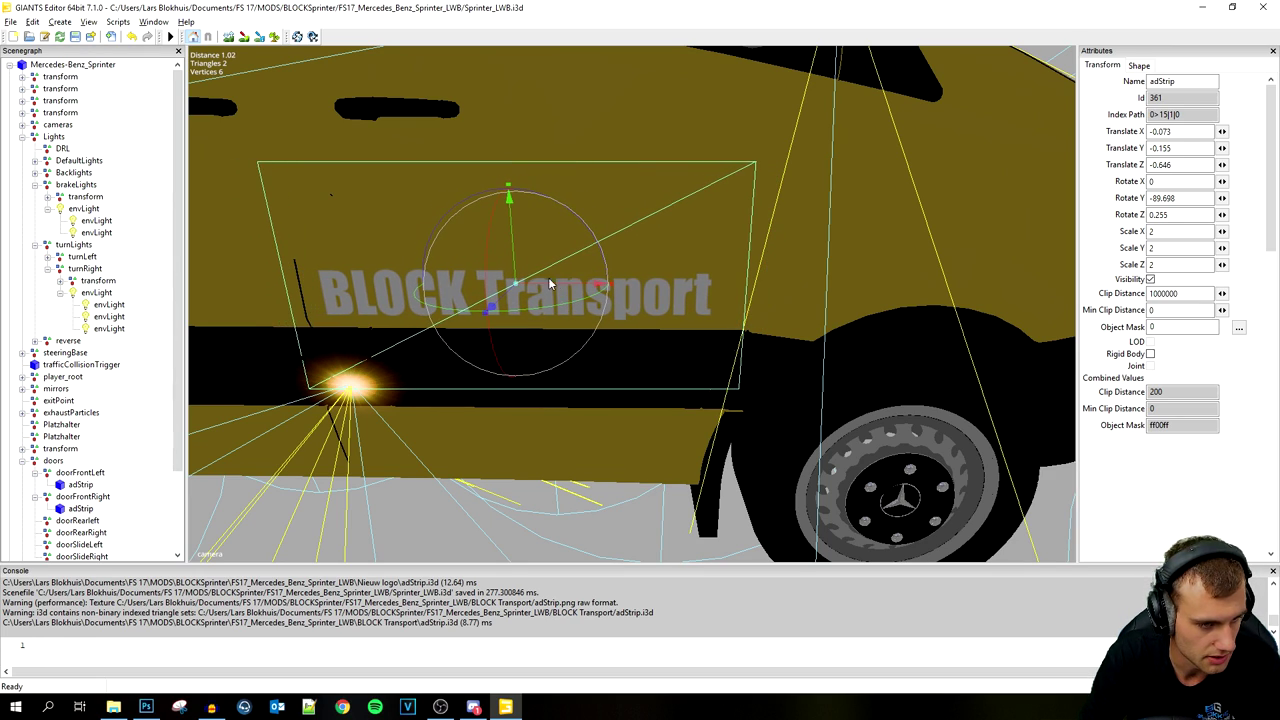
Step: Reposition the front left door's adStrip to about Y -0.138 and Z -0.533
left_click_drag(849, 391, 744, 416, "alt")
scroll(744, 416, "down", 3)
scroll(744, 416, "up", 3)
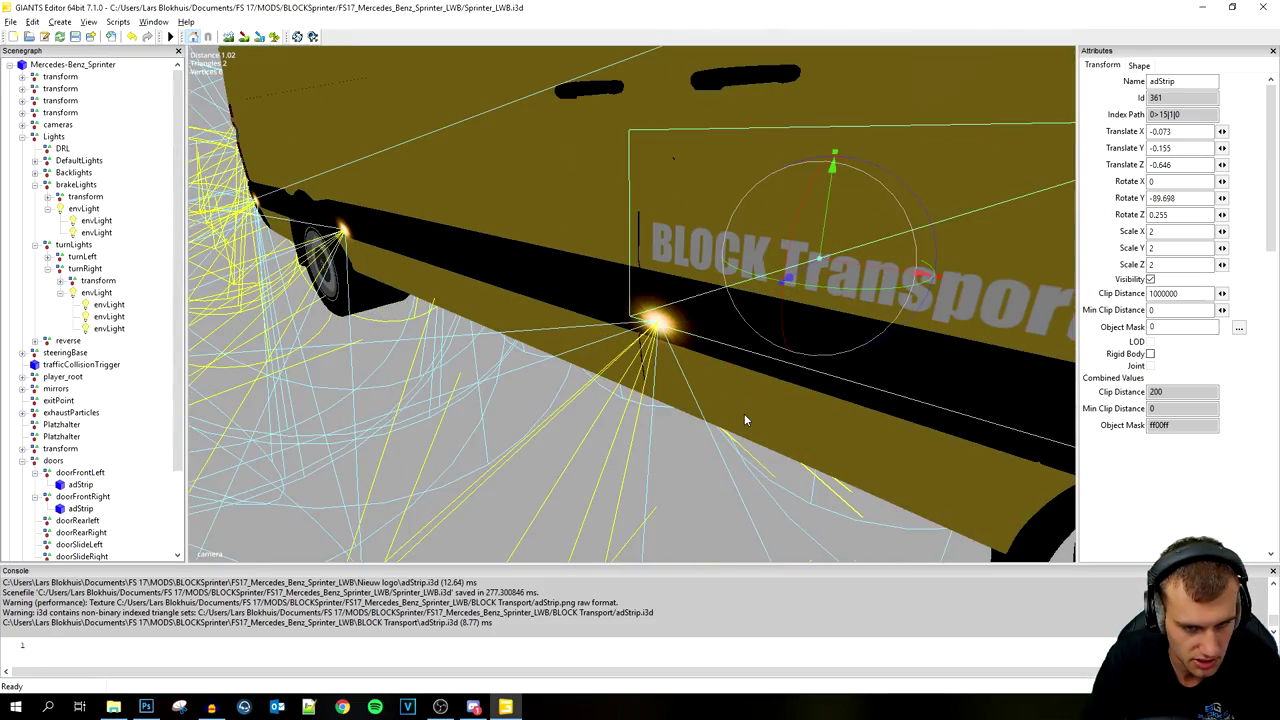
scroll(744, 416, "down", 2)
right_click_drag(744, 418, 876, 392)
scroll(876, 392, "up", 5)
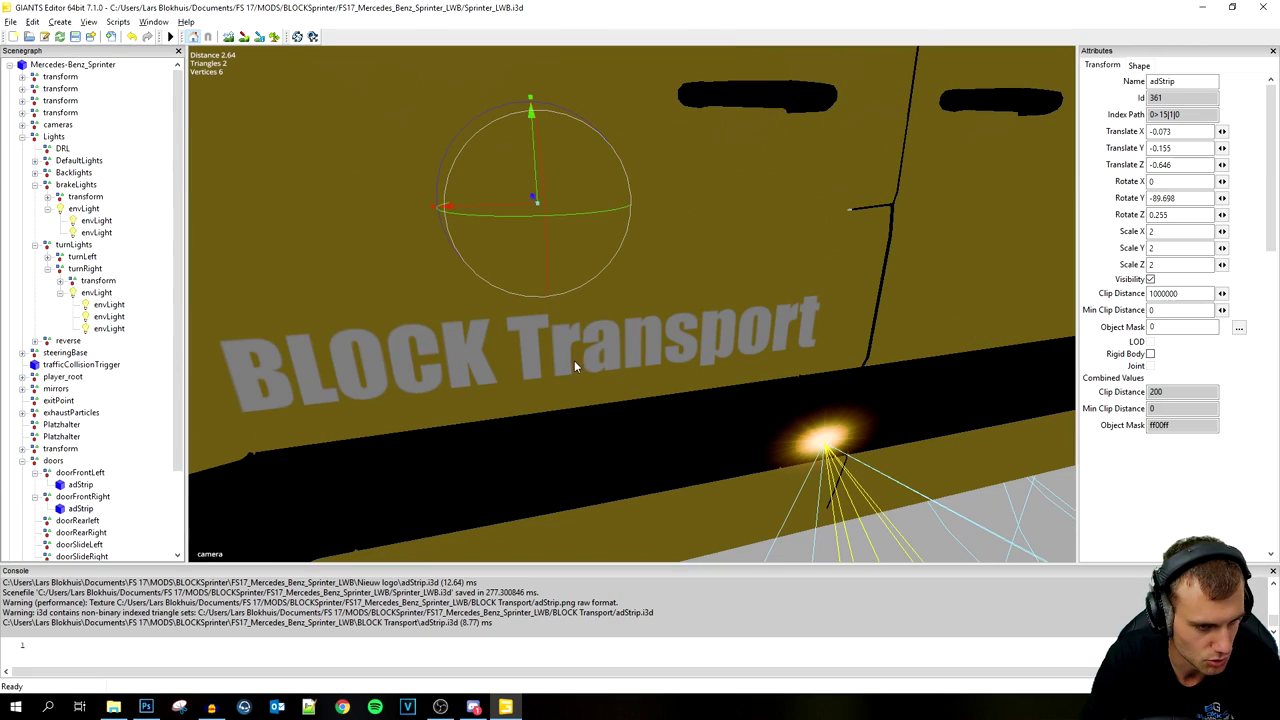
left_click(80, 484)
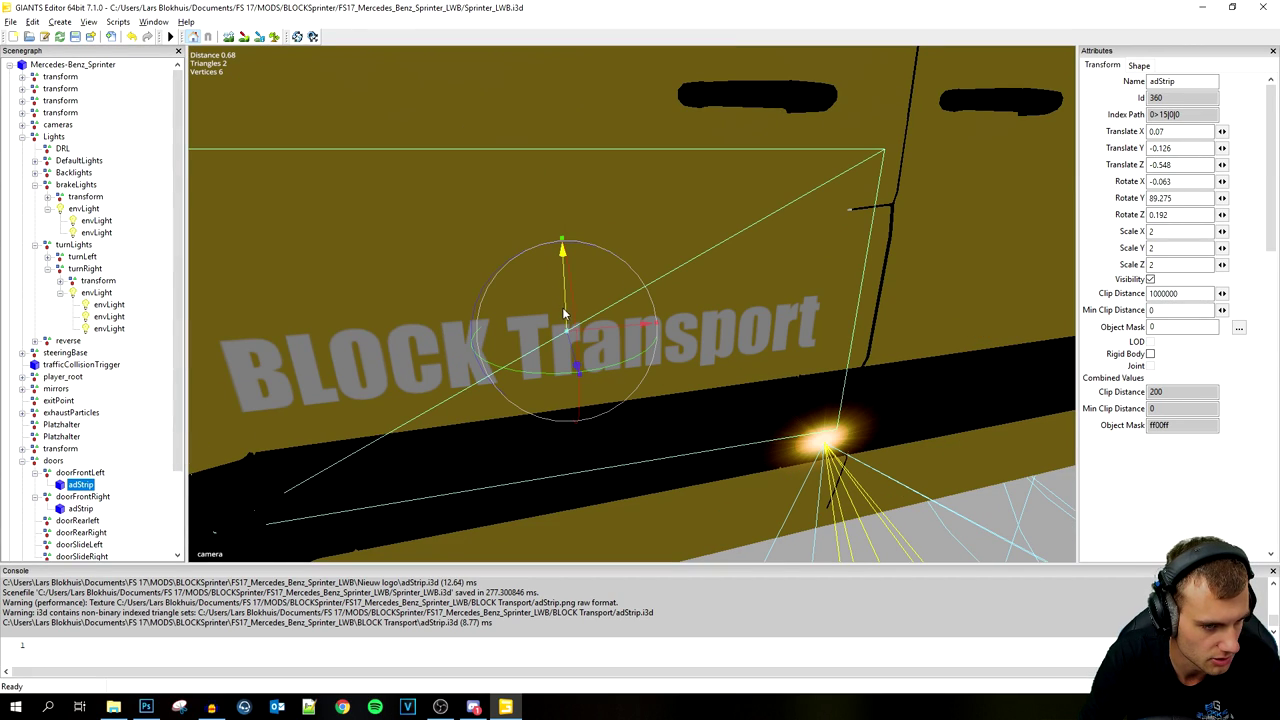
left_click_drag(567, 316, 569, 330)
scroll(629, 434, "down", 5)
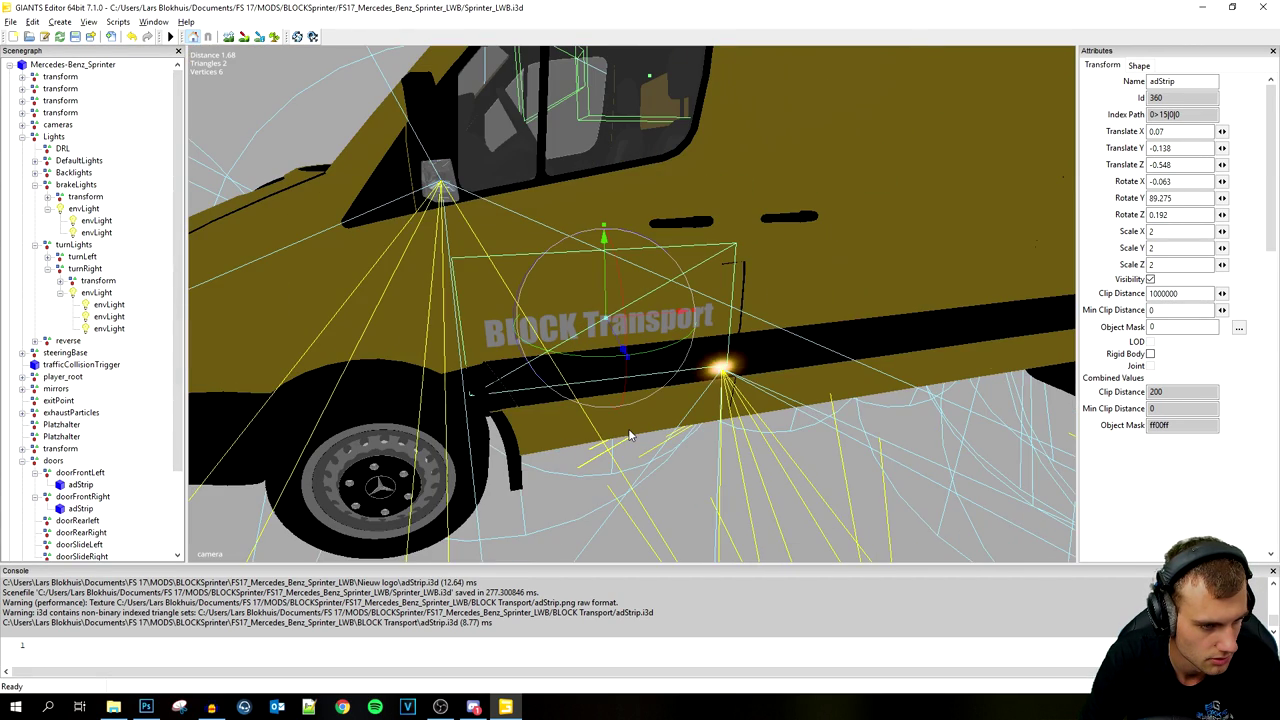
scroll(629, 434, "up", 2)
left_click_drag(628, 322, 622, 322)
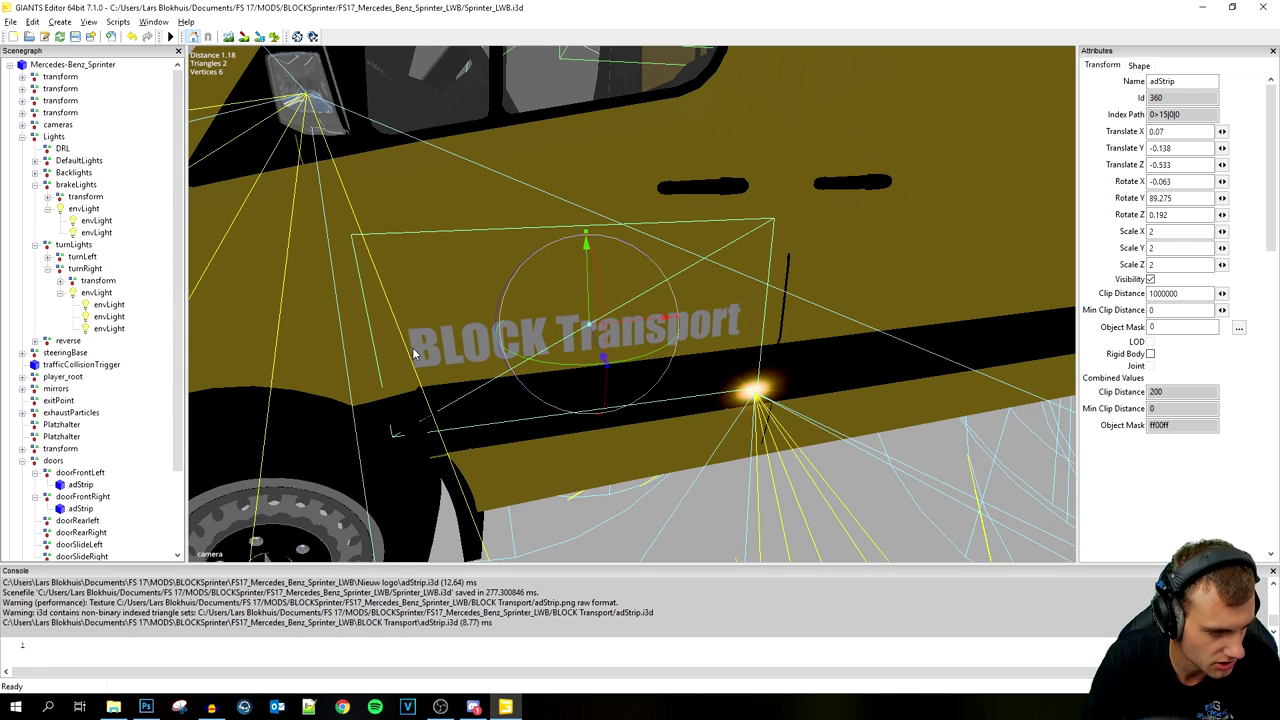
Step: Shift the front right door's adStrip along the door to about X -0.072, Y -0.155, Z -0.563
left_click(88, 509)
left_click_drag(303, 417, 792, 375, "alt")
right_click_drag(792, 375, 604, 337)
scroll(604, 336, "up", 5)
middle_click_drag(714, 257, 698, 398, "alt")
scroll(698, 398, "up", 3)
right_click_drag(698, 398, 676, 297)
left_click_drag(676, 297, 706, 307)
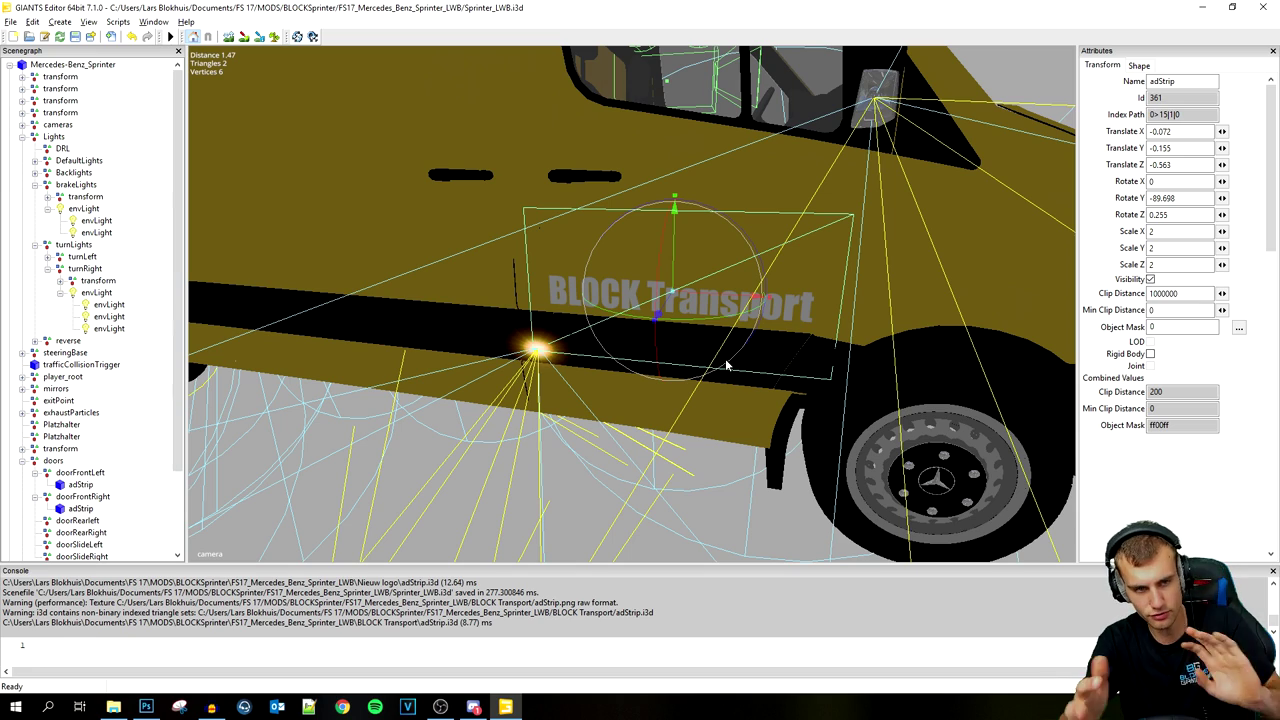
Step: Switch the viewport to outdoorCamera and save the scene
left_click(88, 21)
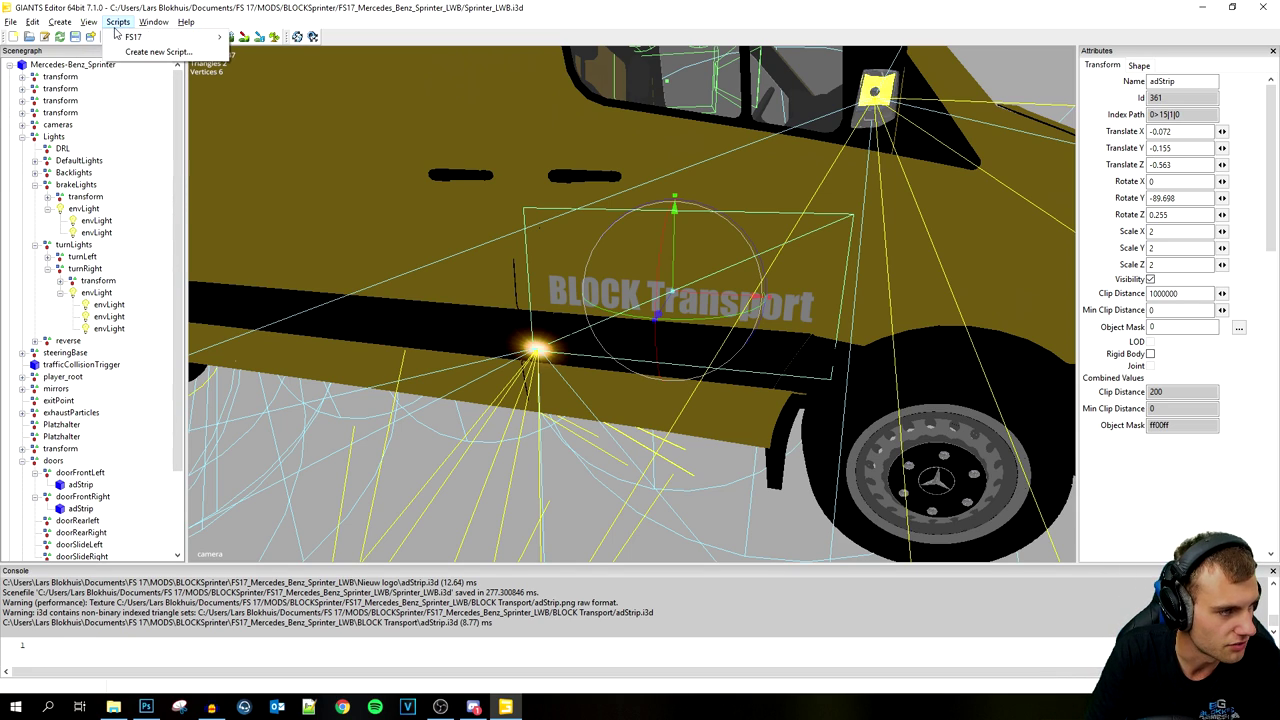
mouse_move(160, 37)
left_click(222, 38)
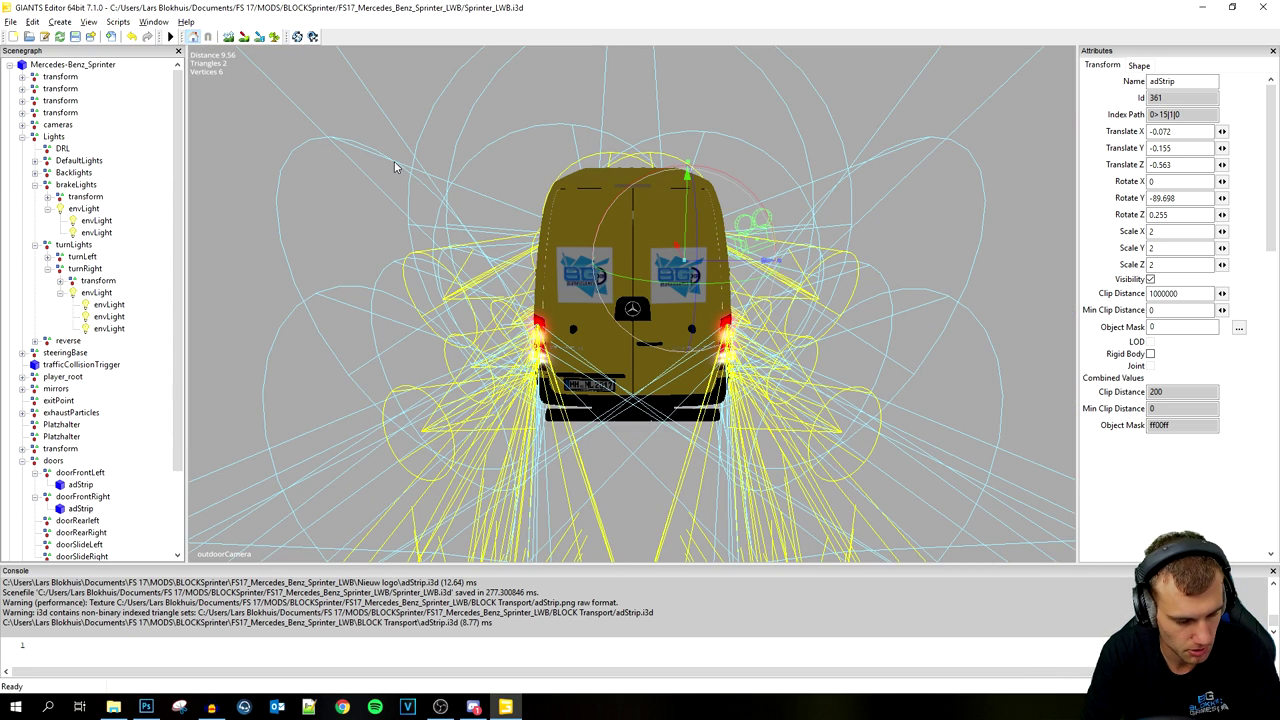
key("ctrl+s")
Step: Switch the viewport back to the default camera and examine the strip placement along the van's right side
left_click(88, 21)
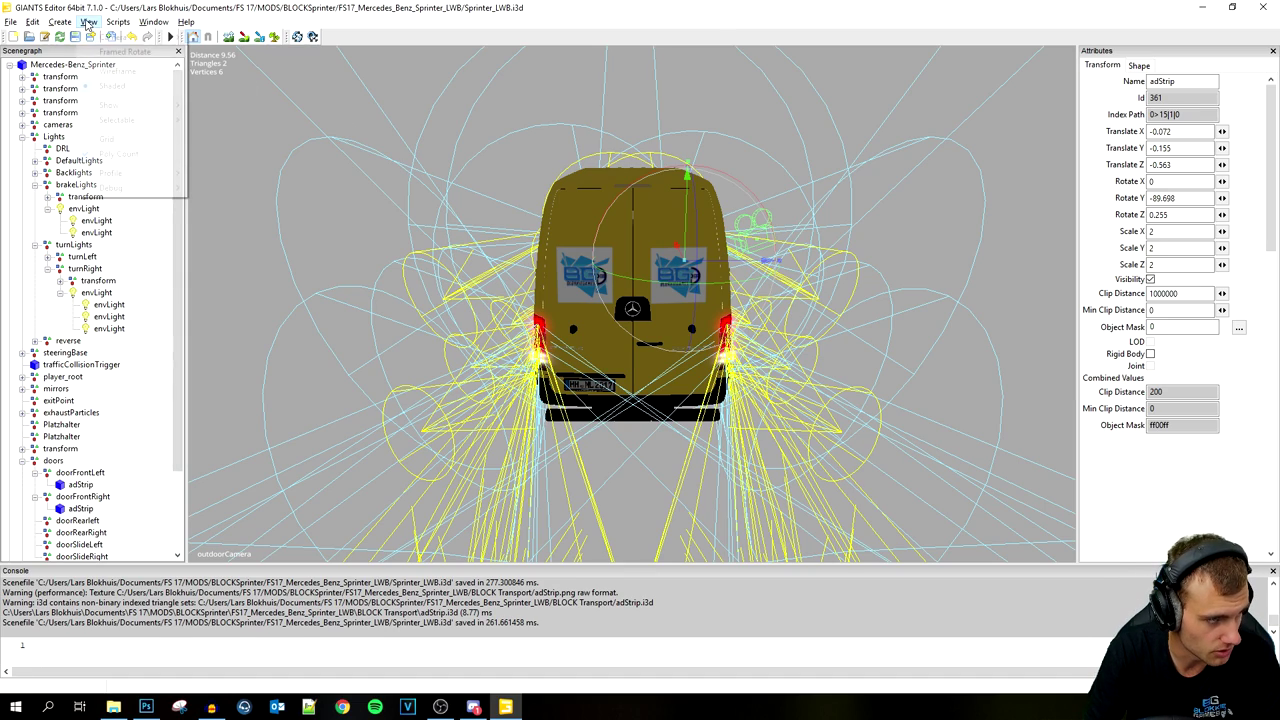
mouse_move(113, 37)
left_click(220, 64)
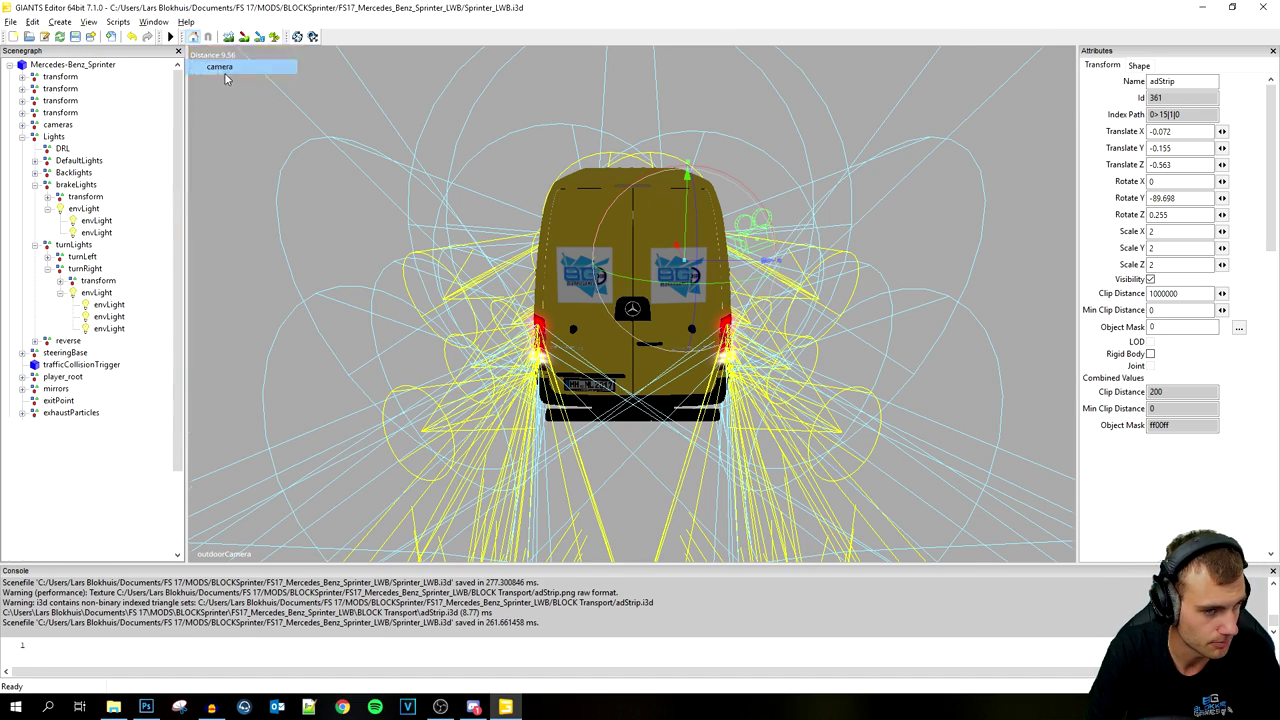
middle_click_drag(378, 314, 806, 369)
left_click_drag(806, 363, 846, 386, "alt")
scroll(764, 390, "up", 5)
middle_click_drag(846, 386, 830, 378, "alt")
scroll(830, 378, "down", 5)
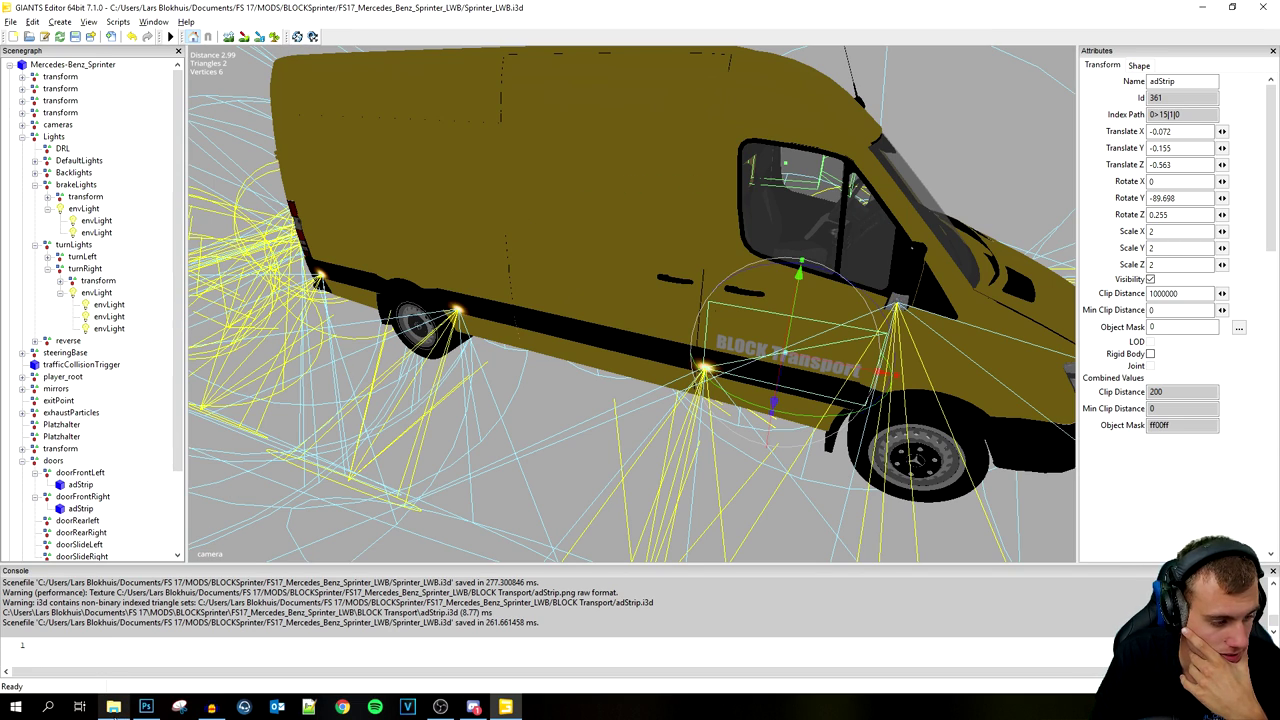
Step: Look through the logo and image files on drive I: in File Explorer, and return to GIANTS Editor
key("alt+Tab")
left_click(75, 567)
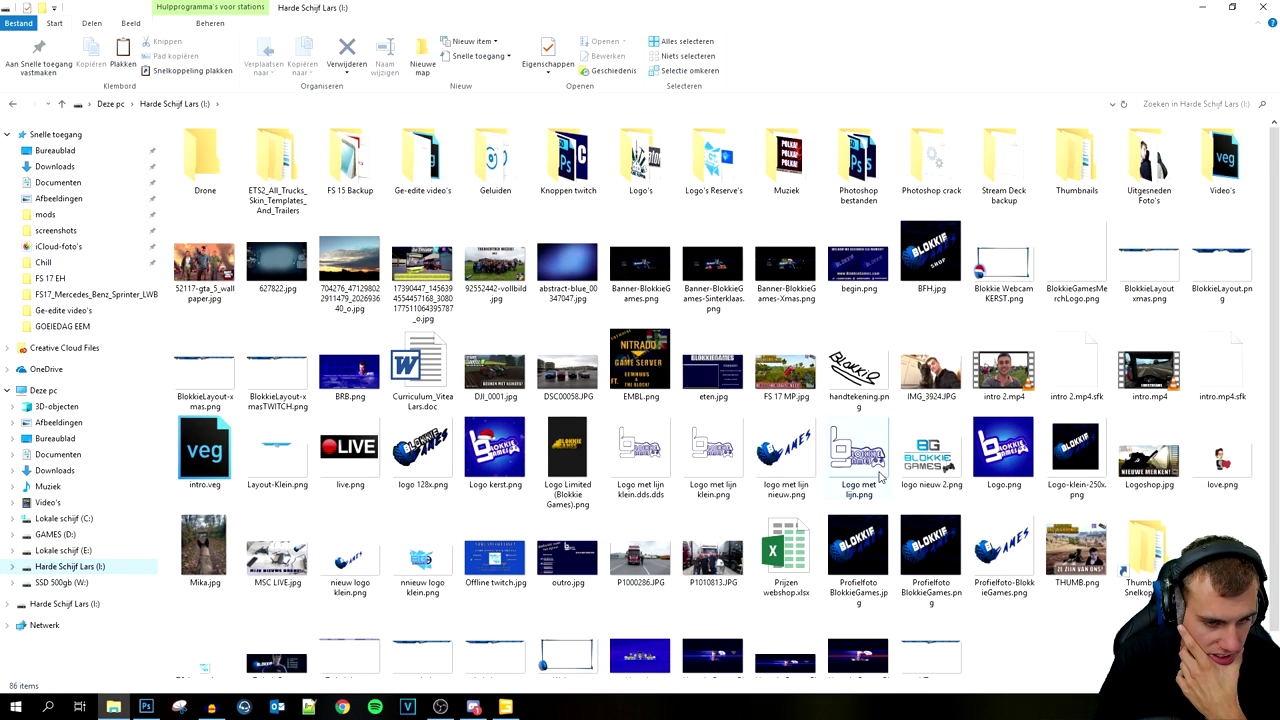
scroll(880, 478, "down", 1)
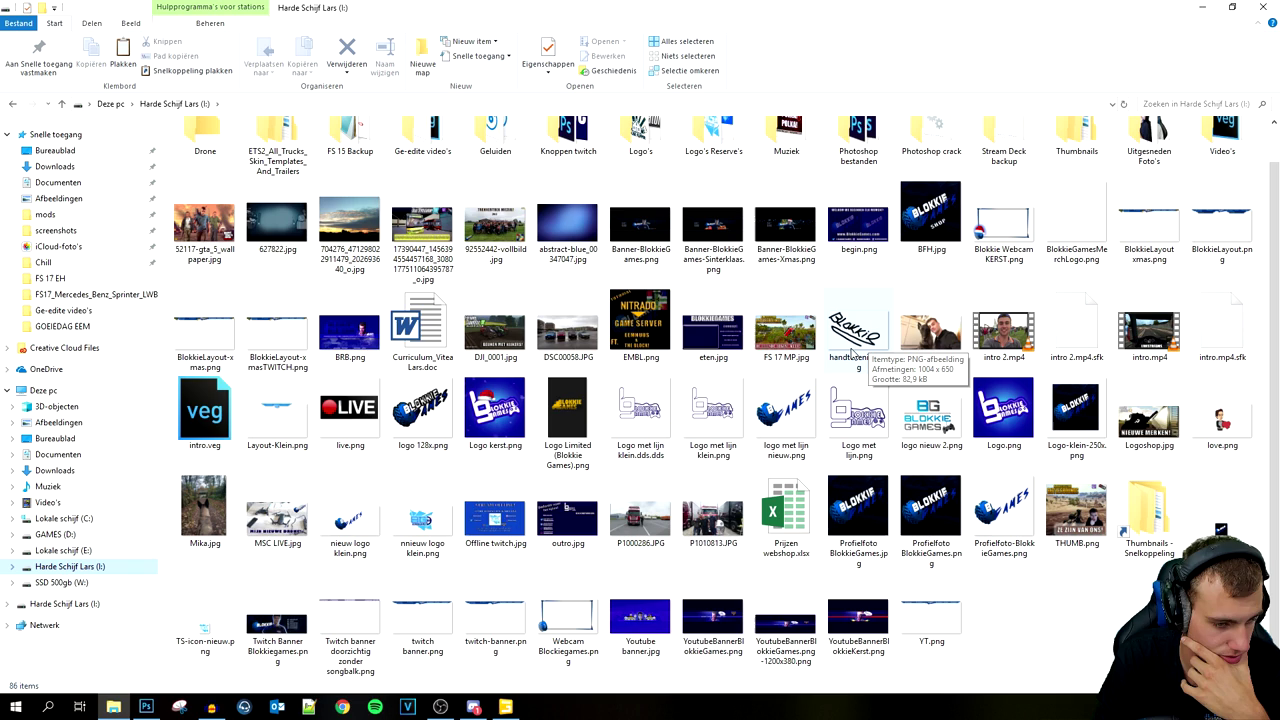
left_click(505, 707)
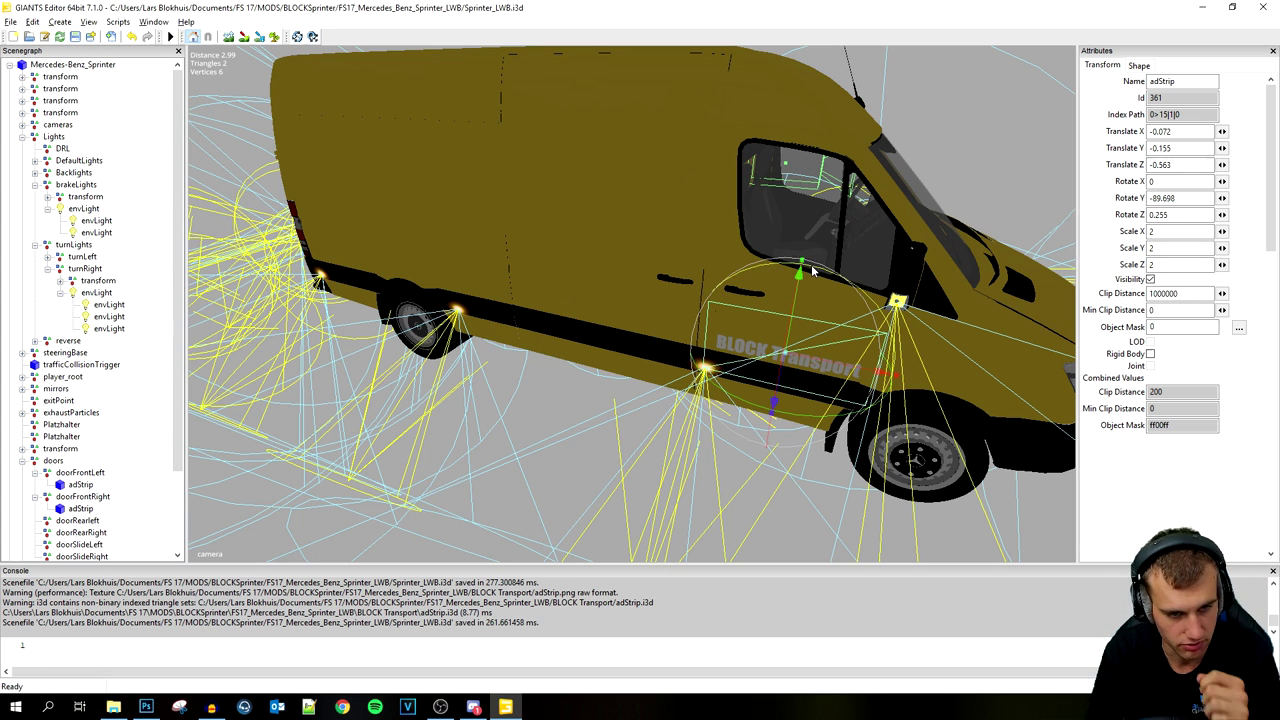
Step: Set the viewport to outdoorCamera, save the Sprinter_LWB scene and close GIANTS Editor
left_click(89, 21)
mouse_move(112, 40)
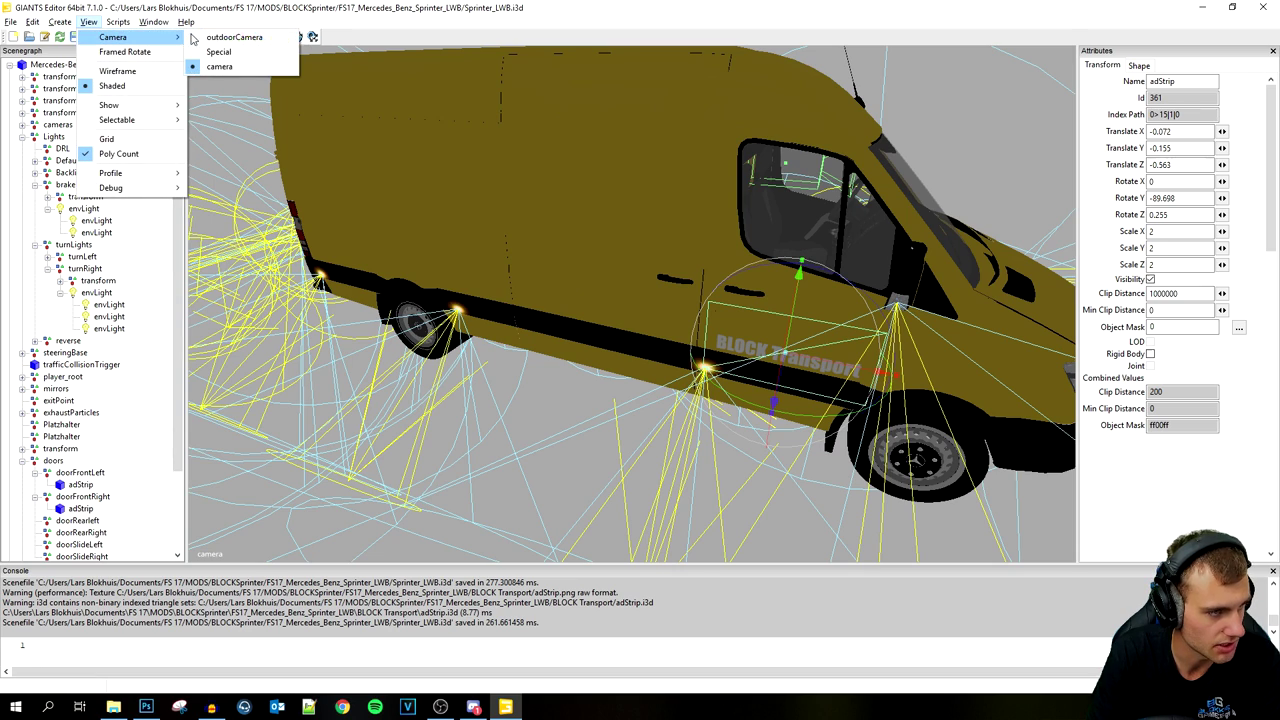
left_click(232, 38)
key("ctrl+s")
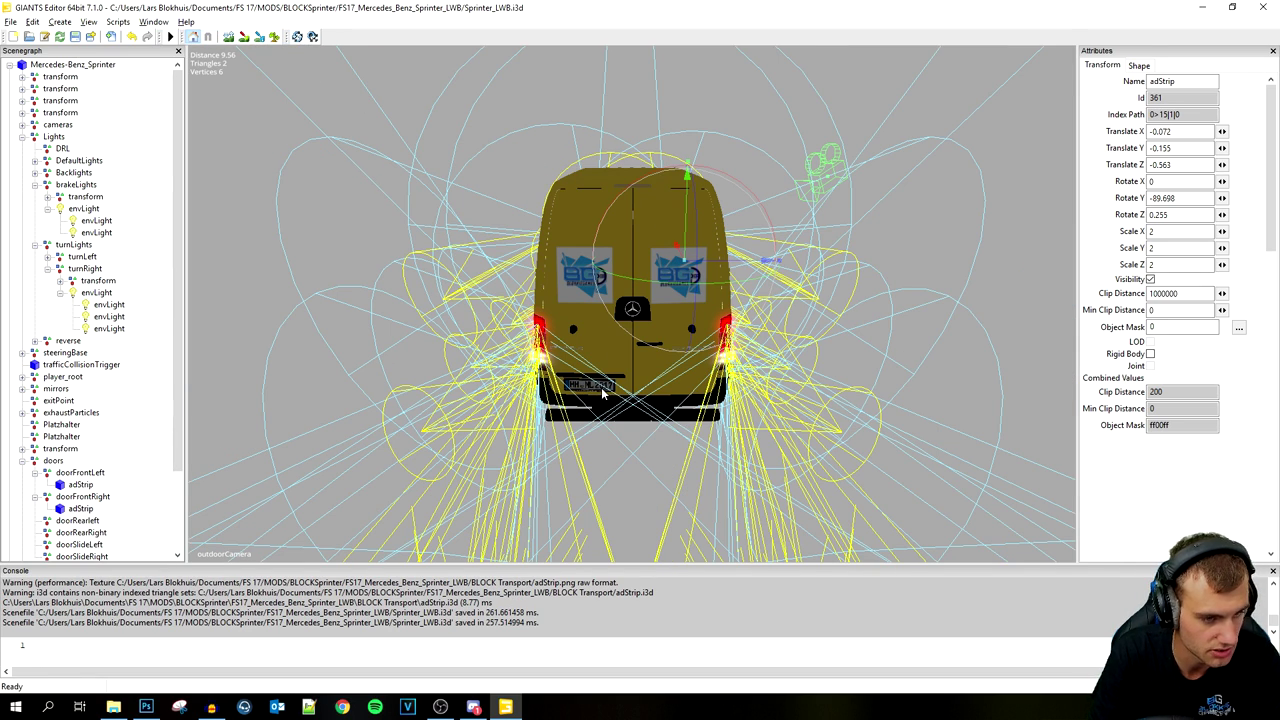
left_click(1265, 8)
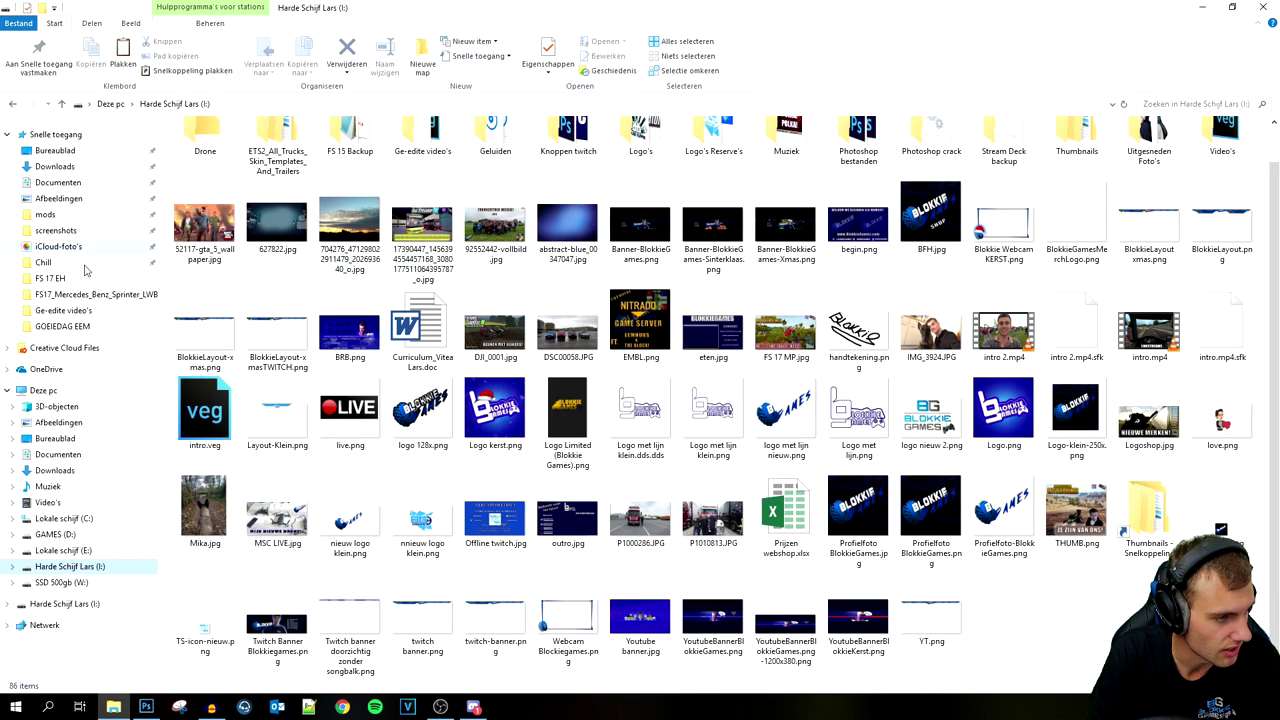
Step: Open the licence plate texture Vorne.dds from the Textur folder of FS17_Mercedes_Benz_Sprinter_LWB in paint.net
left_click(118, 296)
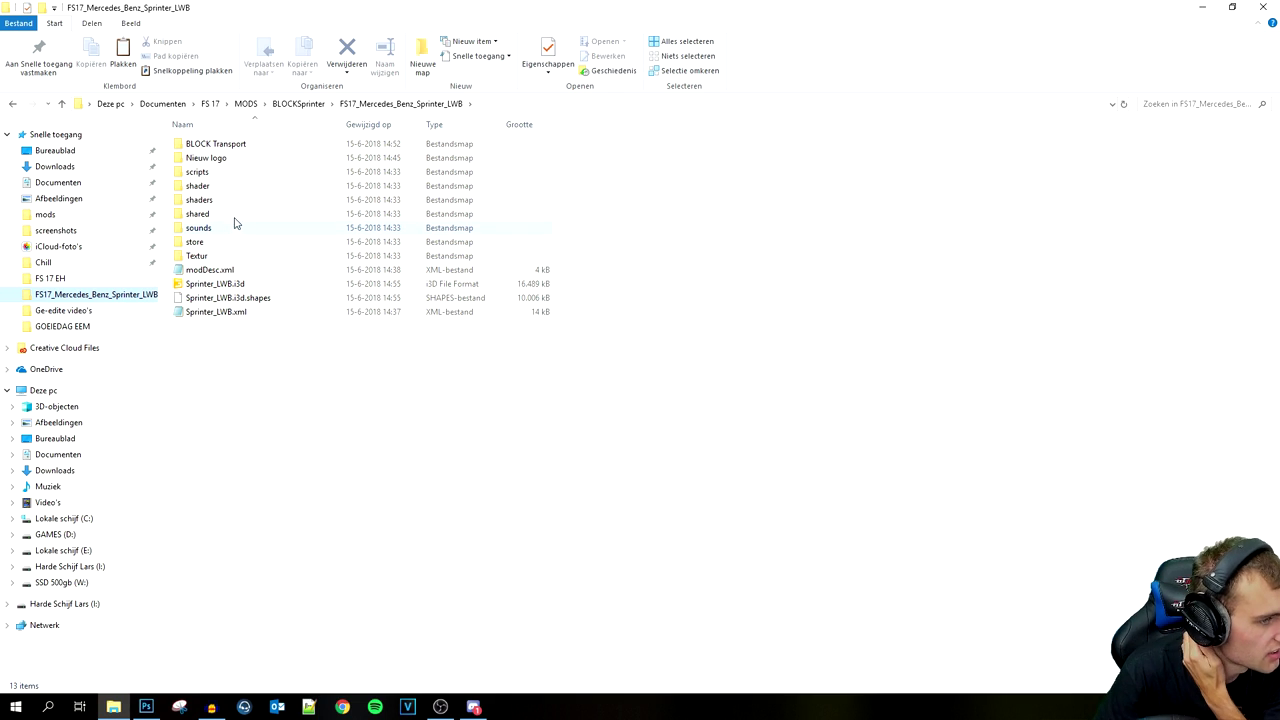
double_click(200, 172)
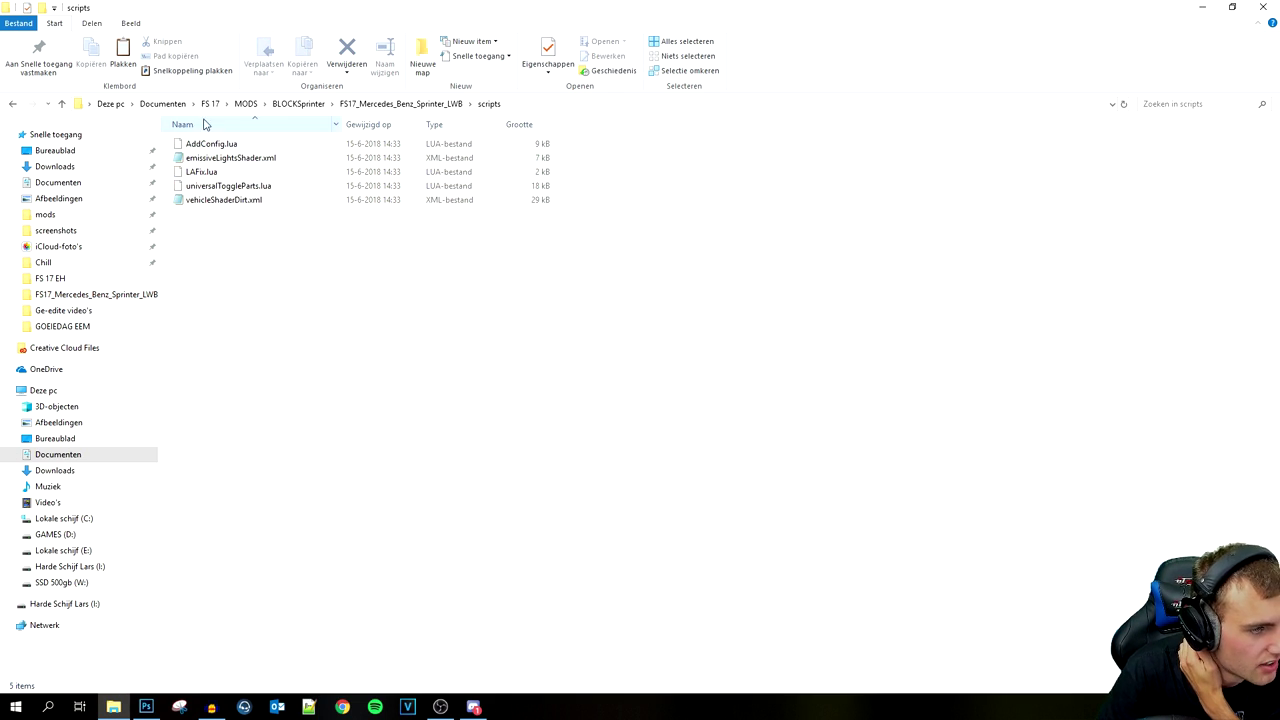
left_click(409, 104)
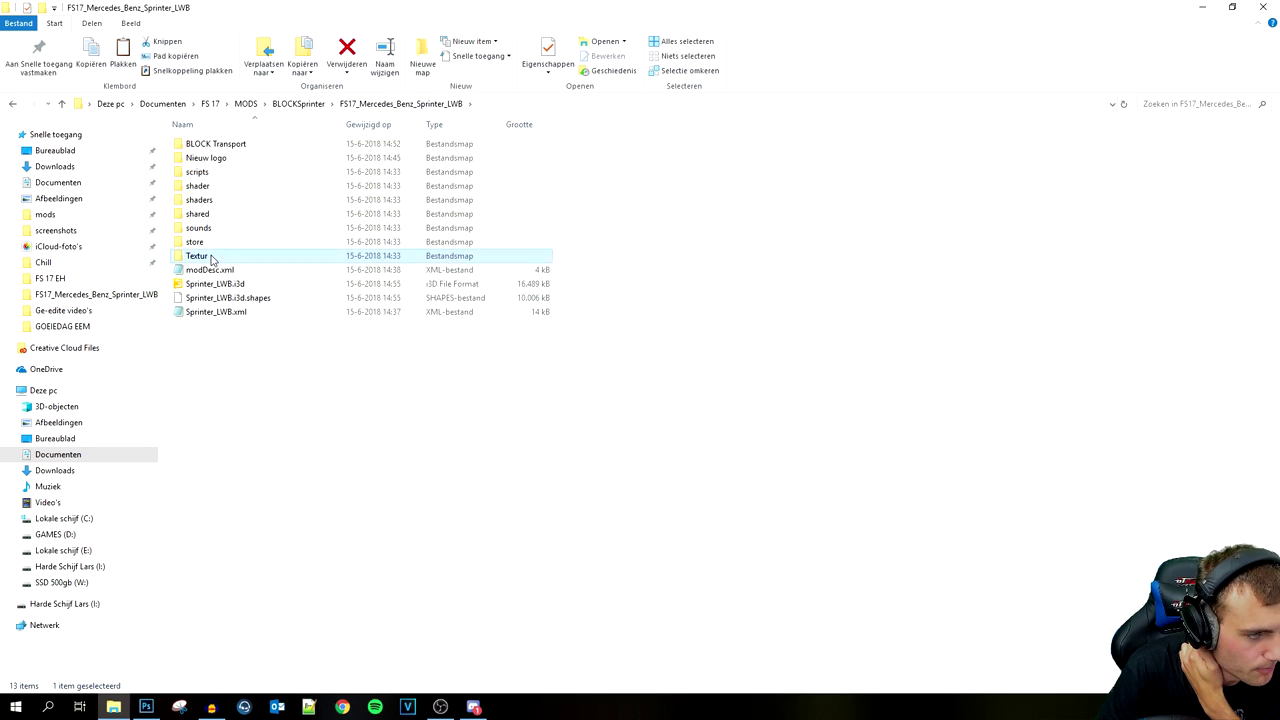
double_click(210, 257)
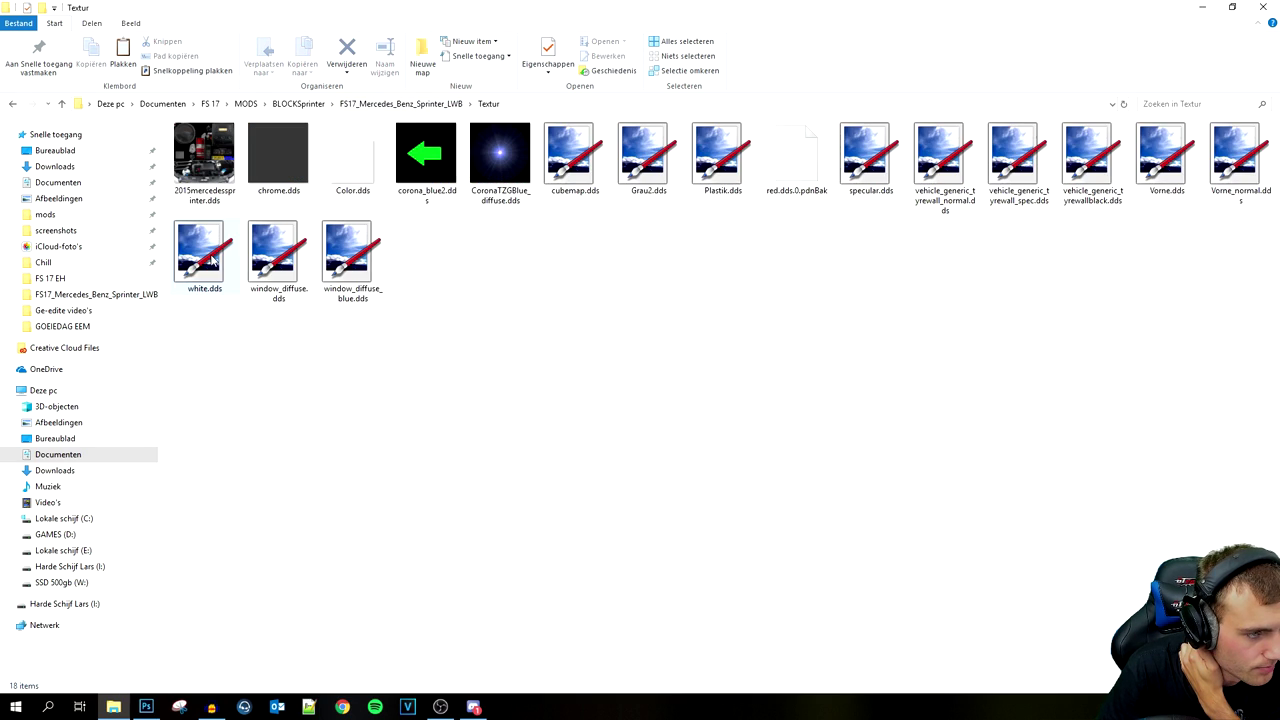
left_click(1166, 160)
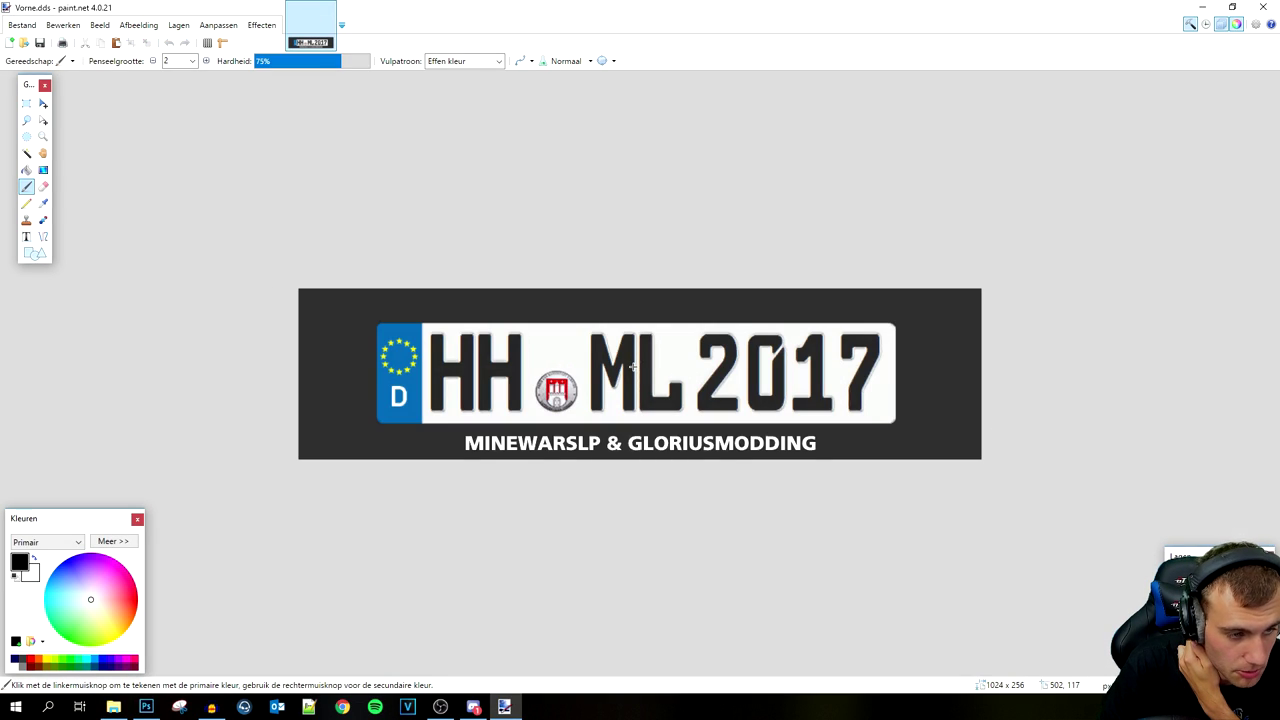
Step: Fill the licence plate's white background with yellow
left_click(105, 619)
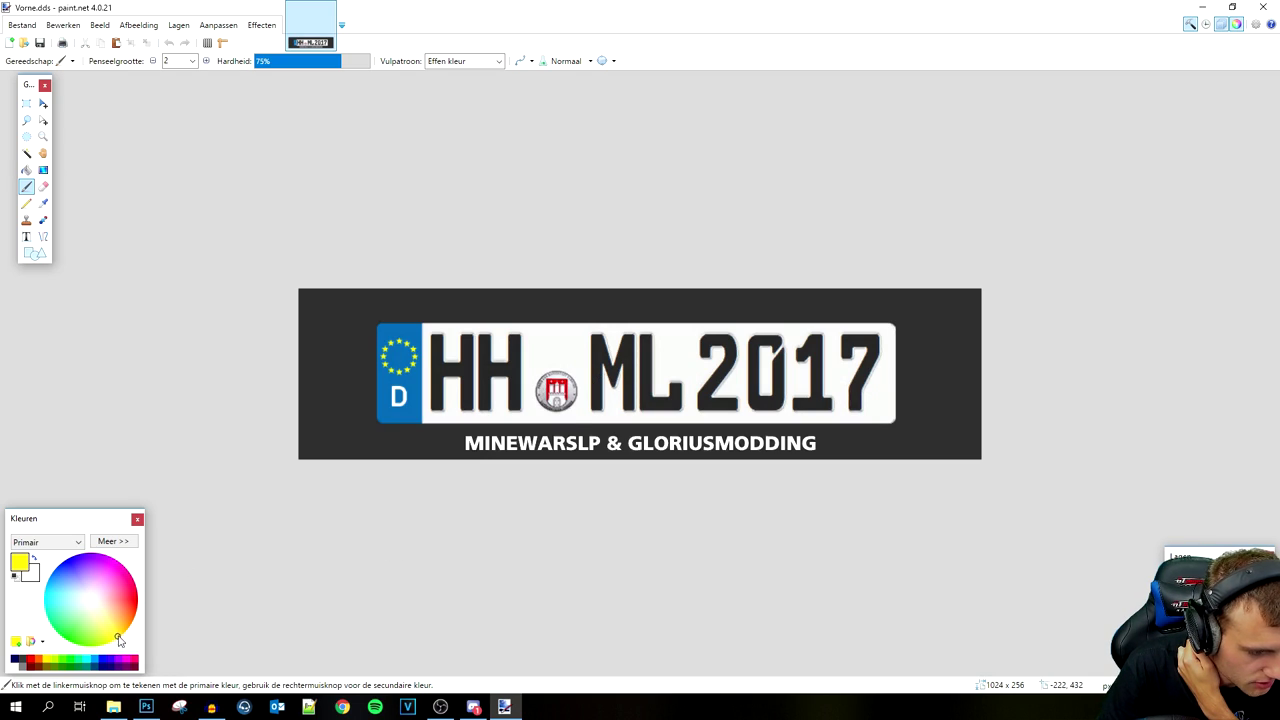
left_click_drag(118, 640, 120, 633)
left_click(26, 170)
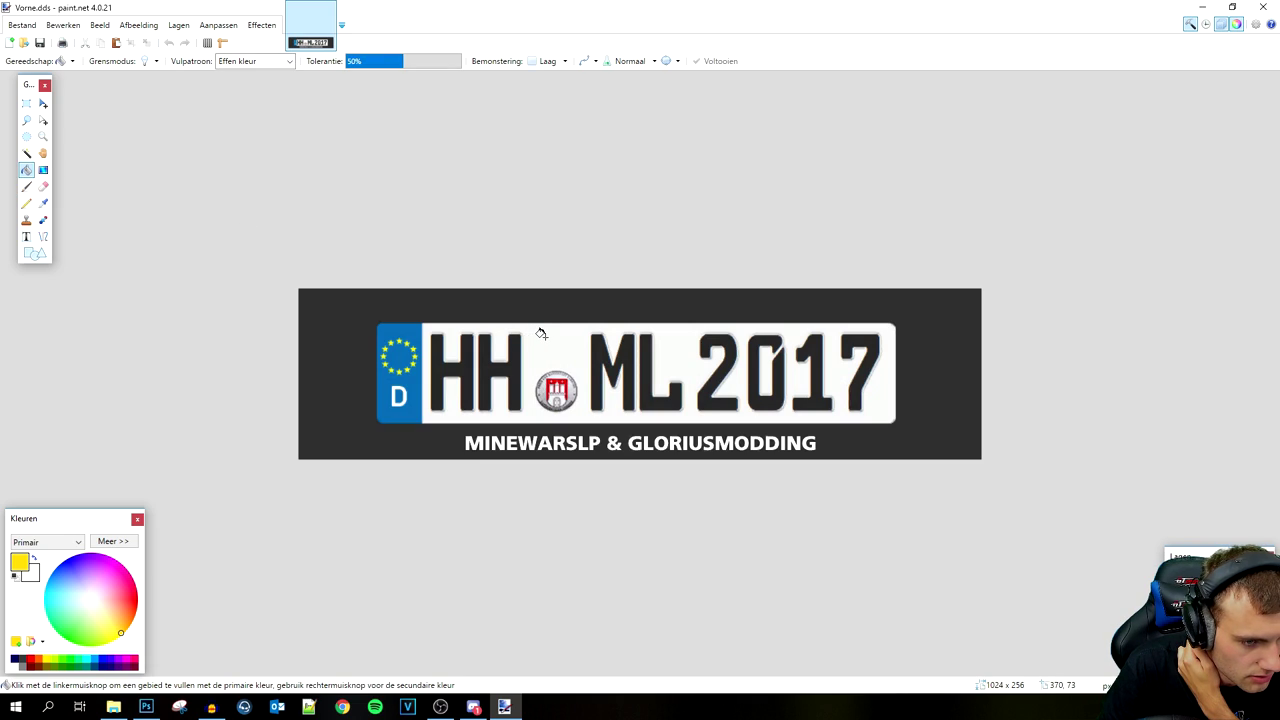
left_click(541, 333)
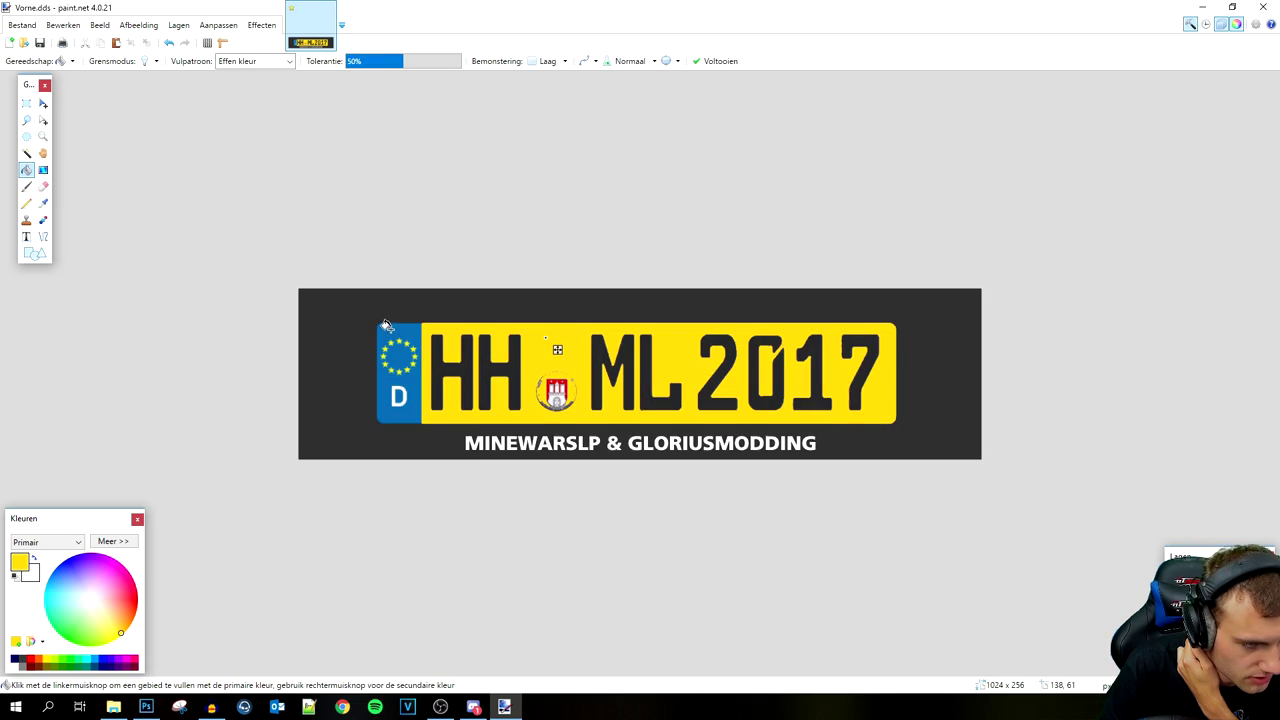
left_click_drag(118, 634, 60, 580)
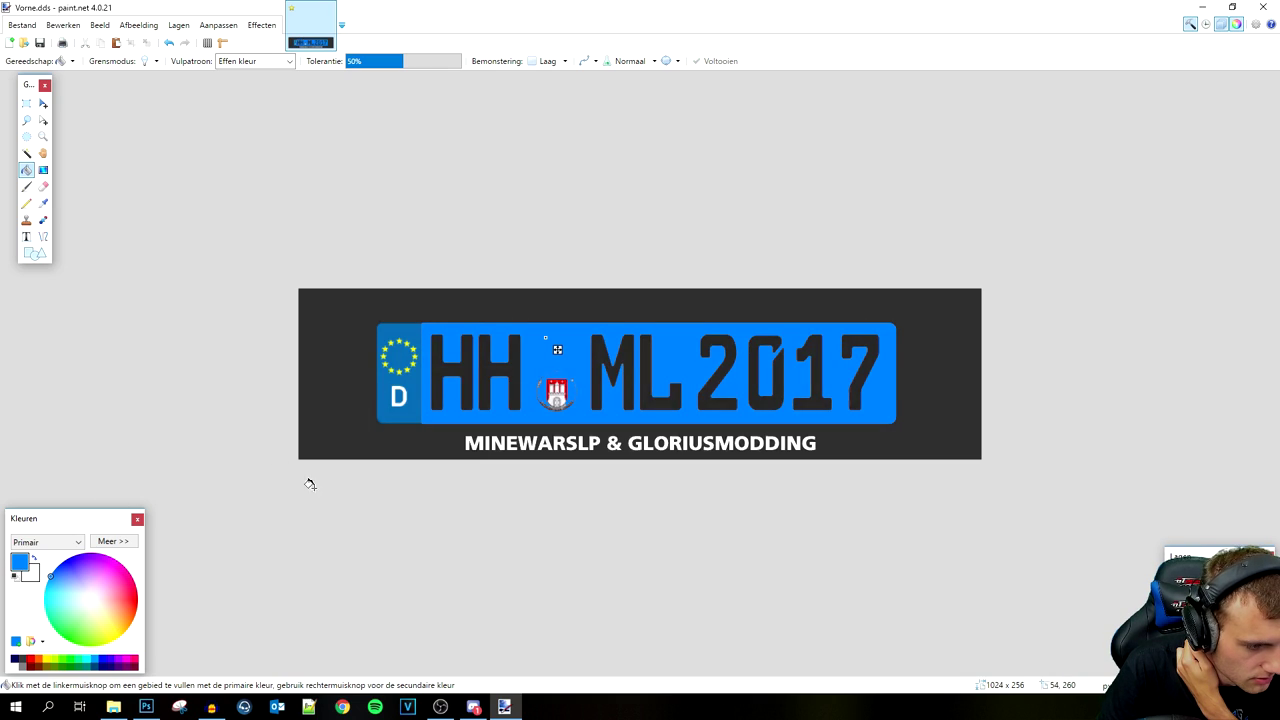
key("ctrl+z")
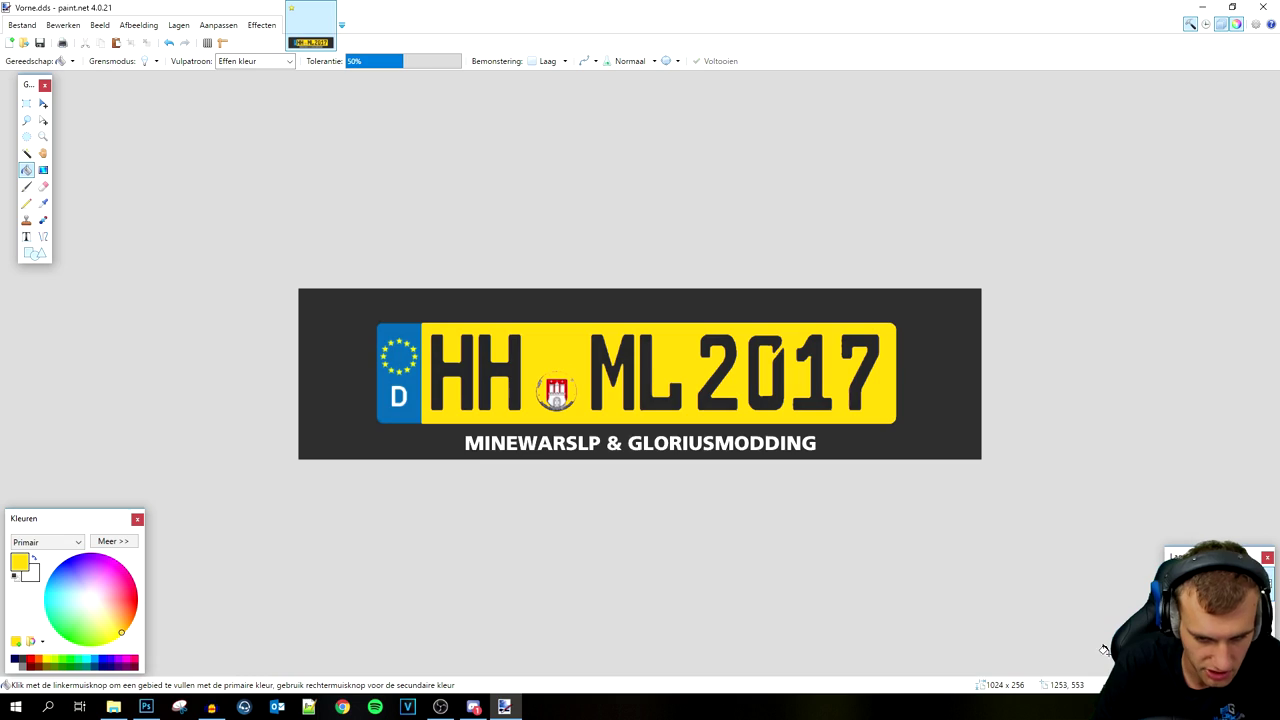
mouse_move(128, 640)
left_mouse_down()
mouse_move(57, 569)
mouse_move(77, 598)
left_mouse_up()
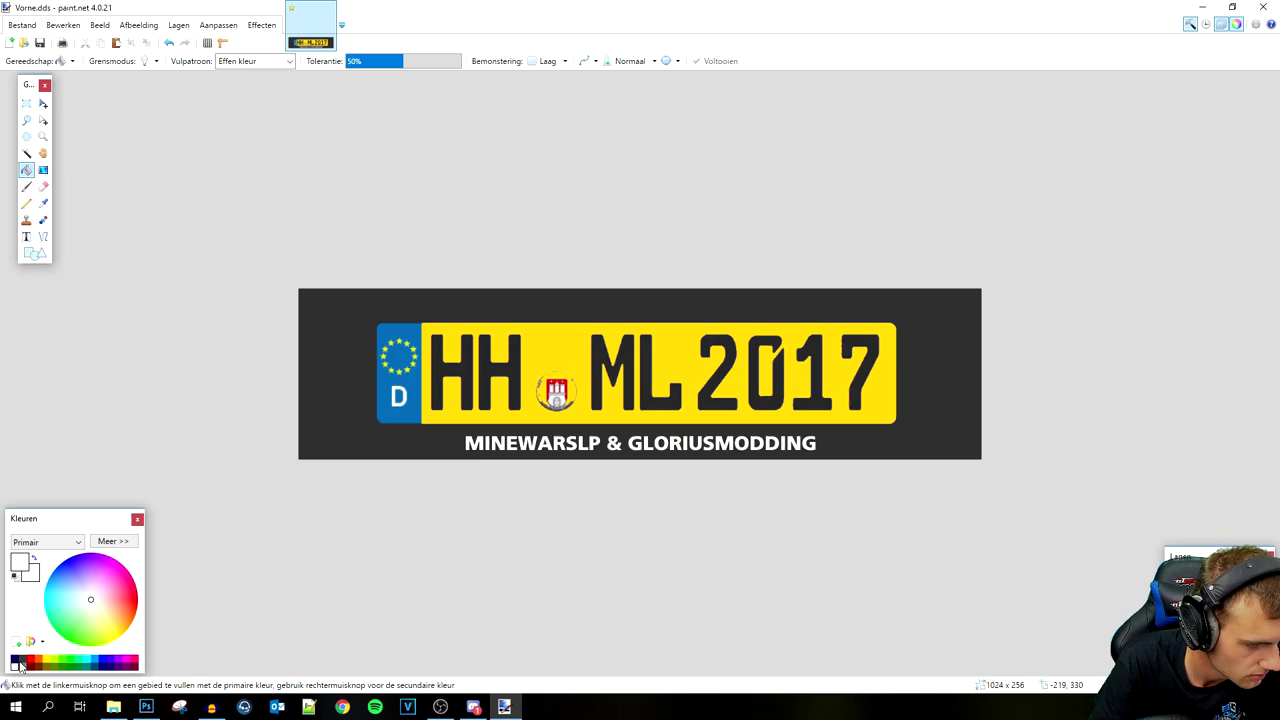
left_click(388, 328)
key("ctrl+z")
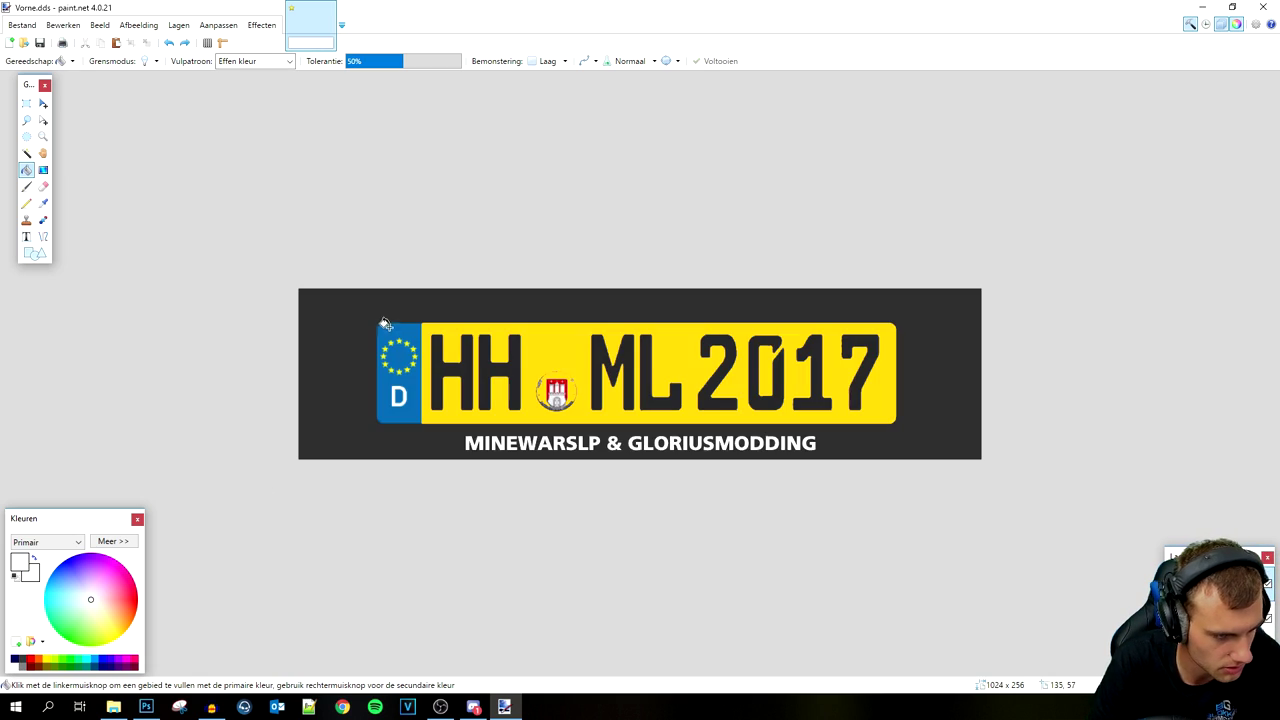
key("ctrl+y")
key("ctrl+z")
key("ctrl+y")
key("ctrl+z")
key("ctrl+y")
key("ctrl+z")
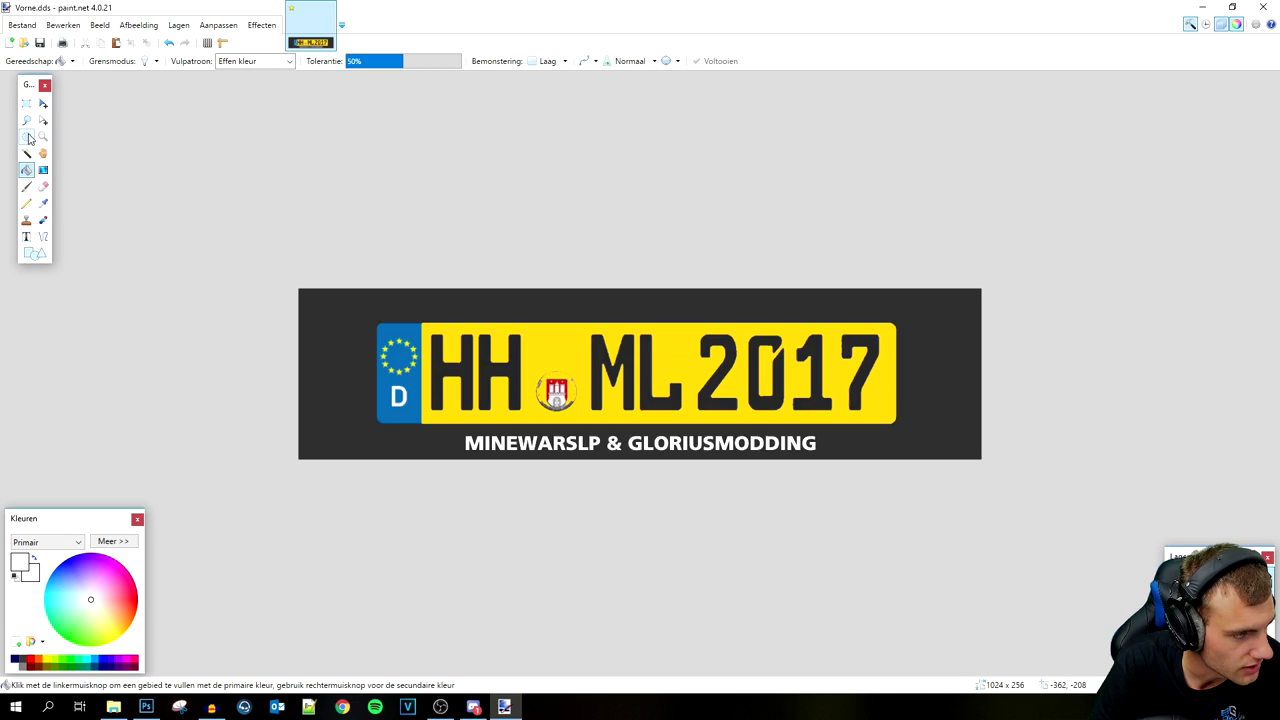
Step: Erase the MINEWARSLP & GLORIUSMODDING line, the HH ML 2017 characters and the crest using the eraser at size 40
left_click(43, 187)
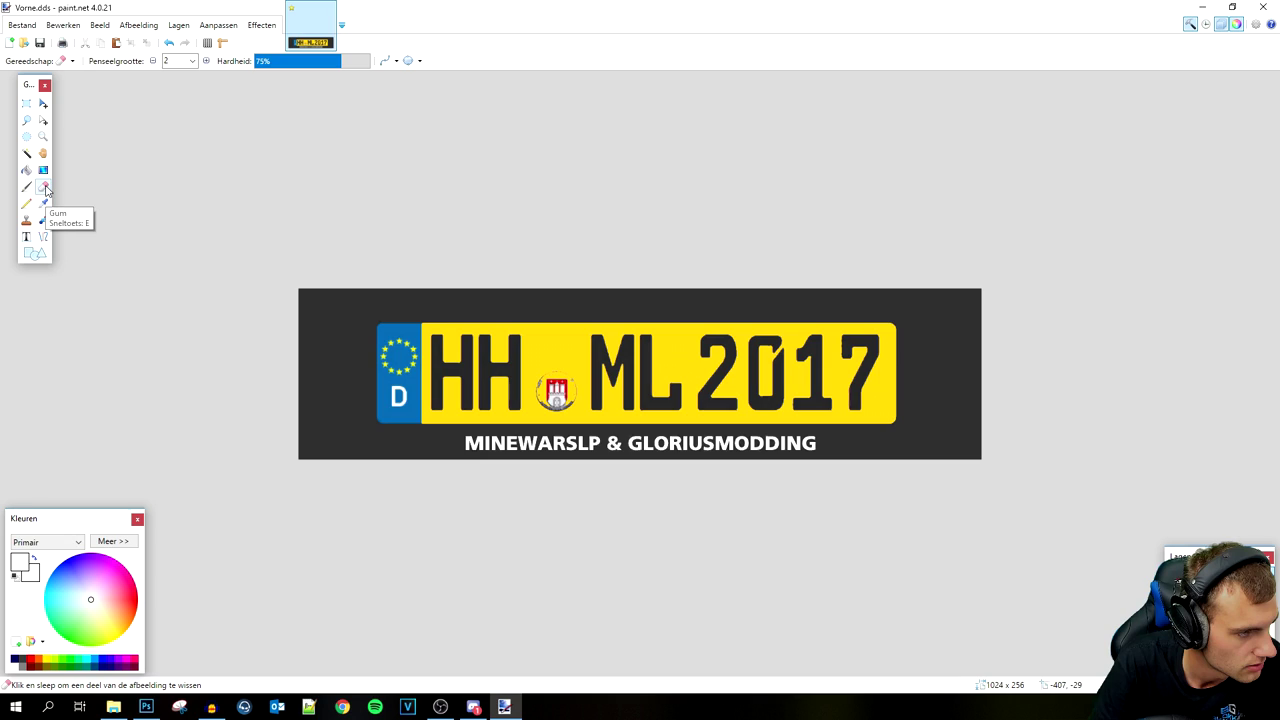
left_click(192, 61)
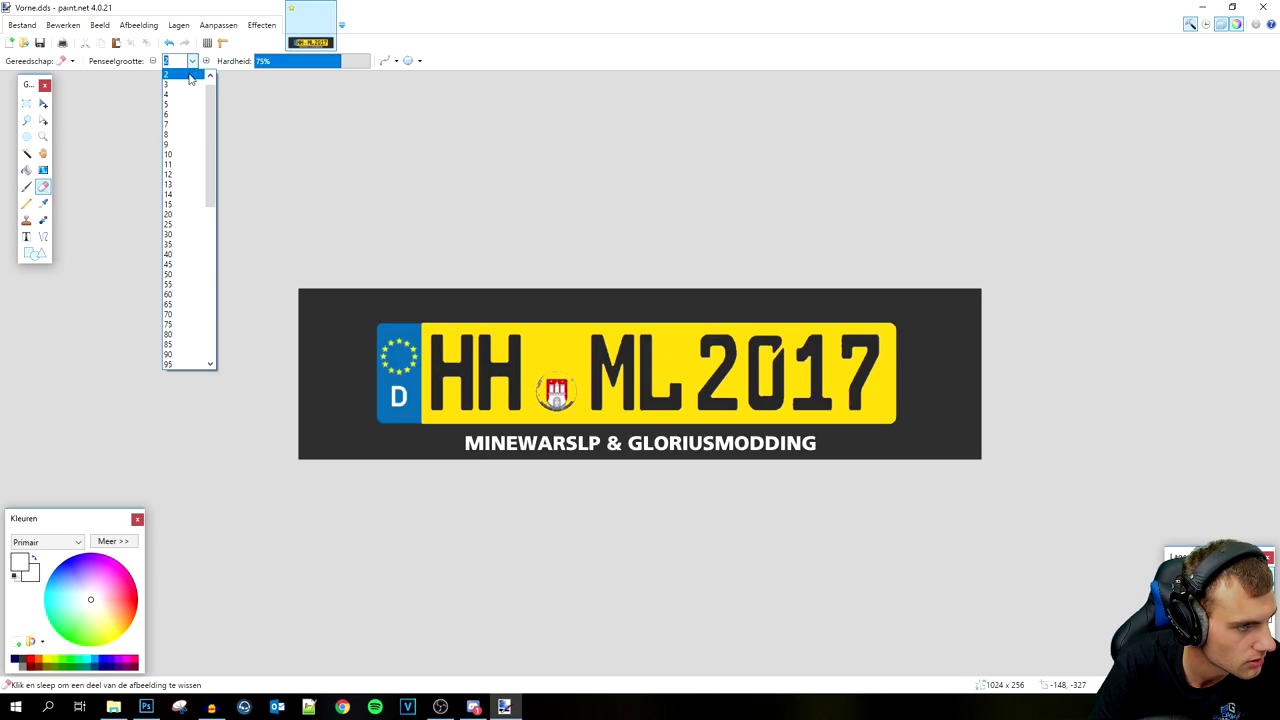
left_click(175, 254)
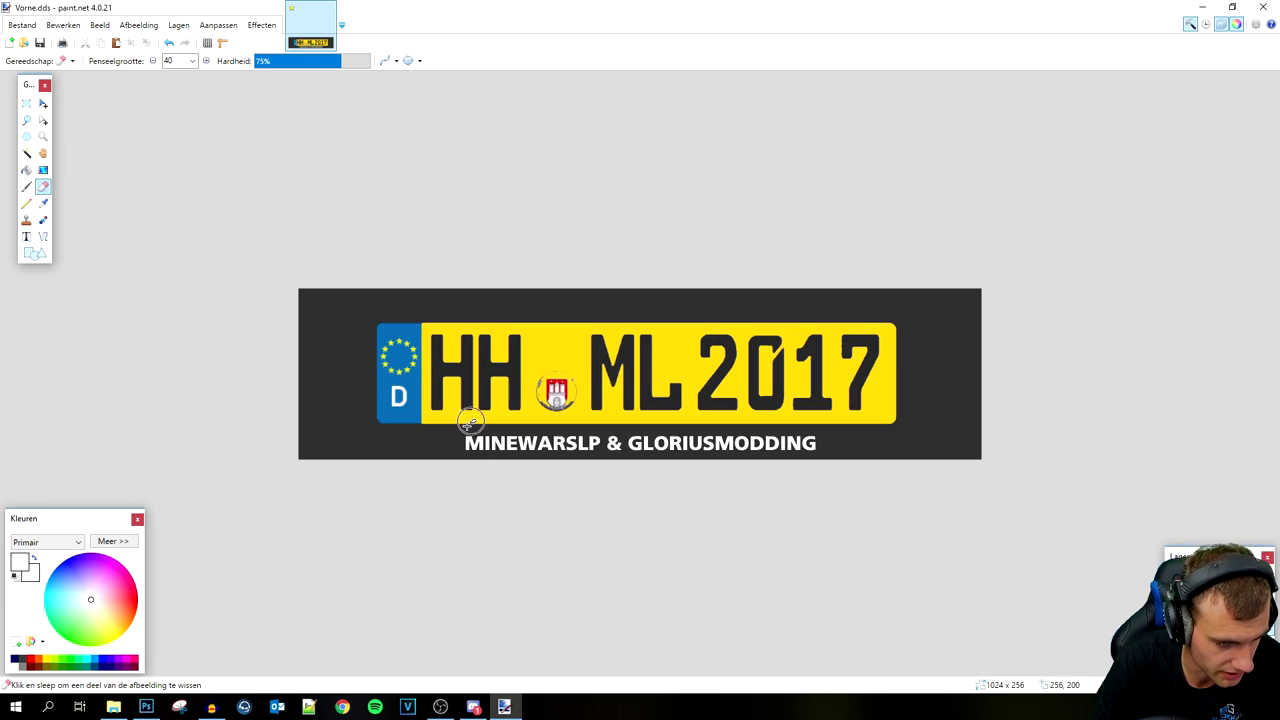
left_click_drag(464, 436, 821, 443)
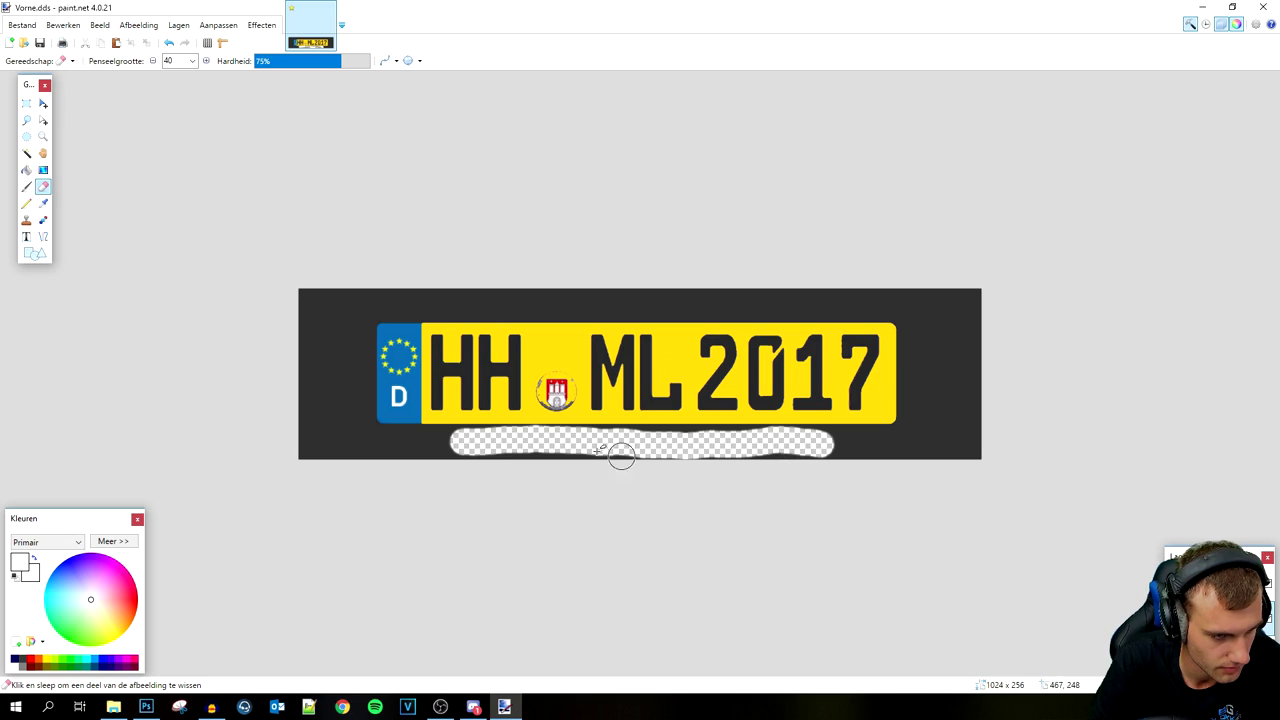
mouse_move(435, 336)
left_mouse_down()
mouse_move(438, 394)
mouse_move(460, 396)
mouse_move(460, 350)
mouse_move(450, 392)
mouse_move(462, 400)
mouse_move(486, 360)
mouse_move(512, 348)
mouse_move(506, 400)
mouse_move(471, 364)
mouse_move(511, 350)
mouse_move(480, 340)
mouse_move(512, 390)
mouse_move(548, 378)
mouse_move(562, 400)
mouse_move(519, 396)
left_mouse_up()
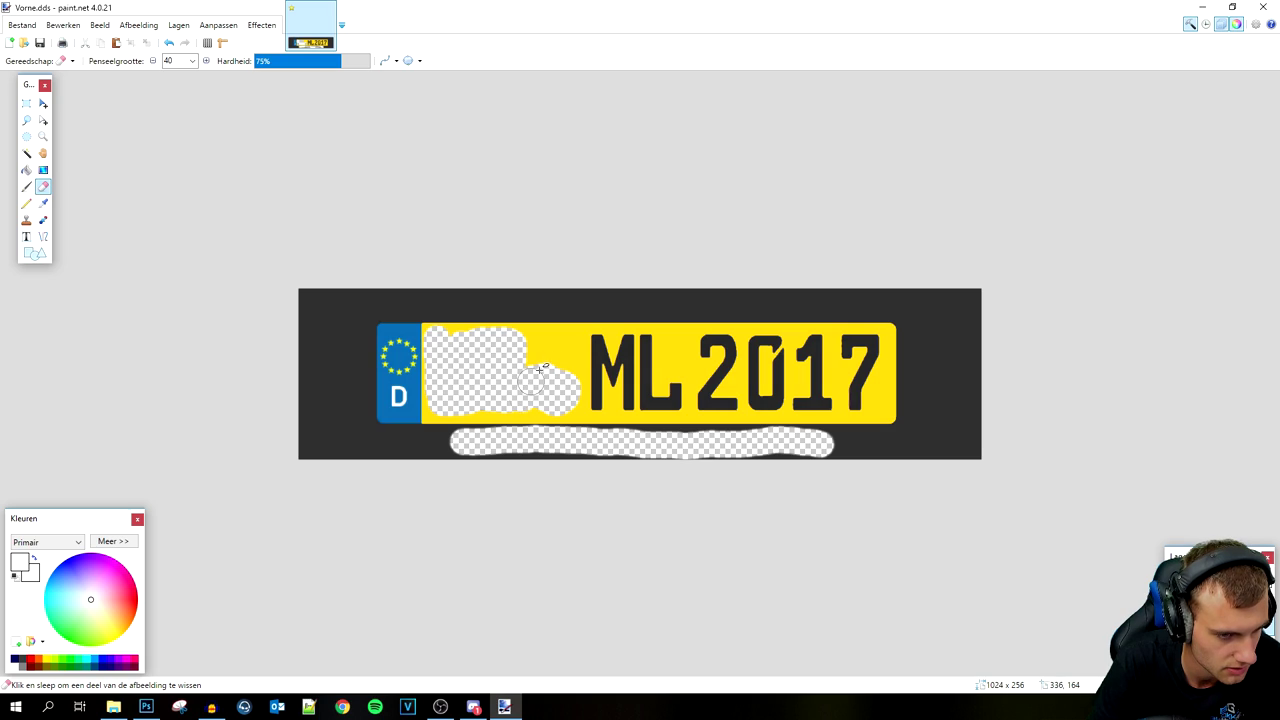
mouse_move(596, 340)
left_mouse_down()
mouse_move(598, 385)
mouse_move(624, 400)
mouse_move(676, 397)
mouse_move(629, 390)
mouse_move(645, 345)
mouse_move(694, 346)
mouse_move(729, 398)
mouse_move(866, 397)
mouse_move(751, 378)
mouse_move(850, 385)
mouse_move(866, 360)
mouse_move(716, 352)
mouse_move(850, 359)
mouse_move(862, 342)
mouse_move(735, 346)
mouse_move(799, 374)
mouse_move(886, 360)
mouse_move(877, 374)
mouse_move(780, 369)
mouse_move(716, 348)
left_mouse_up()
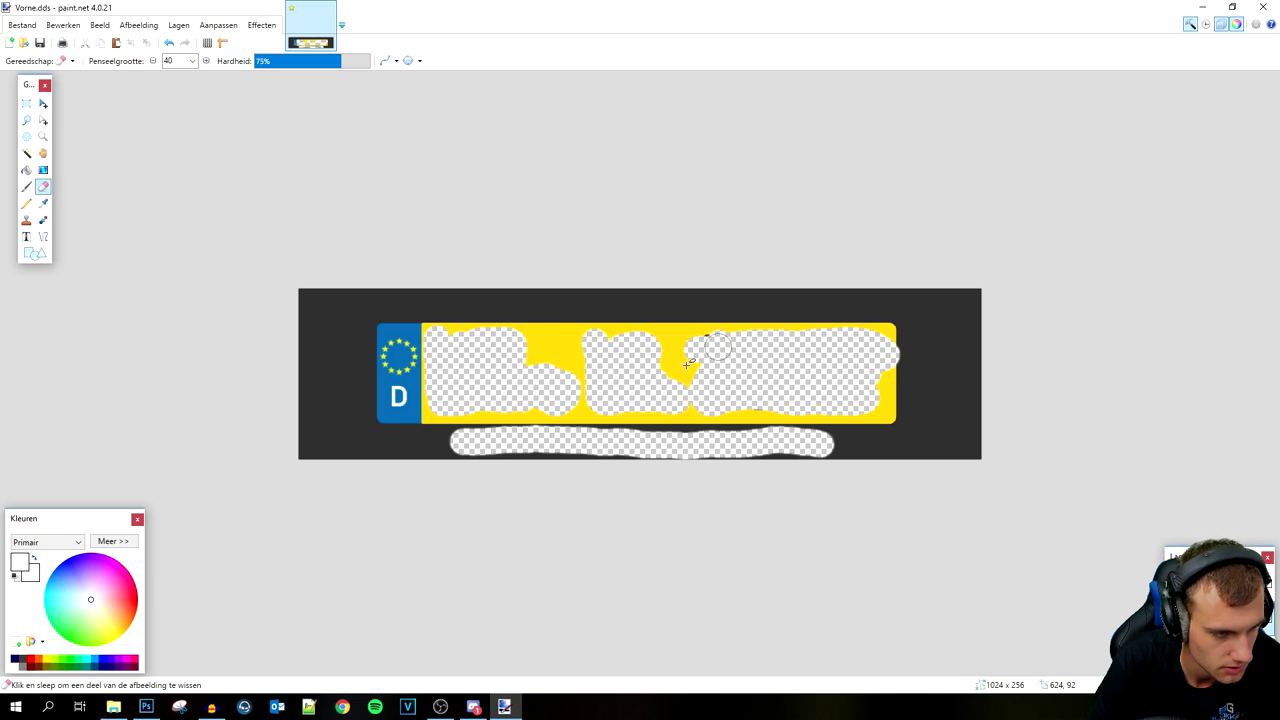
Step: Sample the plate's yellow and fill the erased character areas with it
left_click(27, 170)
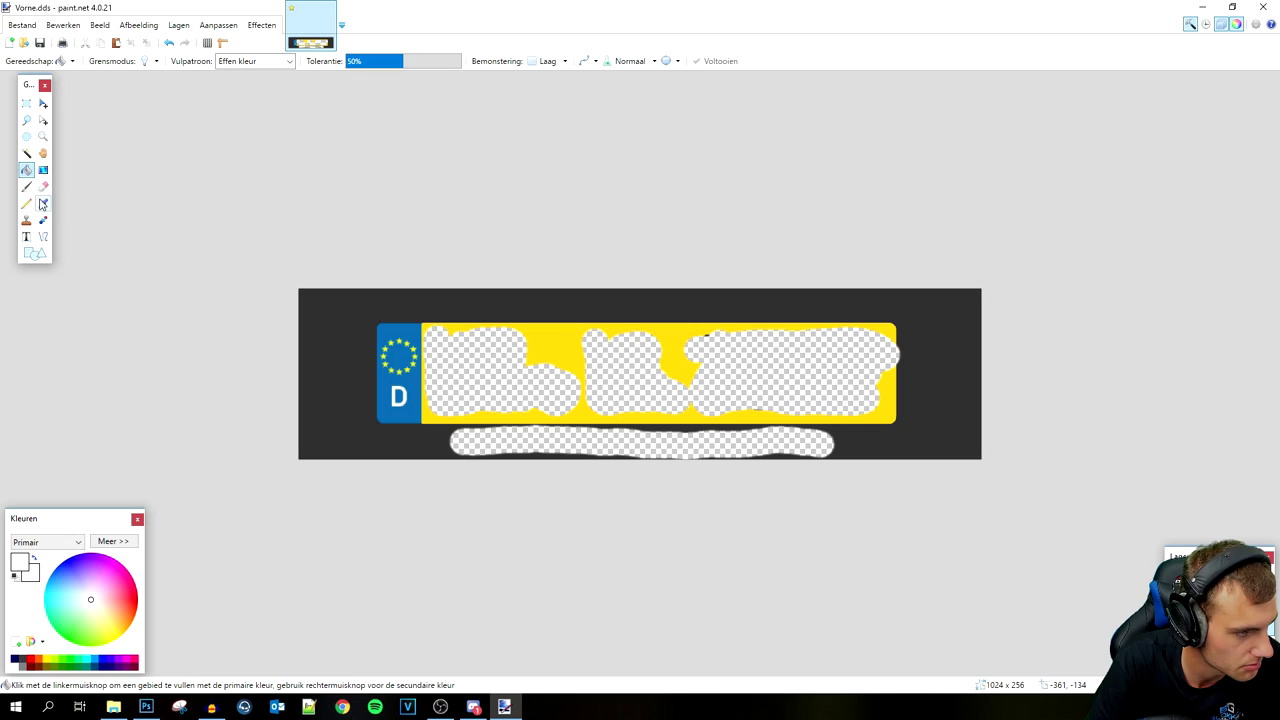
left_click(43, 203)
left_click(564, 341)
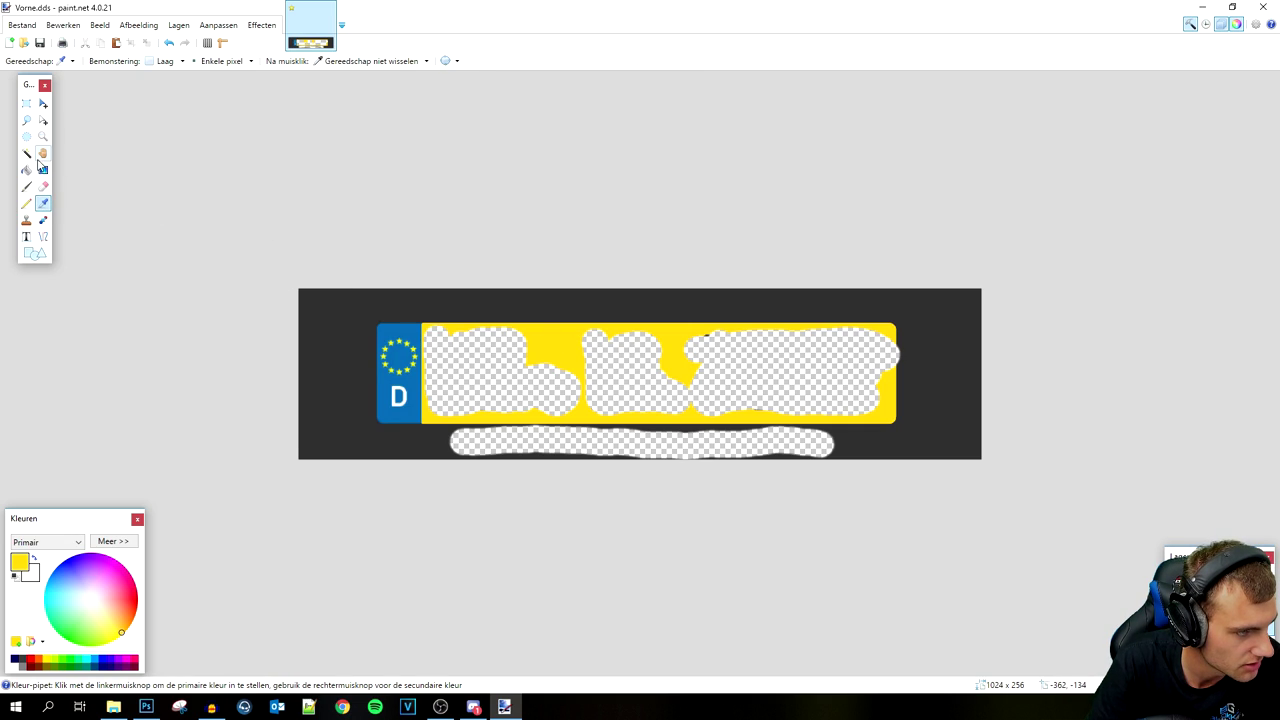
left_click(27, 169)
left_click(473, 360)
left_click(643, 370)
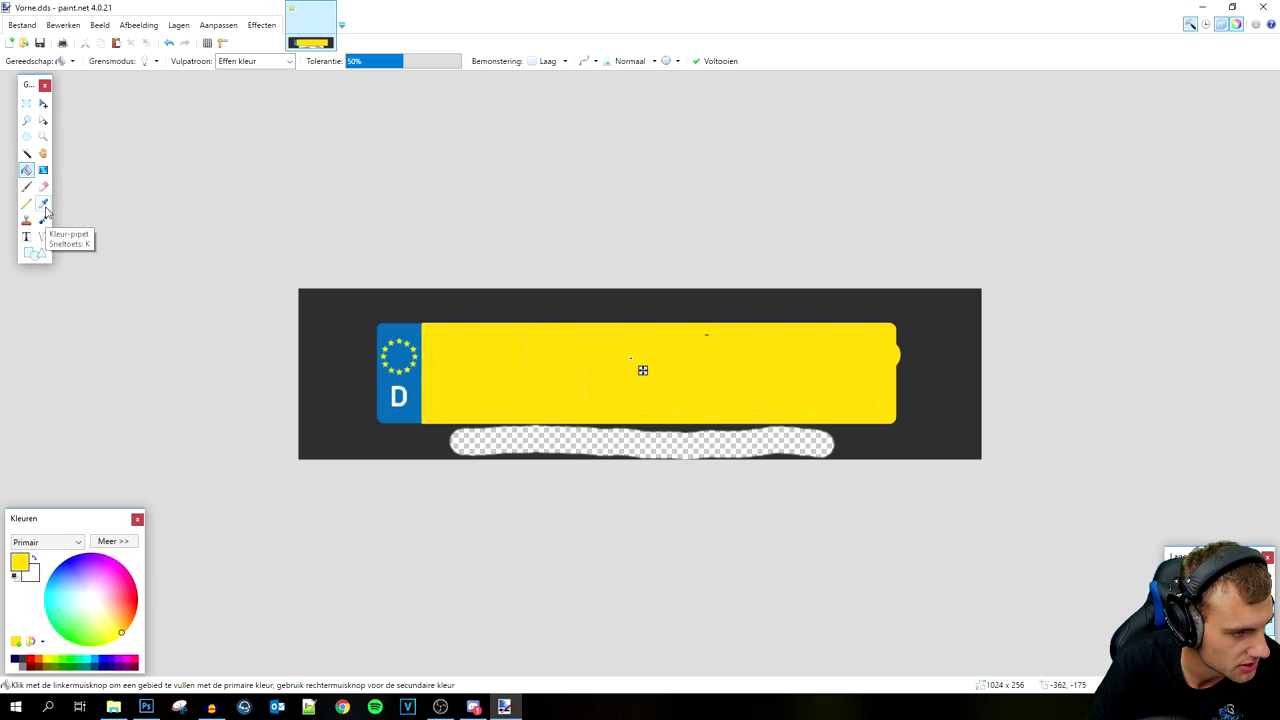
Step: Sample the dark grey surround and fill the erased caption strip below the plate with it
left_click(43, 203)
left_click(327, 323)
left_click(26, 170)
left_click(470, 437)
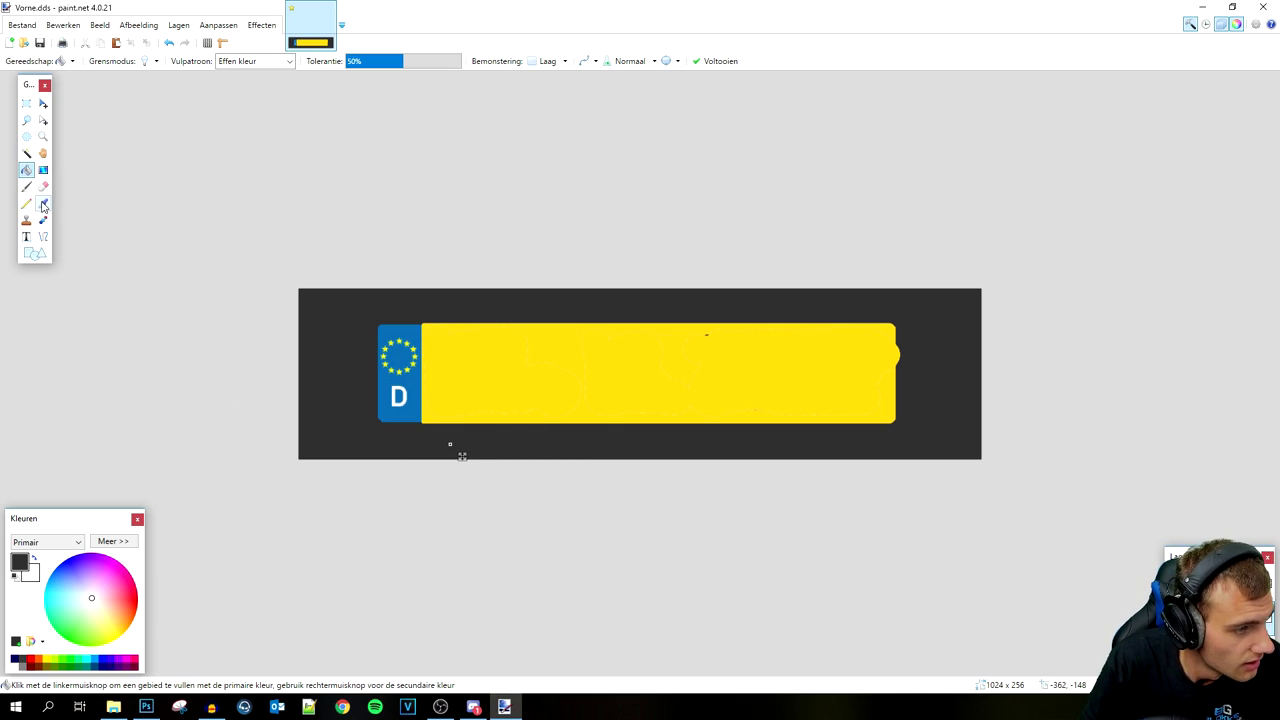
Step: Erase the country letter D from the blue EU band using the eraser at size 10
left_click(43, 187)
left_click(192, 61)
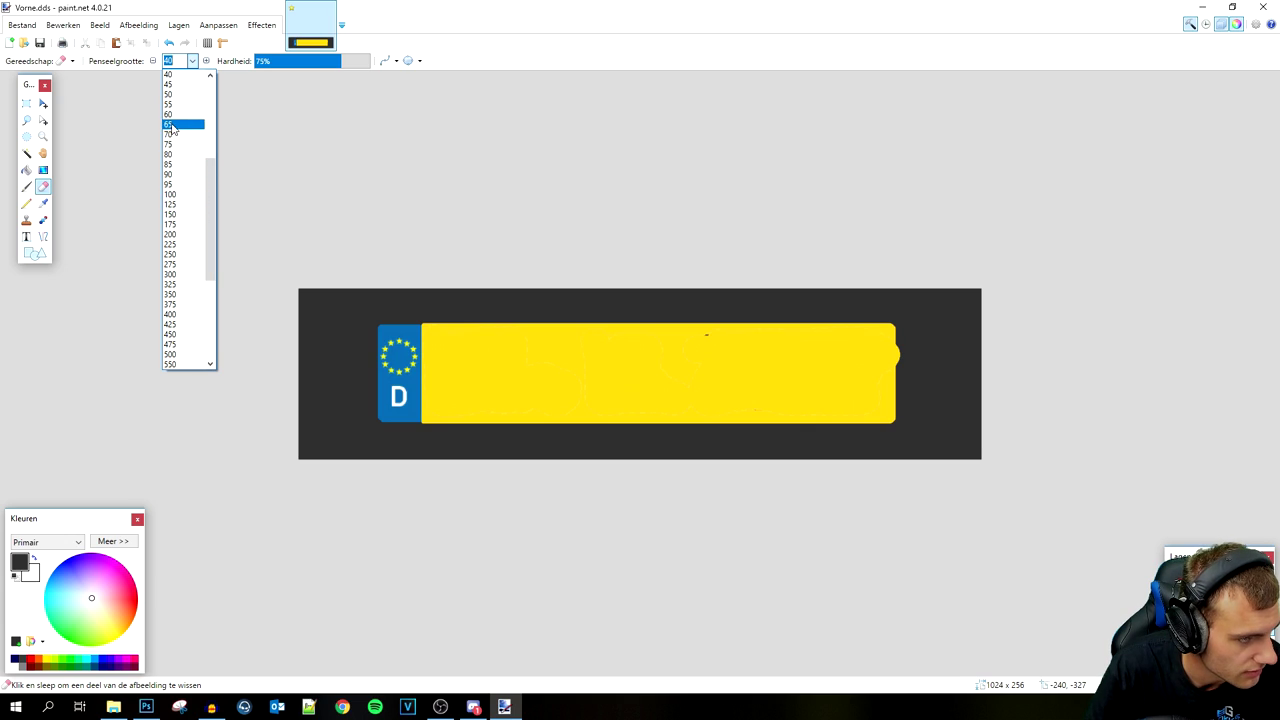
left_click(169, 124)
left_click(194, 63)
left_click(176, 139)
left_click(193, 61)
scroll(172, 135, "up", 10)
left_click(172, 158)
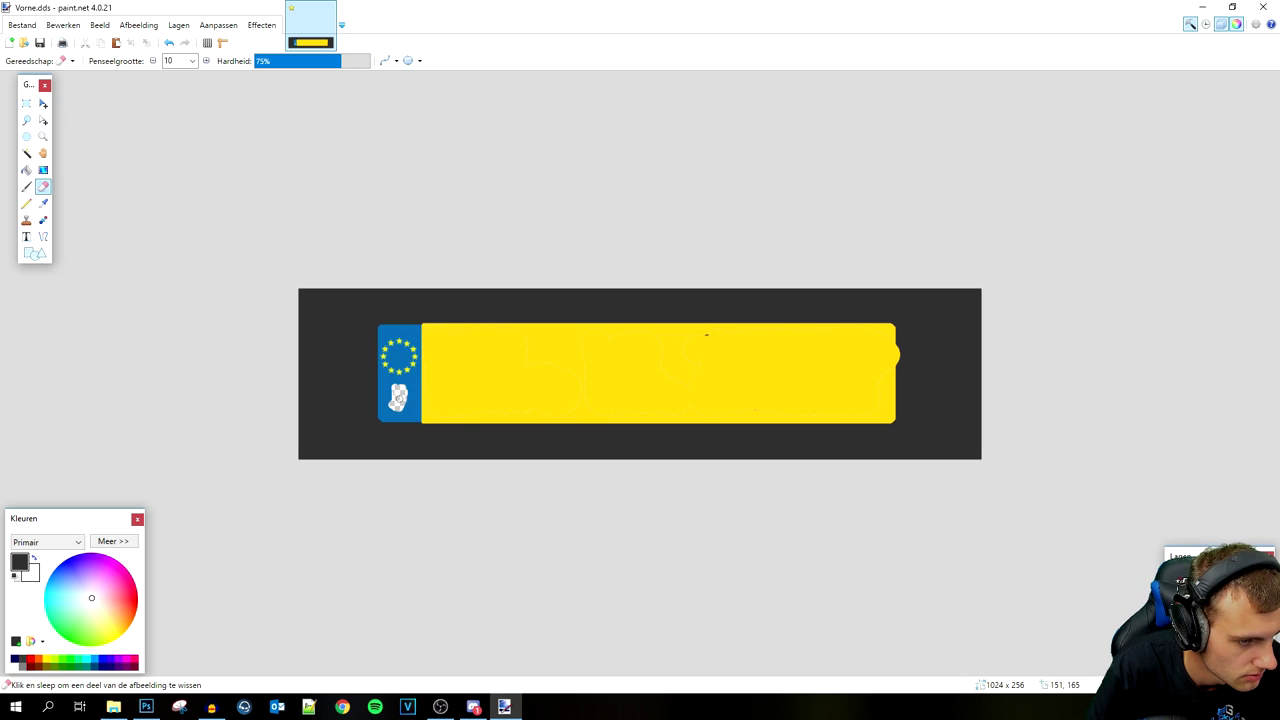
Step: Fill the blue EU band and its erased letter area with white
left_click(15, 665)
left_click(26, 170)
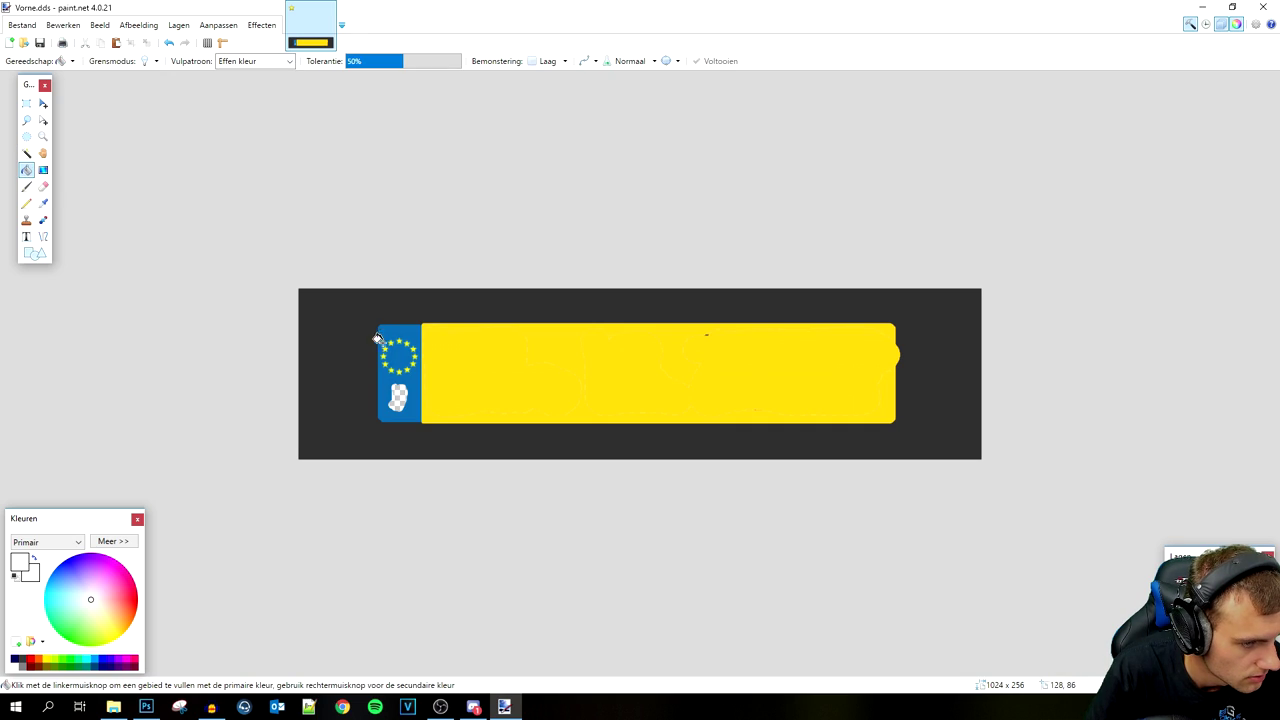
left_click(381, 344)
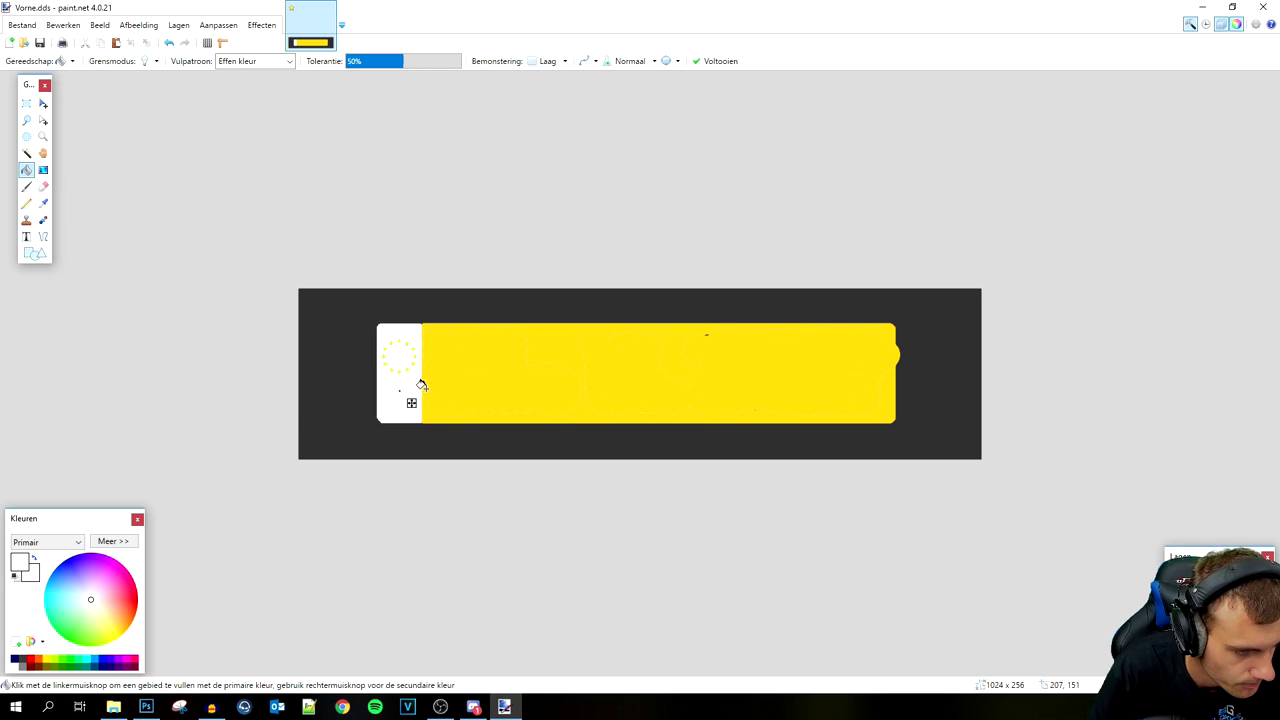
left_click(391, 383)
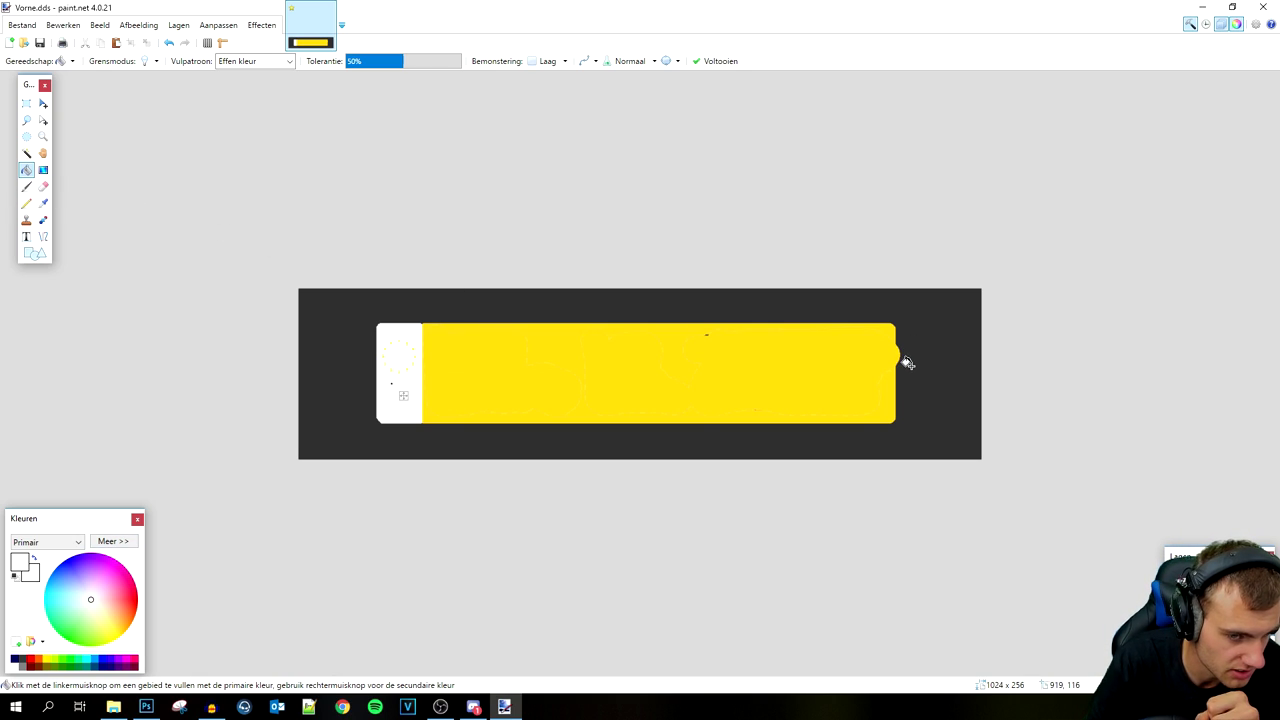
Step: Erase the yellow bulge at the plate's right edge and fill the gap with the sampled dark grey
left_click(43, 186)
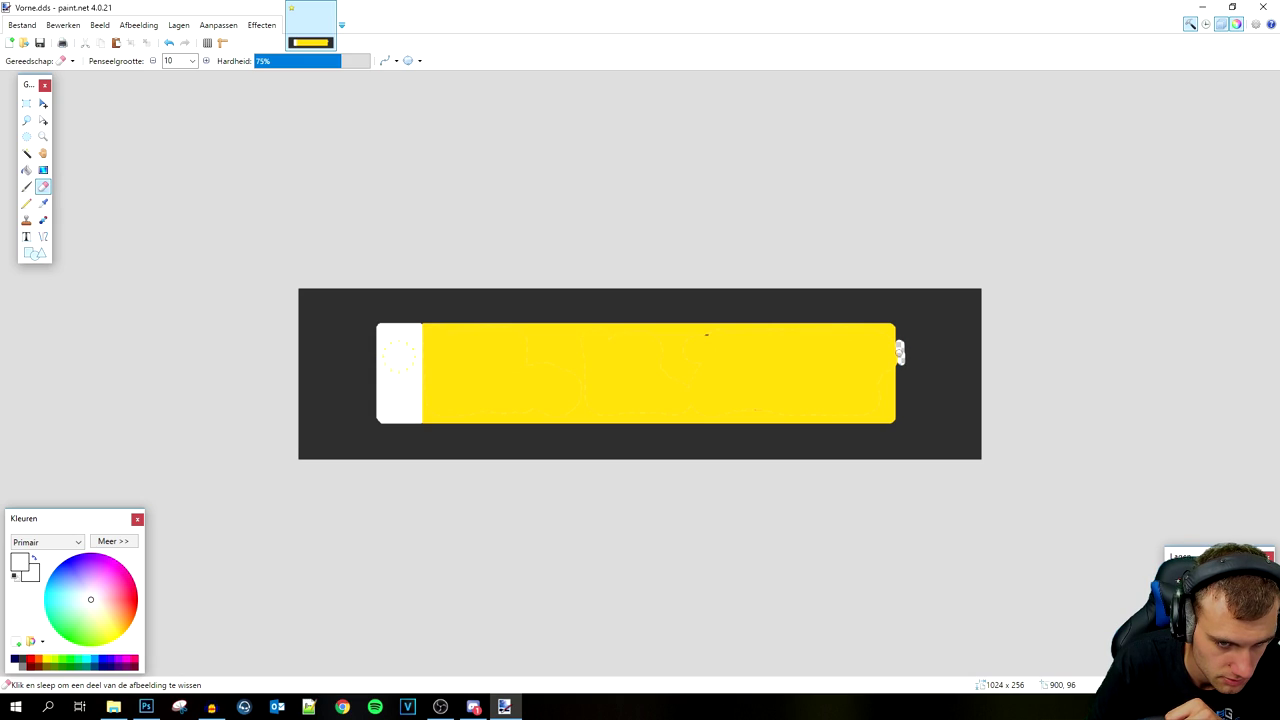
left_click(43, 203)
left_click(343, 316)
left_click(26, 169)
left_click(898, 342)
left_click(897, 358)
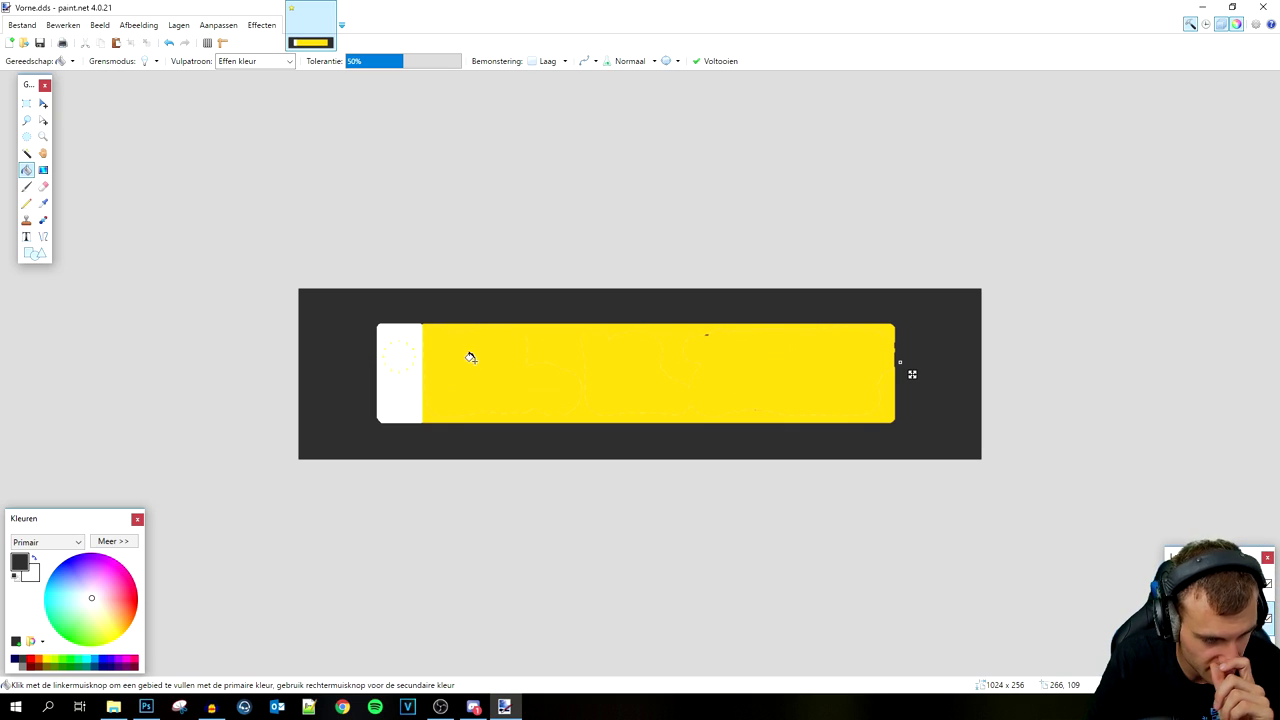
Step: Add the text NL in Impact at size 26 to the lower part of the white band
left_click(28, 237)
left_click(216, 61)
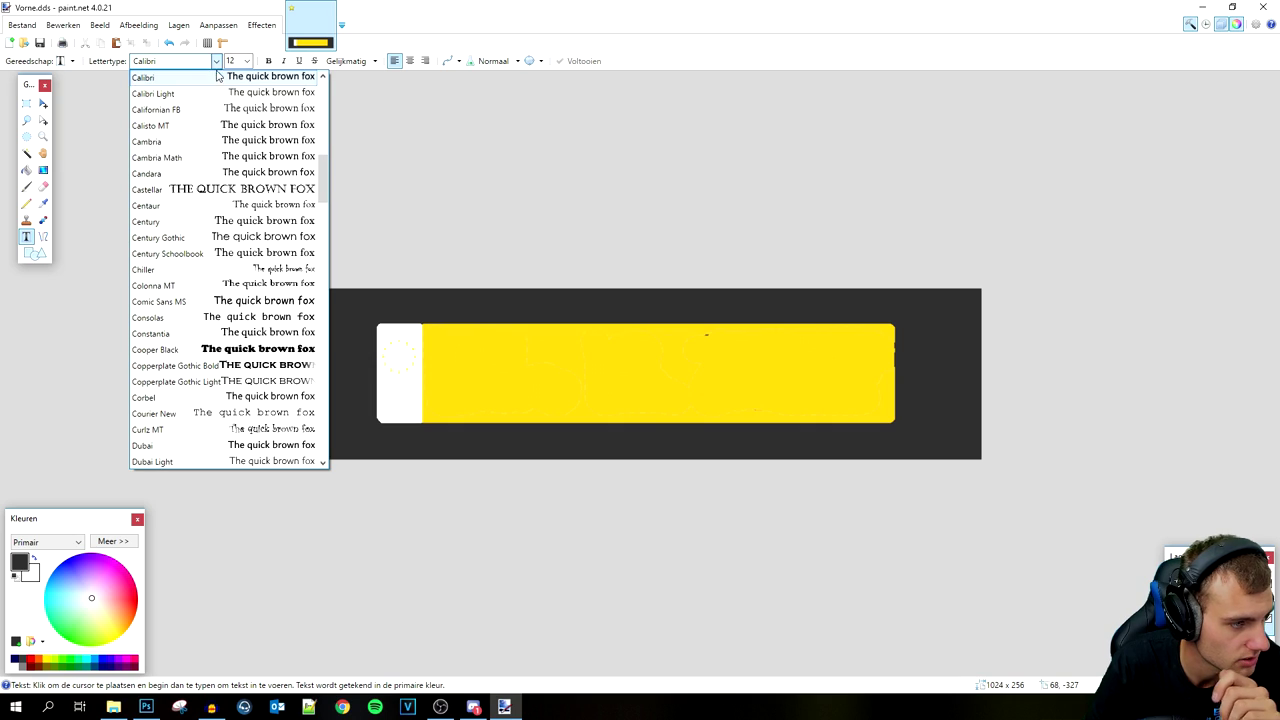
type("r")
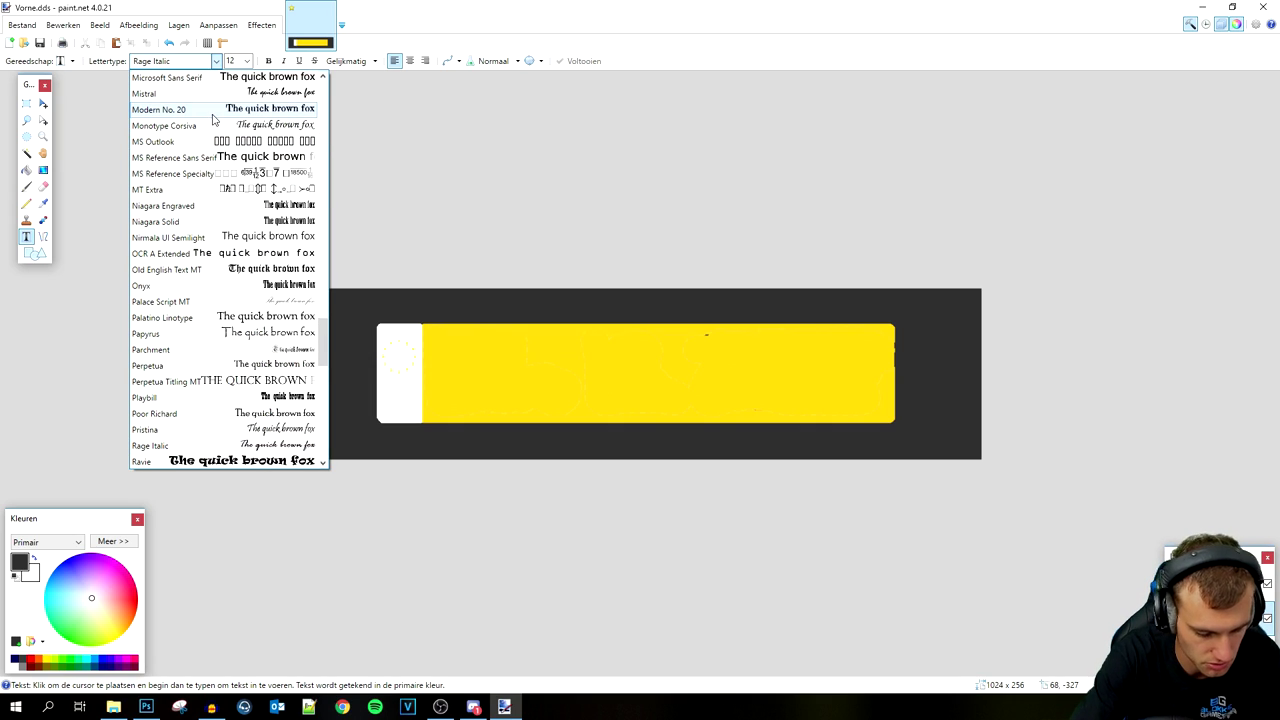
type("mpact")
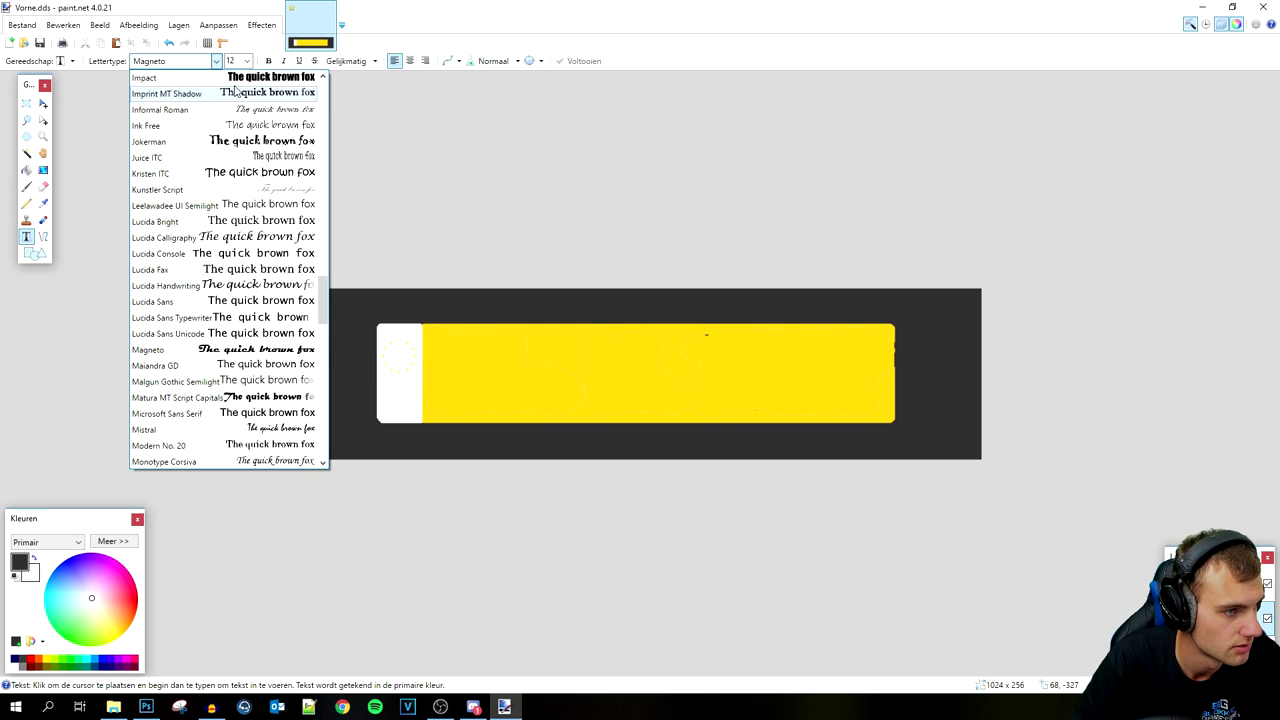
left_click(190, 77)
left_click(394, 399)
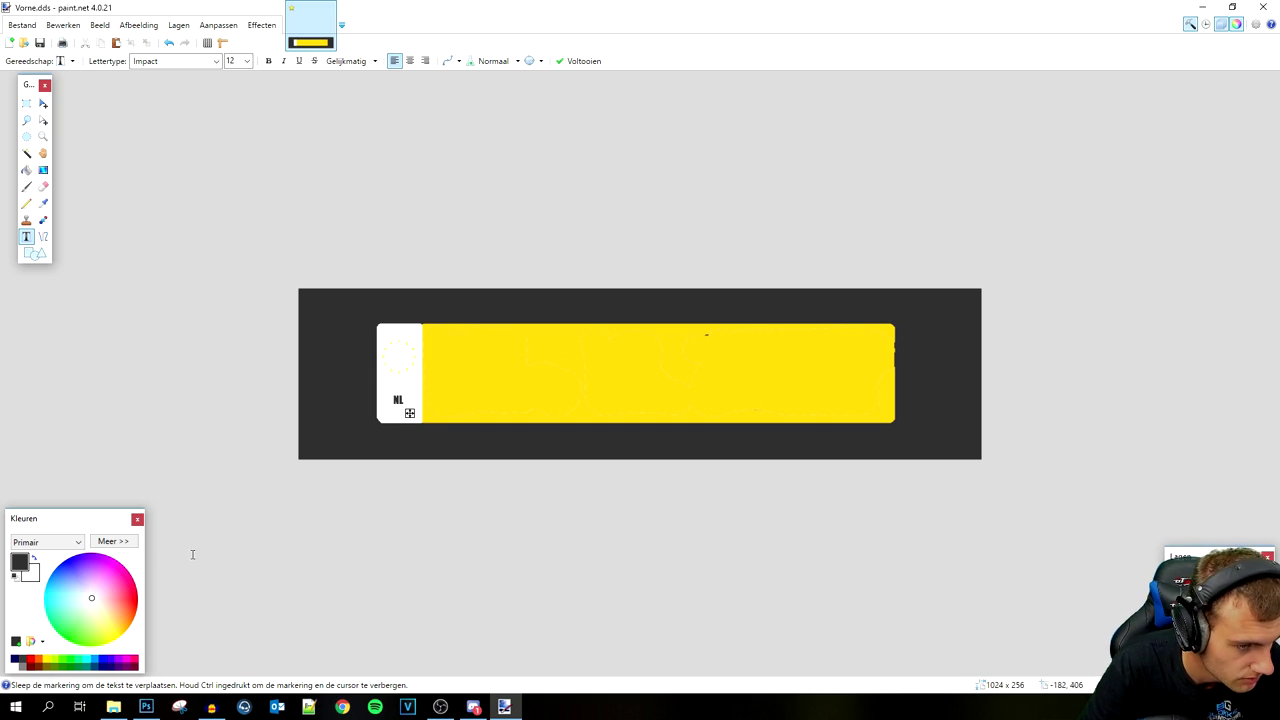
left_click(247, 61)
left_click(253, 190)
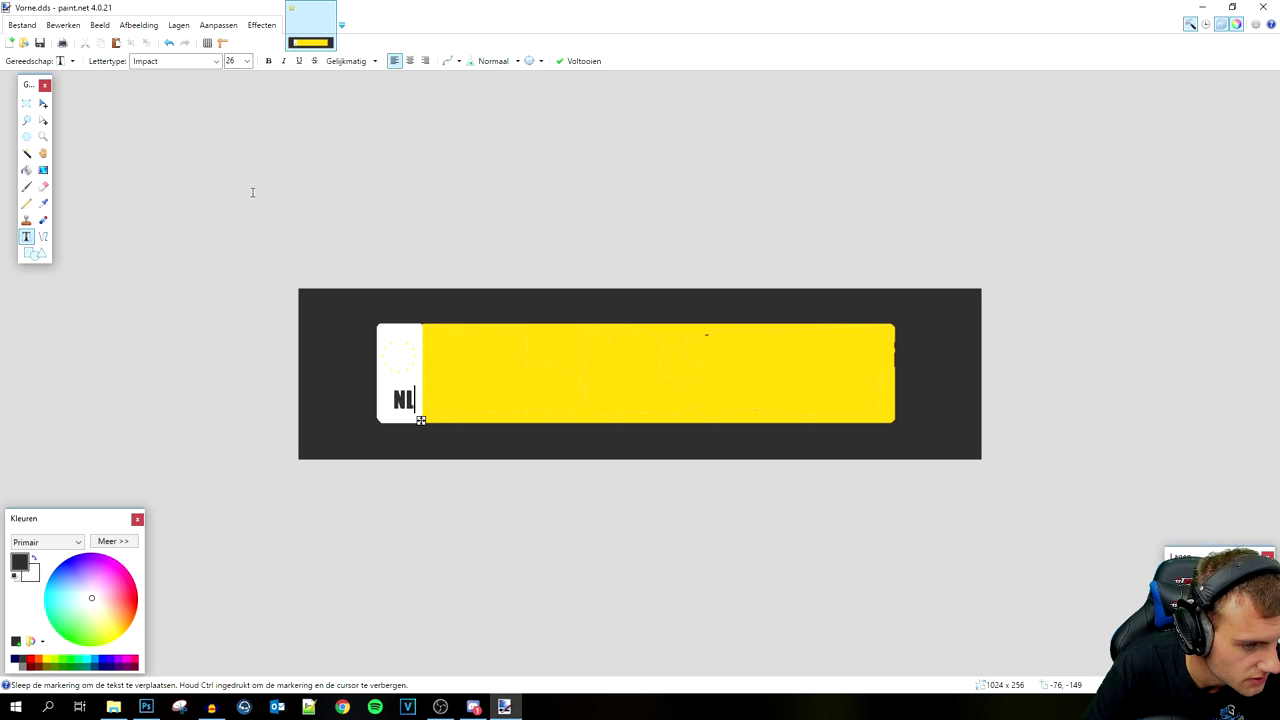
Step: Add the text THE BLOCK in Impact at size 28 to the yellow area of the plate
left_click(247, 61)
left_click(235, 252)
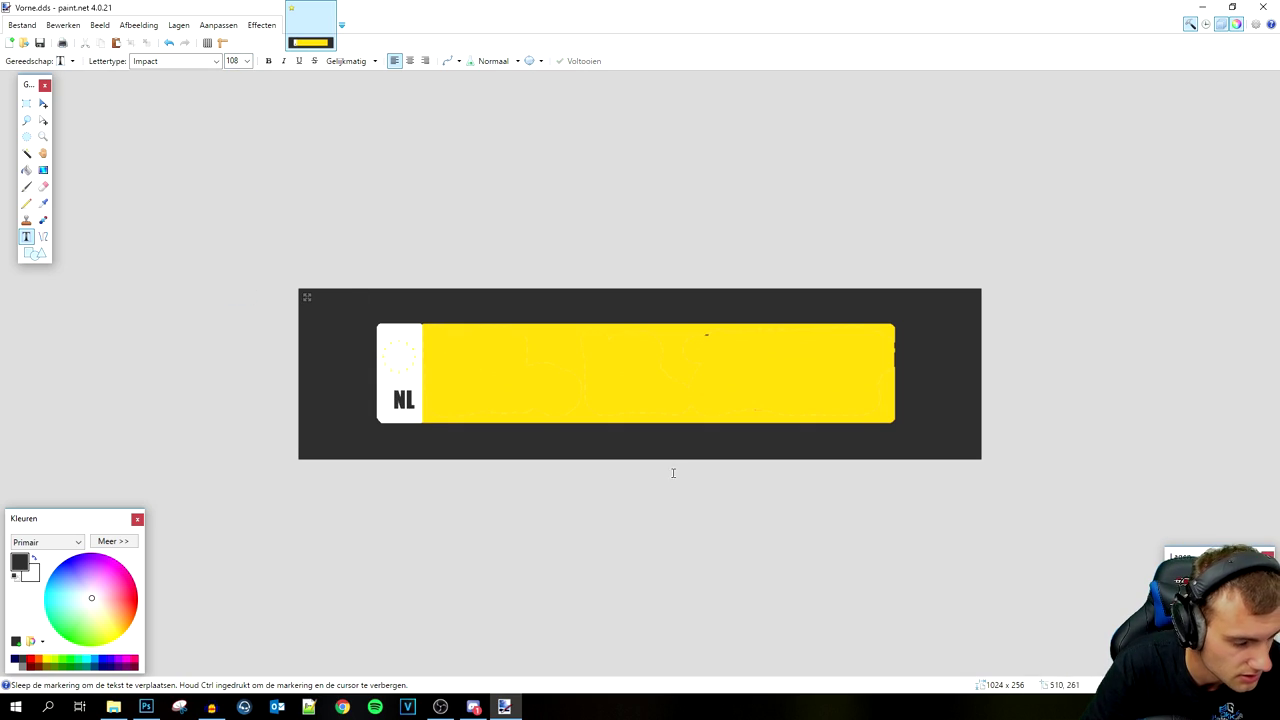
left_click(43, 104)
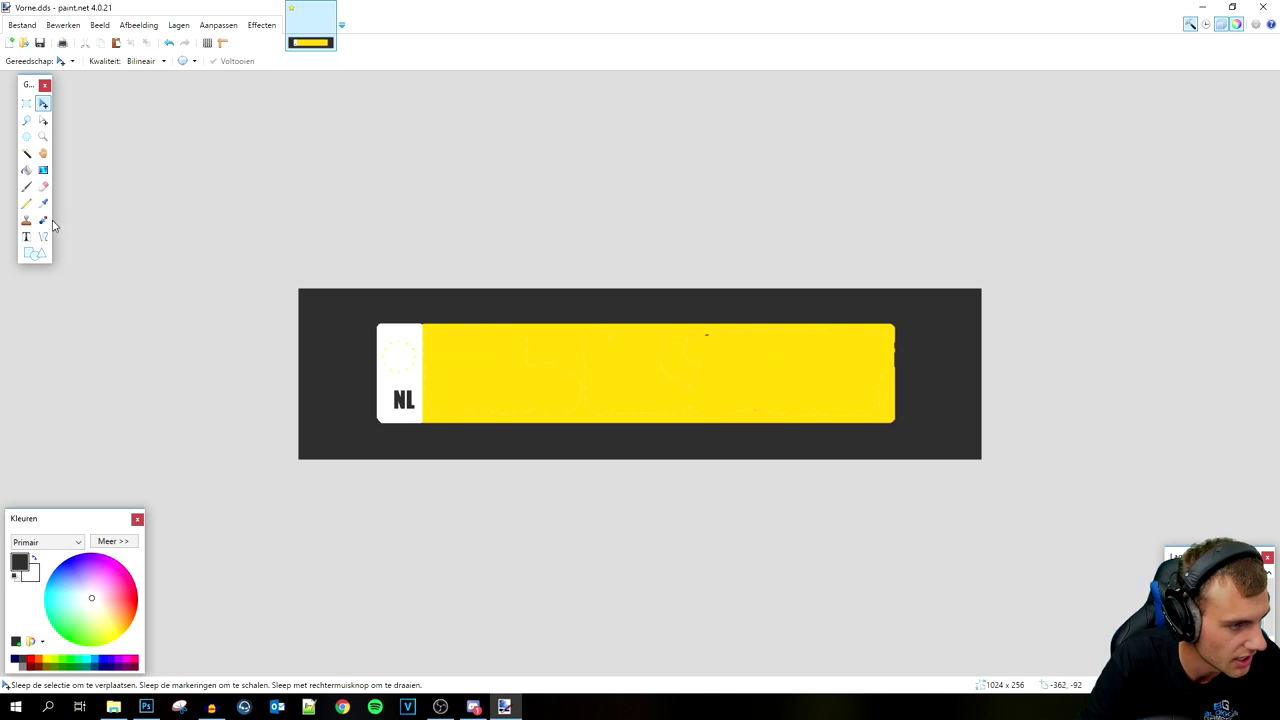
left_click(26, 236)
left_click(443, 375)
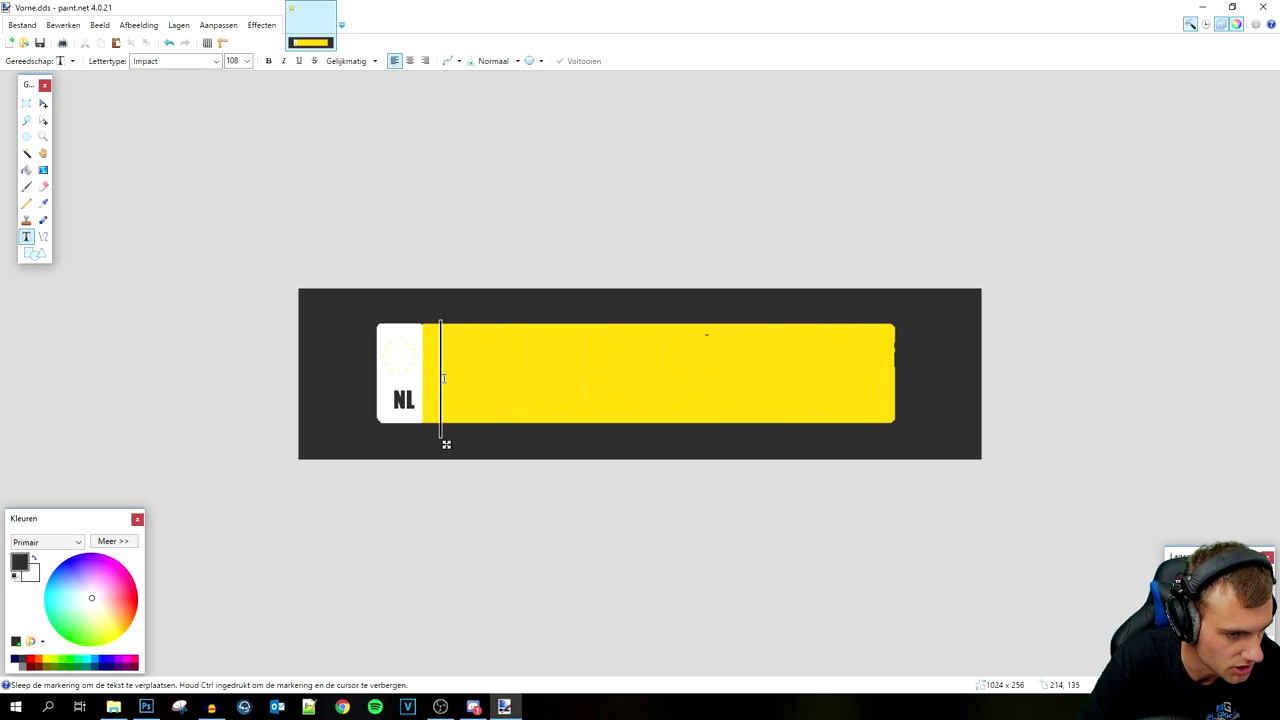
left_click(247, 61)
left_click(242, 201)
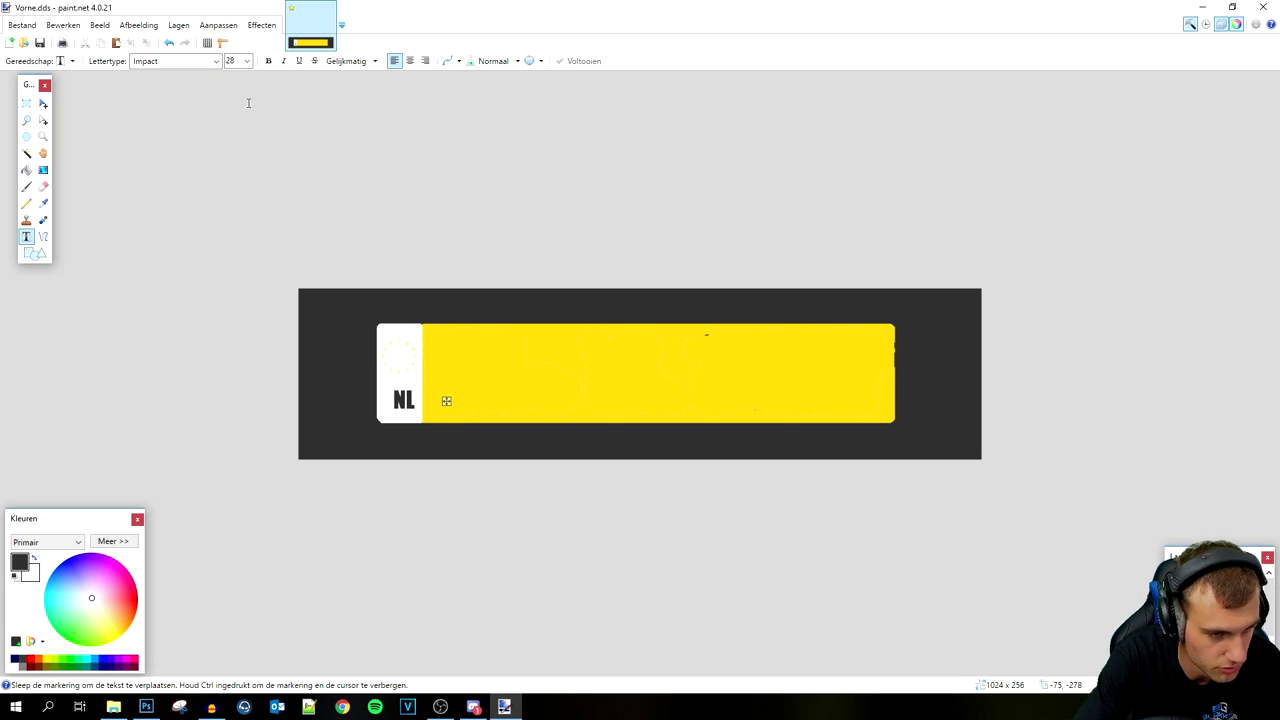
type("THE BLOCK")
Step: Enlarge the THE BLOCK text to size 96 and centre it on the yellow area
left_click(247, 61)
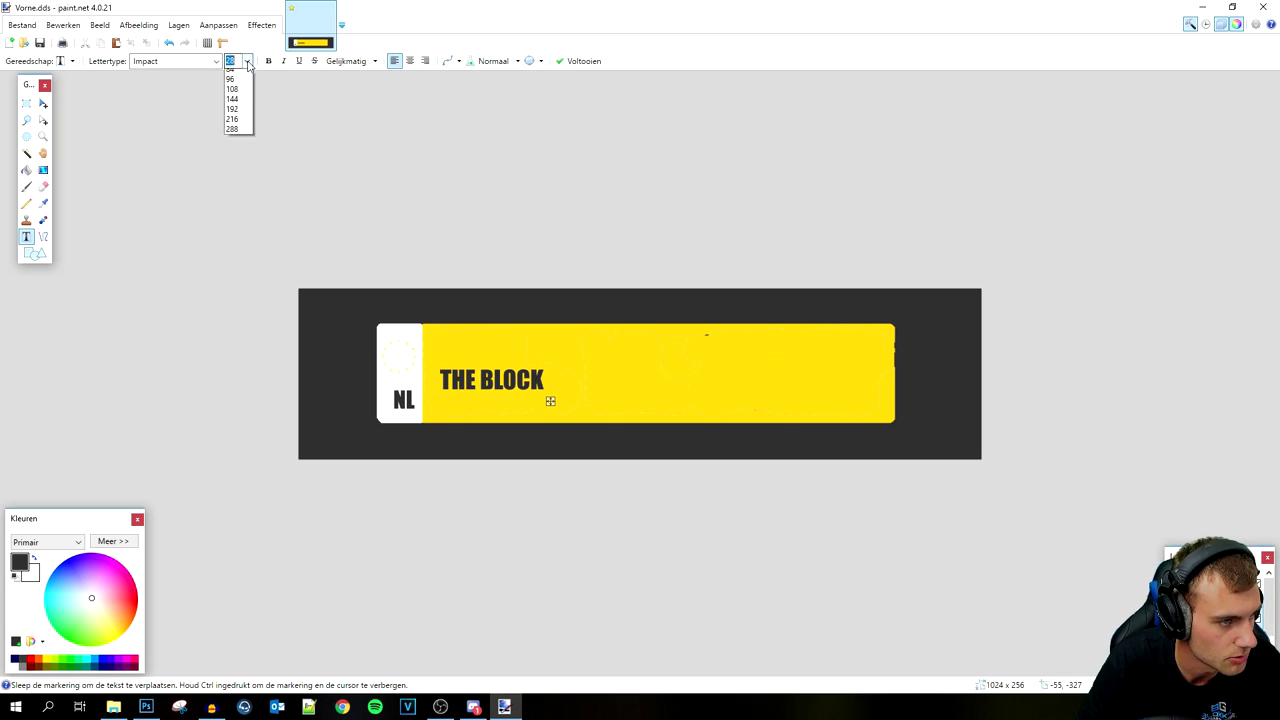
left_click(234, 209)
left_click(244, 61)
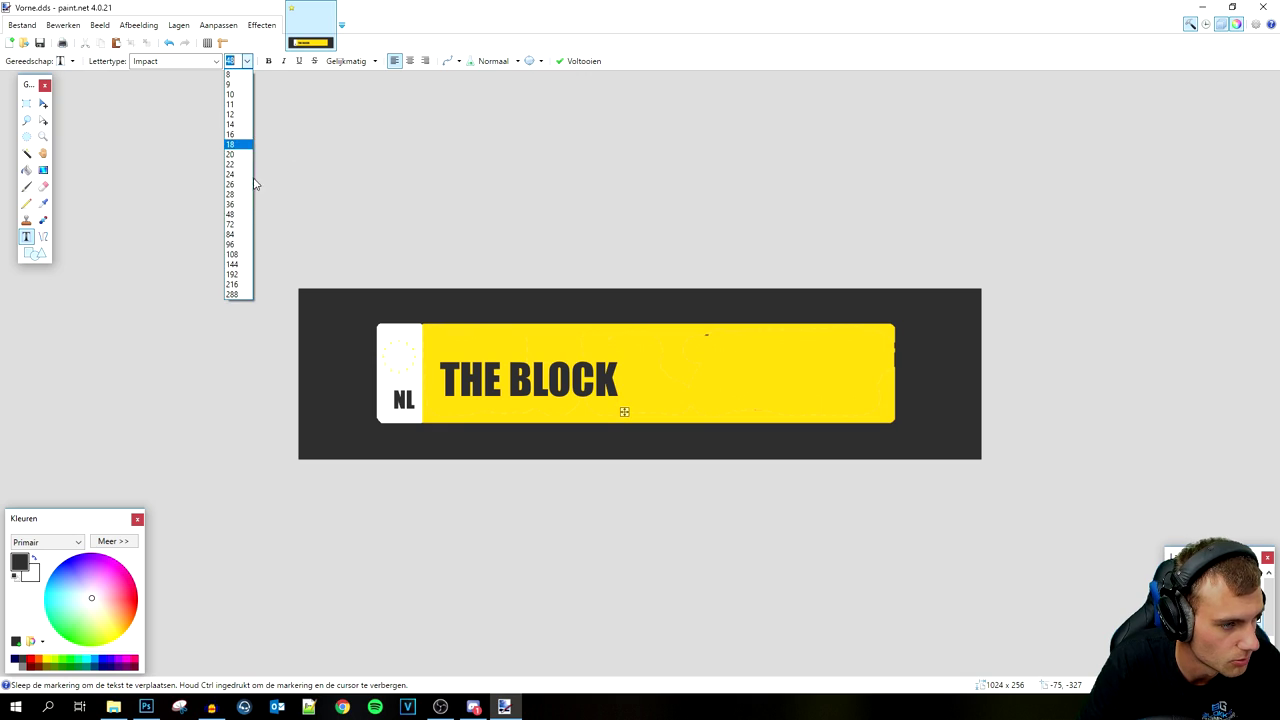
left_click(240, 265)
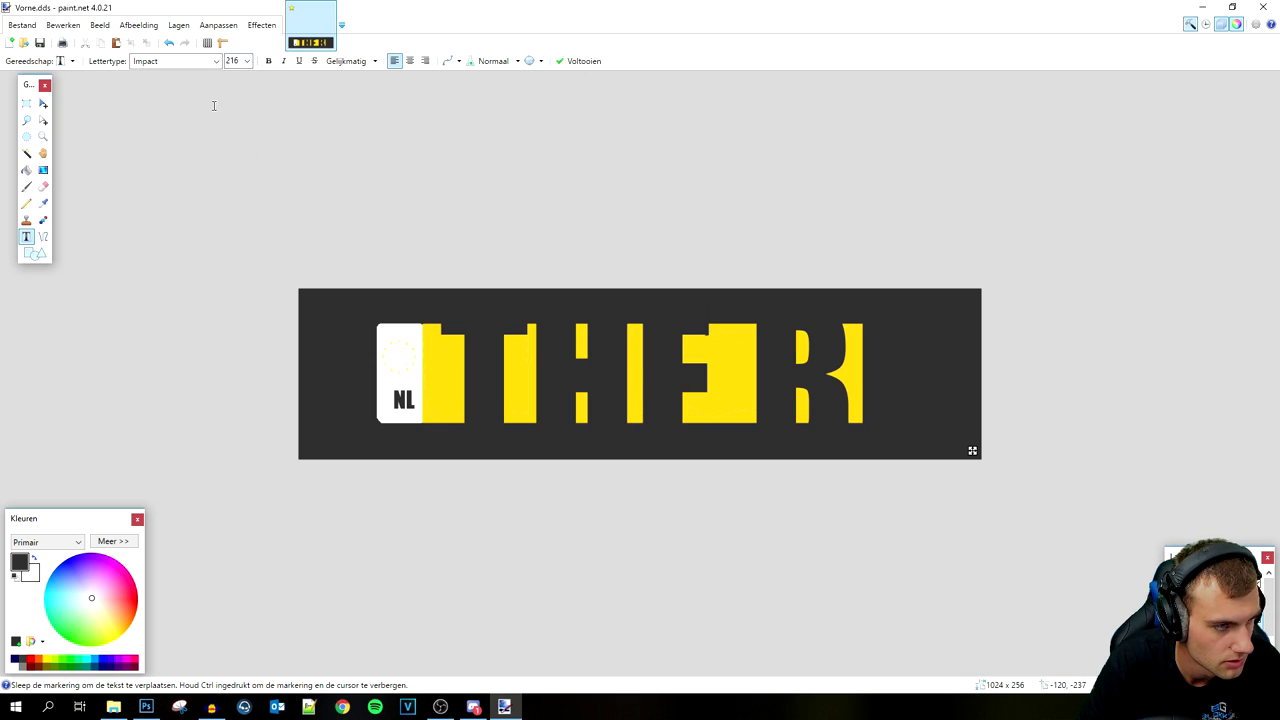
left_click(246, 61)
left_click(238, 249)
left_click_drag(801, 437, 831, 435)
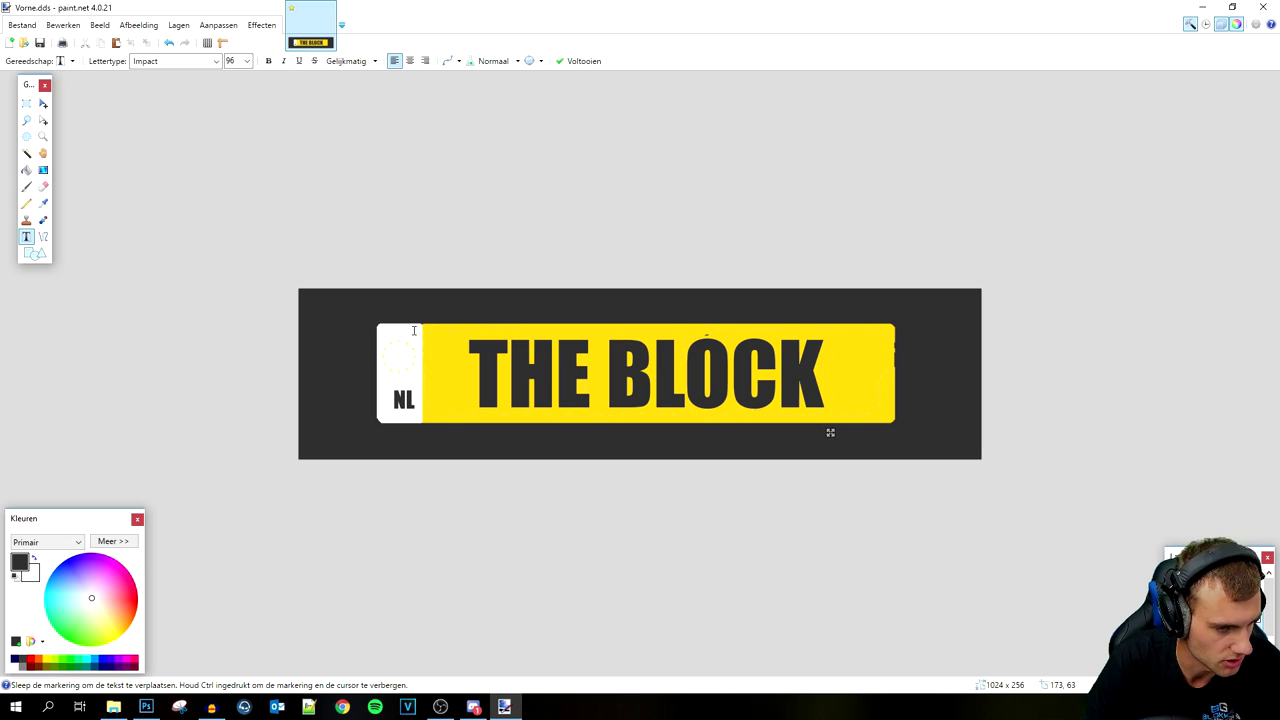
Step: Recolour the THE BLOCK text white and finalise it on the plate
mouse_move(93, 600)
left_mouse_down()
mouse_move(53, 574)
mouse_move(108, 611)
mouse_move(92, 602)
left_mouse_up()
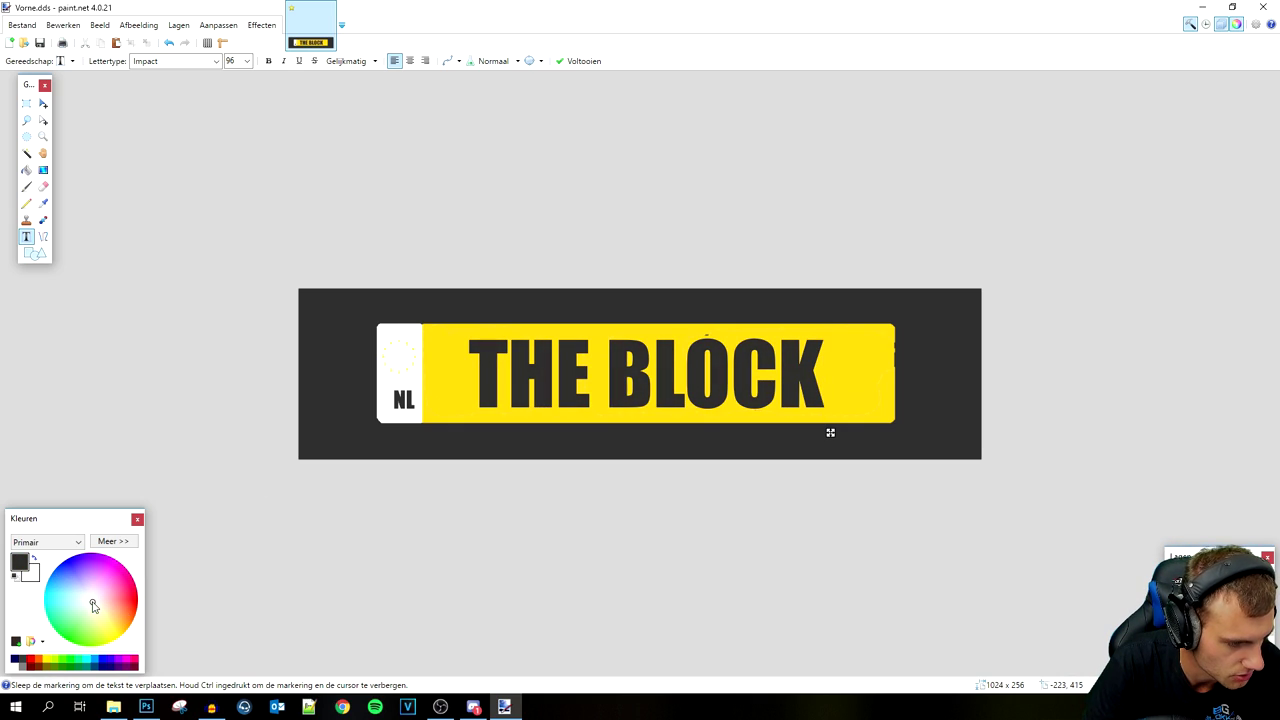
left_click(14, 665)
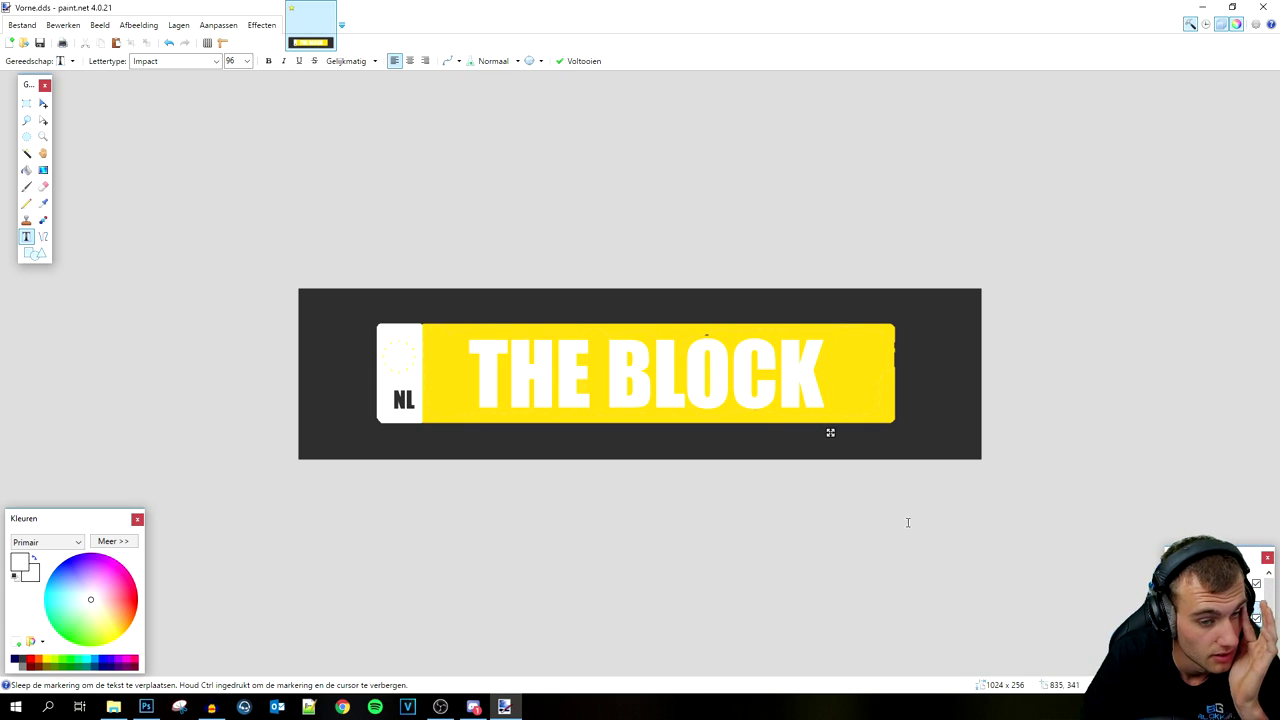
key("Escape")
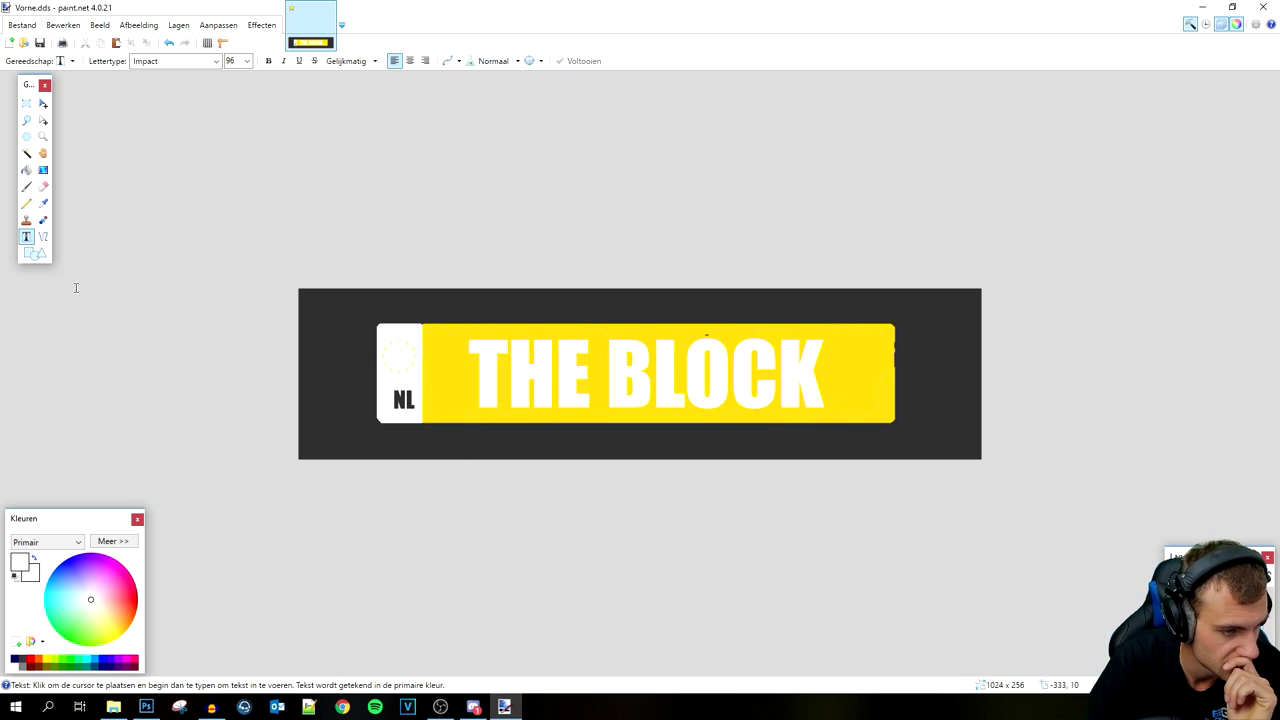
Step: Fill the white country band of the plate with blue at 50% tolerance
left_click(26, 170)
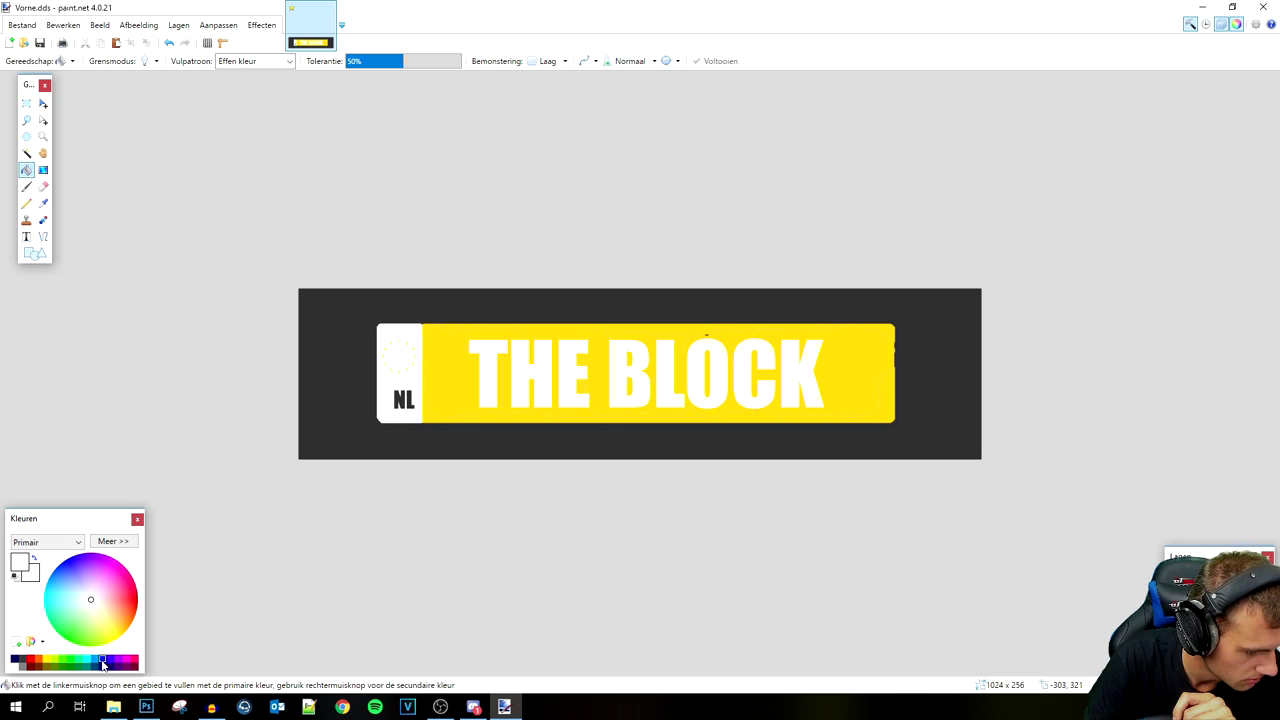
left_click(101, 663)
left_click(380, 326)
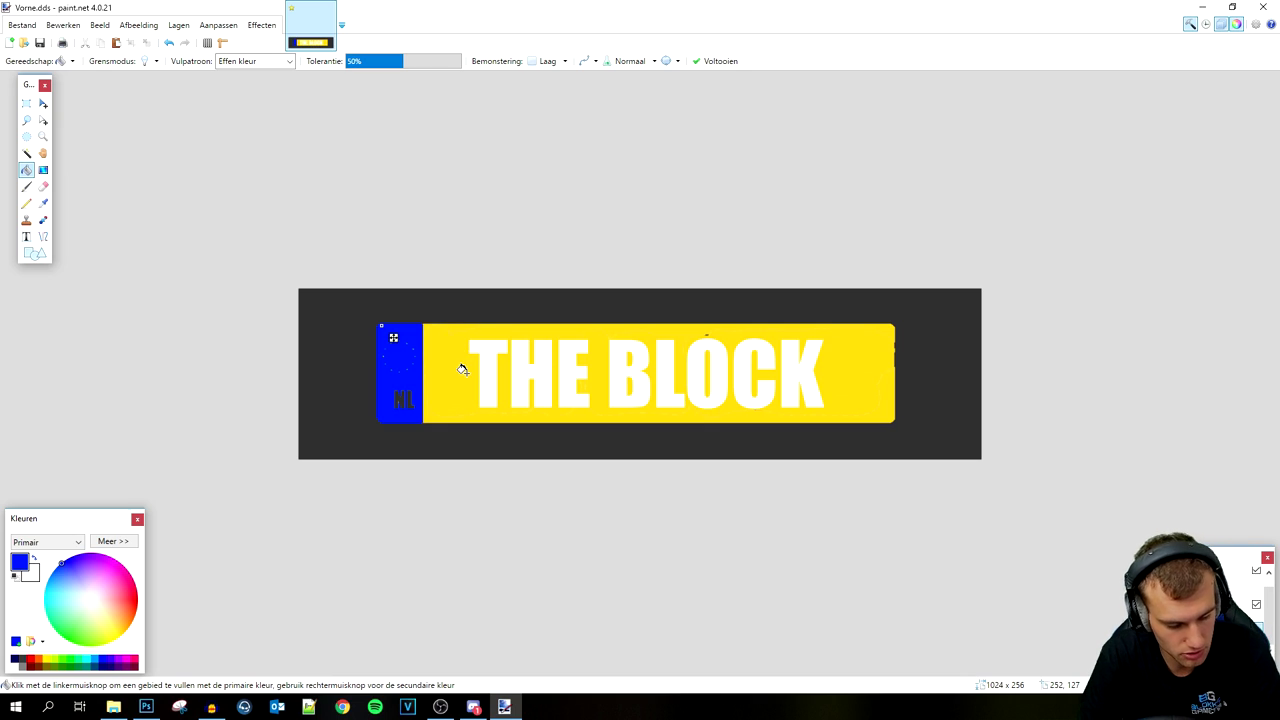
Step: Save the plate texture as Vorne.dds in DirectDraw Surface format with DXT1 compression, overwriting the existing file in the Textur folder
key("ctrl+shift+s")
left_click(200, 308)
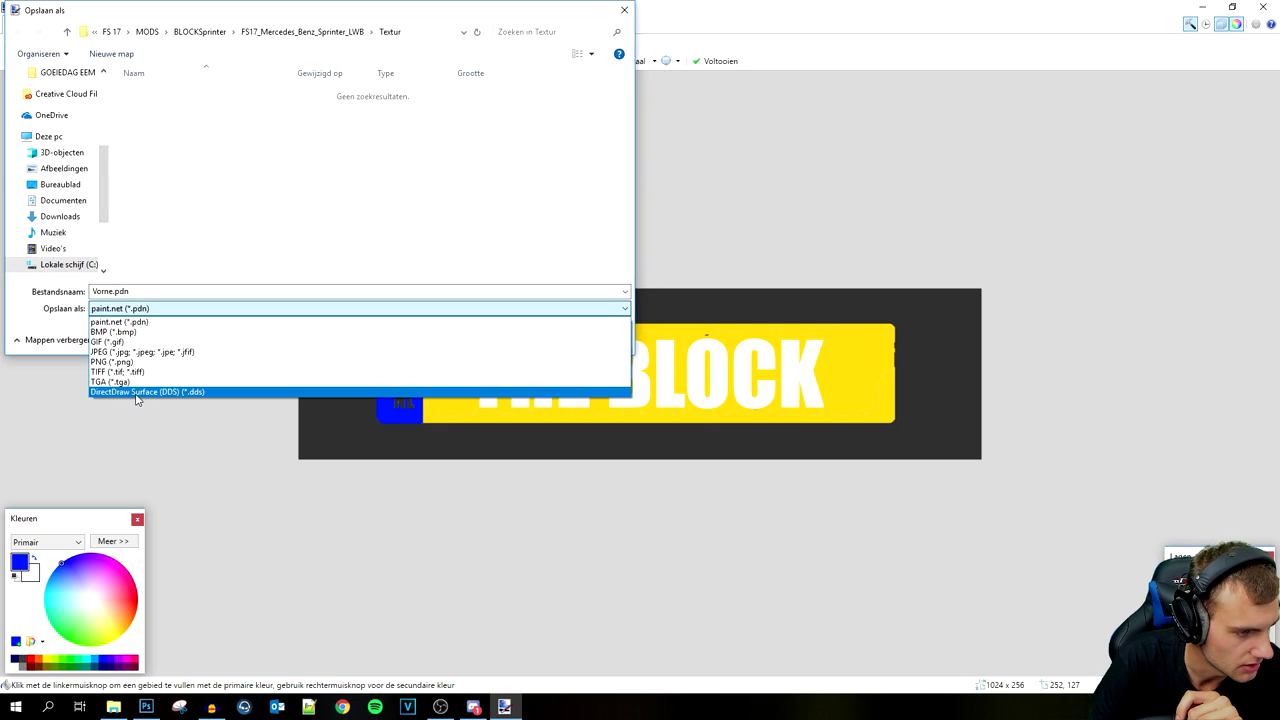
left_click(136, 393)
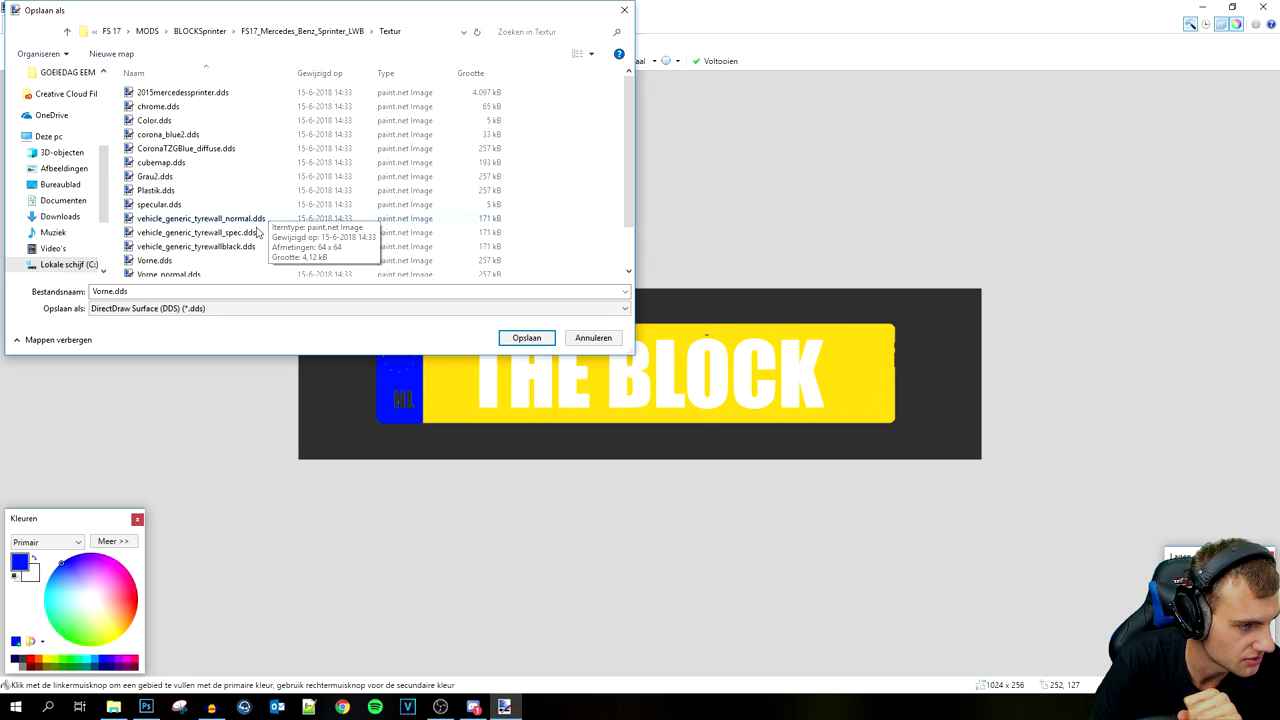
left_click(526, 337)
left_click(678, 353)
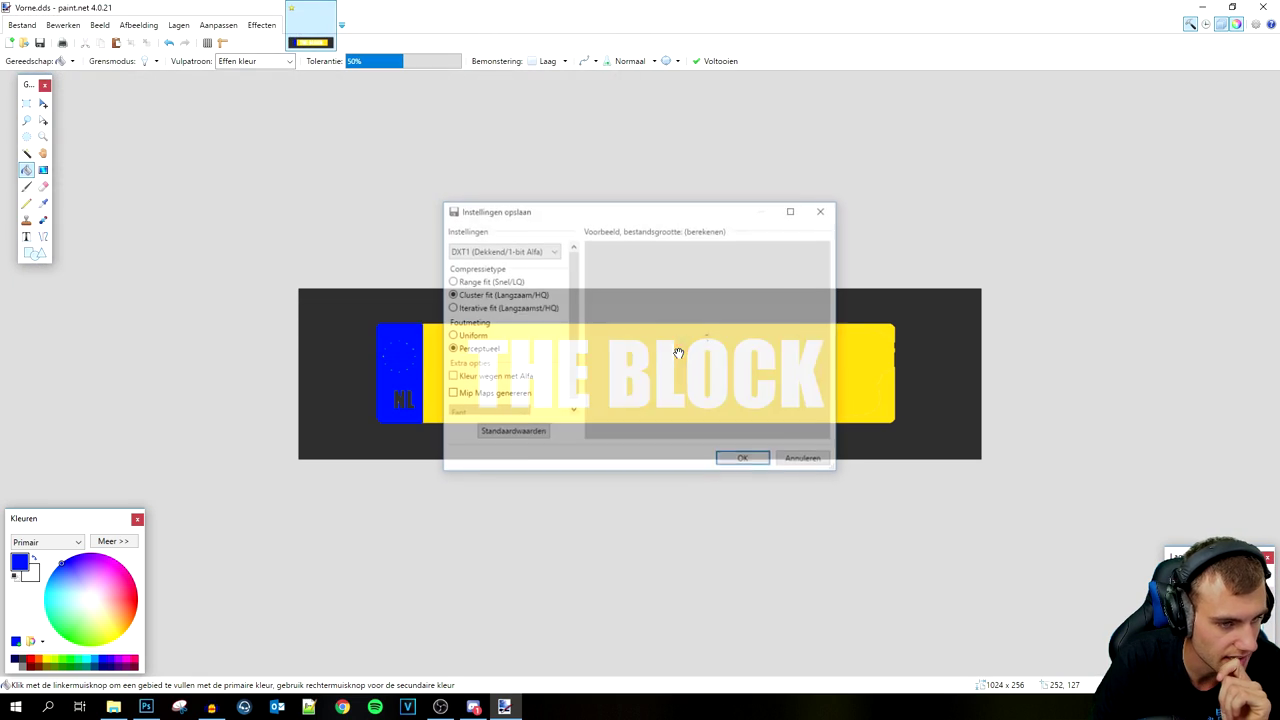
left_click(741, 457)
left_click(669, 362)
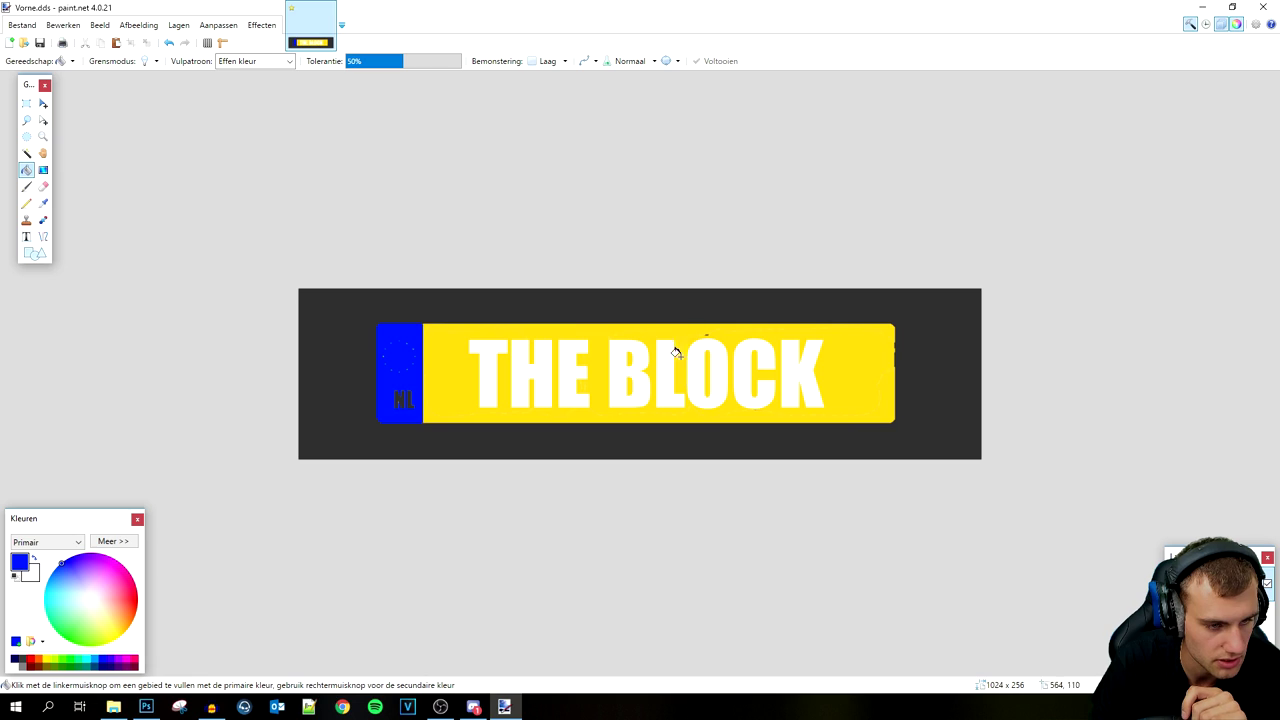
Step: Close the image editor and open Sprinter_LWB.i3d from the FS17_Mercedes_Benz_Sprinter_LWB folder in GIANTS Editor 7.1.0
left_click(1263, 7)
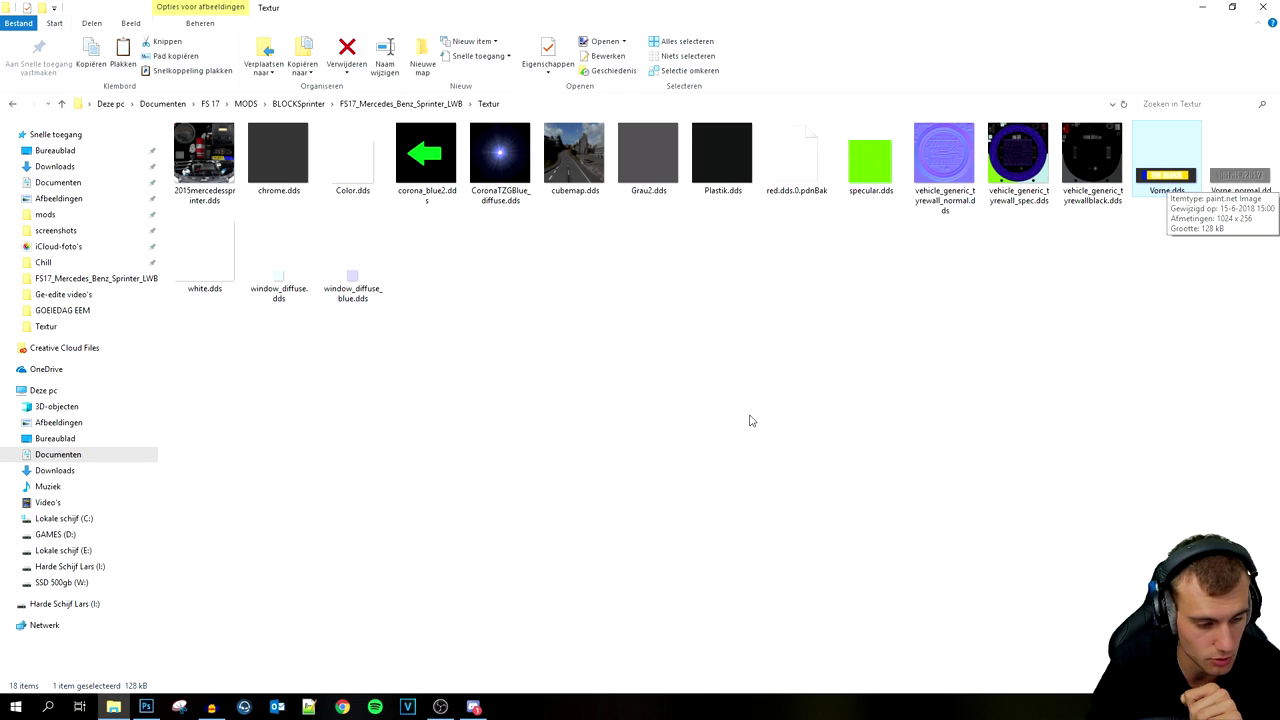
left_click(307, 108)
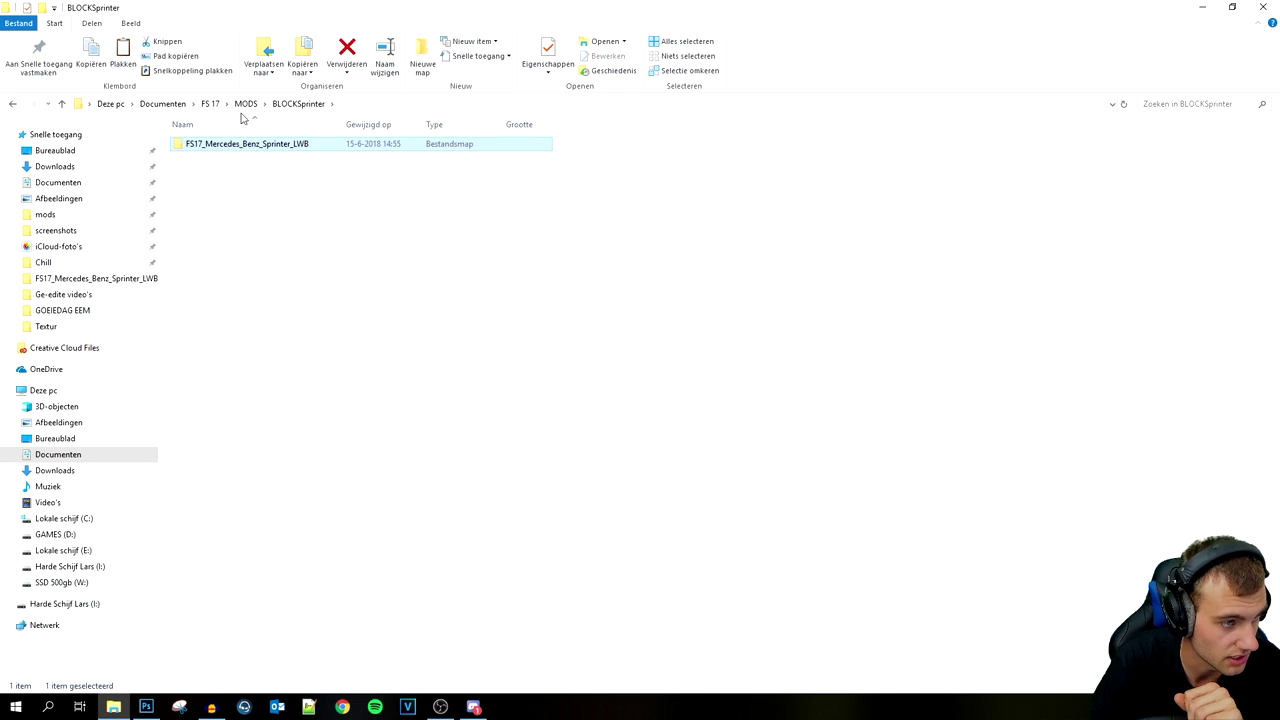
double_click(258, 145)
double_click(214, 284)
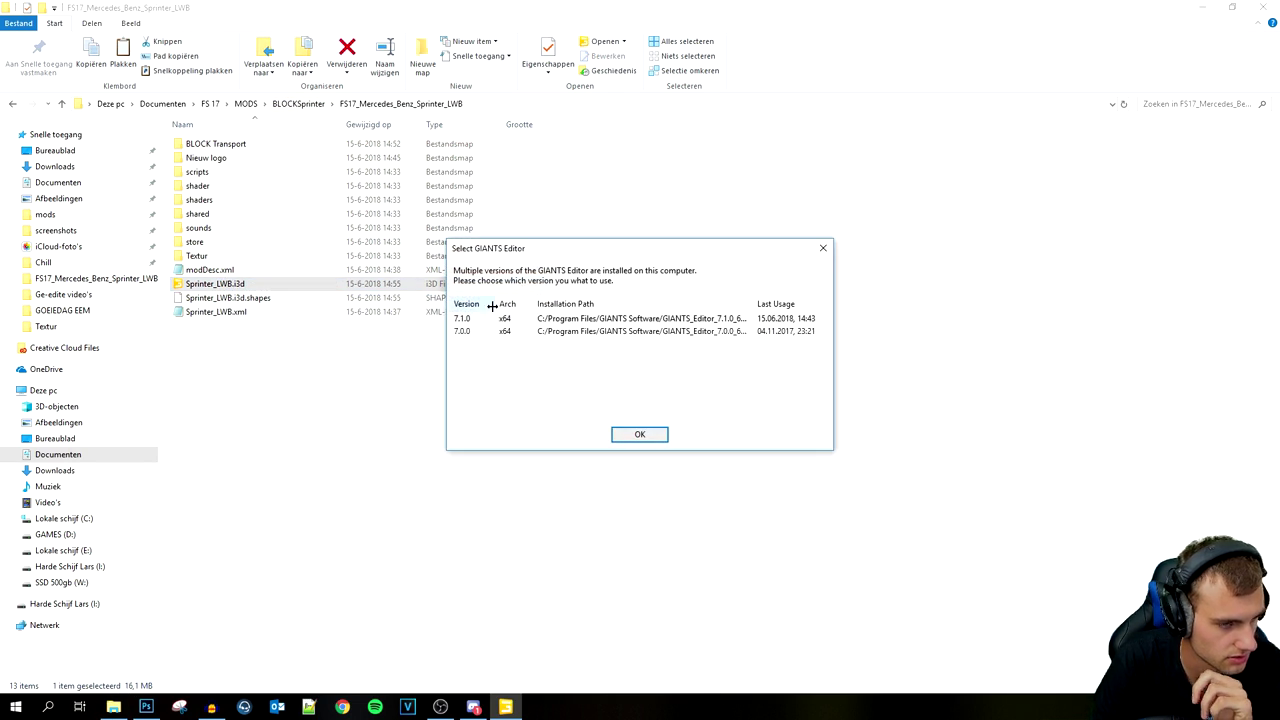
left_click(646, 436)
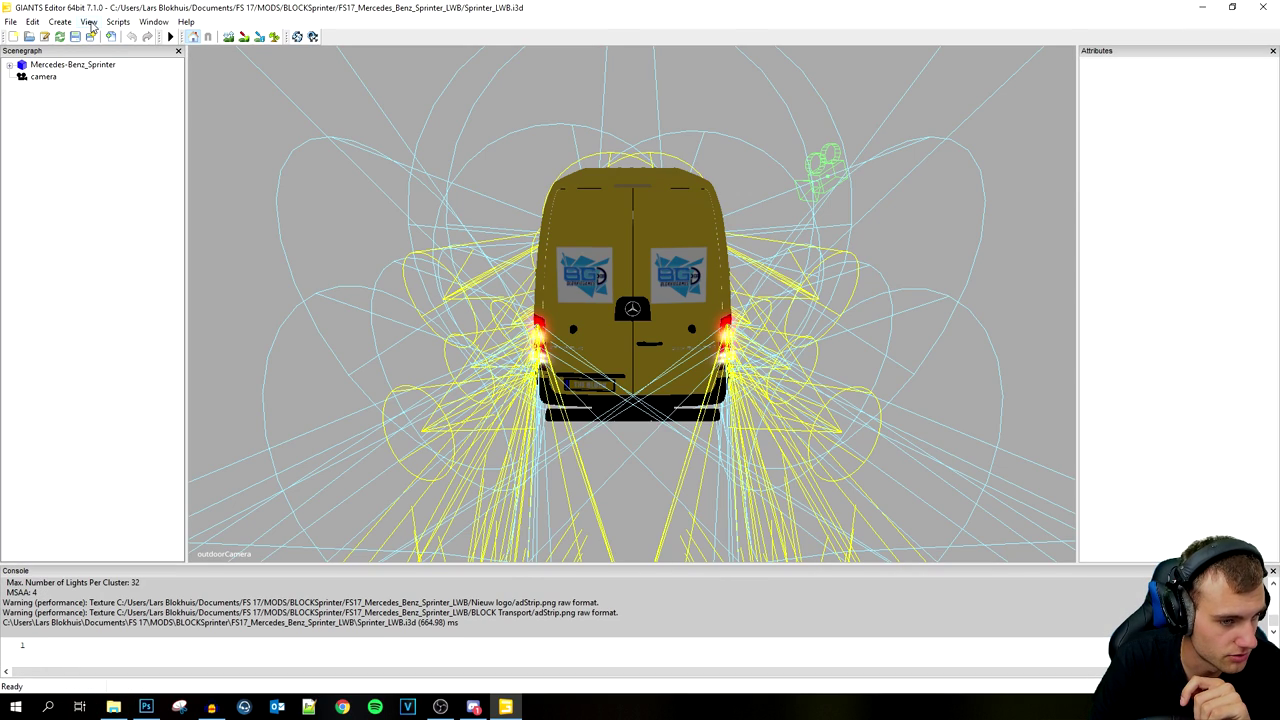
Step: Switch the view to the scene's camera and examine the licence plate on the van's rear door up close
left_click(88, 21)
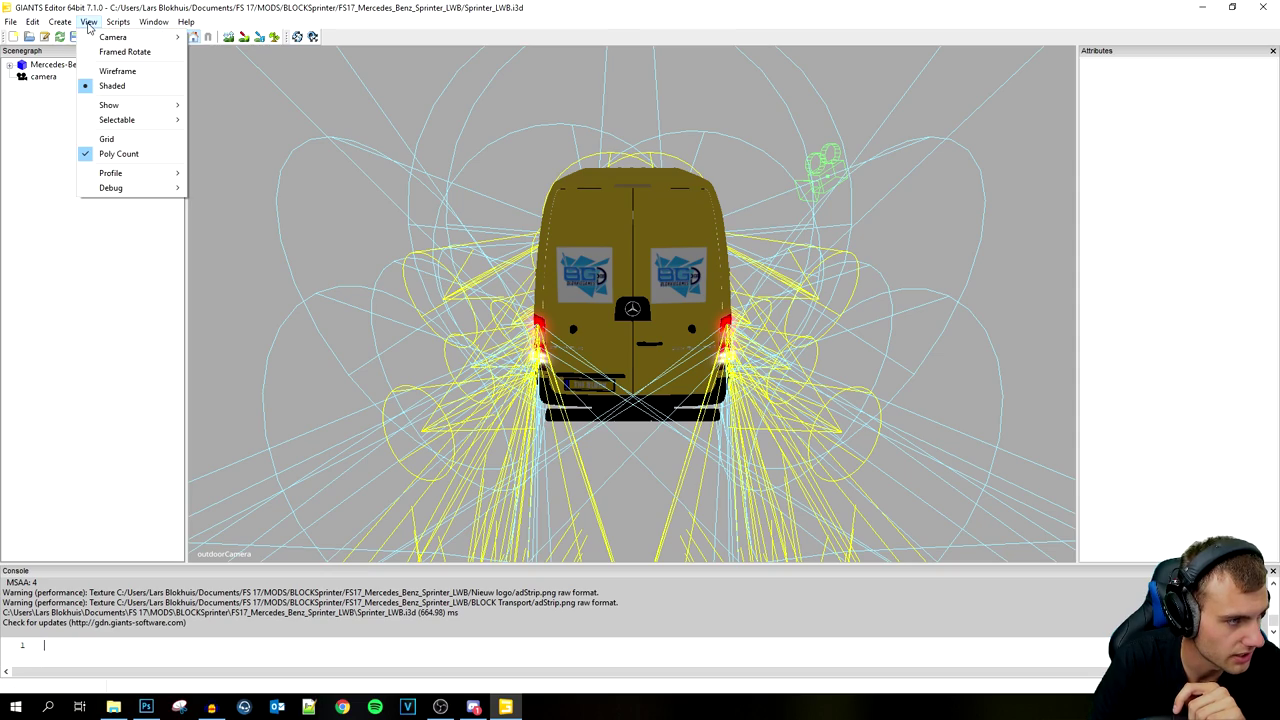
mouse_move(104, 37)
left_click(220, 63)
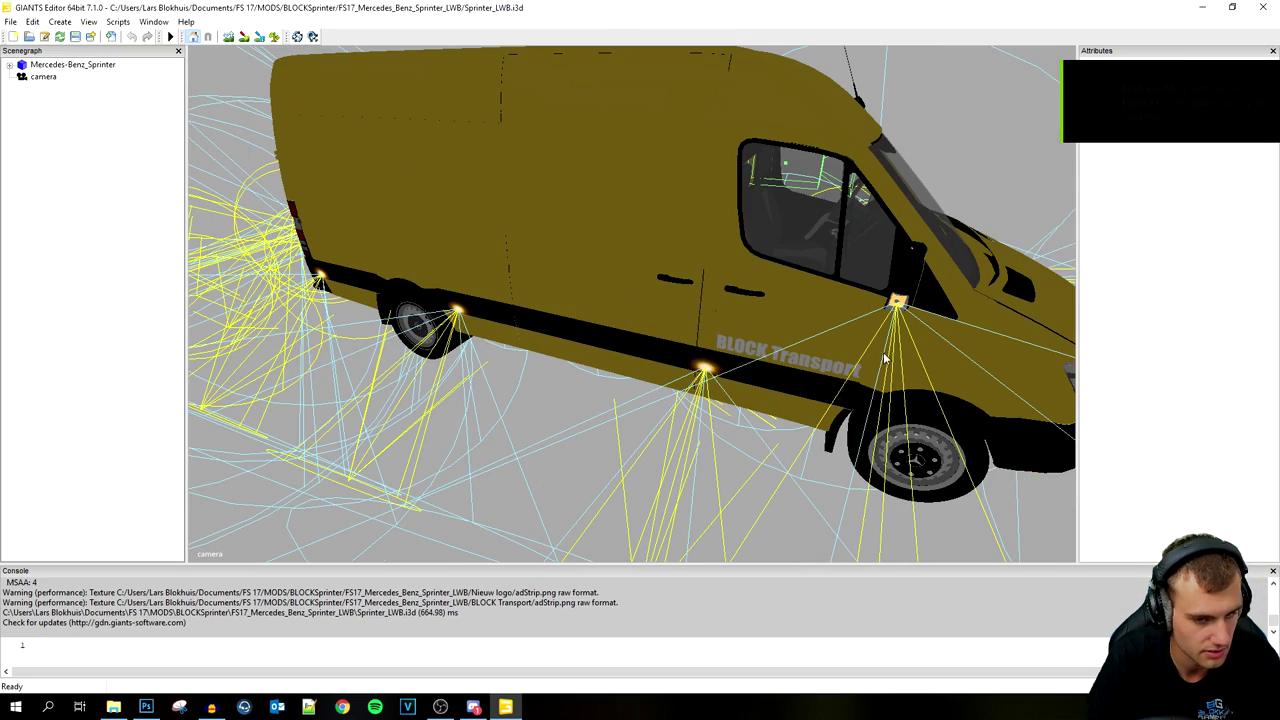
left_click_drag(832, 356, 807, 349, "alt")
scroll(805, 348, "up", 2)
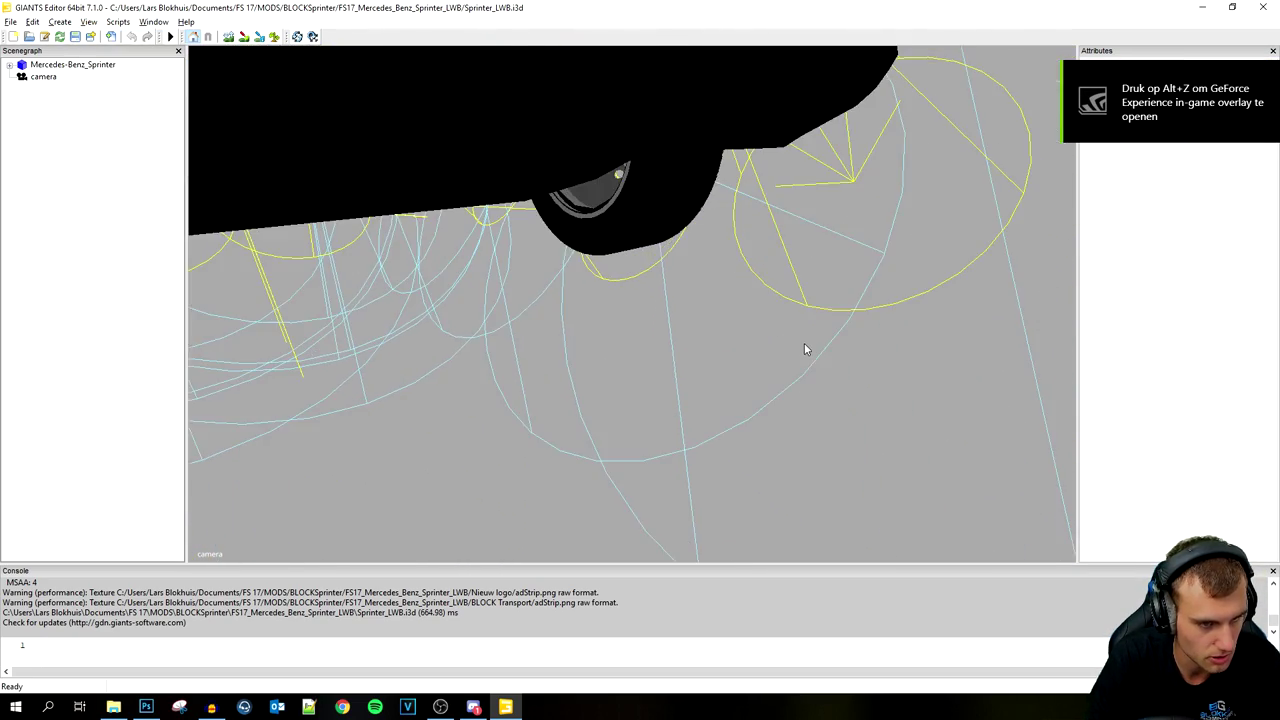
scroll(650, 232, "down", 1)
middle_click_drag(650, 232, 685, 295)
left_click_drag(560, 374, 646, 329, "alt")
middle_click_drag(646, 329, 531, 337, "alt")
left_click_drag(531, 337, 628, 394, "alt")
scroll(703, 349, "down", 5)
middle_click_drag(628, 394, 643, 380, "alt")
scroll(643, 380, "up", 5)
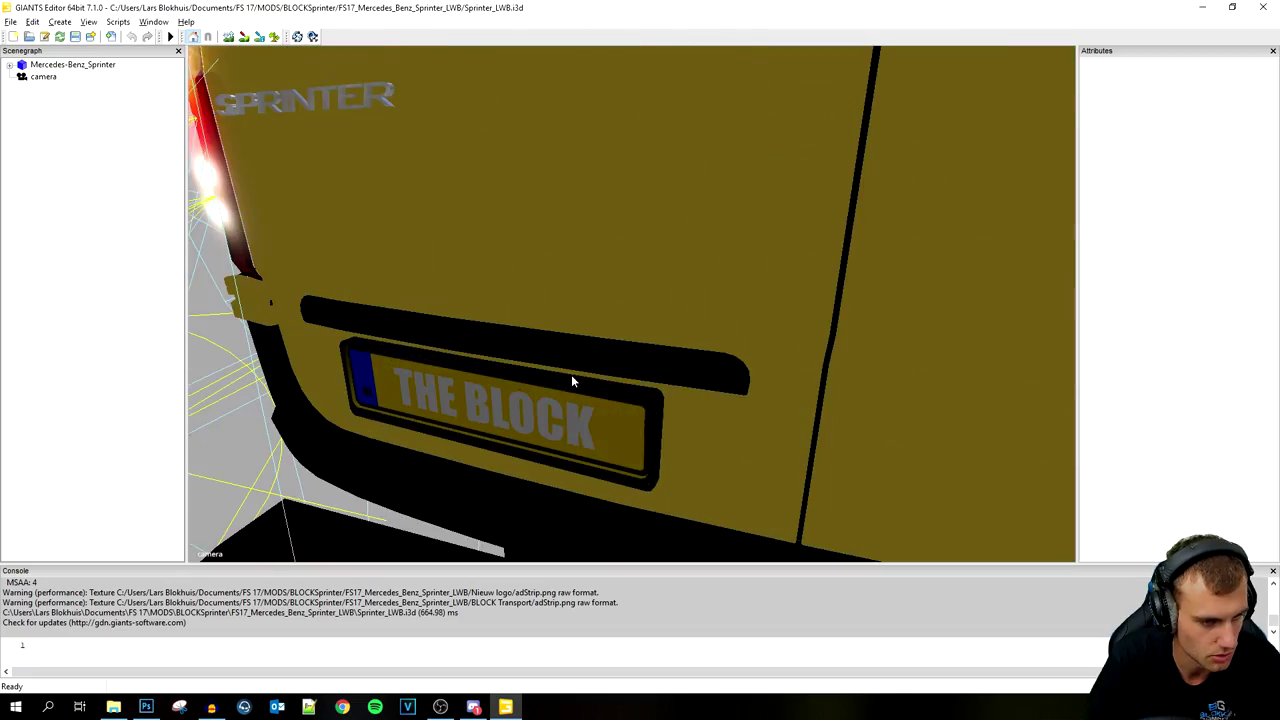
Step: Inspect the van's side and the logos on its rear doors
scroll(572, 376, "down", 5)
left_click_drag(569, 380, 763, 329, "alt")
middle_click_drag(762, 335, 620, 392)
scroll(620, 392, "up", 3)
mouse_move(620, 392)
left_mouse_down("alt")
mouse_move(514, 400)
mouse_move(621, 378)
mouse_move(599, 396)
left_mouse_up("alt")
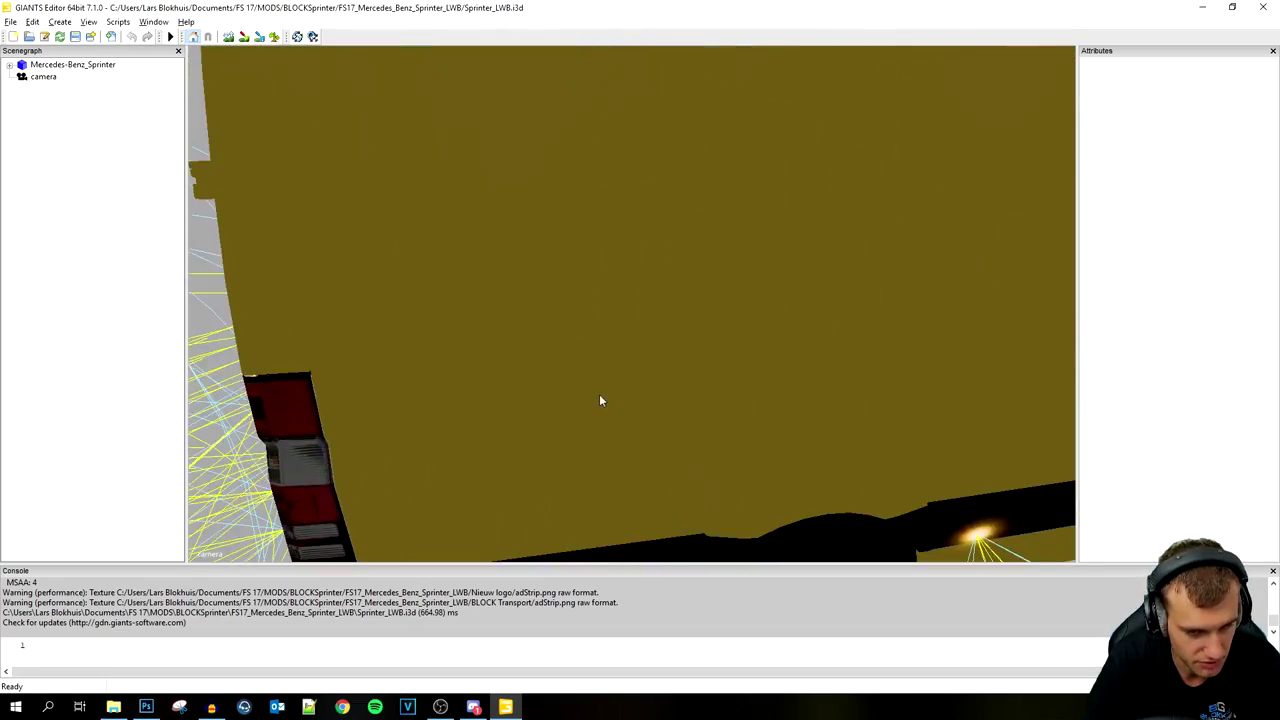
scroll(851, 328, "down", 5)
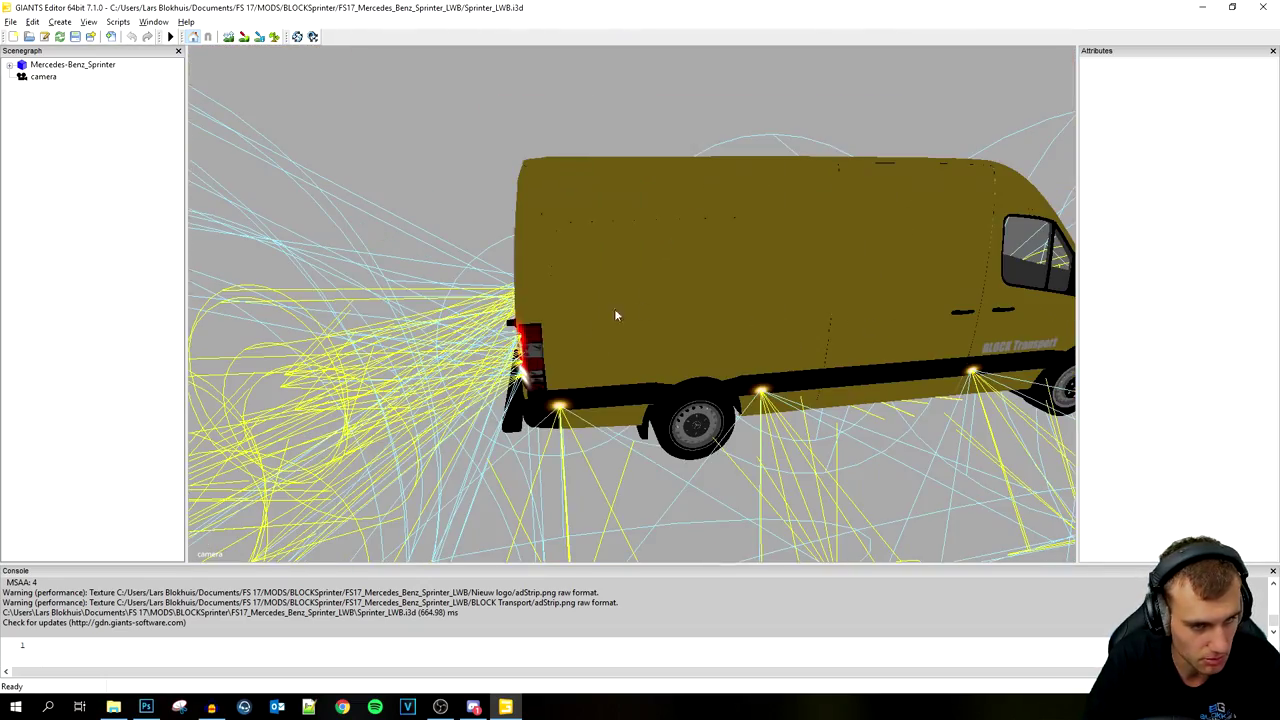
middle_click_drag(695, 325, 684, 372)
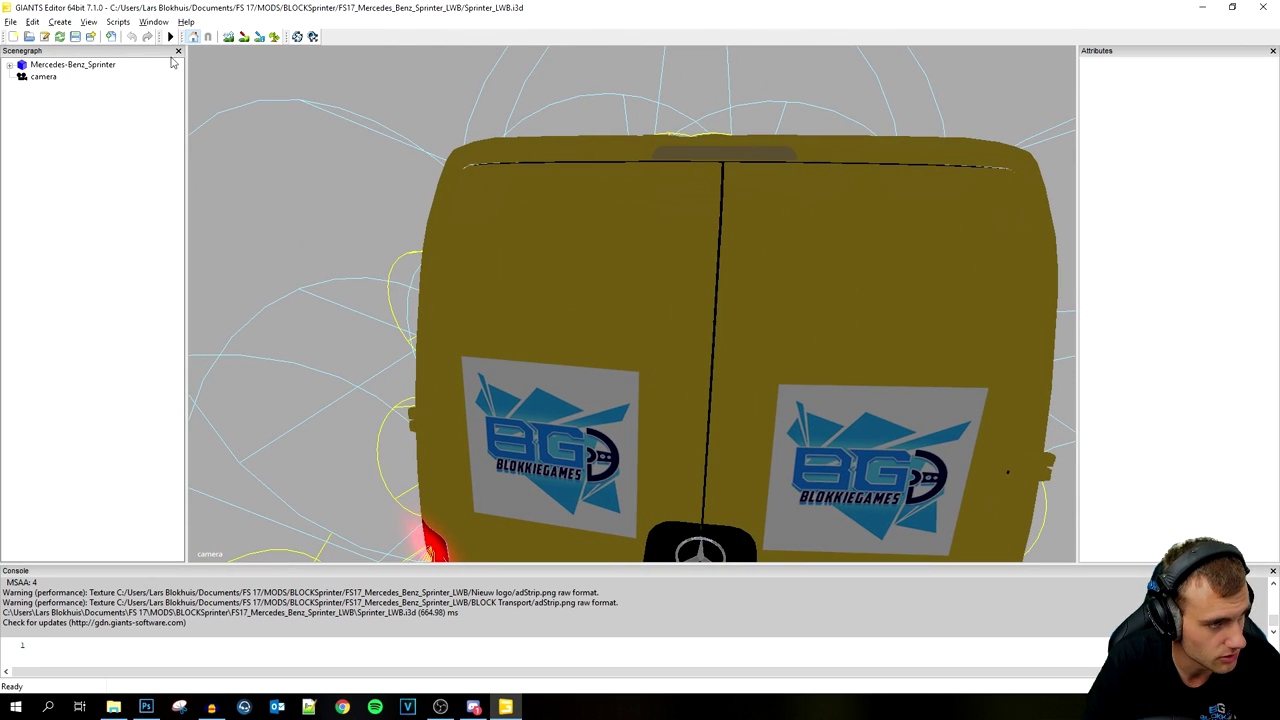
Step: Switch the view back to outdoorCamera, save the scene and close GIANTS Editor
left_click(89, 22)
mouse_move(101, 38)
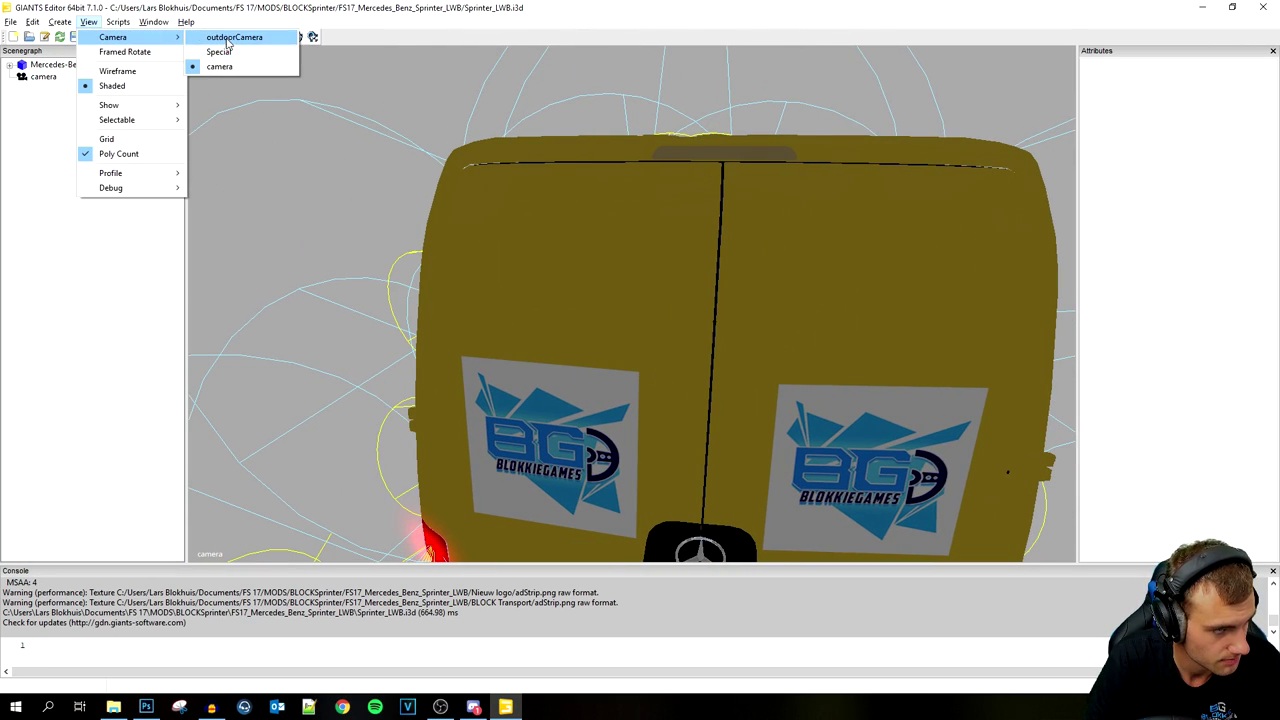
left_click(228, 38)
key("ctrl+s")
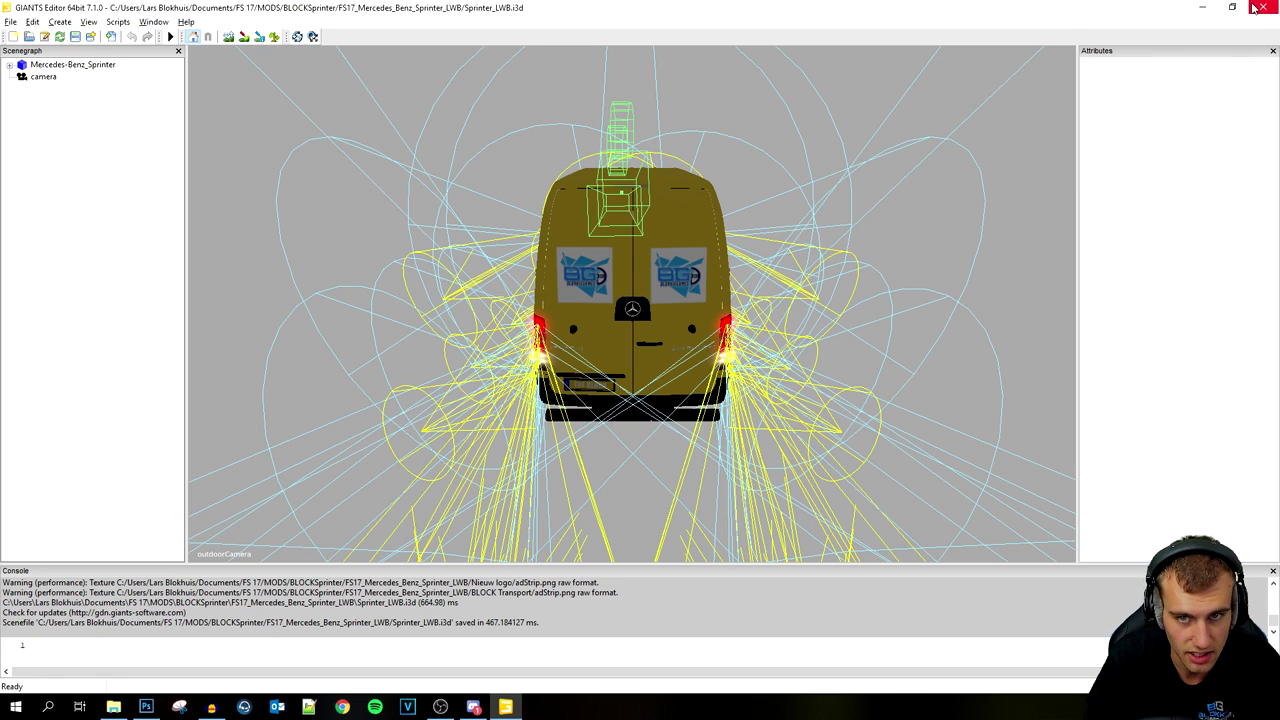
left_click(1262, 12)
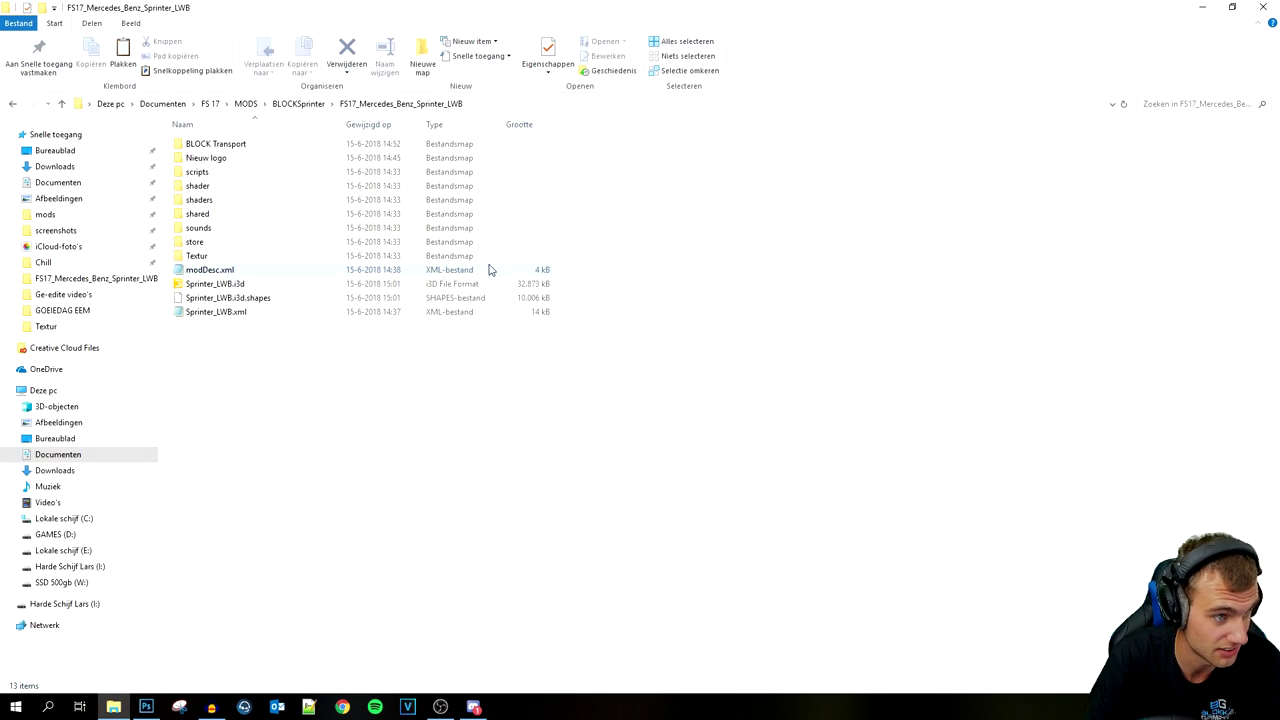
key("ctrl+a")
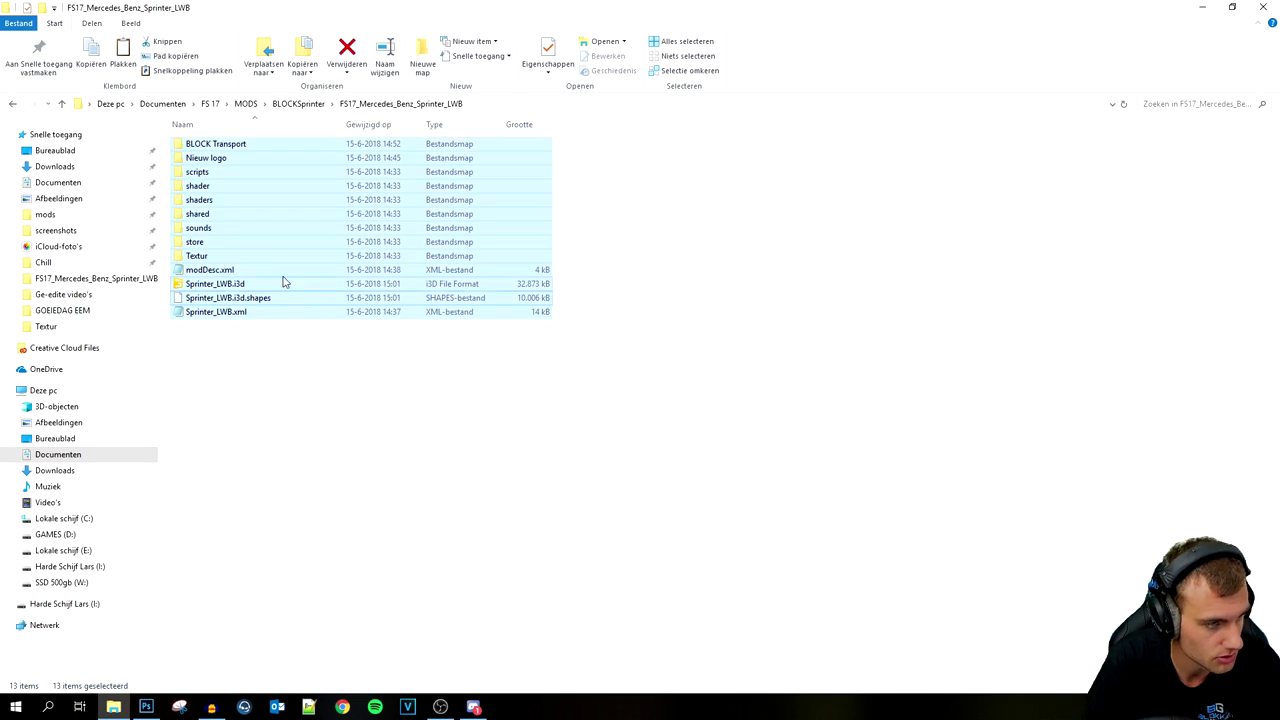
right_click(257, 228)
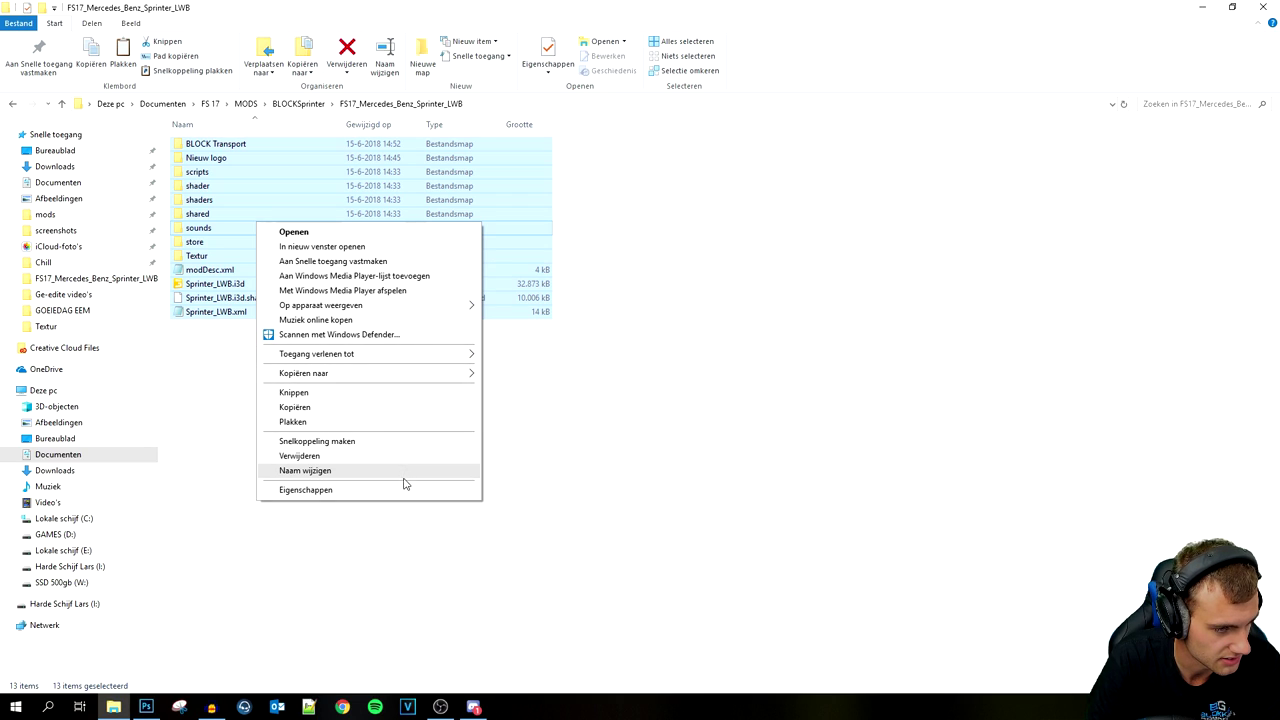
mouse_move(407, 309)
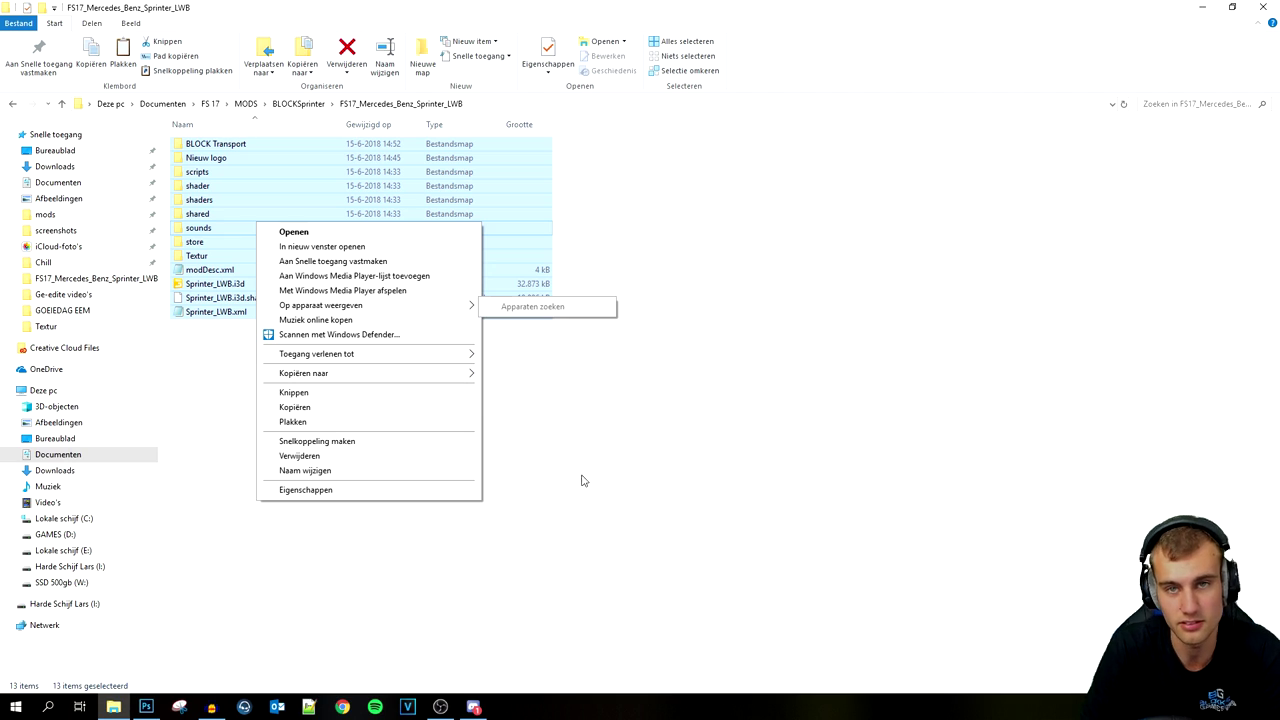
left_click(558, 592)
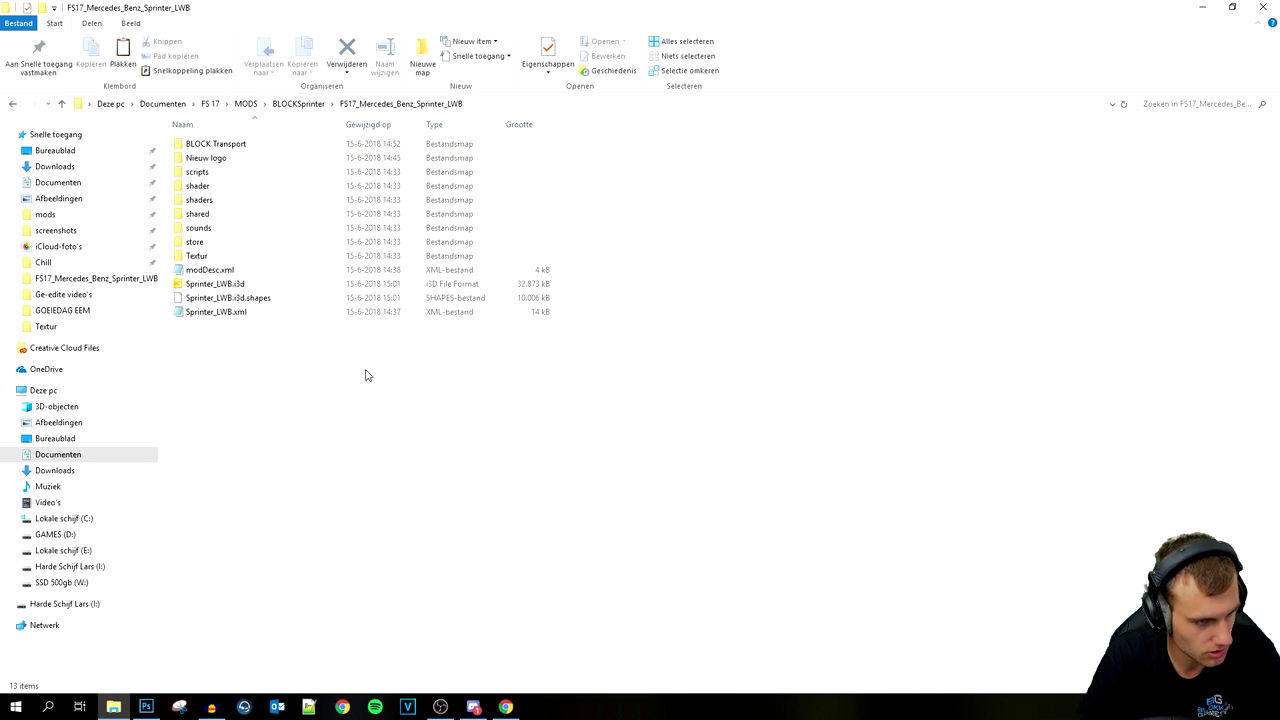
Step: Start an archive of all items in the FS17_Mercedes_Benz_Sprinter_LWB folder and name it BLOCKSPRINTER
key("ctrl+a")
right_click(303, 277)
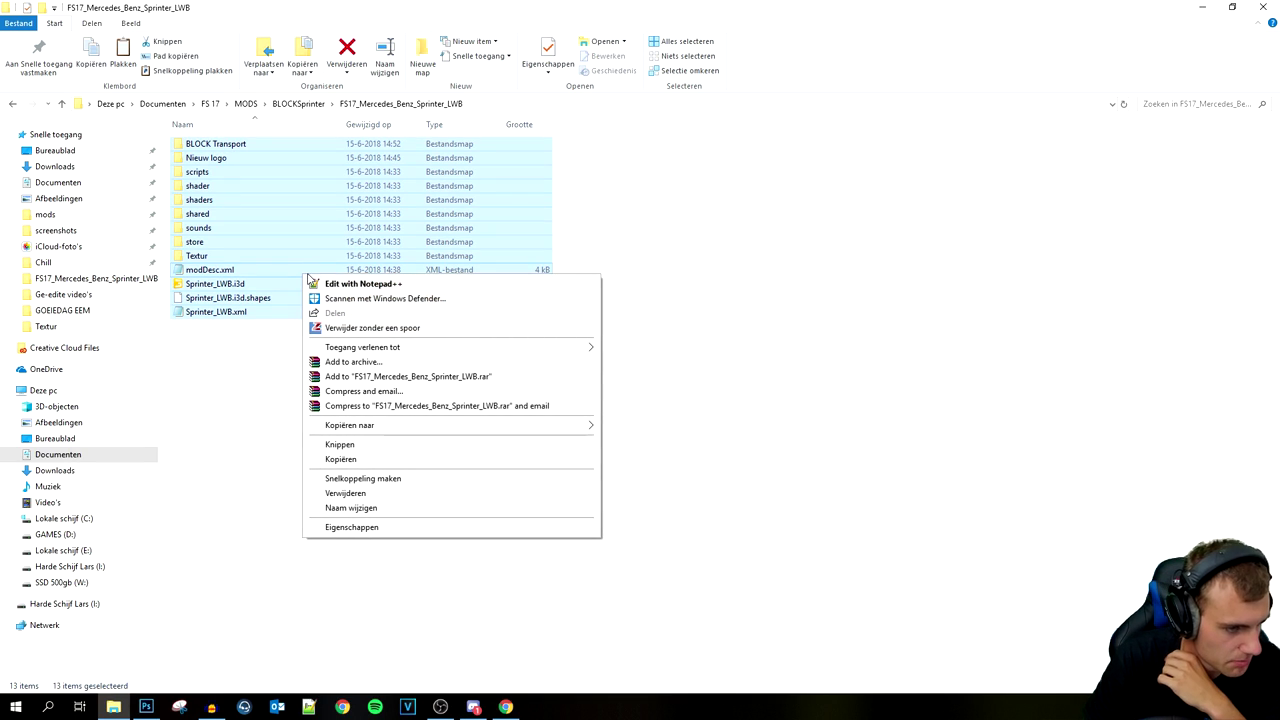
left_click(418, 363)
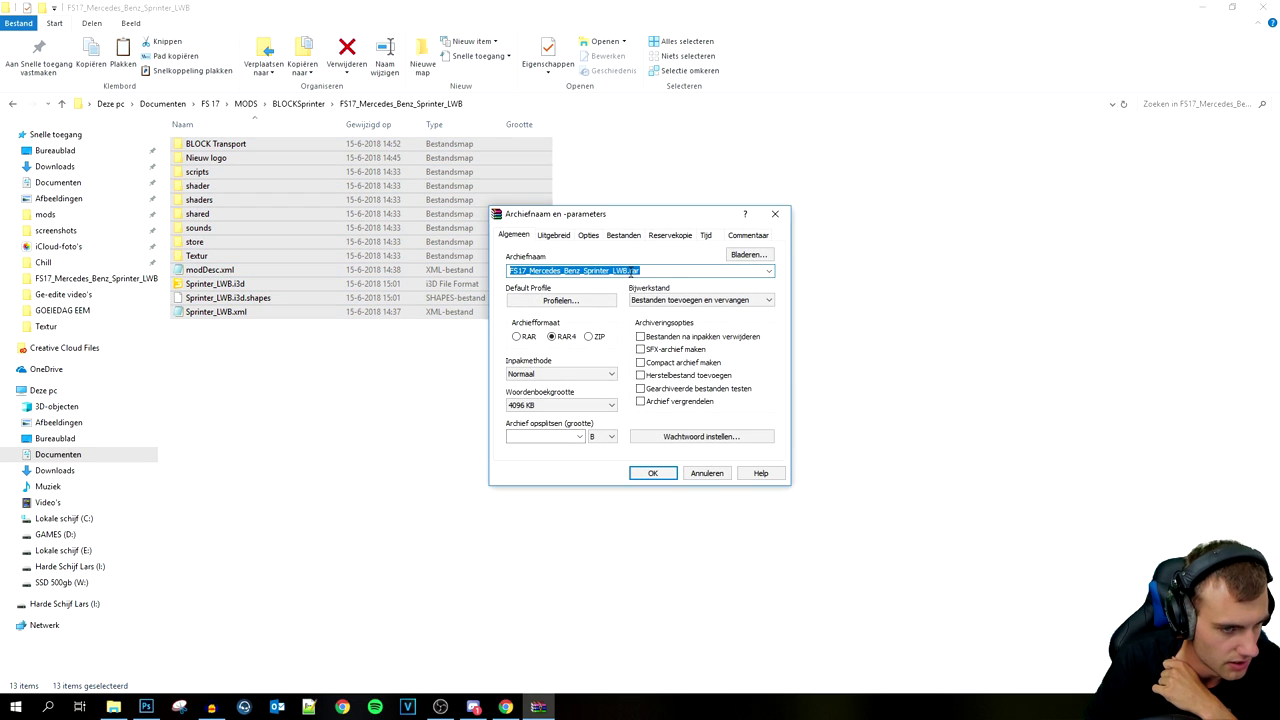
left_click(627, 271)
mouse_move(627, 271)
left_mouse_down()
mouse_move(535, 276)
mouse_move(629, 268)
left_mouse_up()
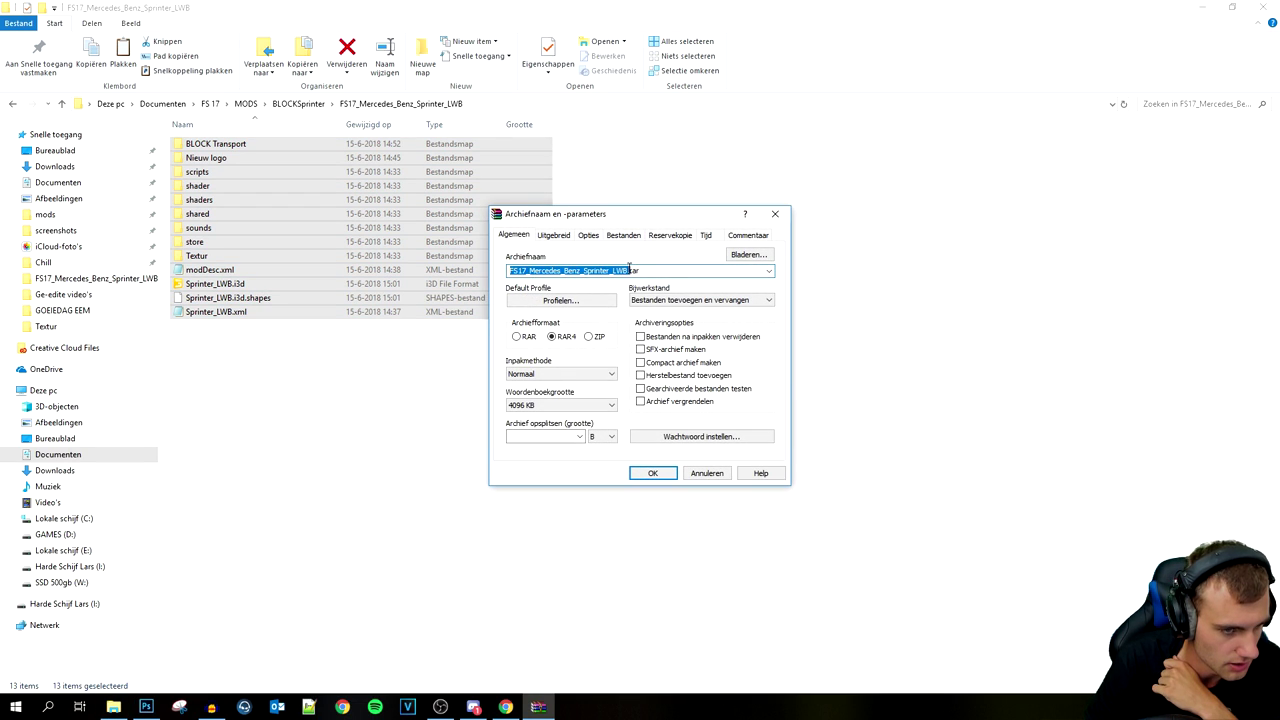
key("BackSpace")
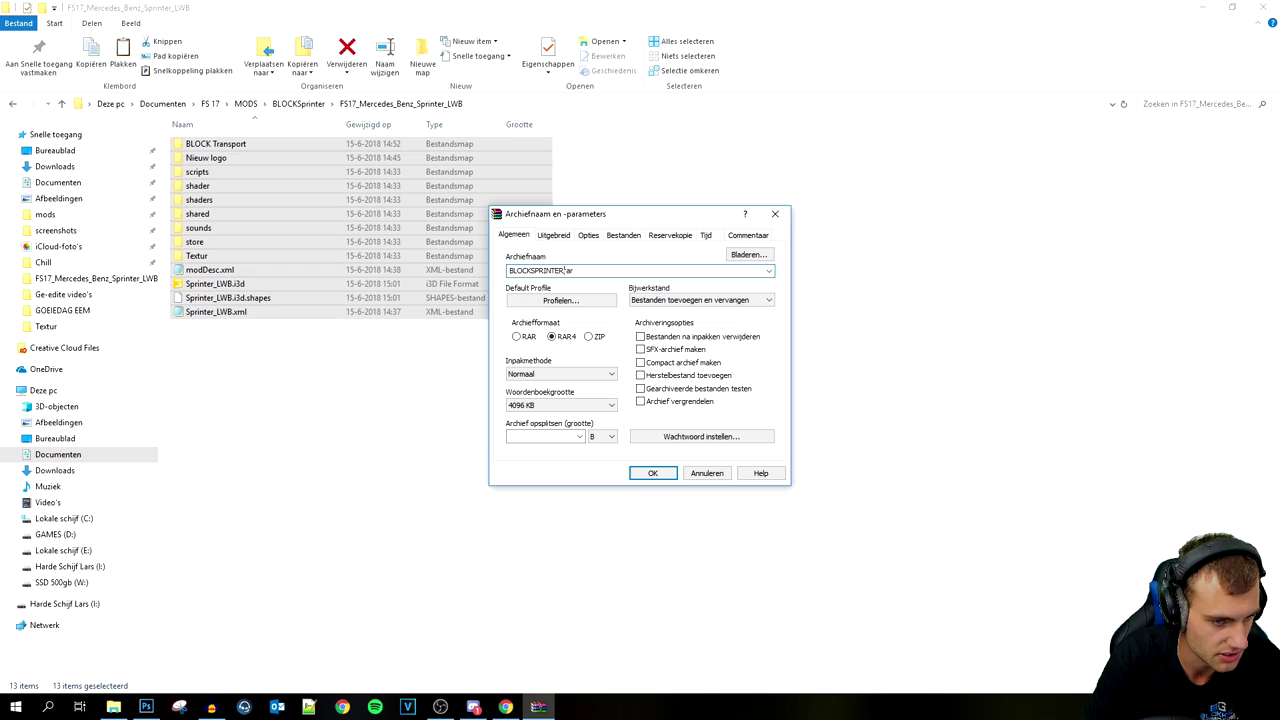
Step: Set the archive format to ZIP, remove the leftover rar from the name and create BLOCKSPRINTER.zip
left_click(589, 337)
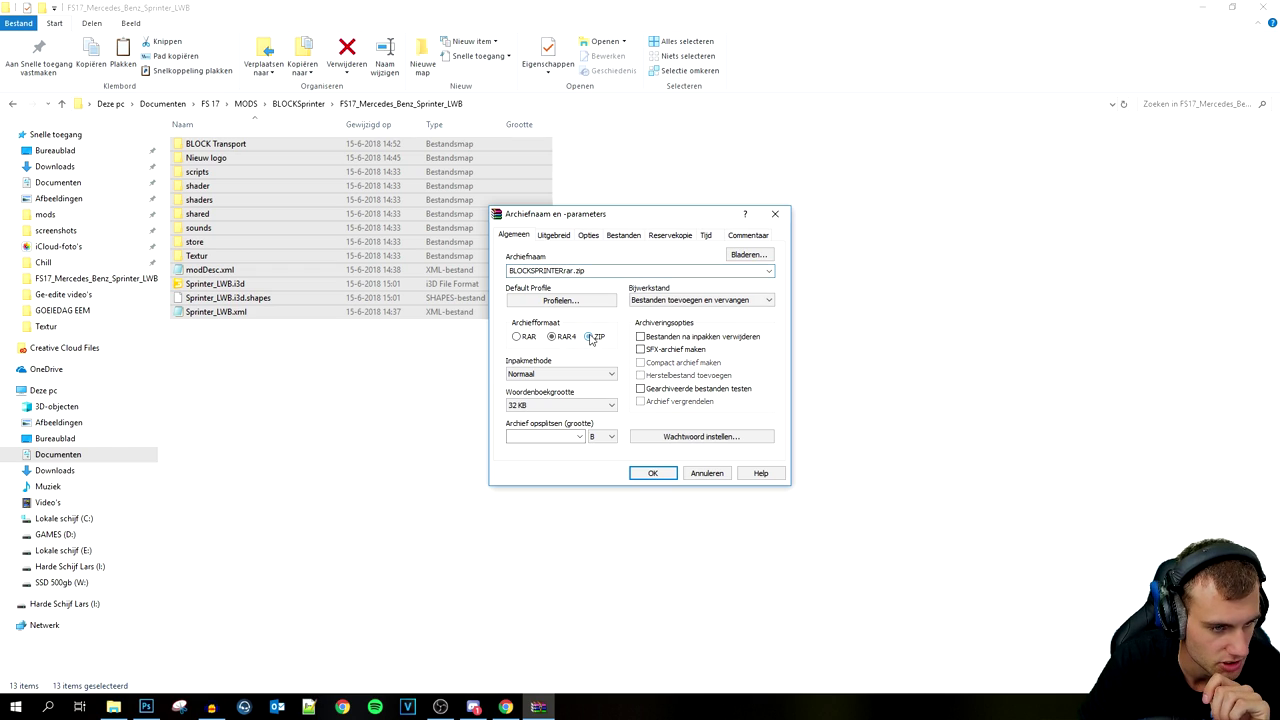
double_click(577, 270)
key("Left")
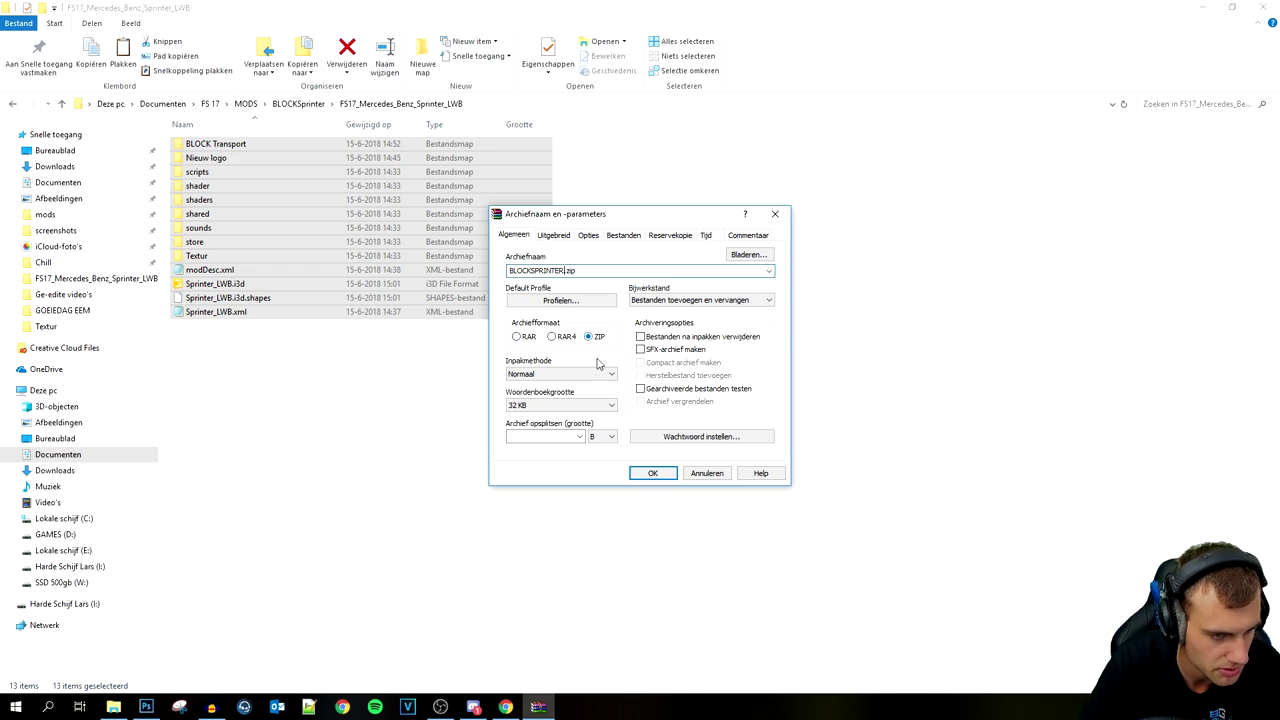
left_click(519, 337)
left_click(589, 337)
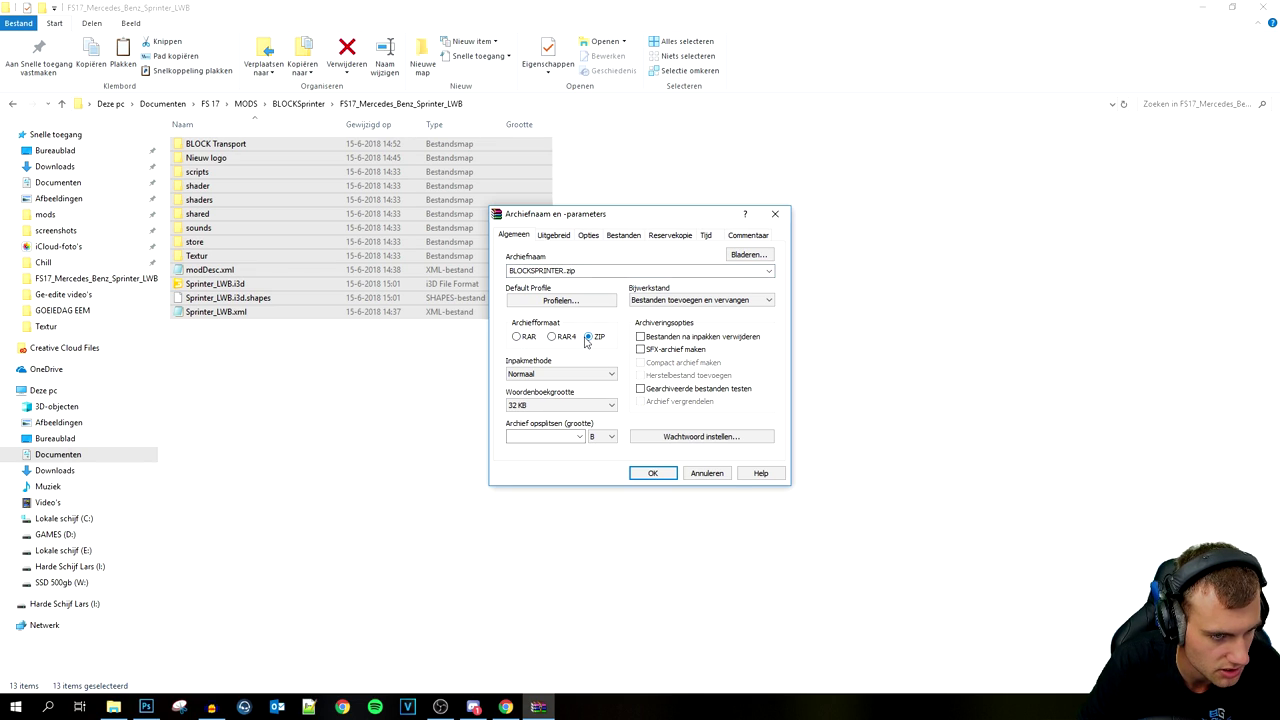
left_click(652, 474)
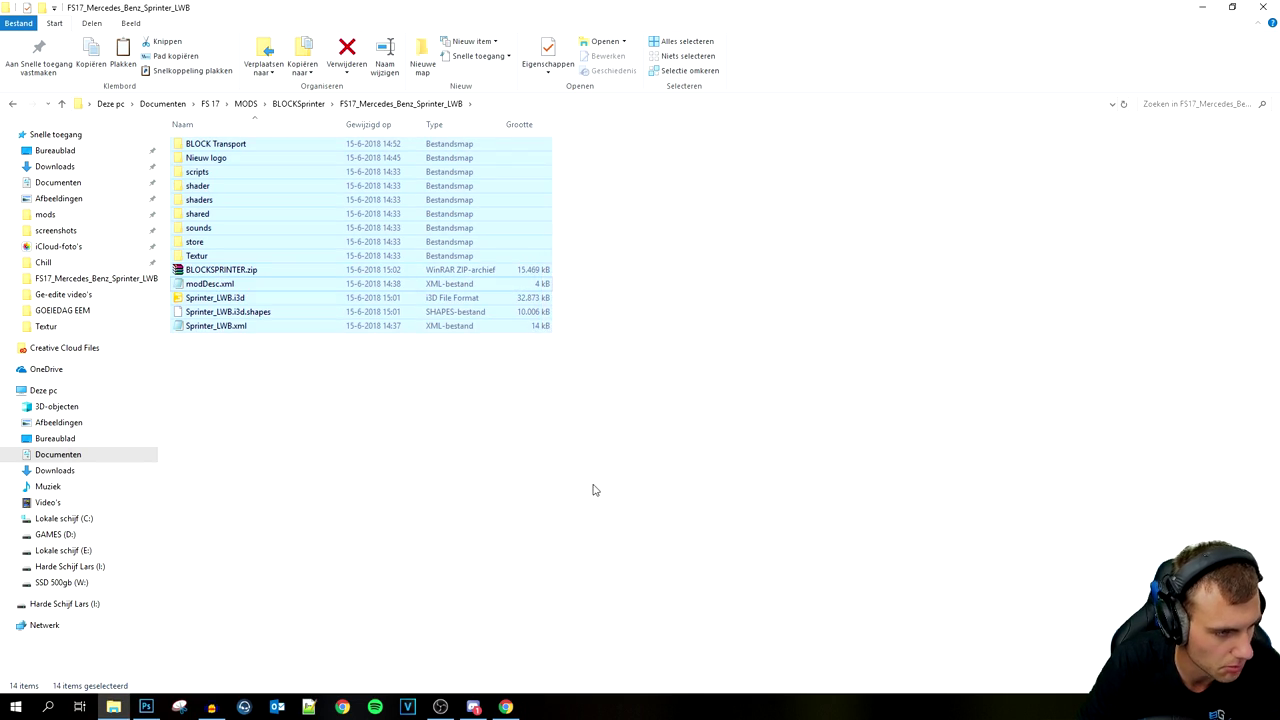
Step: Copy BLOCKSPRINTER.zip into the FarmingSimulator2017 mods folder
left_click(344, 415)
left_click(235, 273)
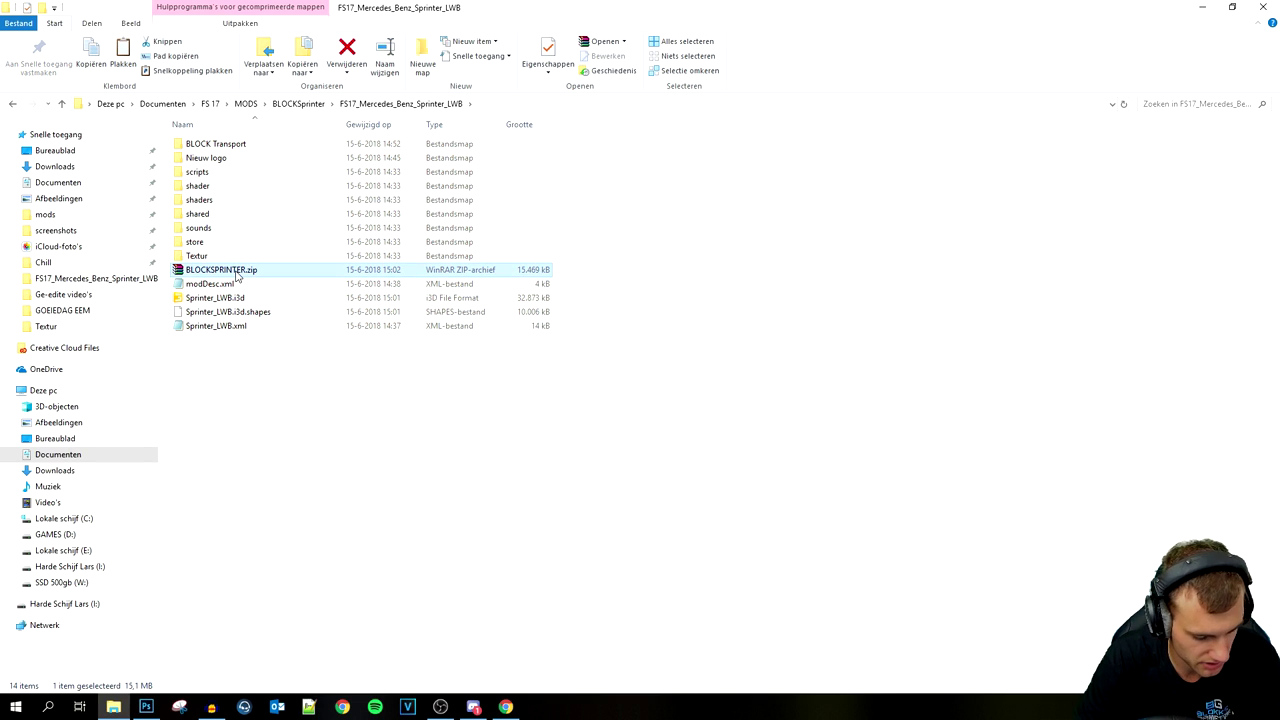
left_click(66, 215)
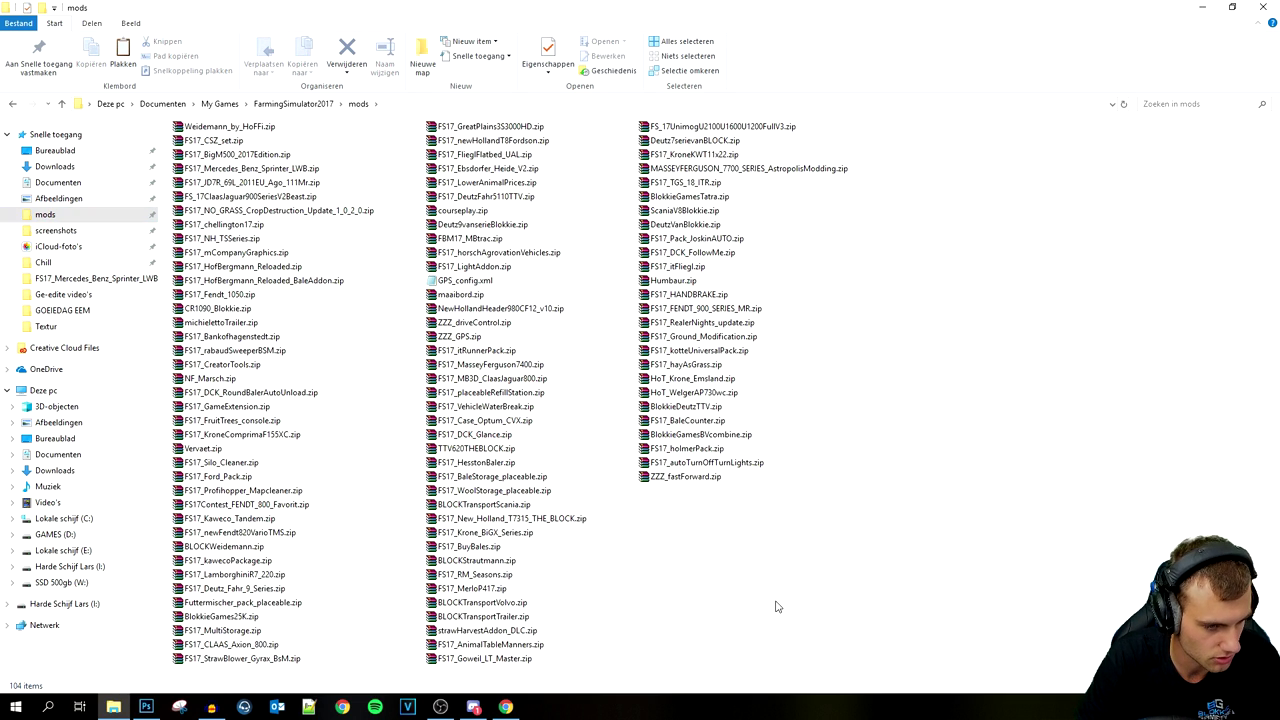
key("ctrl+v")
left_click(815, 601)
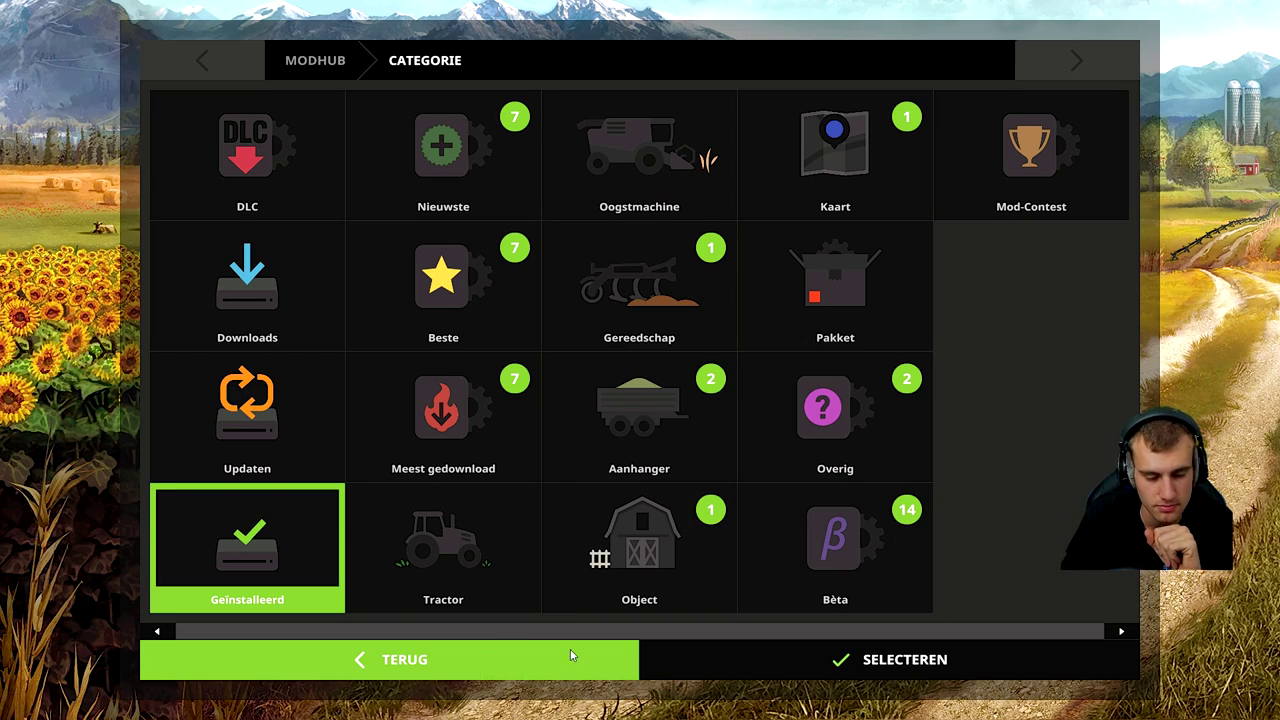
Step: Switch to Farming Simulator 17 and check the installed mods for the BLOCK Sprinter, returning to the main menu
left_click(470, 672)
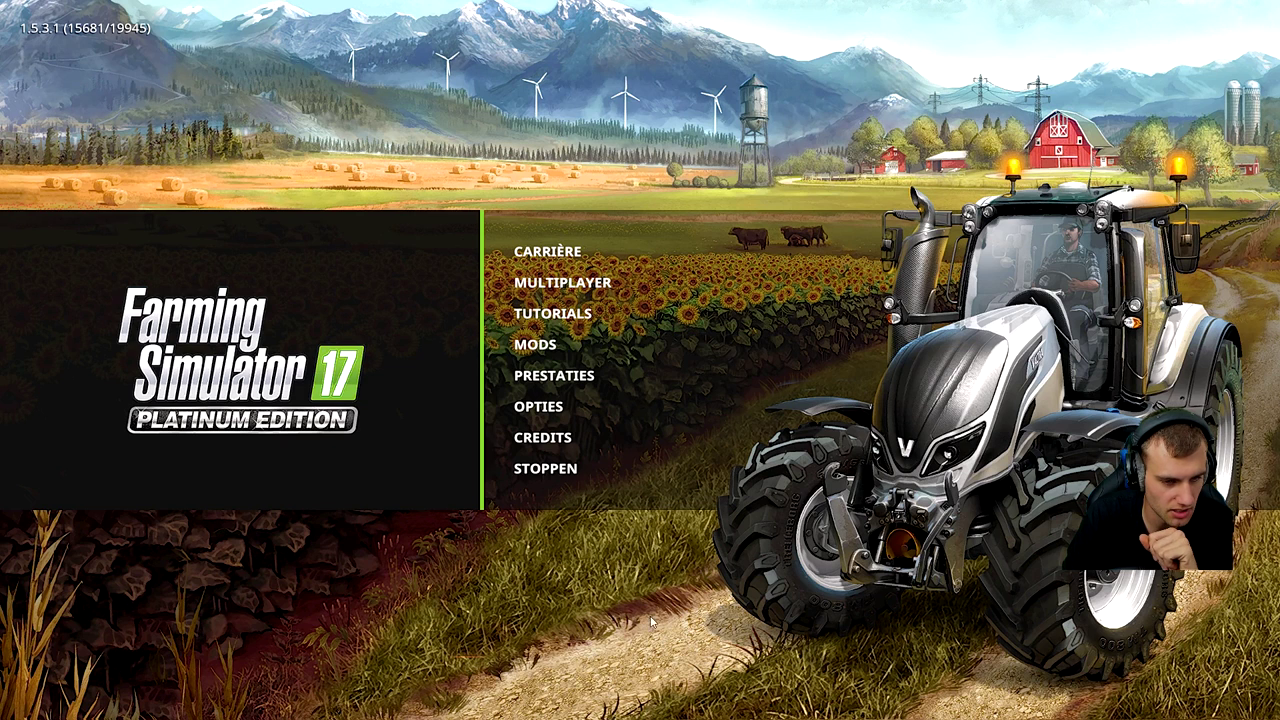
left_click(563, 344)
left_click(313, 552)
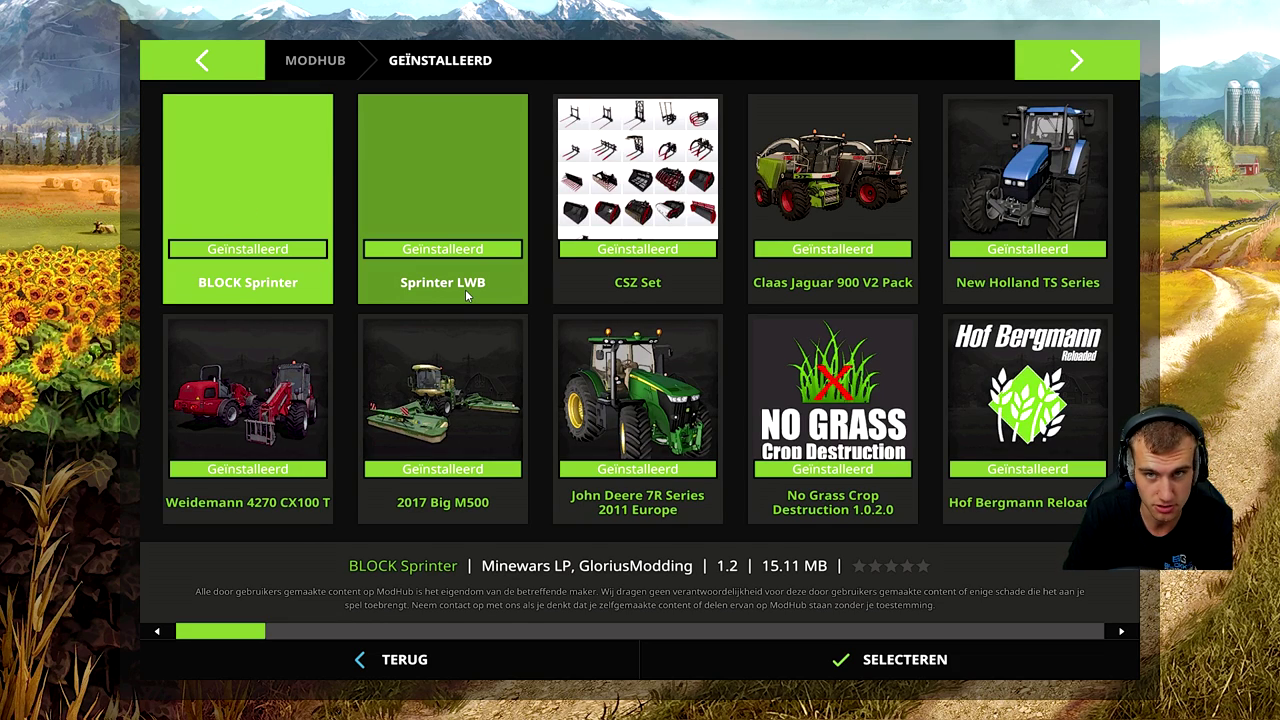
key("Escape")
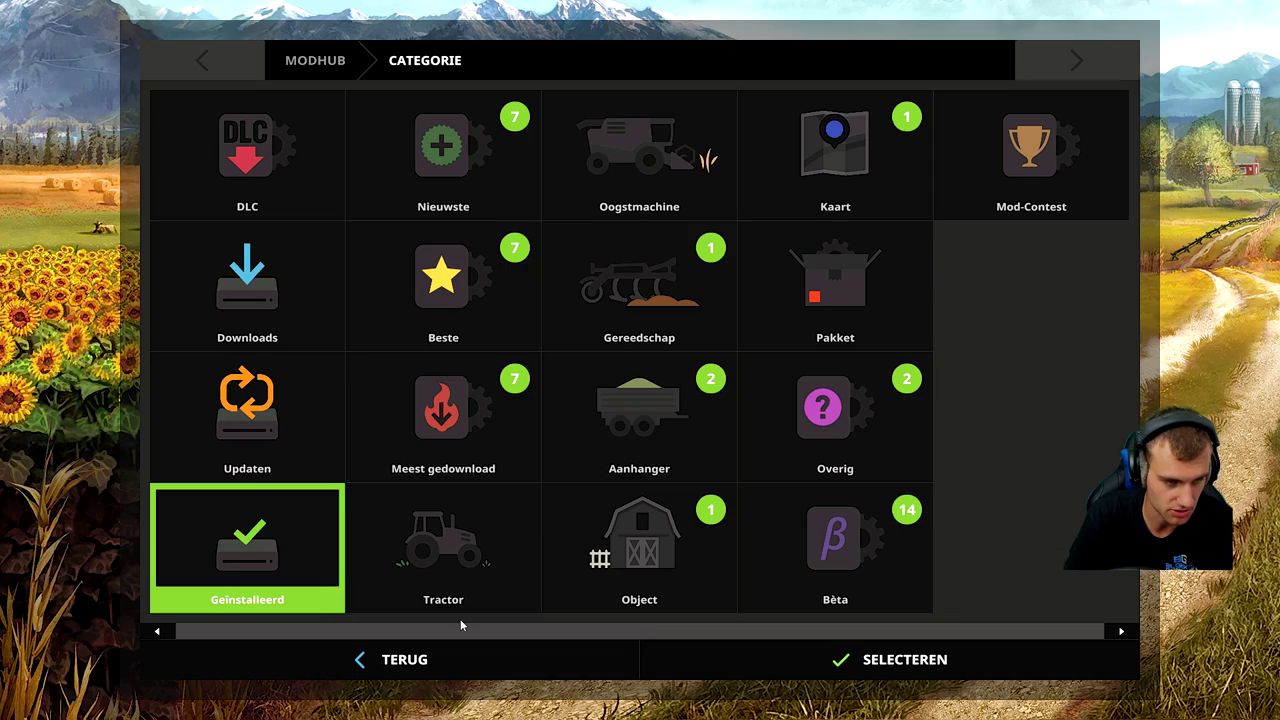
left_click(399, 655)
Step: Load the Goldcrest Valley career game with the BLOCK Sprinter and Sprinter LWB mods enabled and enter it
left_click(549, 260)
left_click(683, 398)
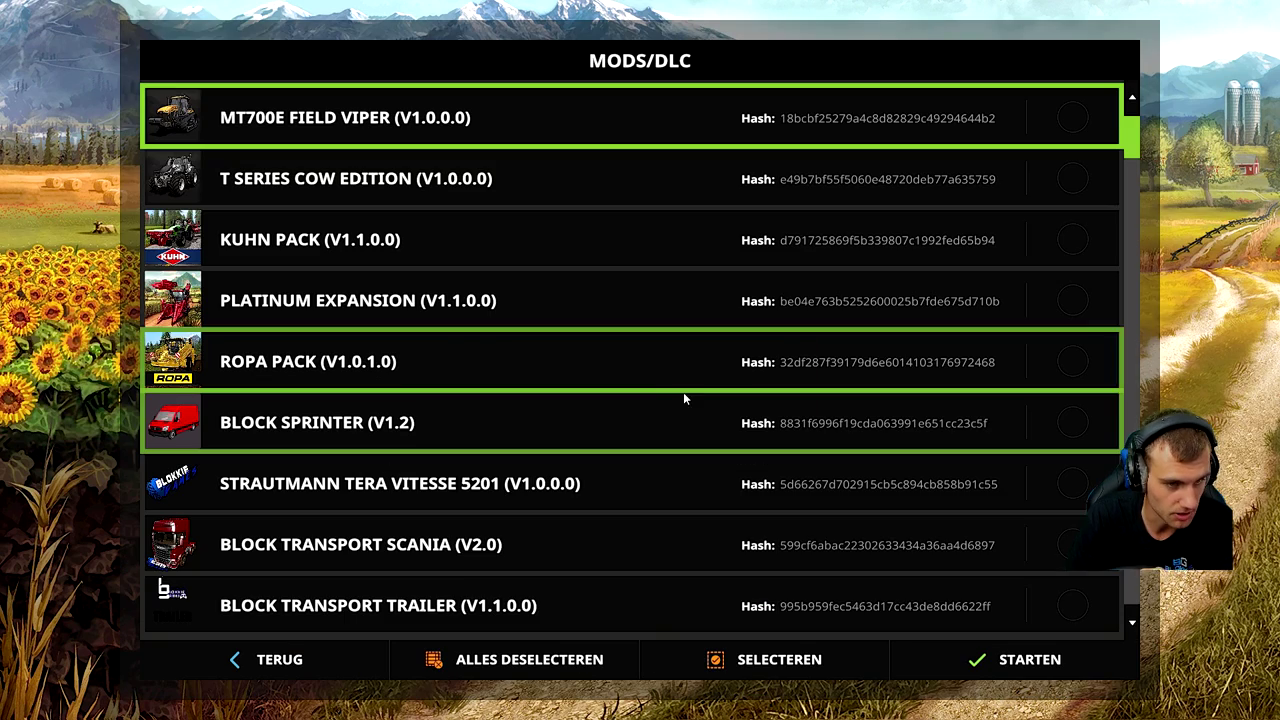
left_click(966, 427)
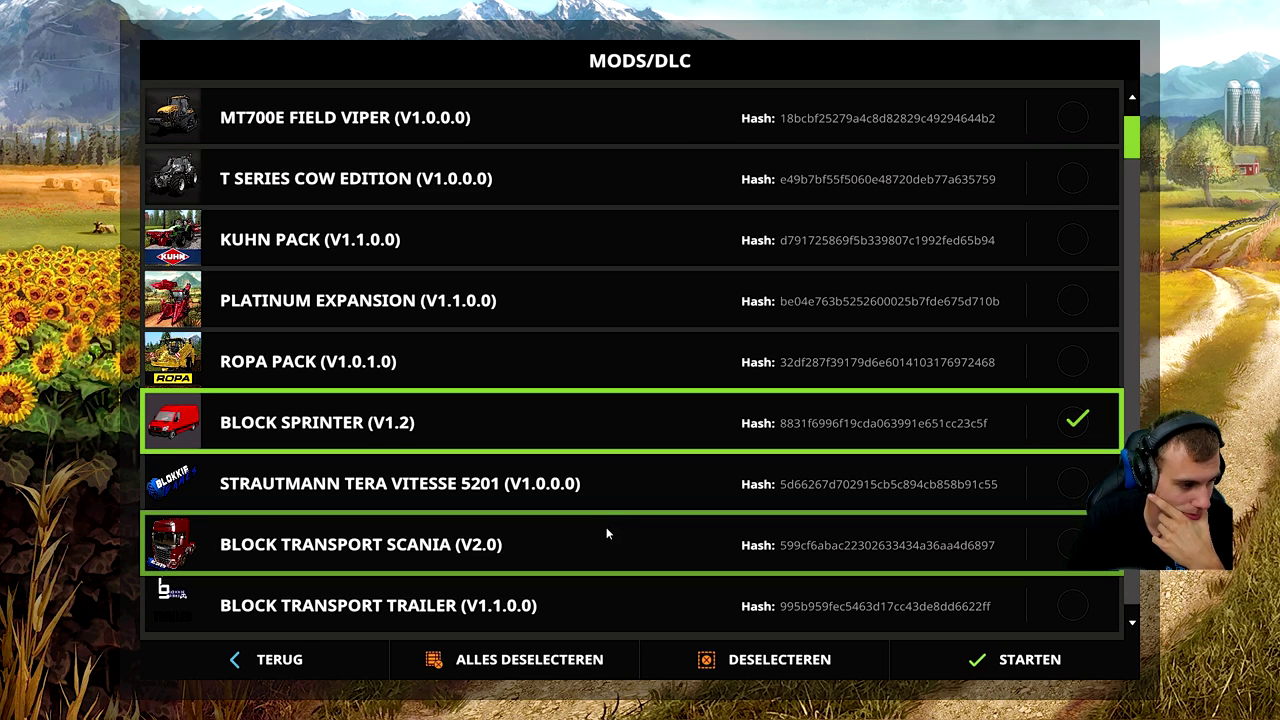
scroll(607, 526, "down", 3)
scroll(640, 452, "down", 11)
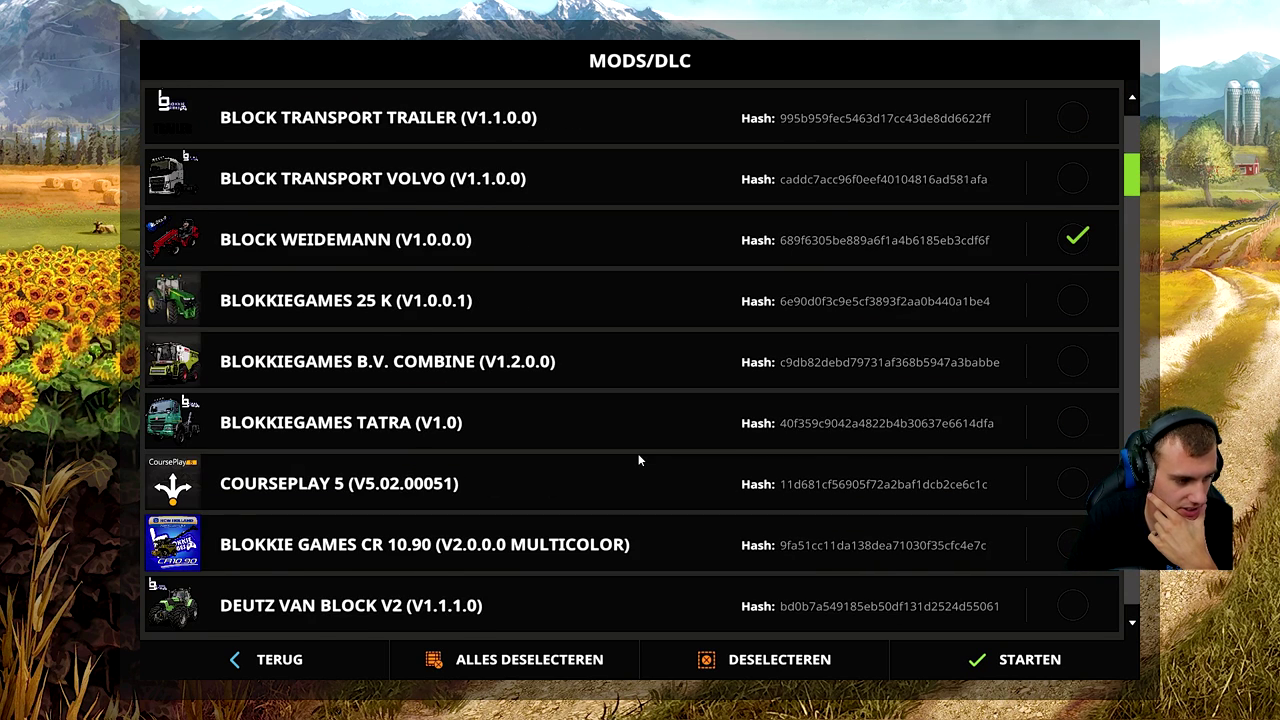
scroll(637, 466, "down", 17)
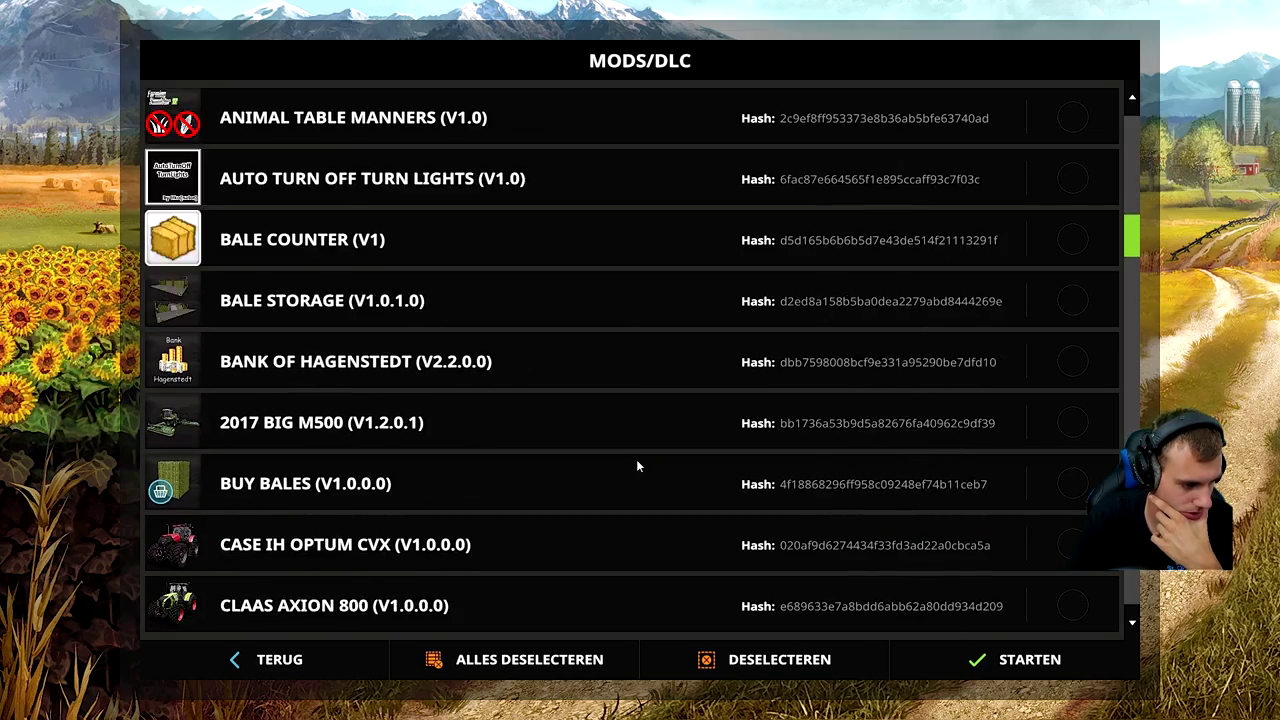
scroll(637, 466, "down", 16)
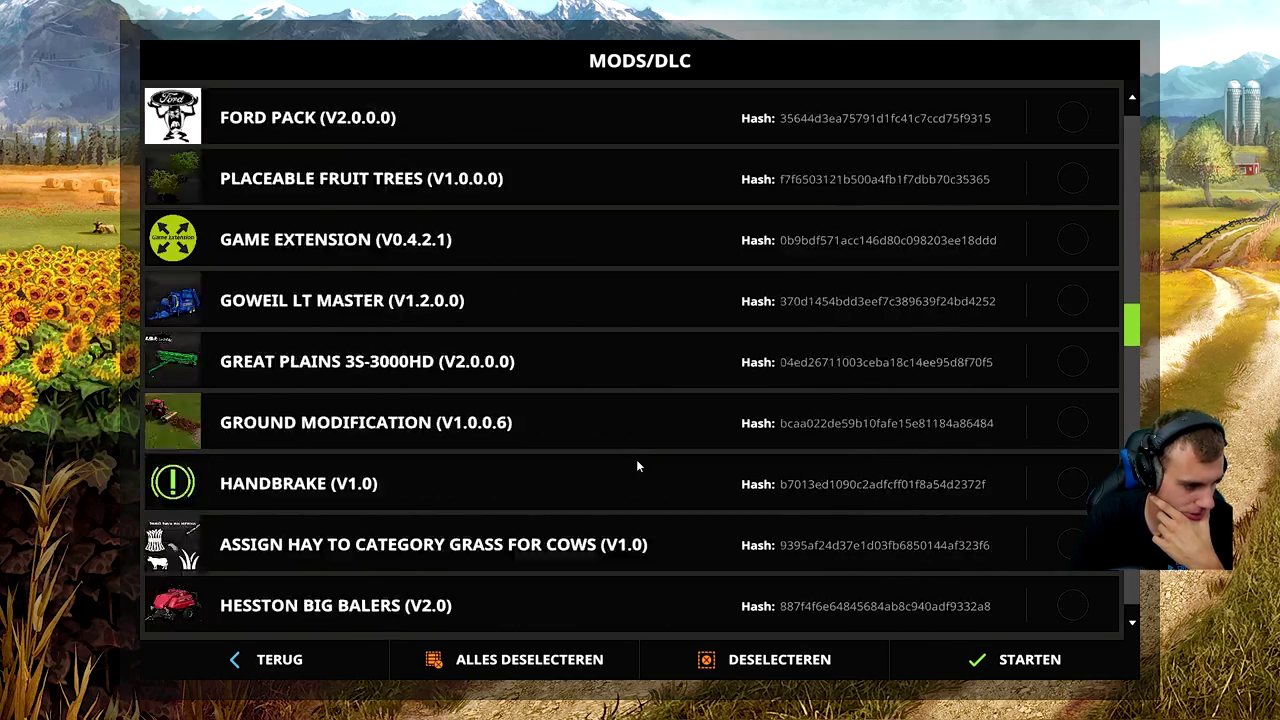
scroll(637, 466, "down", 14)
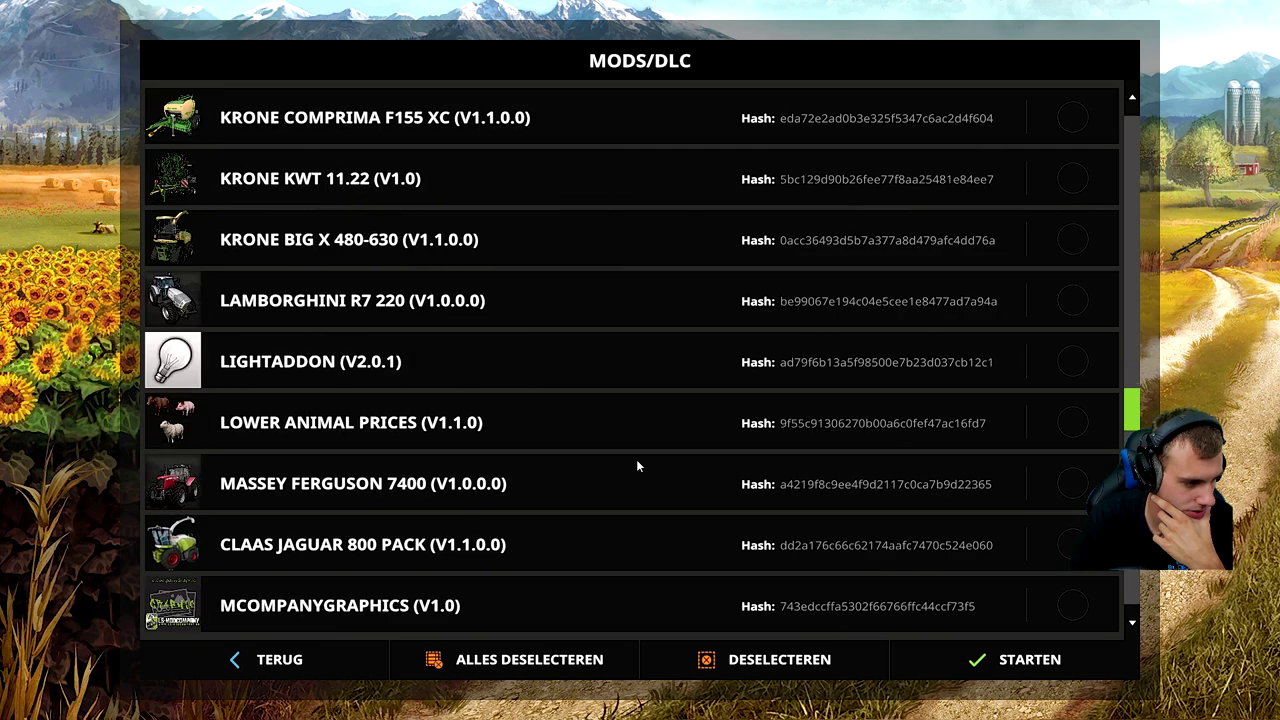
left_click(672, 486)
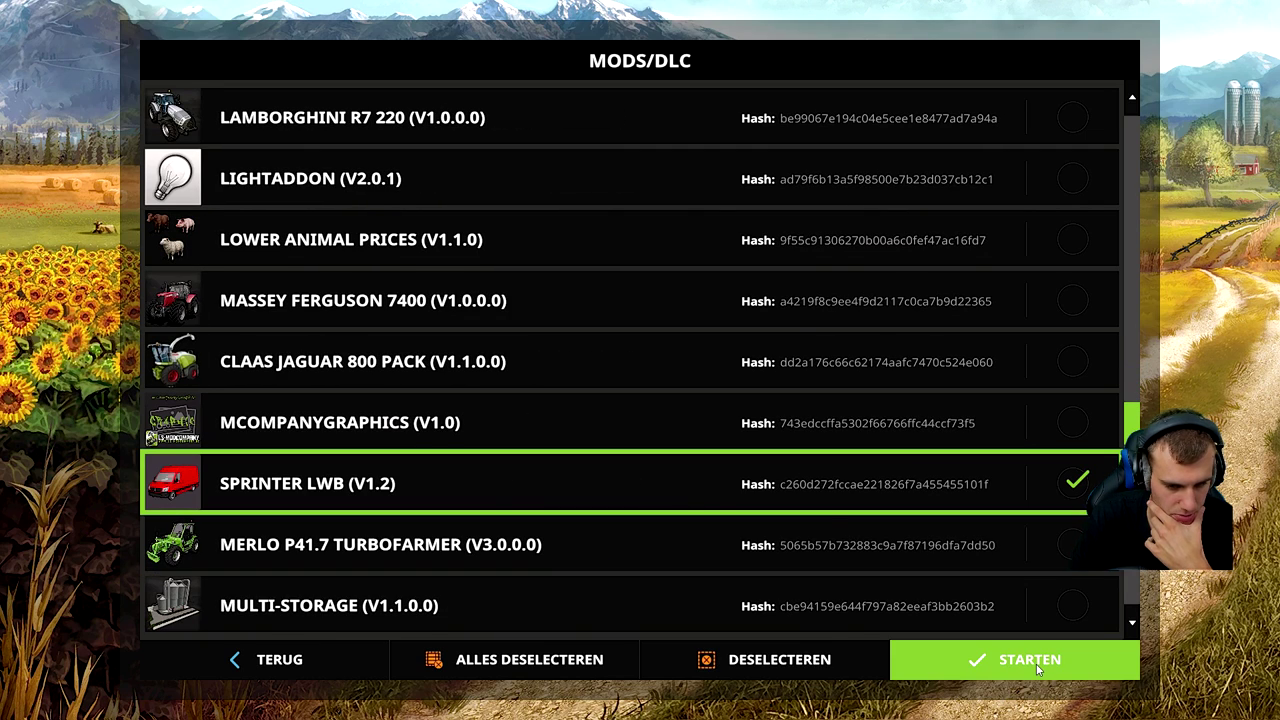
left_click(1035, 663)
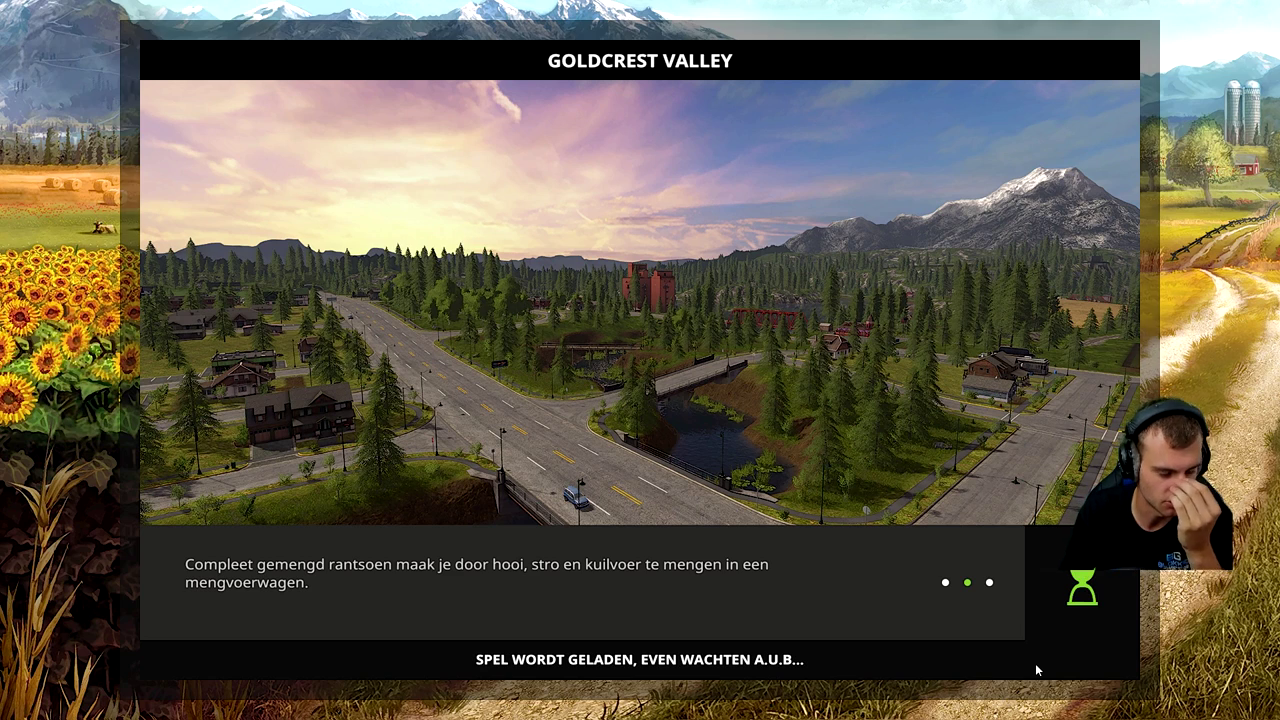
left_click(775, 660)
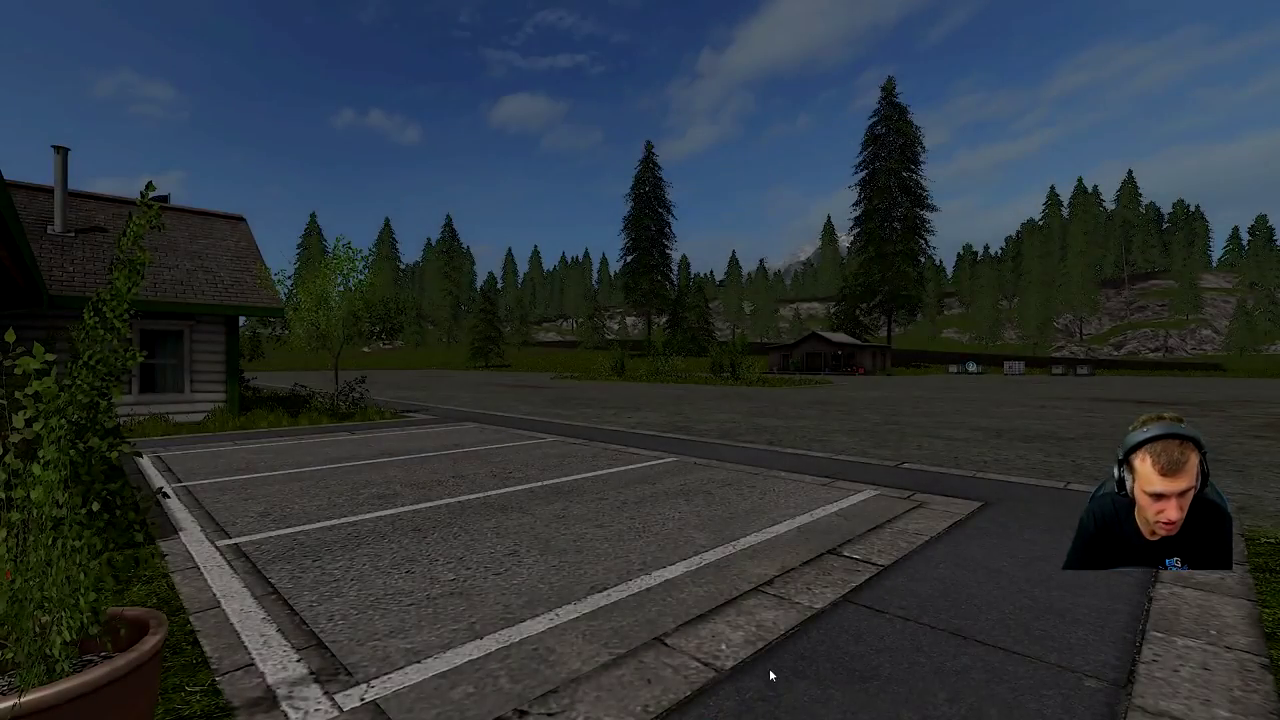
Step: Buy a Sprinter LWB in dark blue from the cars category of the in-game shop
key("p")
scroll(909, 209, "down", 2)
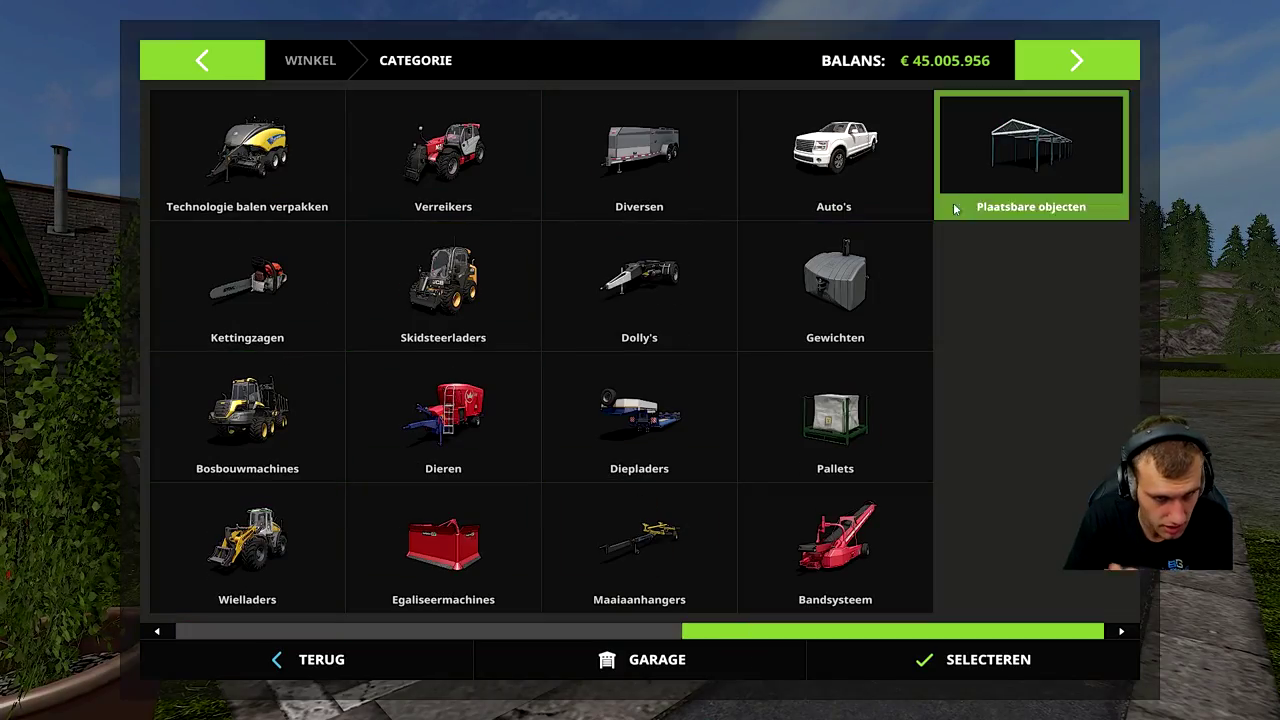
left_click(907, 197)
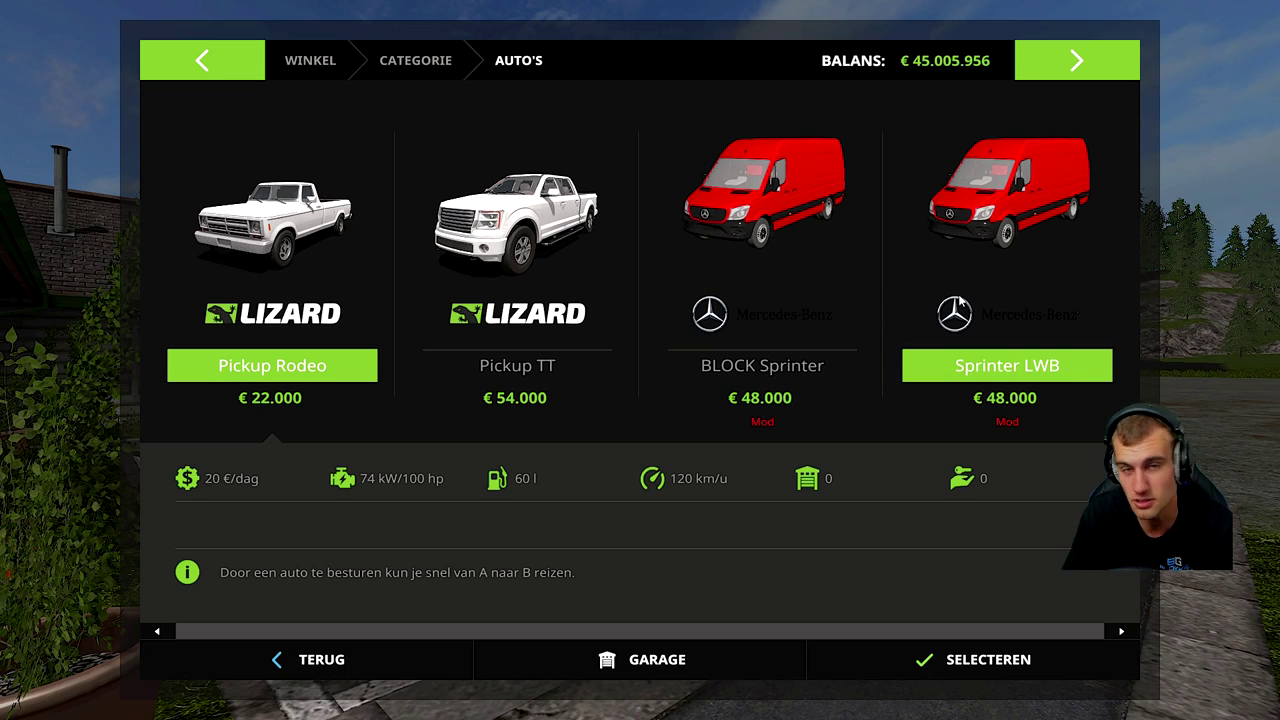
double_click(966, 288)
left_click(729, 190)
left_click(666, 362)
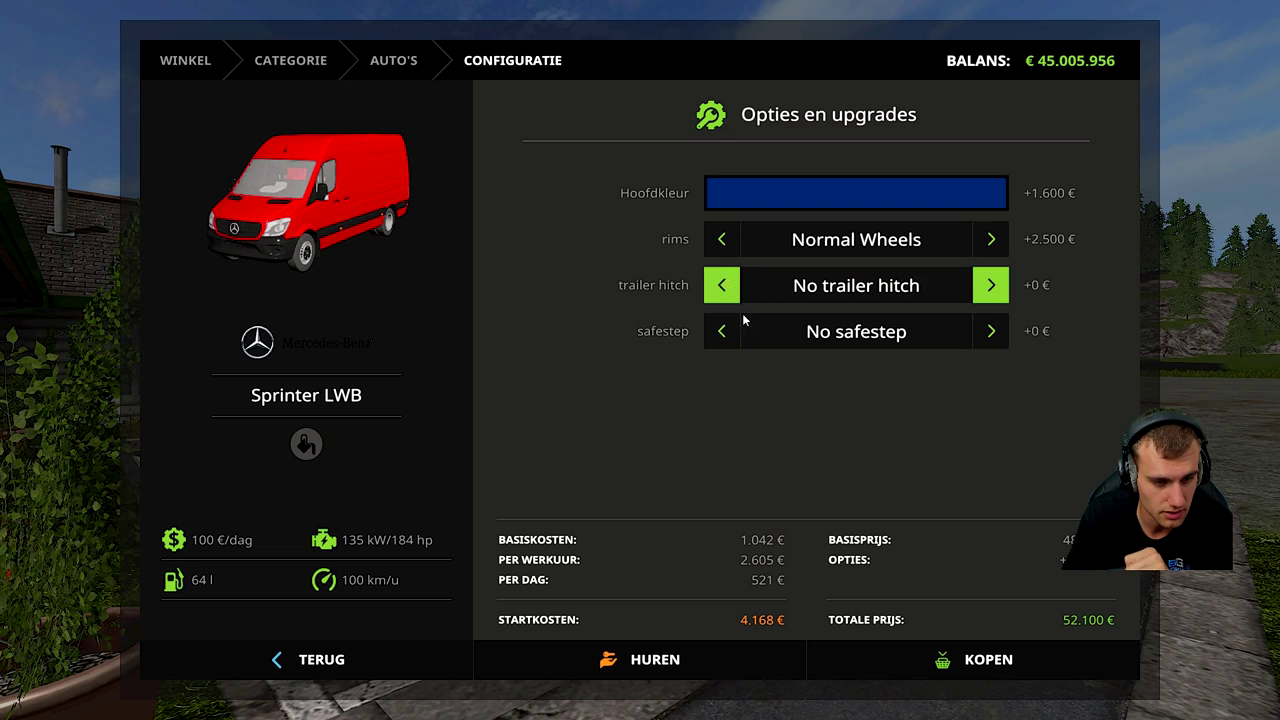
left_click(975, 660)
left_click(580, 468)
key("Escape")
Step: Buy a BLOCK Sprinter in the same dark blue and leave the shop
double_click(750, 255)
left_click(745, 192)
left_click(665, 360)
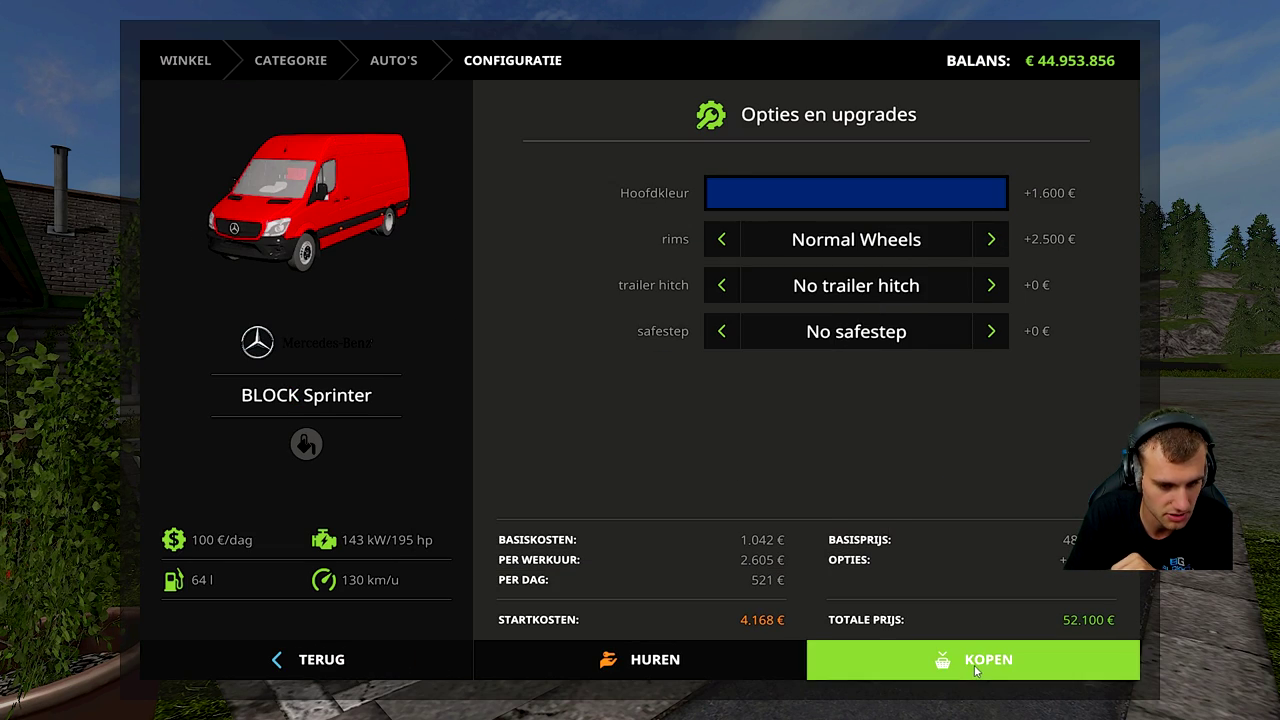
left_click(975, 660)
left_click(626, 468)
left_click(652, 462)
key("Escape")
key("Escape")
Step: Switch to the Sprinter LWB, step out and compare the fronts of both vans
key("Tab")
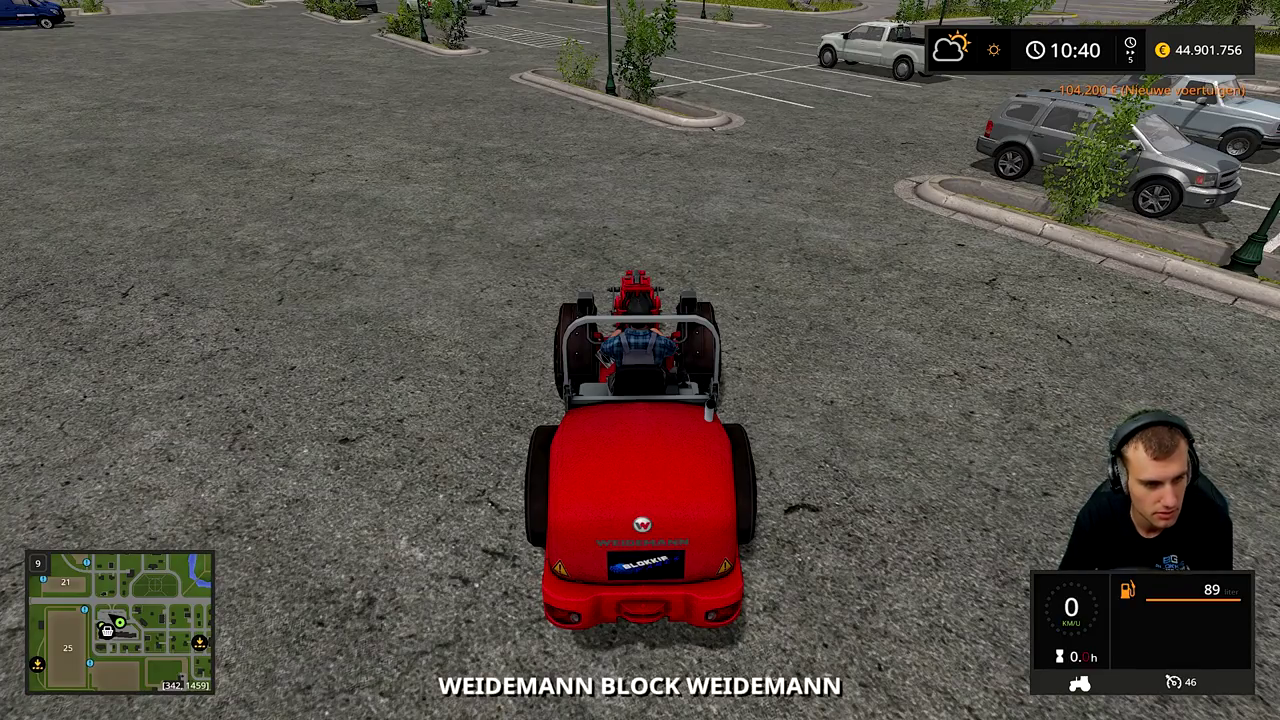
key("Tab")
key("w")
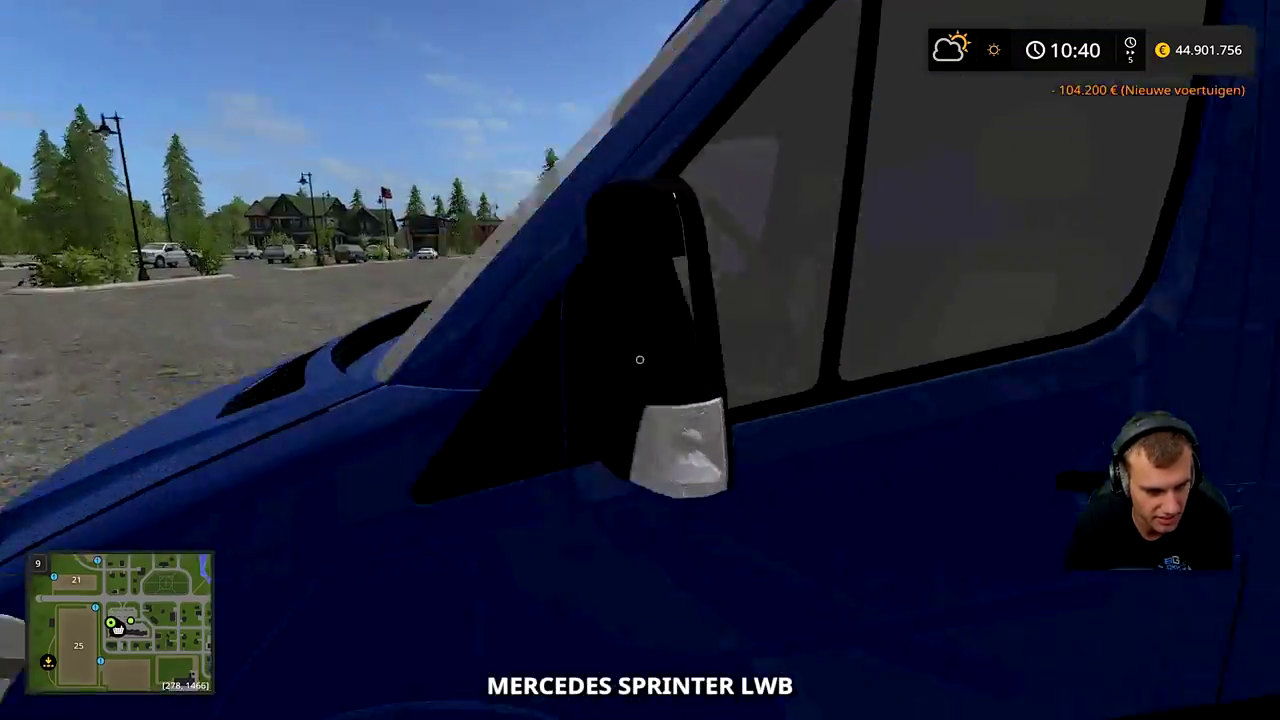
key("a")
key("s")
key("a")
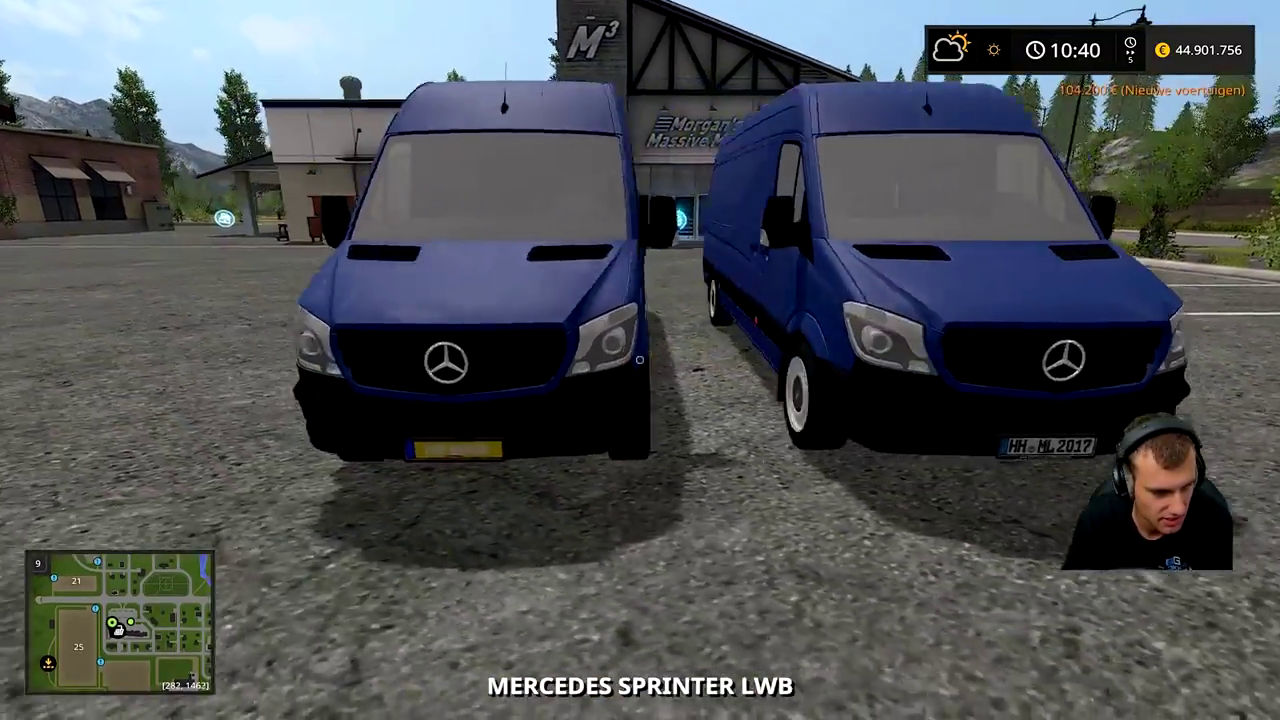
Step: Crouch in front of the BLOCK Sprinter and examine its front licence plate up close
key("w")
key("ctrl")
key("w")
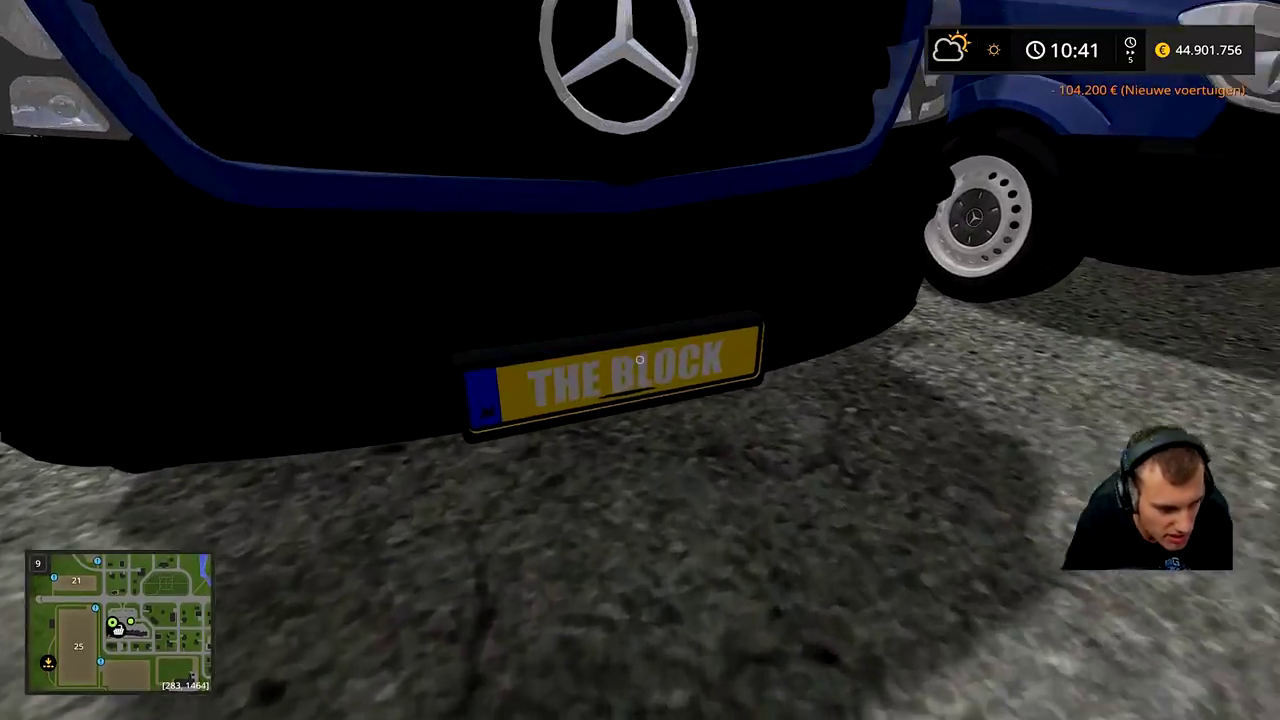
Step: Walk around the front of the BLOCK Sprinter and inspect the BLOCK Transport lettering on its side
key("s")
key("a")
key("w")
key("d")
key("s")
key("w")
key("space")
key("a")
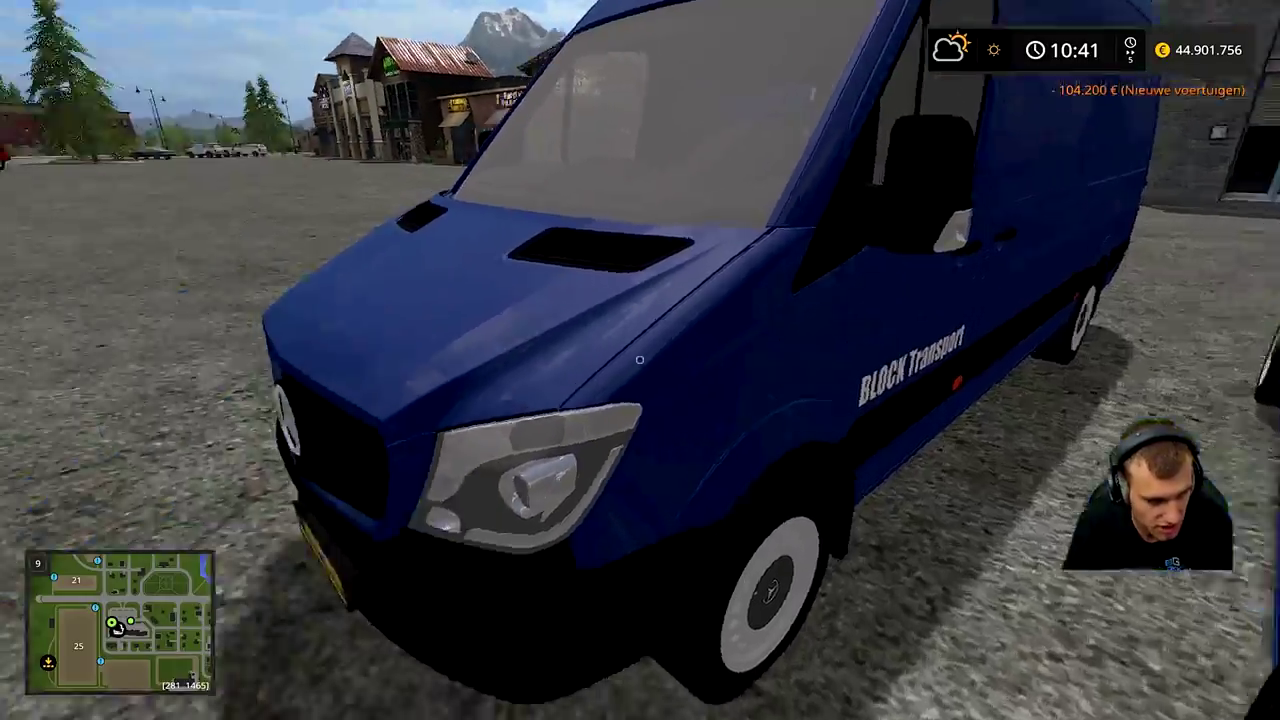
Step: Walk to the rear of the BLOCK Sprinter, get in and examine its door logos and licence plate up close
key("w")
key("a")
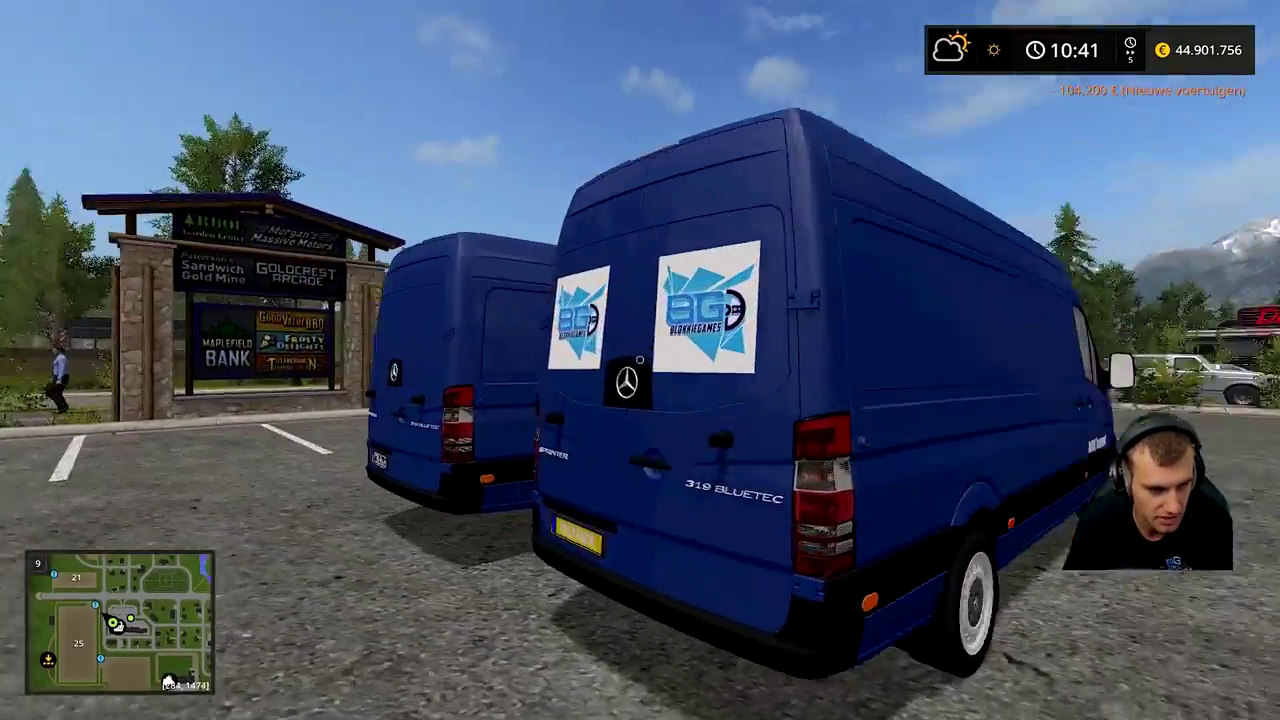
key("e")
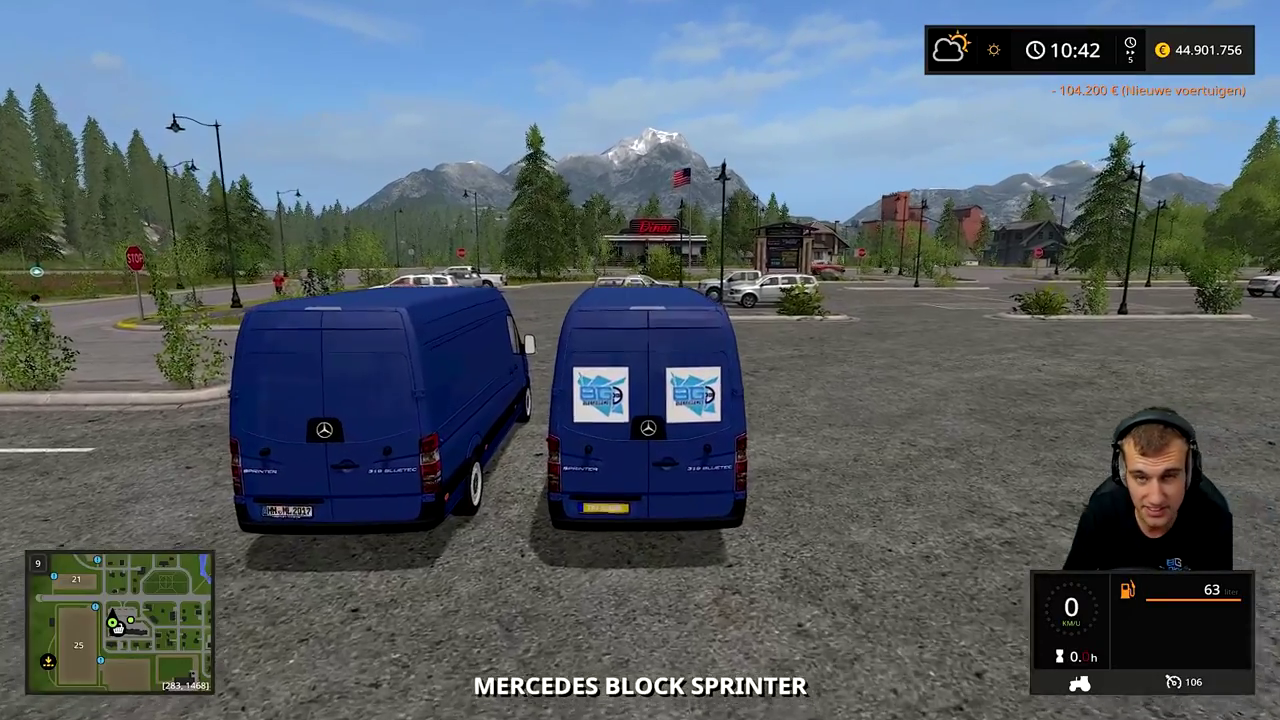
scroll(640, 400, "up", 5)
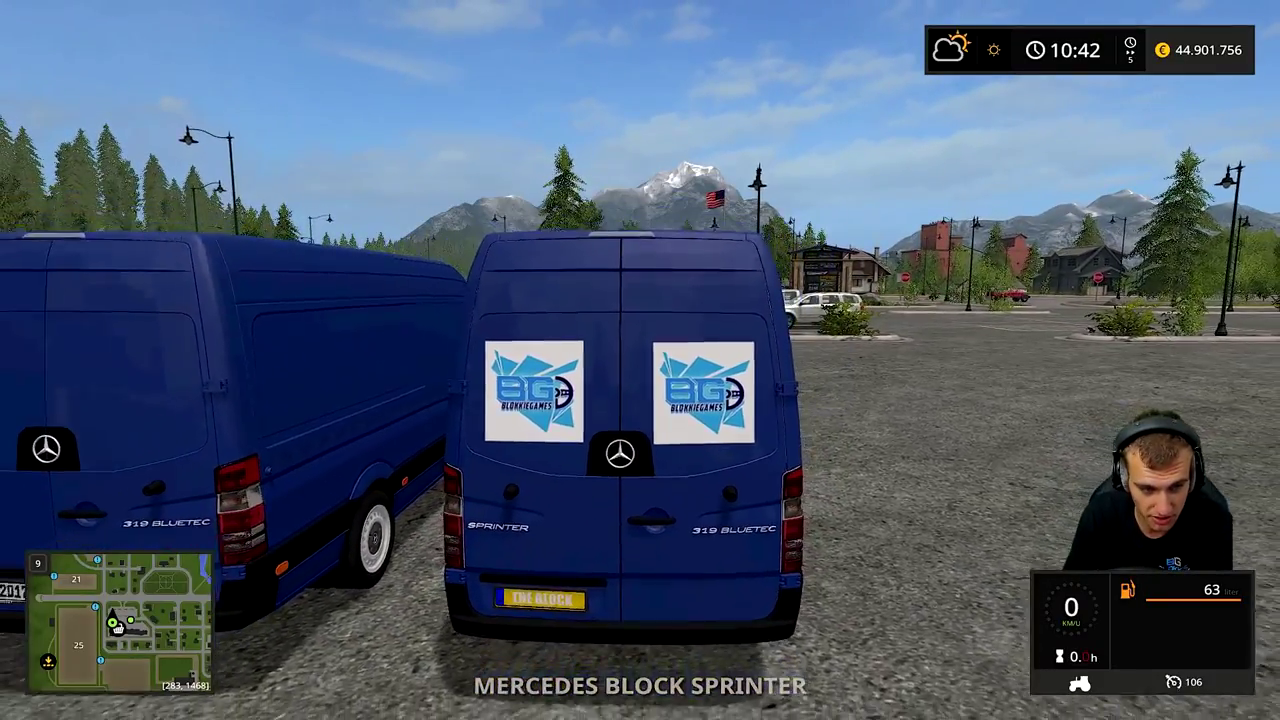